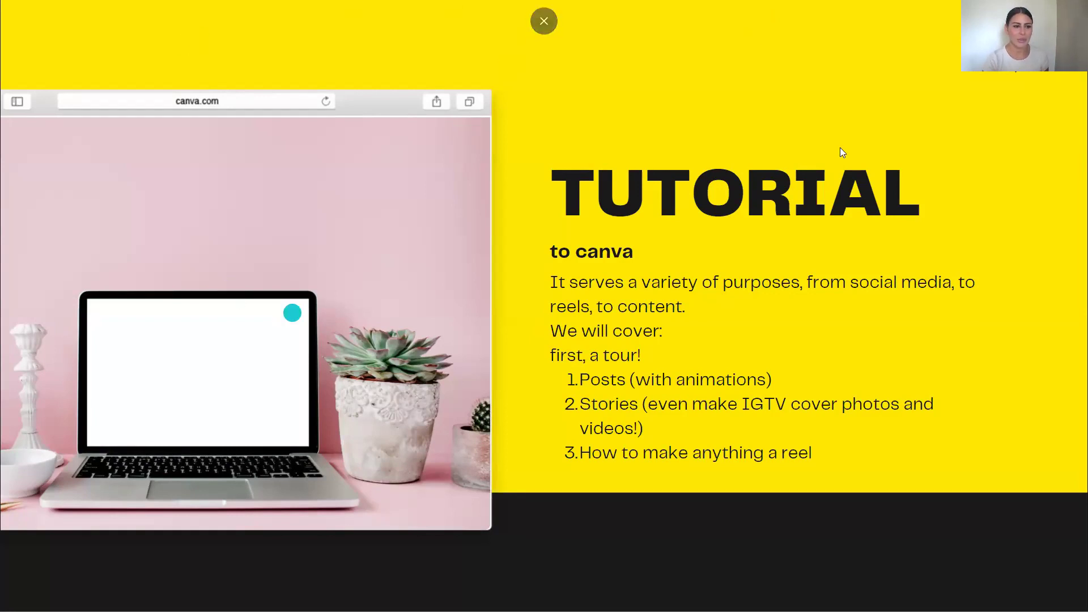
Go back through the presentation to the schedule slide, then advance again to the Canva tutorial slide.
click(9, 292)
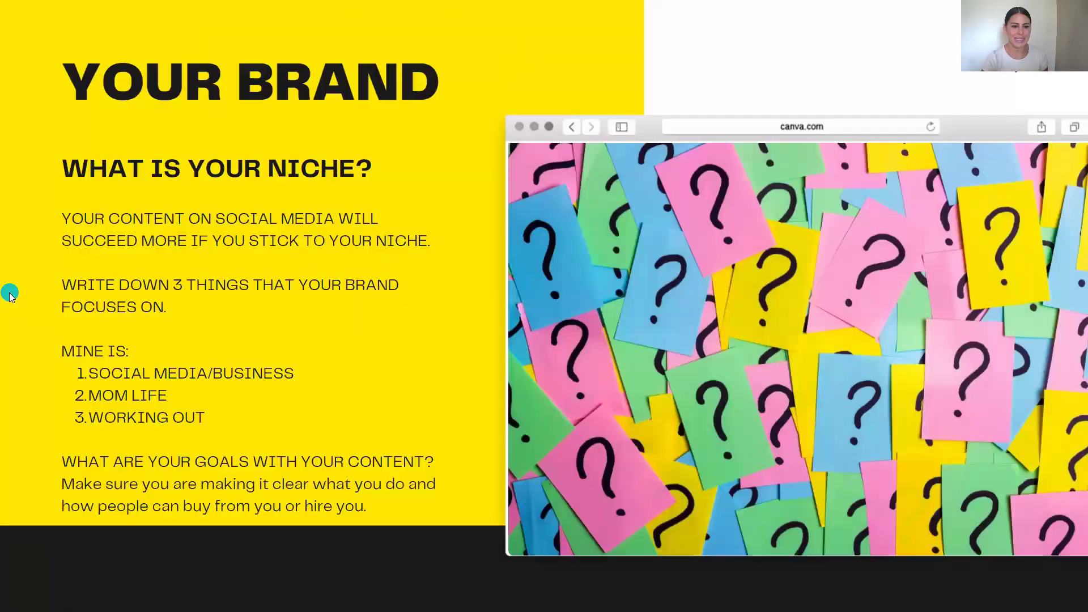
click(9, 293)
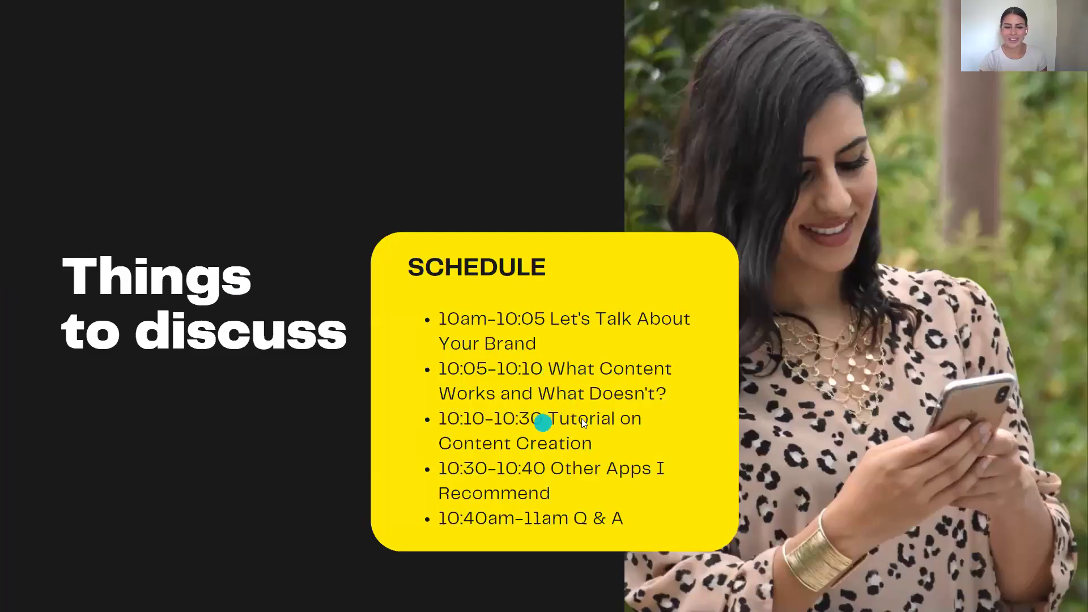
click(1033, 292)
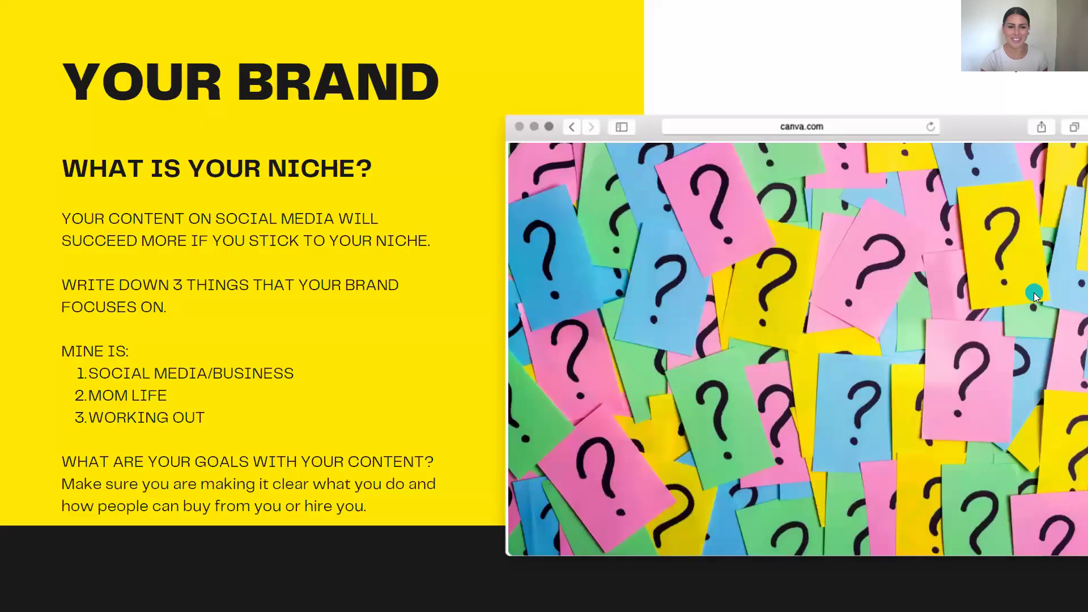
click(1035, 304)
click(1035, 307)
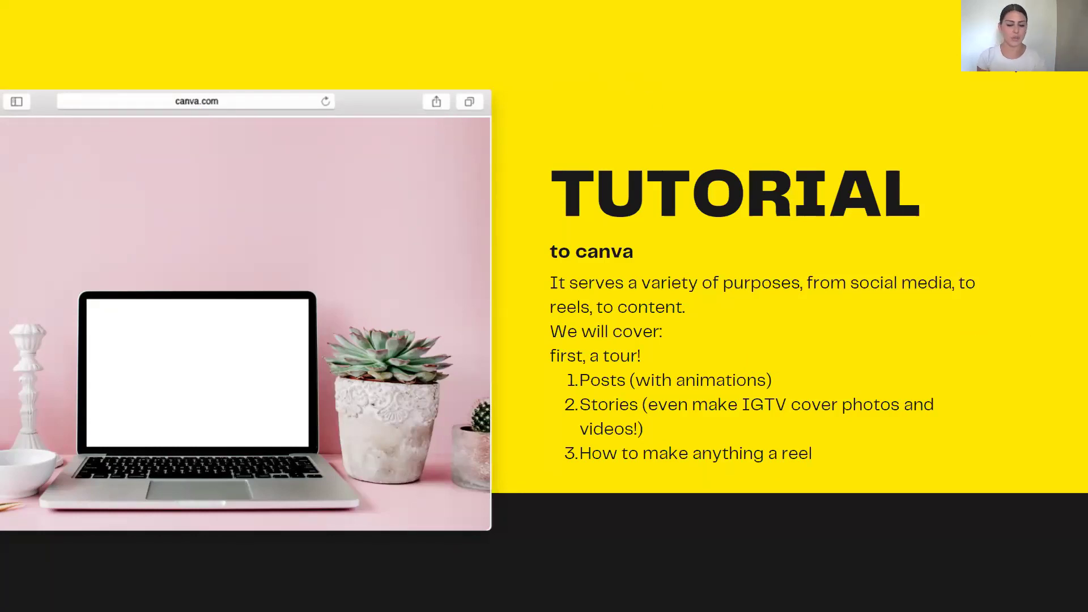
Exit the full-screen presentation and go to the Canva home page.
key(Escape)
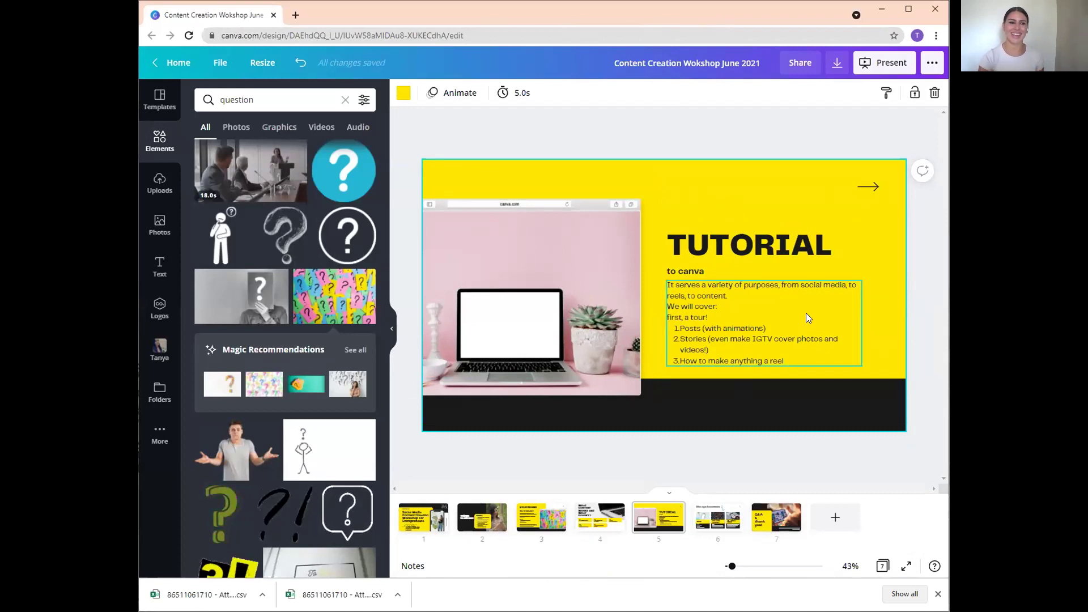
click(173, 62)
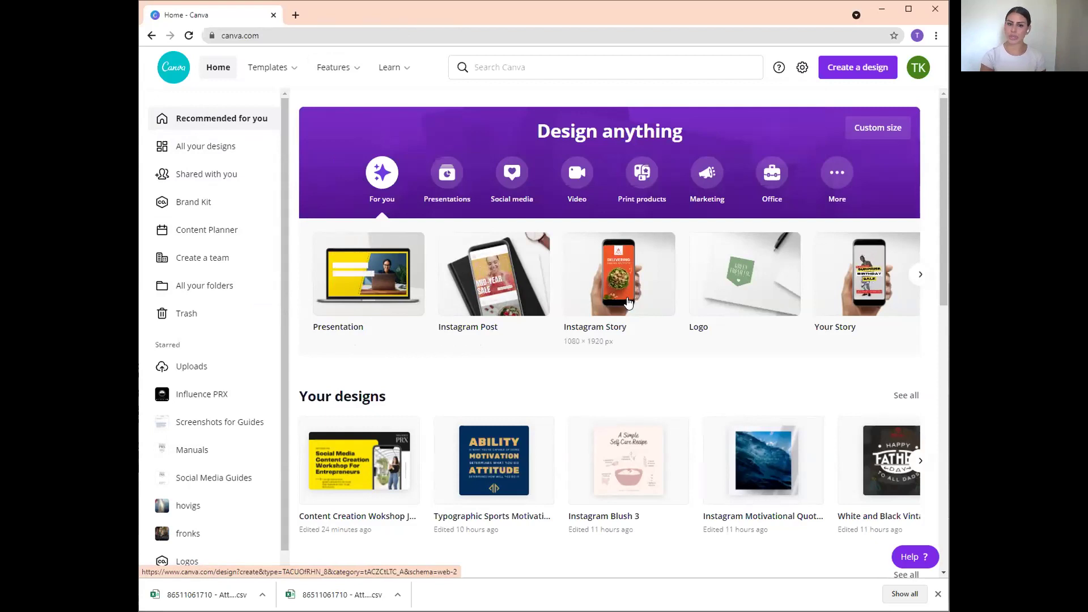
Browse the recommended design types on the home page as far as Desktop Wallpaper, then return to the first ones.
click(912, 277)
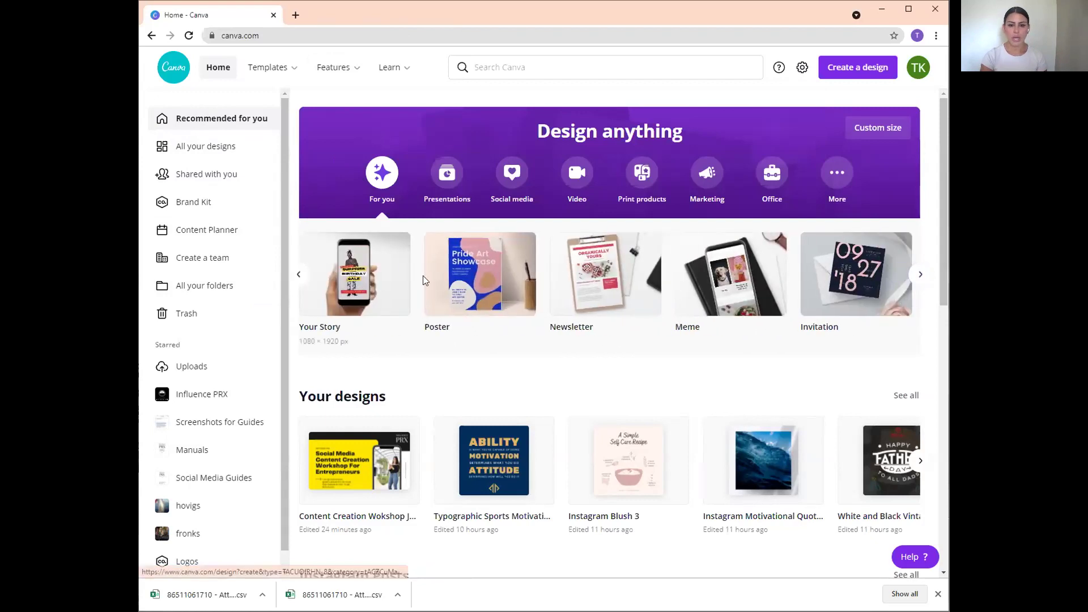
click(920, 276)
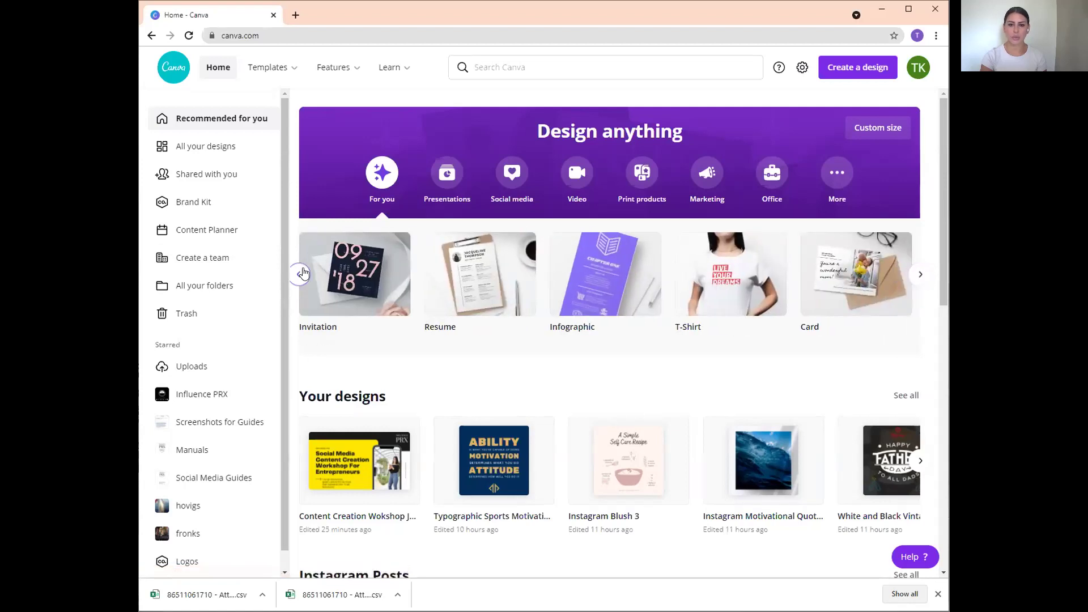
click(920, 277)
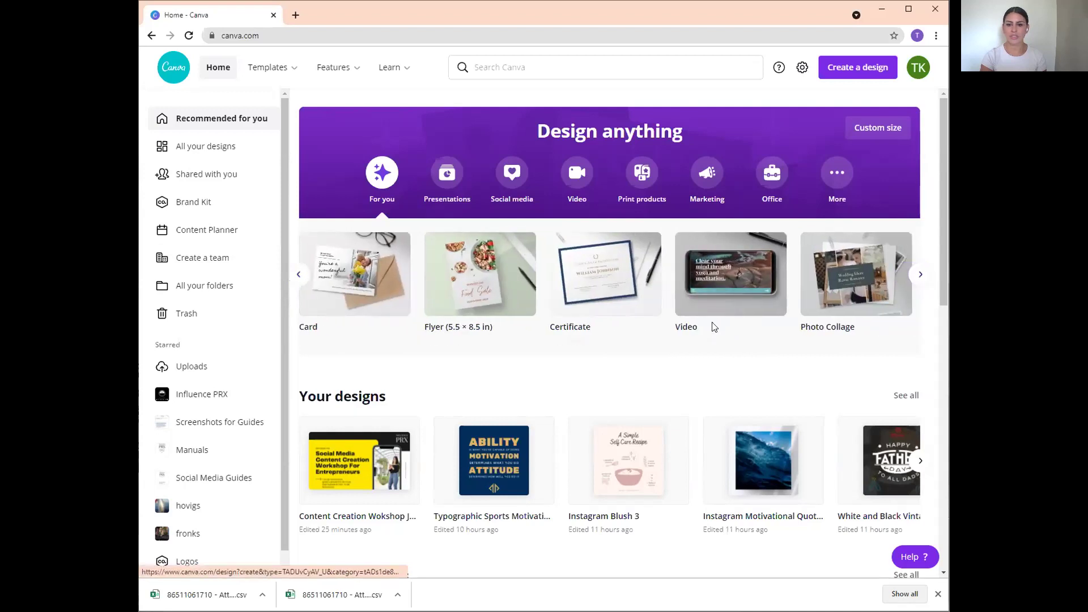
click(918, 276)
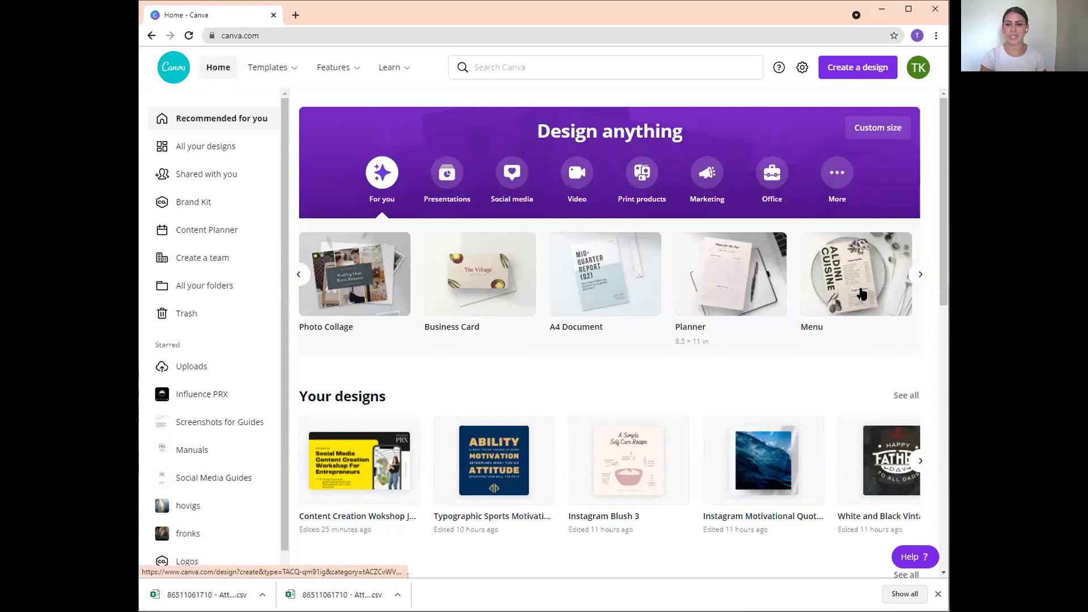
click(920, 274)
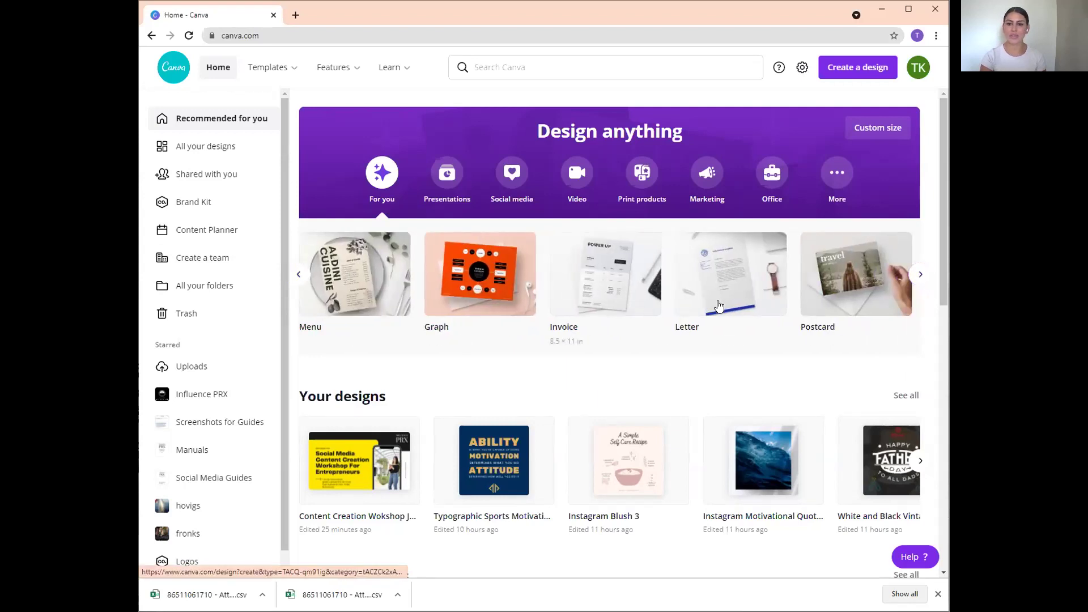
click(920, 275)
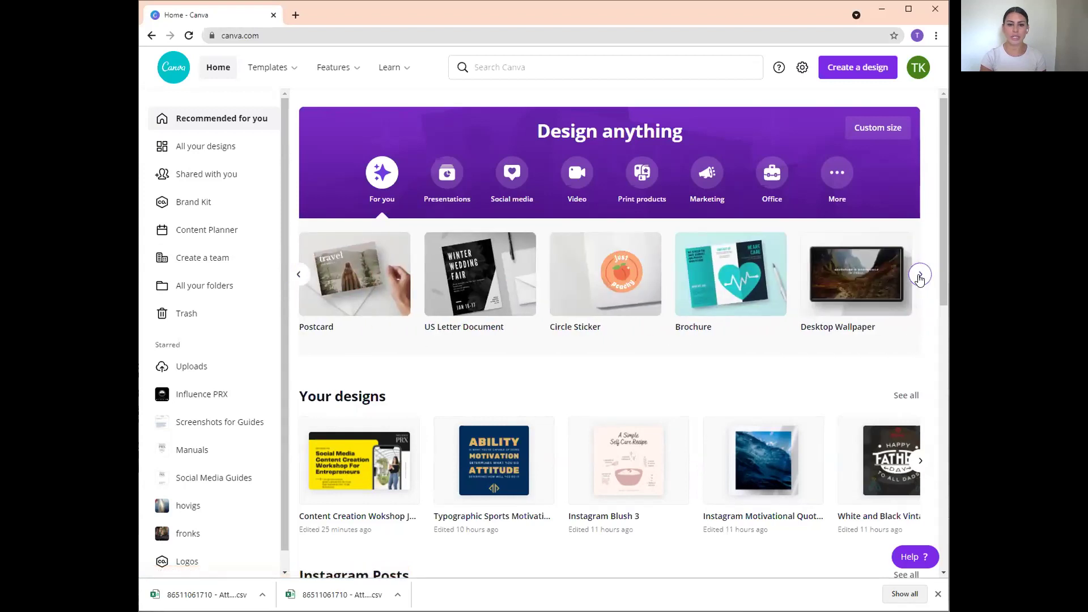
click(299, 275)
click(298, 275)
click(298, 275)
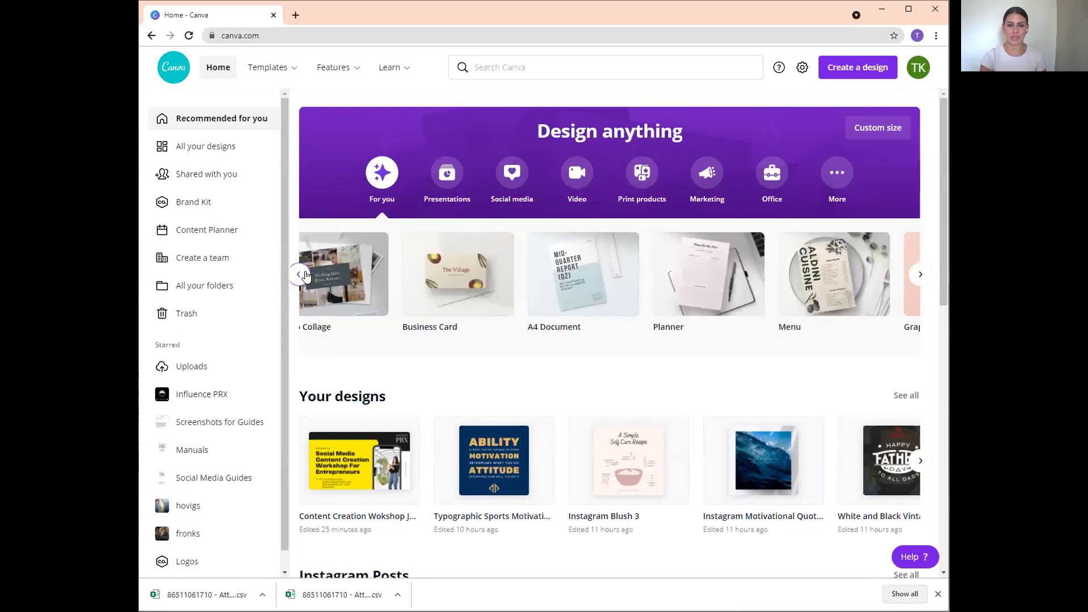
click(298, 275)
click(305, 276)
click(305, 276)
click(305, 275)
click(305, 276)
click(305, 275)
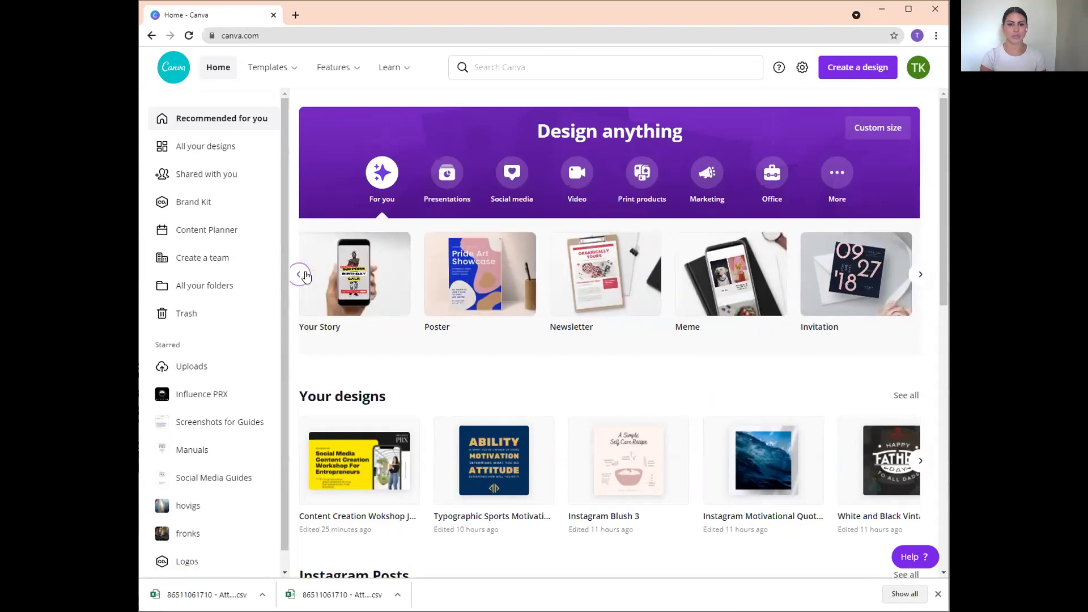
click(305, 276)
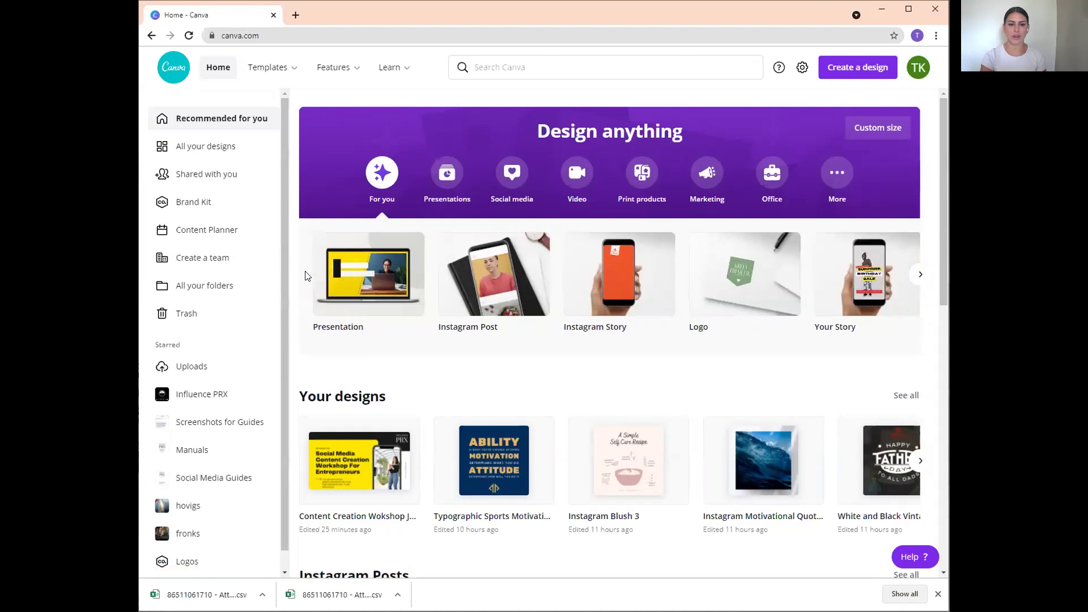
Create a new Instagram Post design and apply the recently used Reminder template with the heart and phone.
click(484, 290)
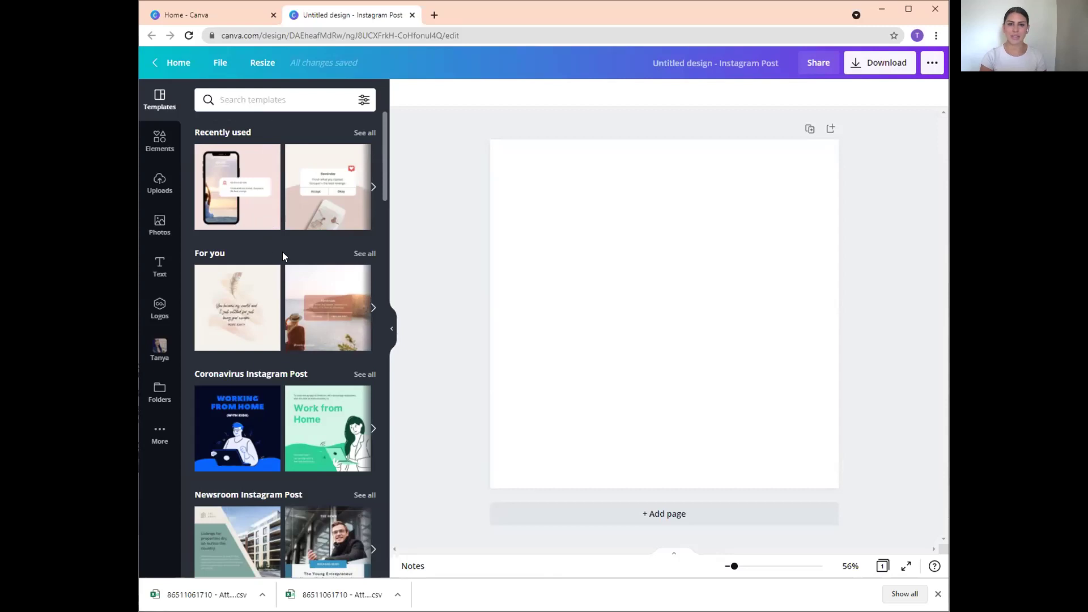
scroll(282, 285, down, 8)
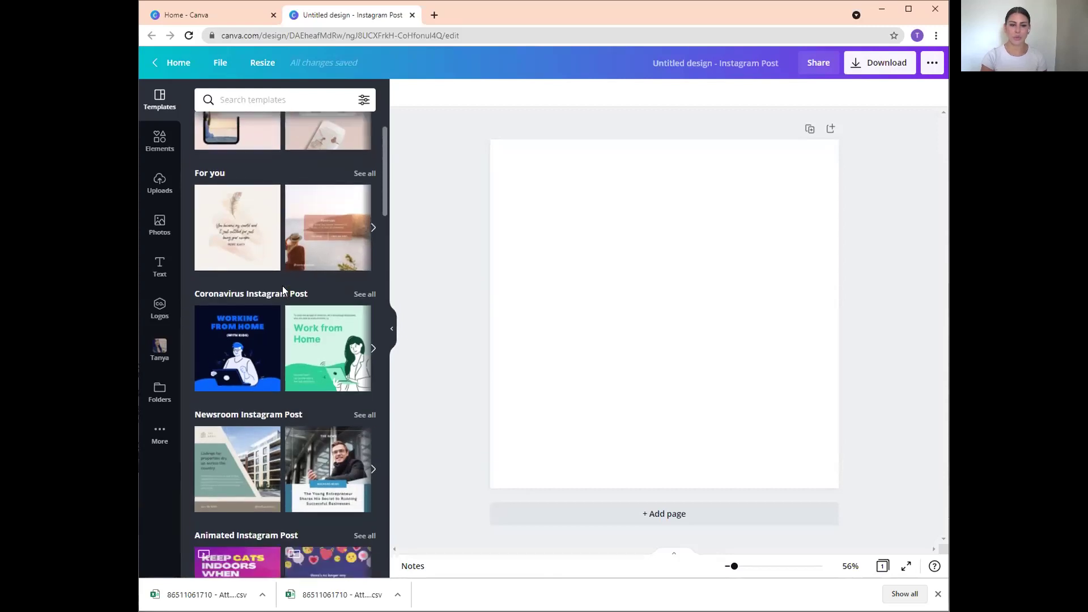
scroll(282, 285, up, 8)
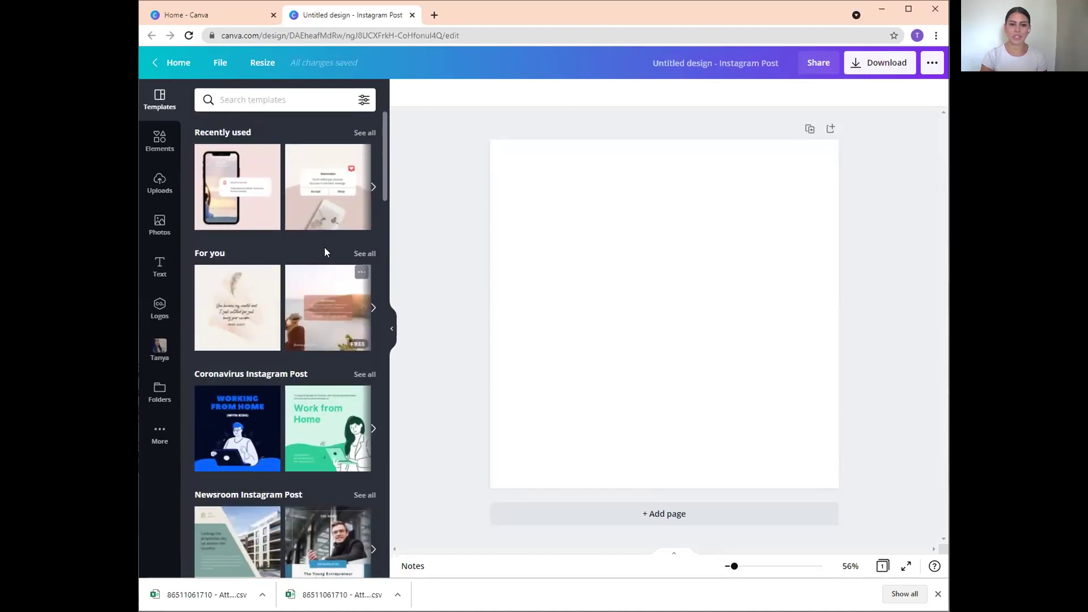
click(317, 212)
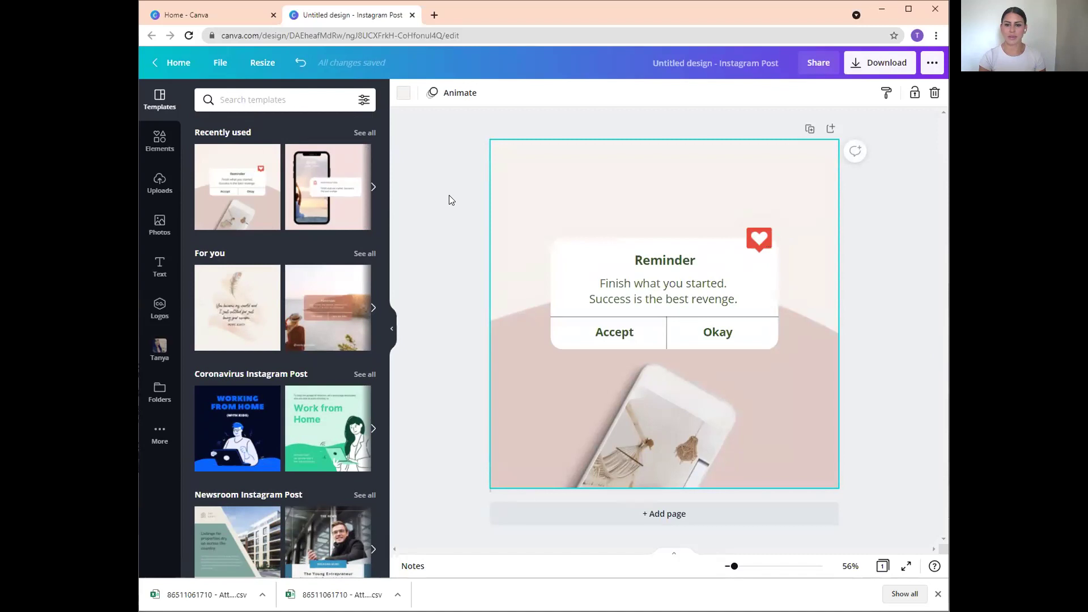
Change the card's heading to "Today's Reminder".
double_click(668, 260)
click(638, 256)
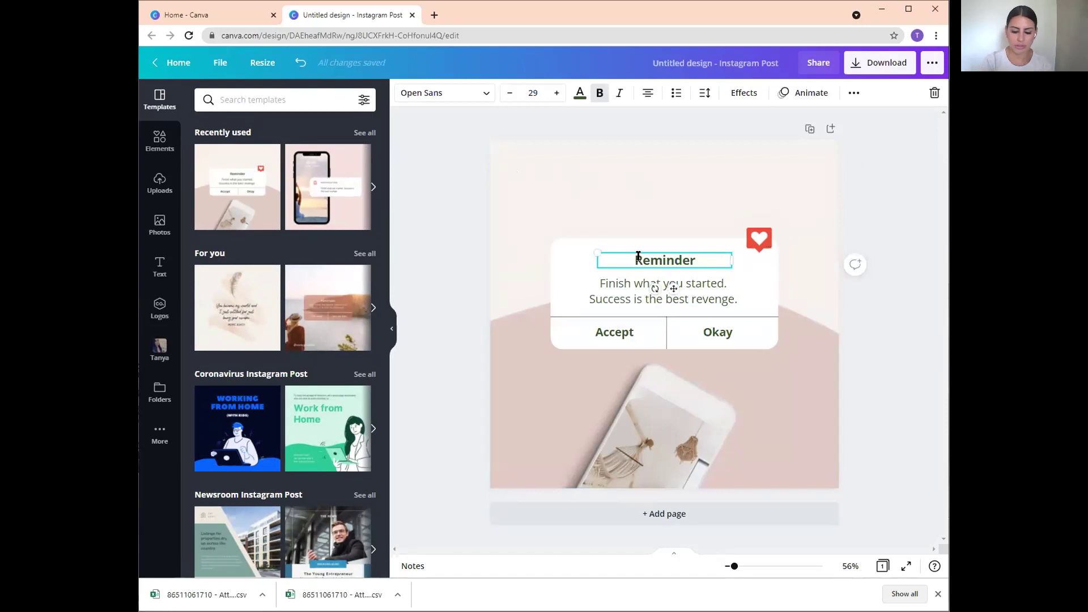
text(Today's)
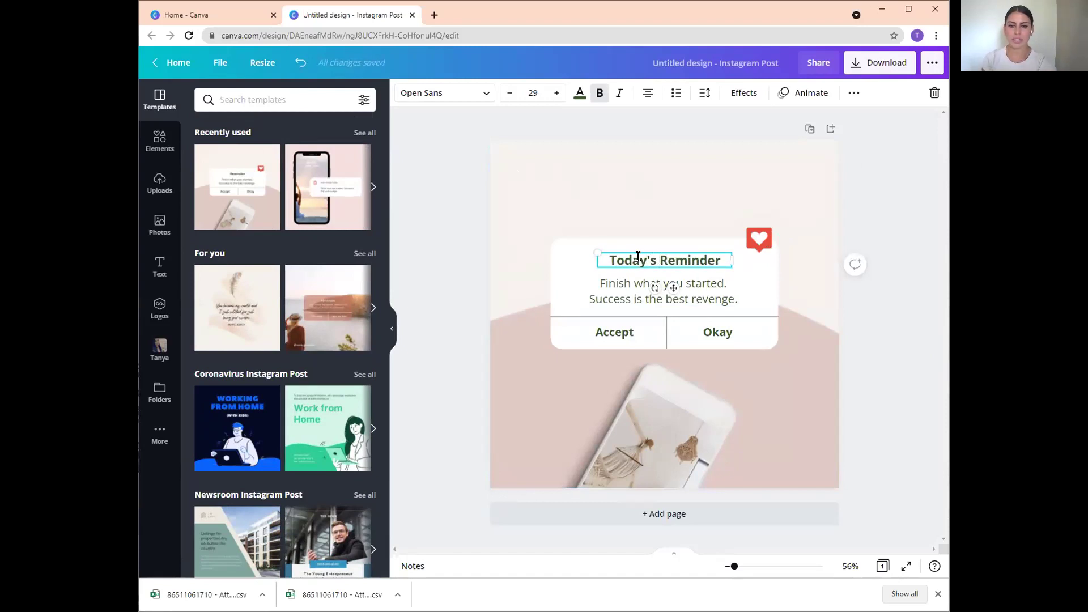
Replace the message under the heading with "Post to your IG Stories showing you and your journey!".
click(627, 302)
click(627, 298)
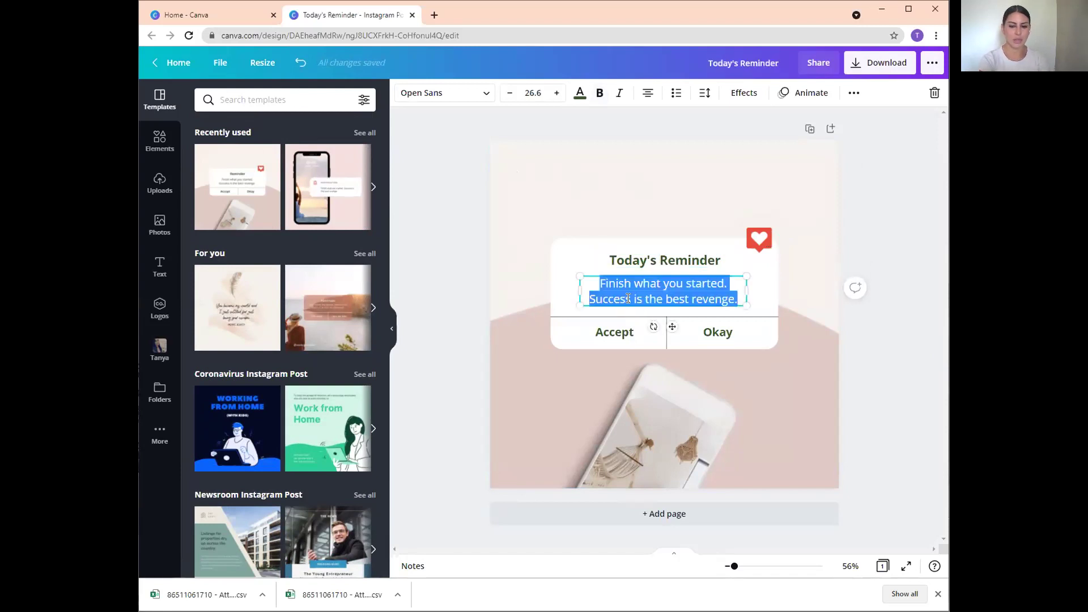
text(Post to y)
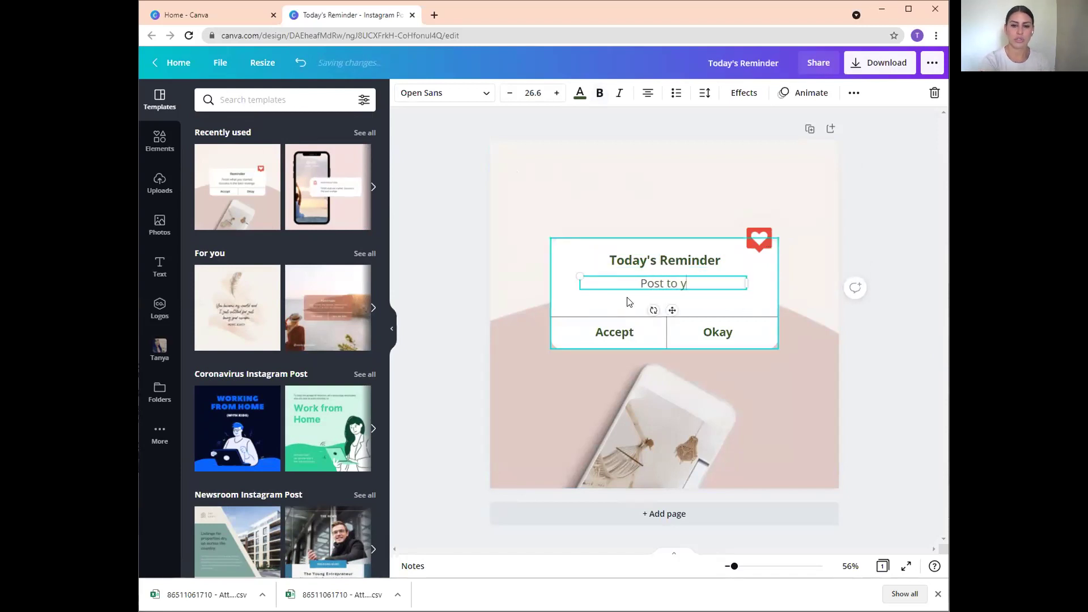
text(our IG St)
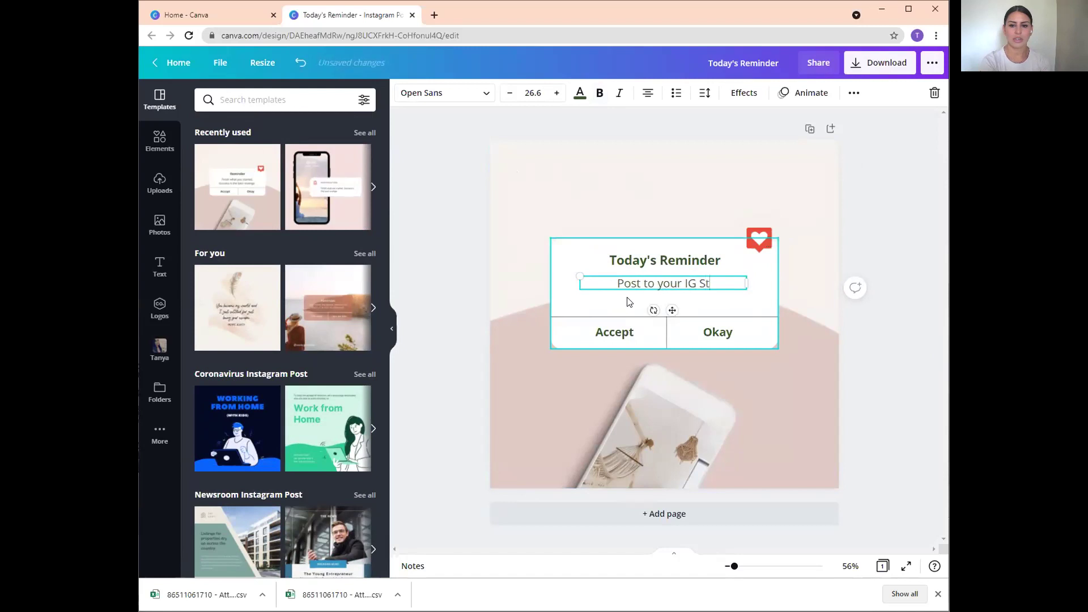
text(ories showing)
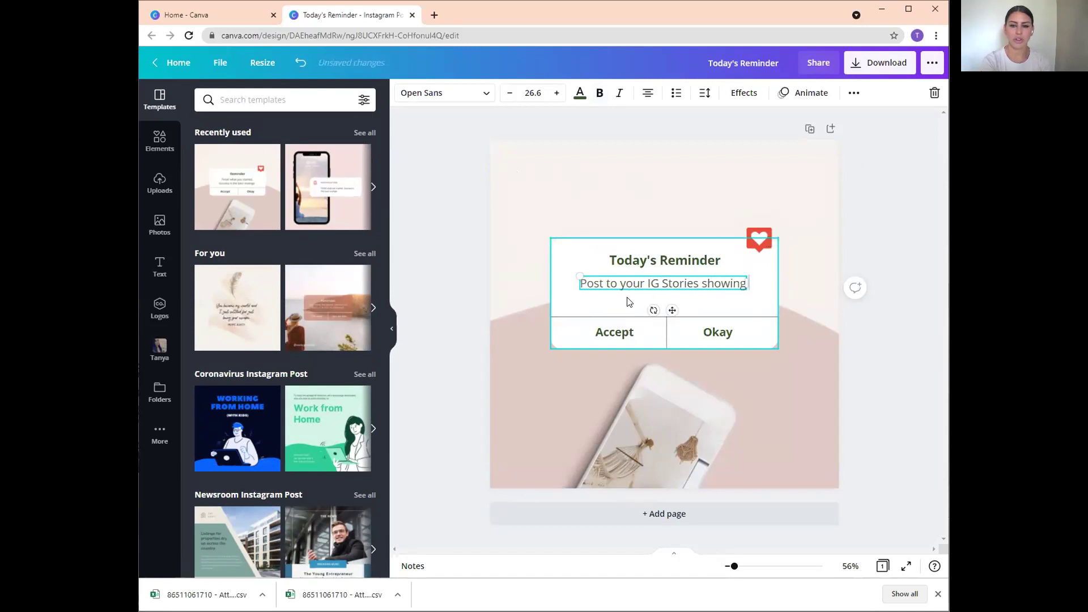
text( you and your joun)
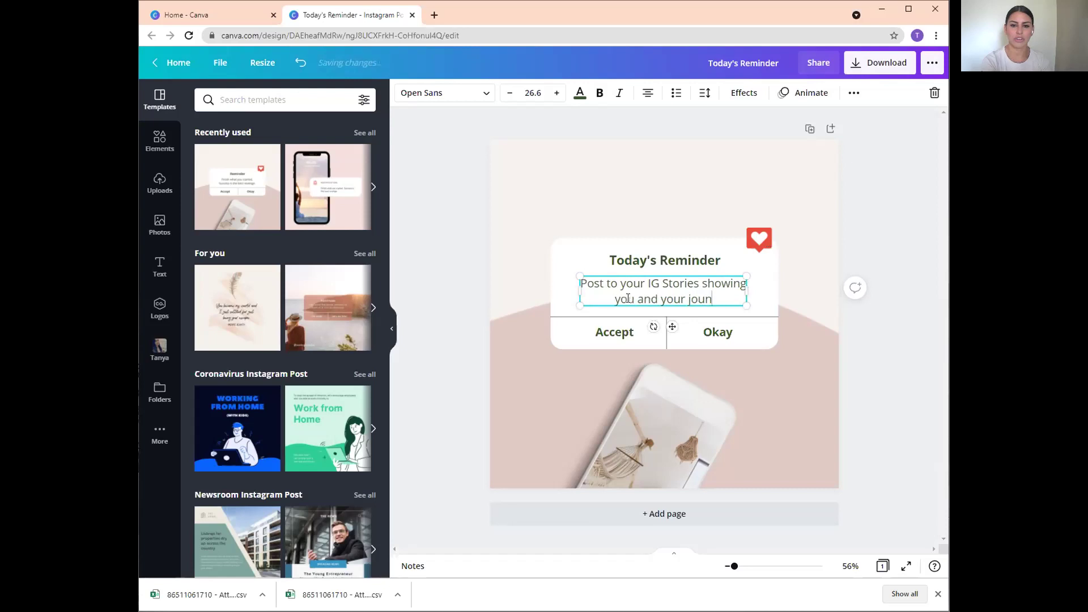
key(BackSpace)
text(rne)
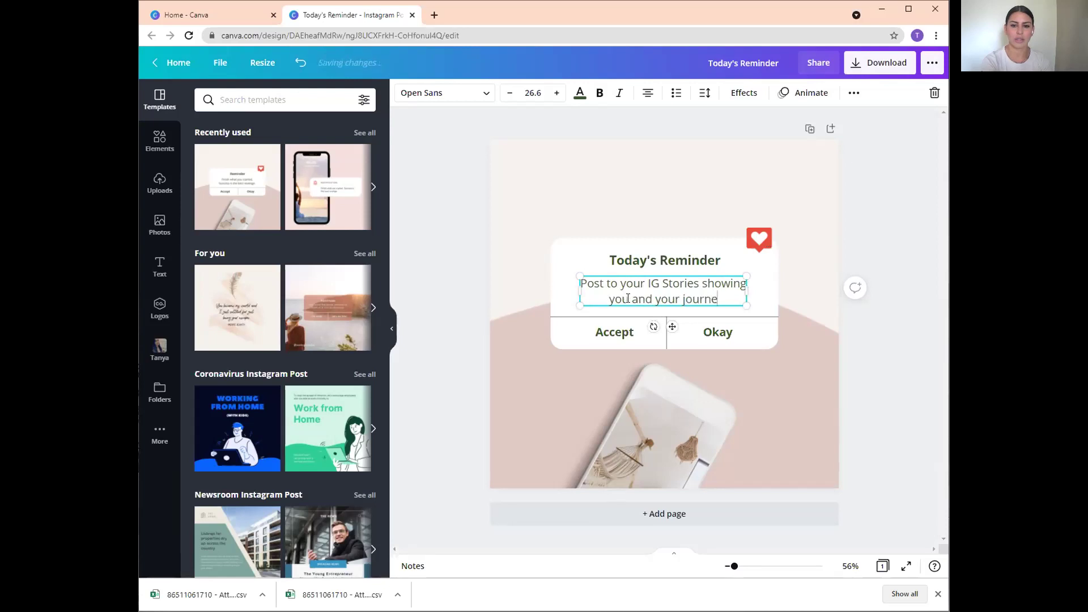
text(y!)
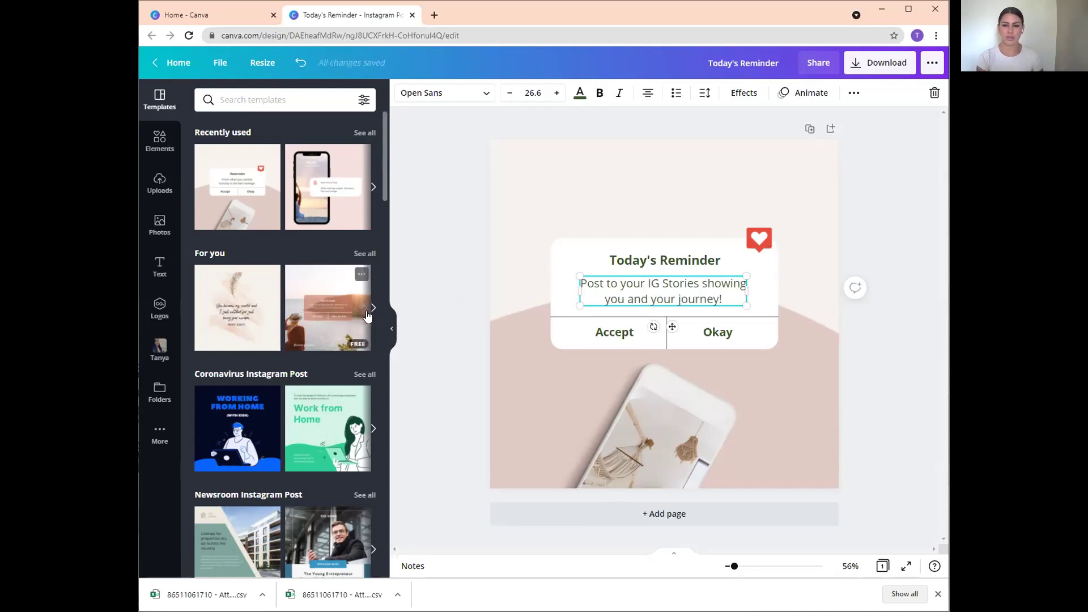
click(619, 335)
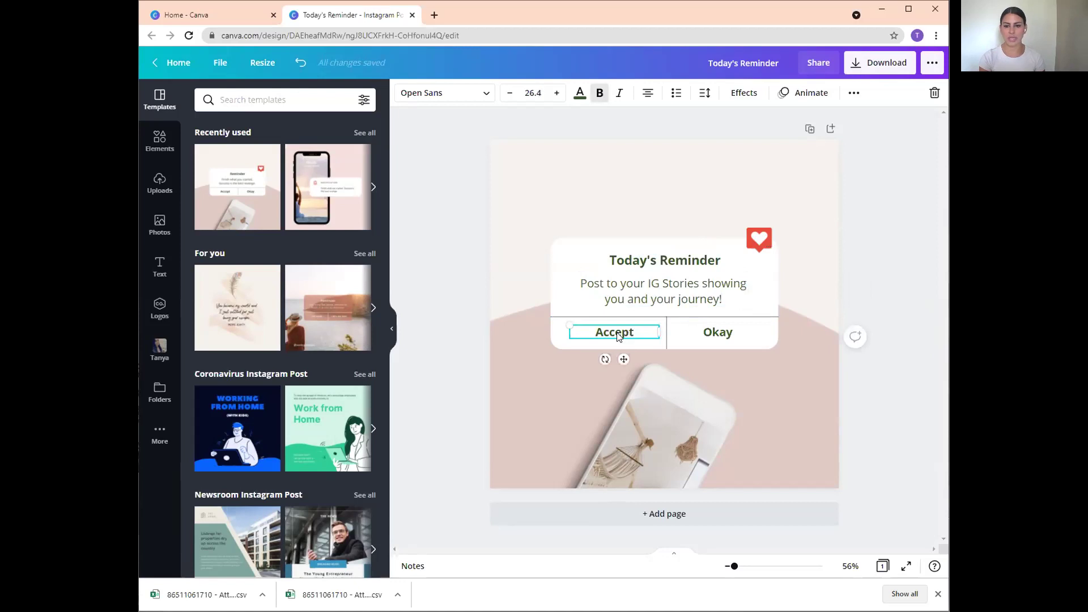
click(741, 332)
click(747, 331)
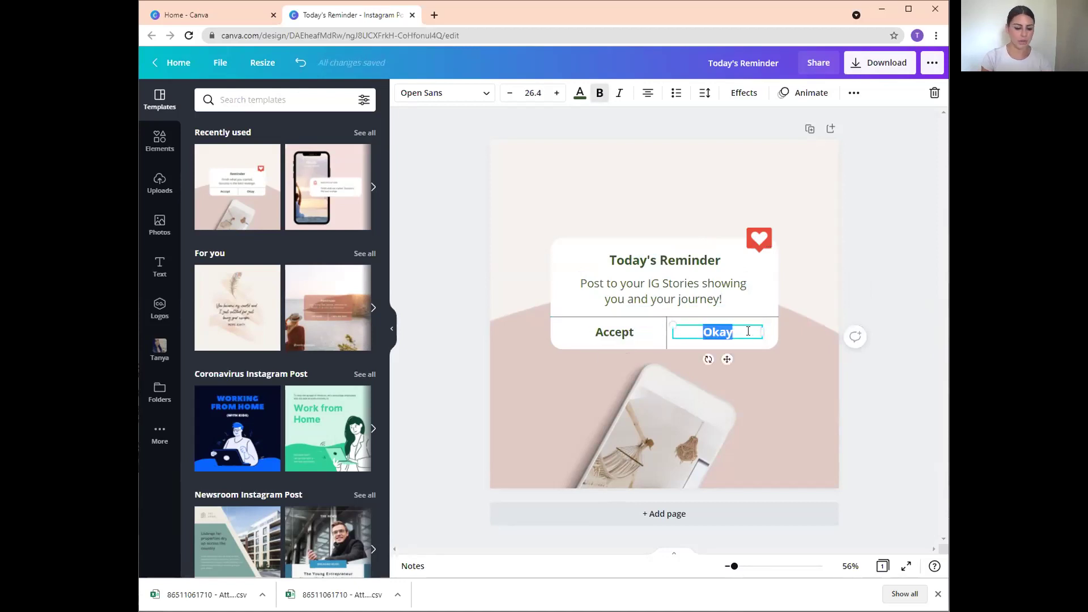
click(749, 329)
Switch back to the home page, open the overview of all designs and reload it.
key(ctrl+shift+Tab)
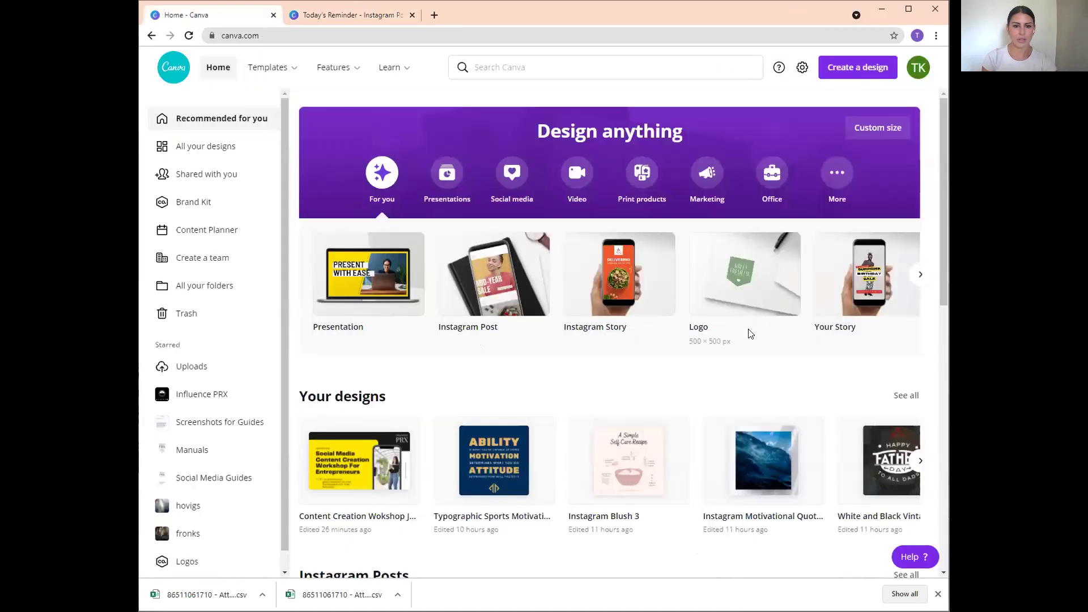
click(218, 158)
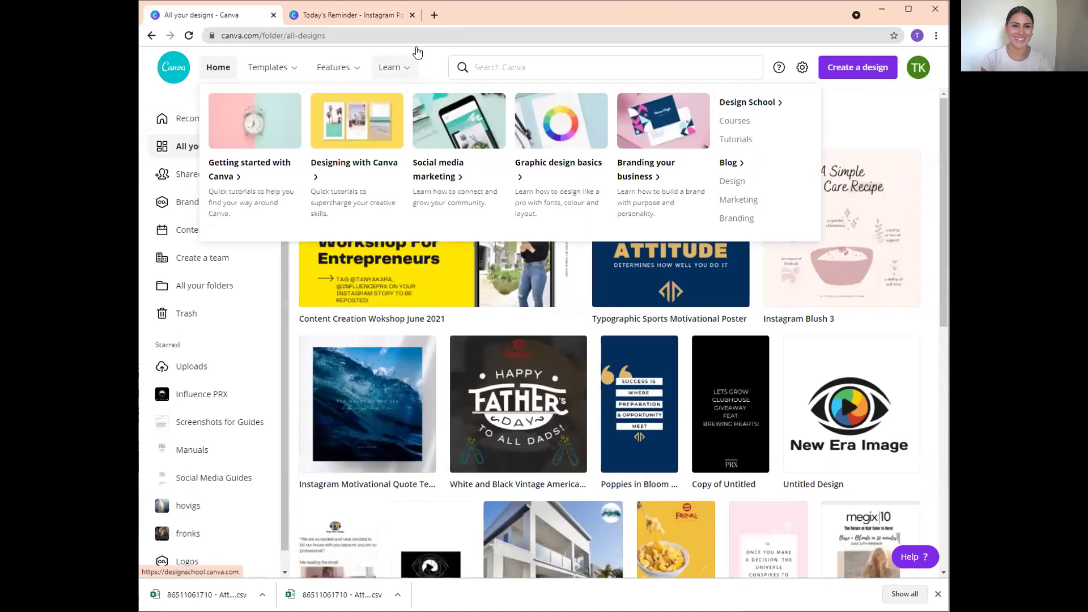
click(417, 38)
key(Return)
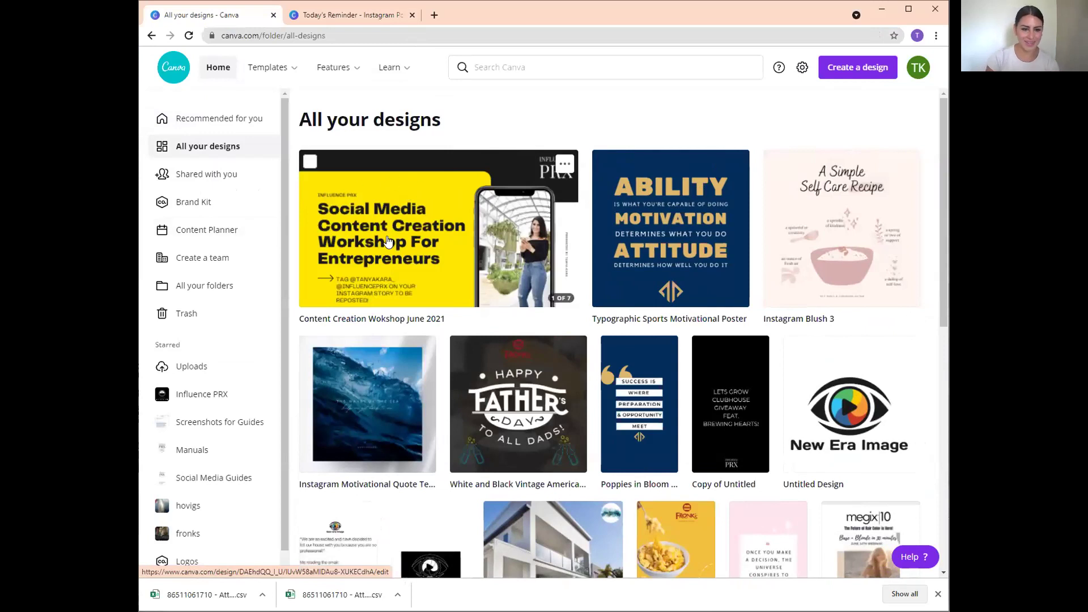
Return to the home page and create another blank Instagram Post design.
click(184, 73)
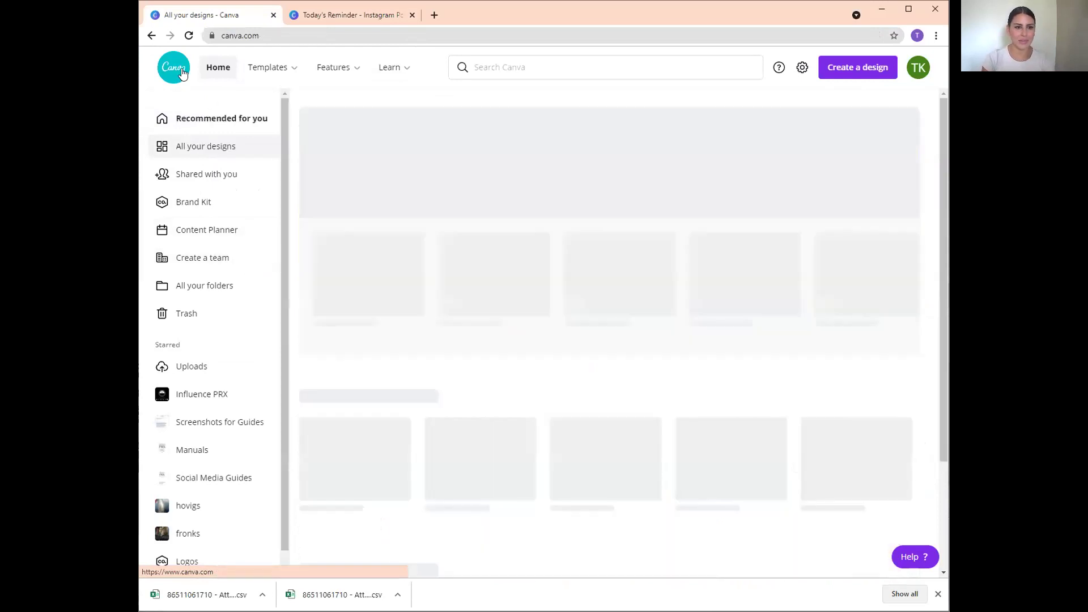
click(486, 276)
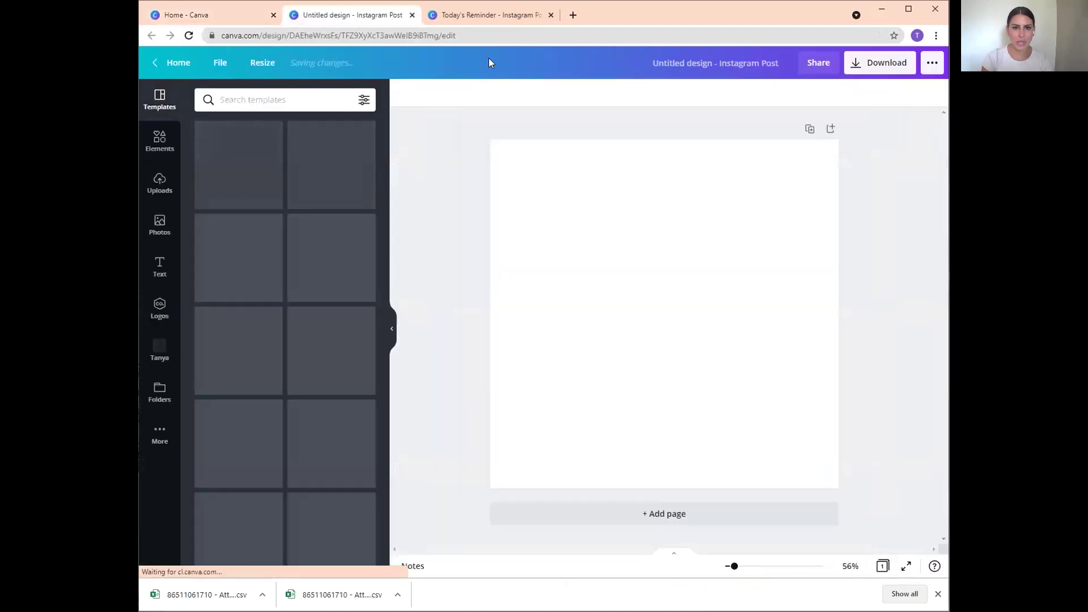
In the Today's Reminder design, replace the card's "Accept" label with "Done!".
click(495, 17)
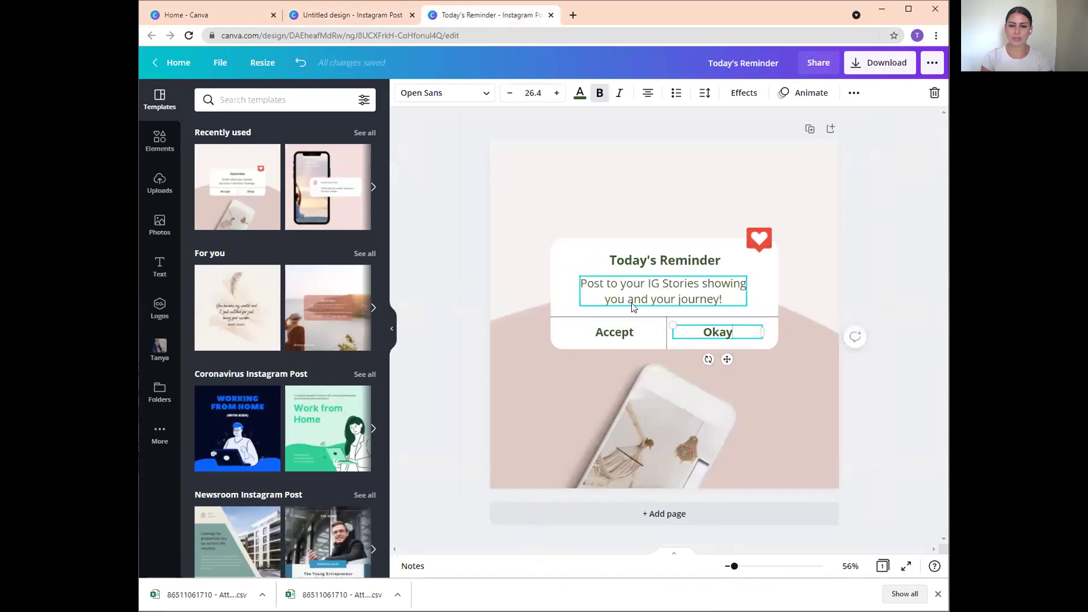
click(636, 332)
double_click(636, 331)
text(Done!)
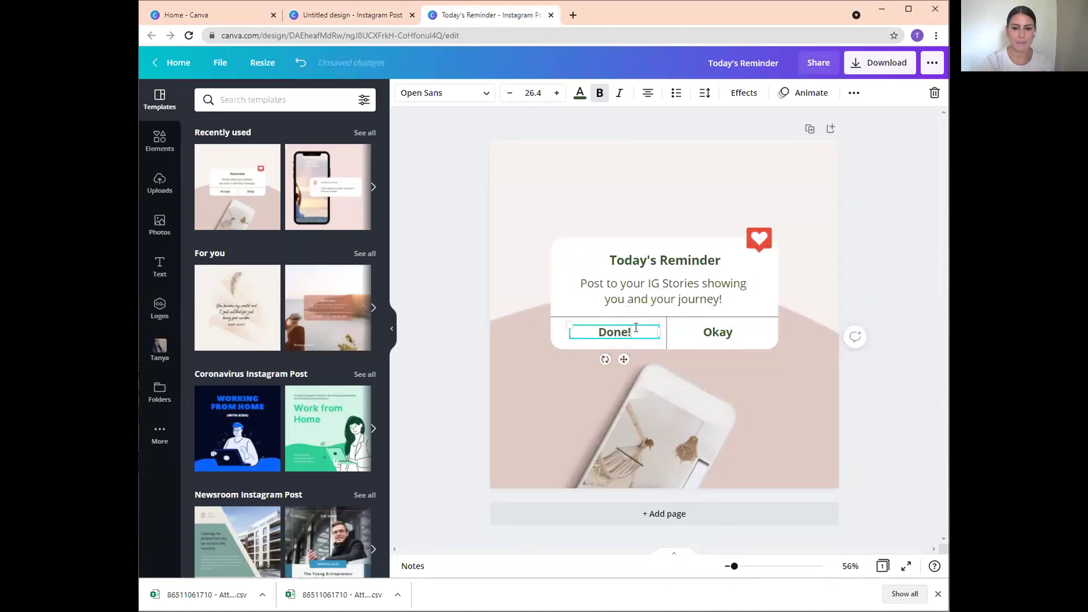
click(891, 193)
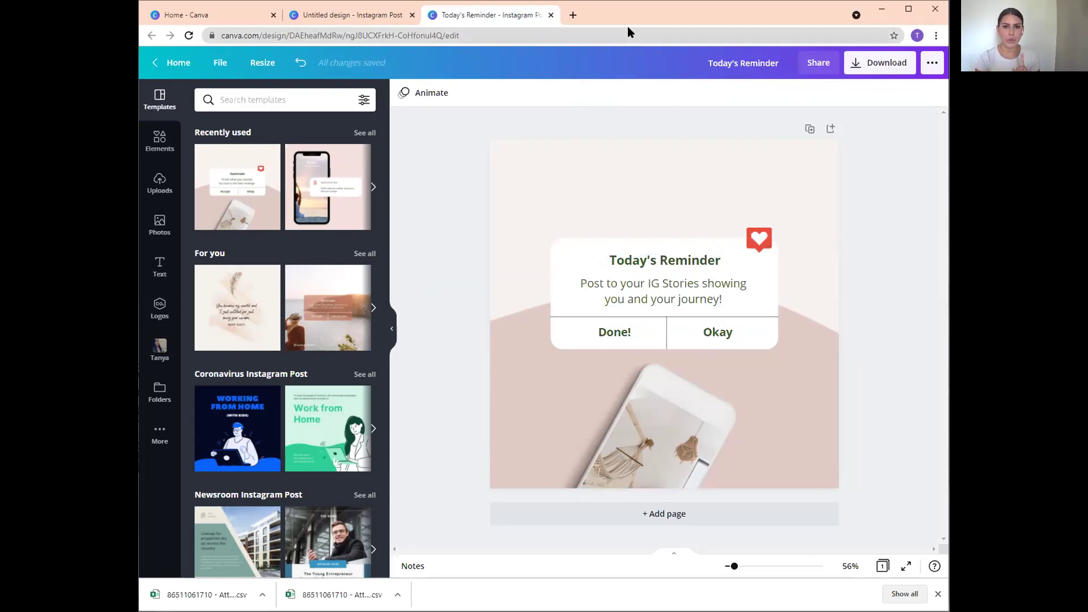
Open the Content Creation Wokshop June 2021 presentation from the home page and go to its "What content works and what doesn't?" slide.
click(370, 17)
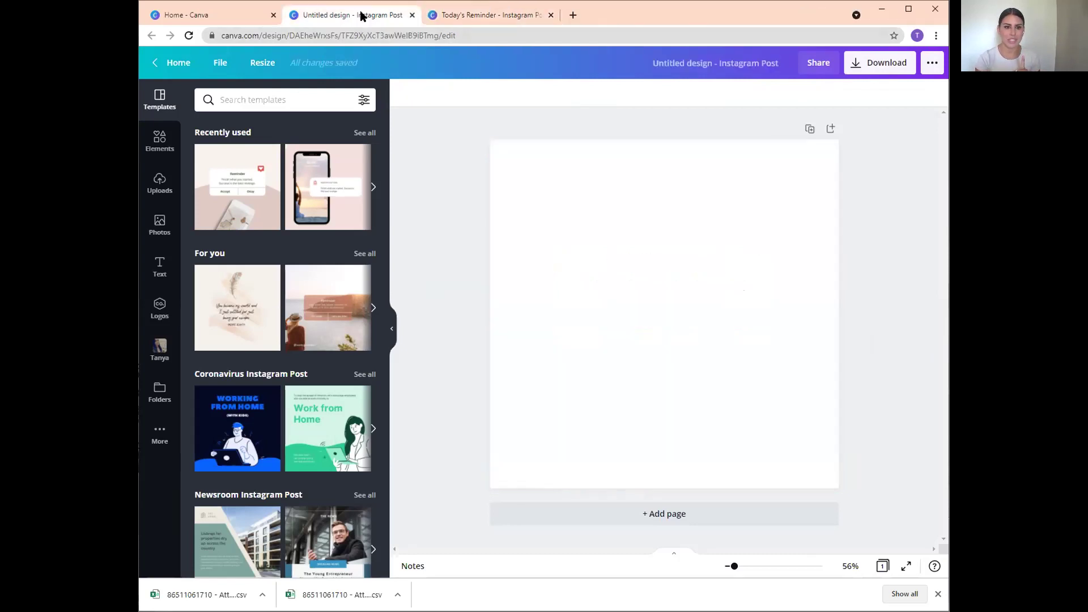
click(237, 13)
click(346, 311)
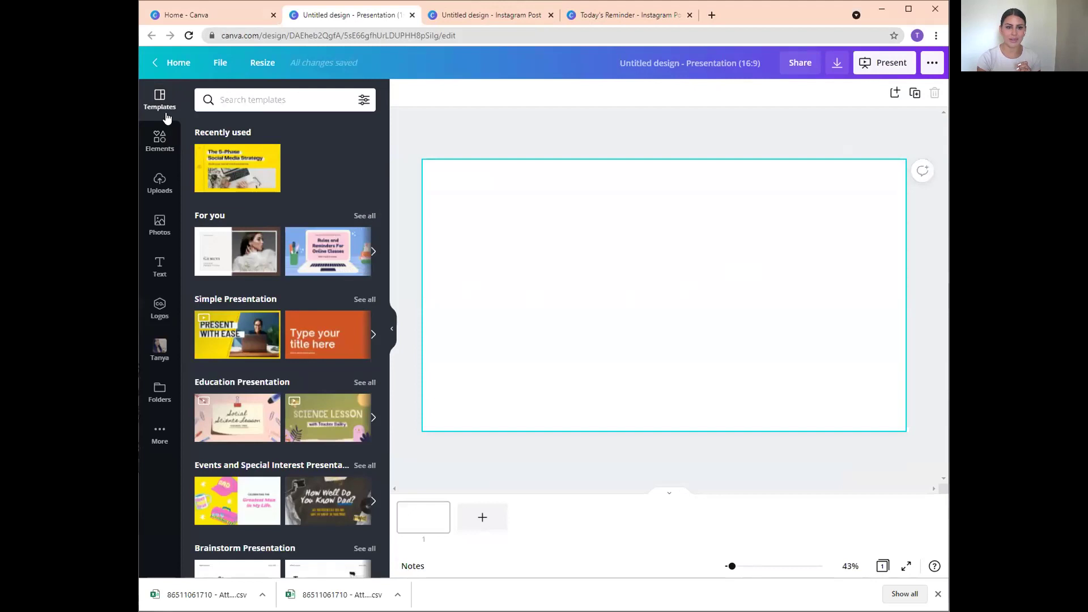
click(169, 65)
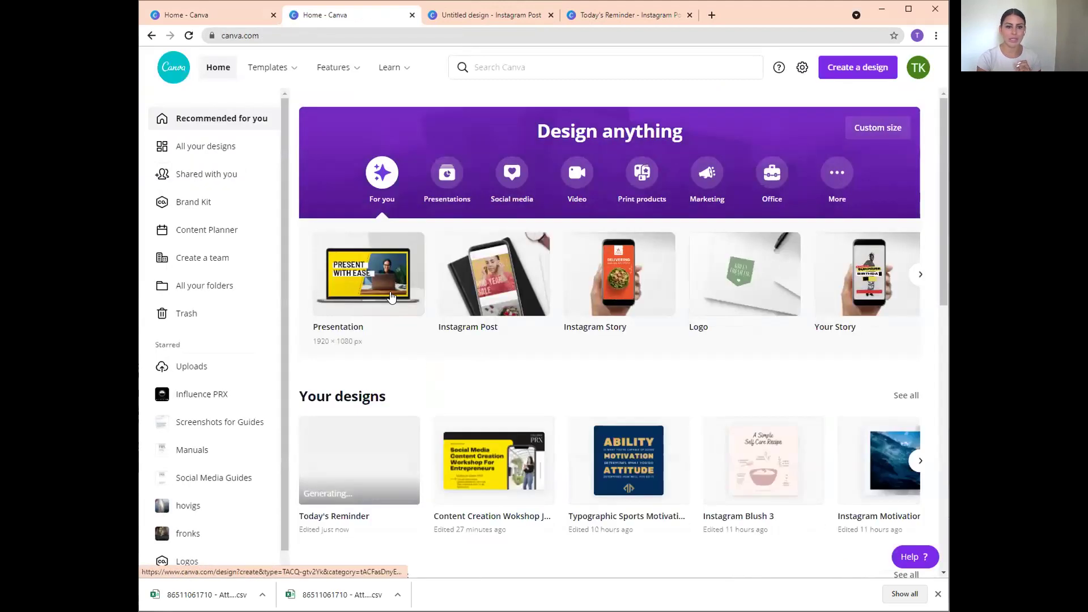
click(503, 452)
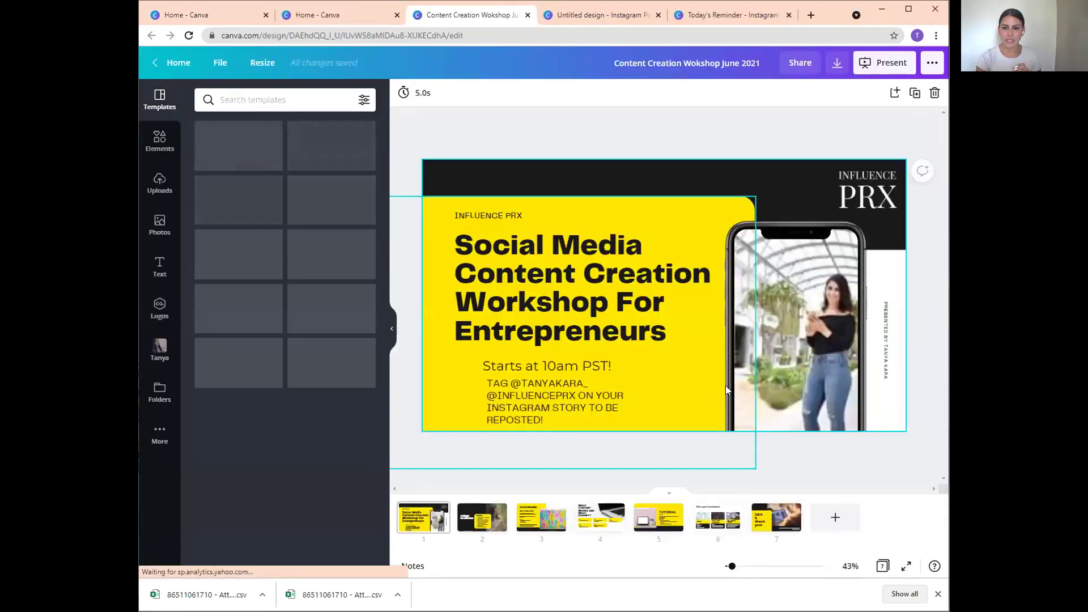
scroll(659, 383, down, 3)
scroll(652, 384, down, 5)
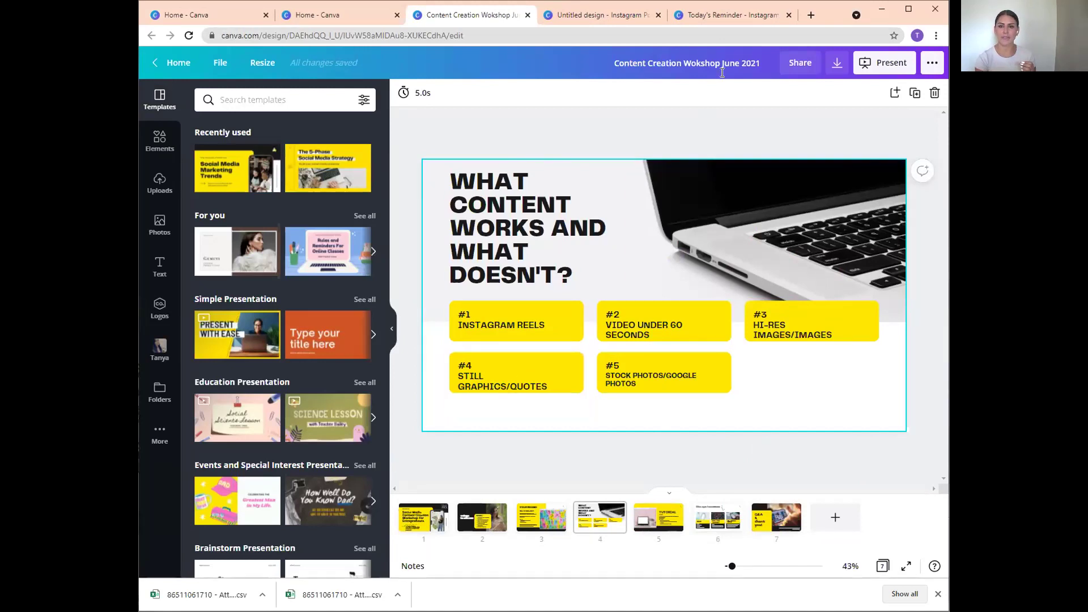
Return to the Today's Reminder design and set its page background to black (#000000) from the Influence Media palette.
click(713, 15)
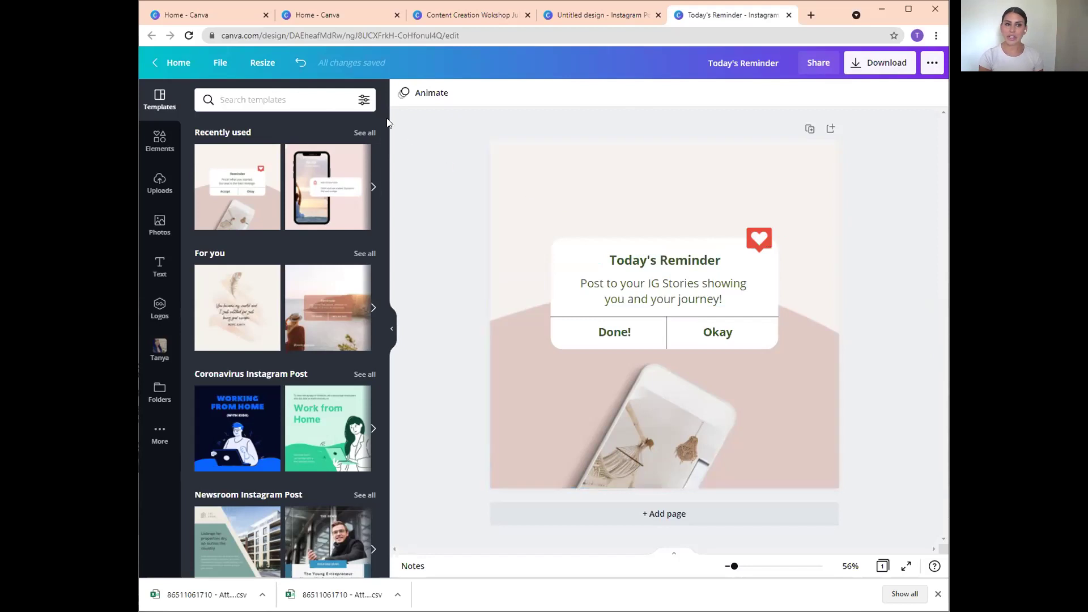
click(567, 189)
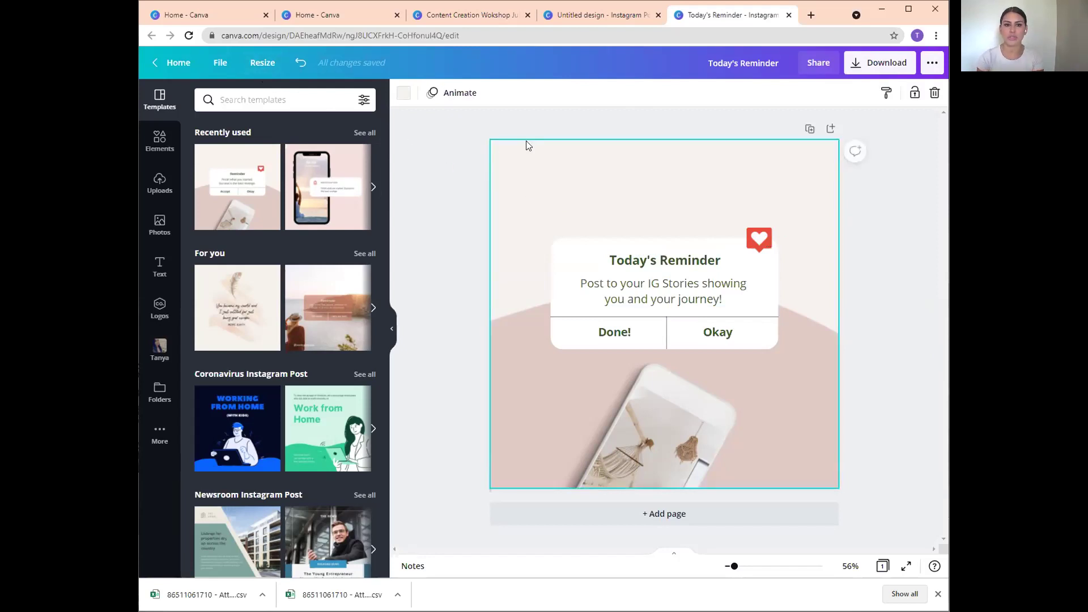
click(405, 94)
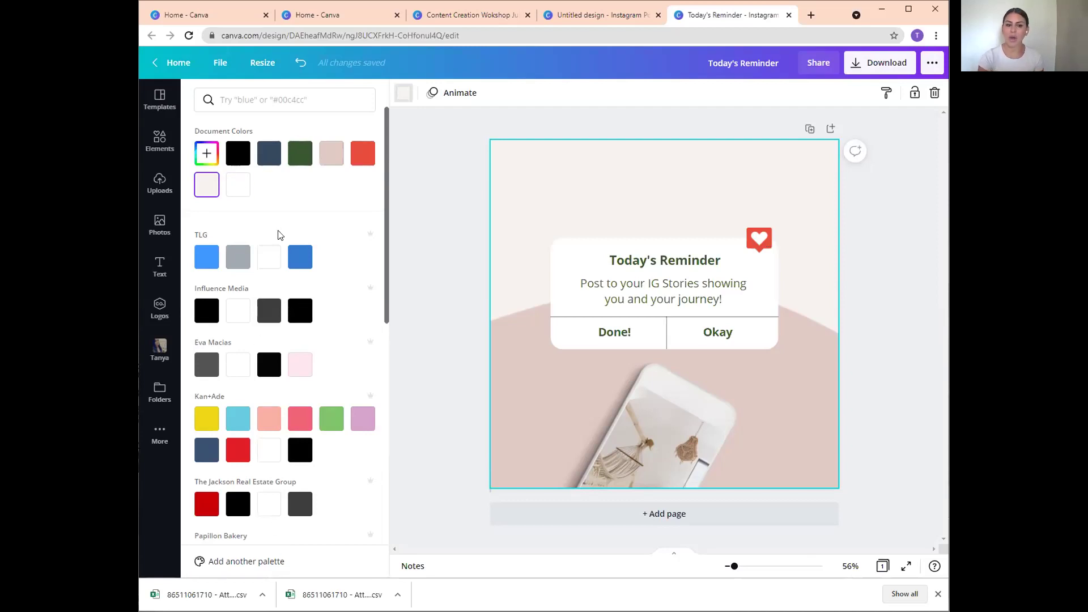
scroll(236, 185, down, 10)
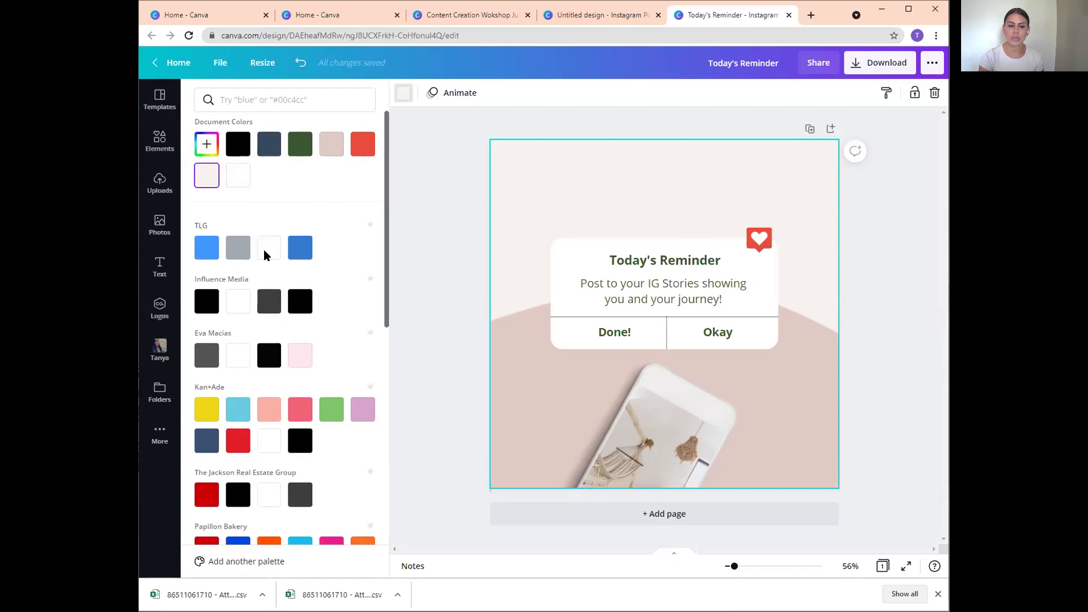
scroll(262, 327, up, 10)
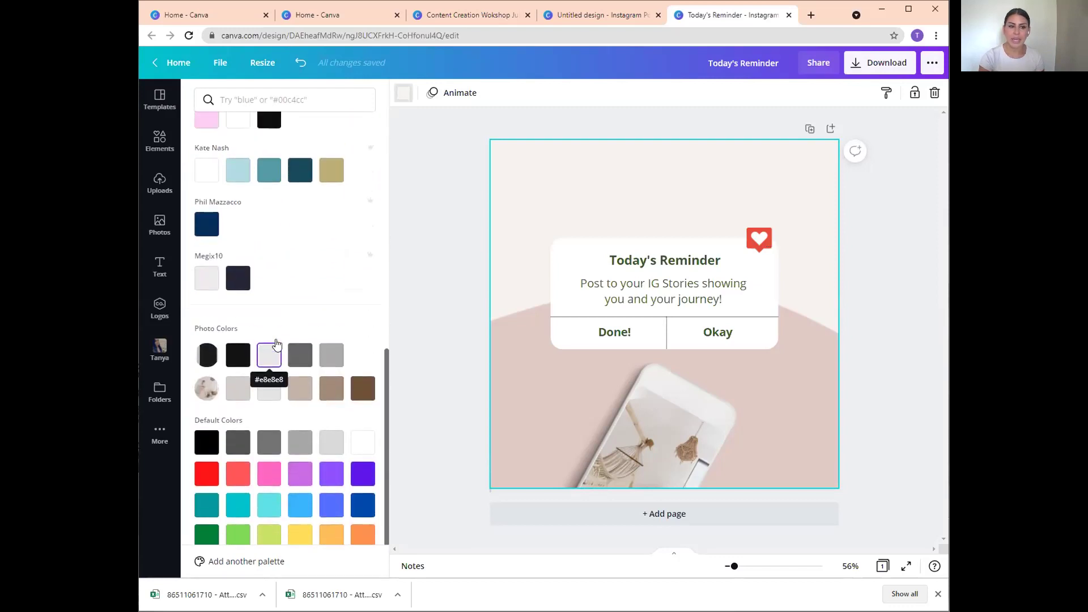
scroll(241, 356, up, 2)
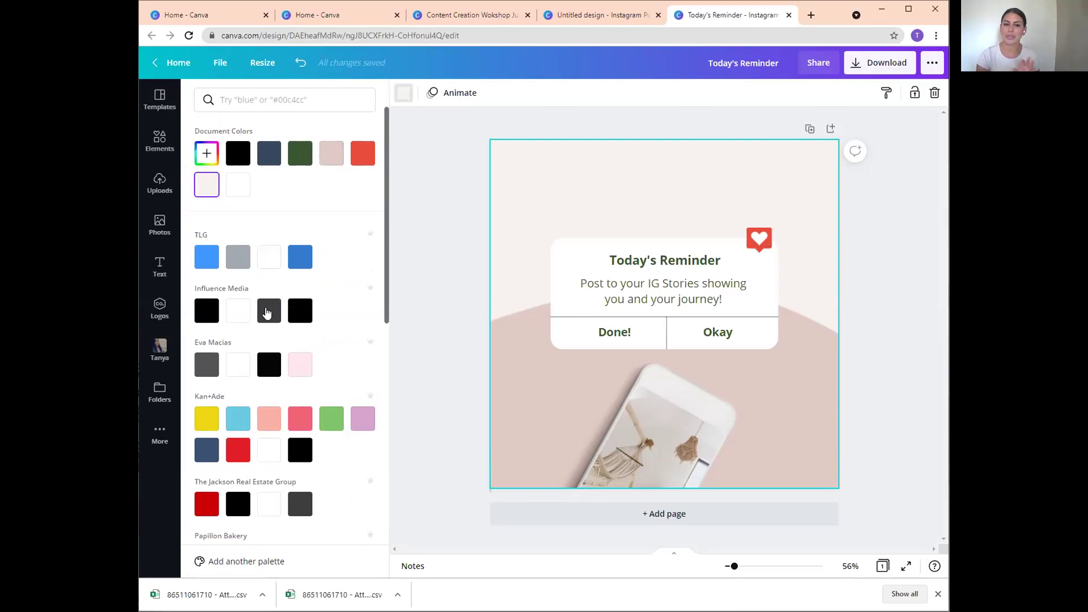
scroll(263, 312, down, 1)
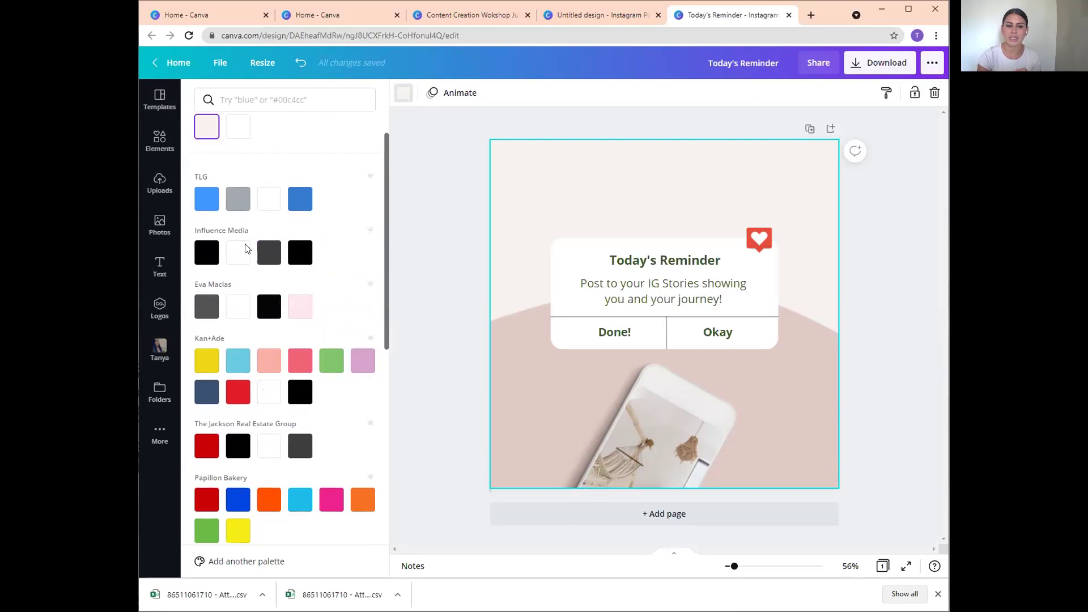
scroll(260, 404, down, 7)
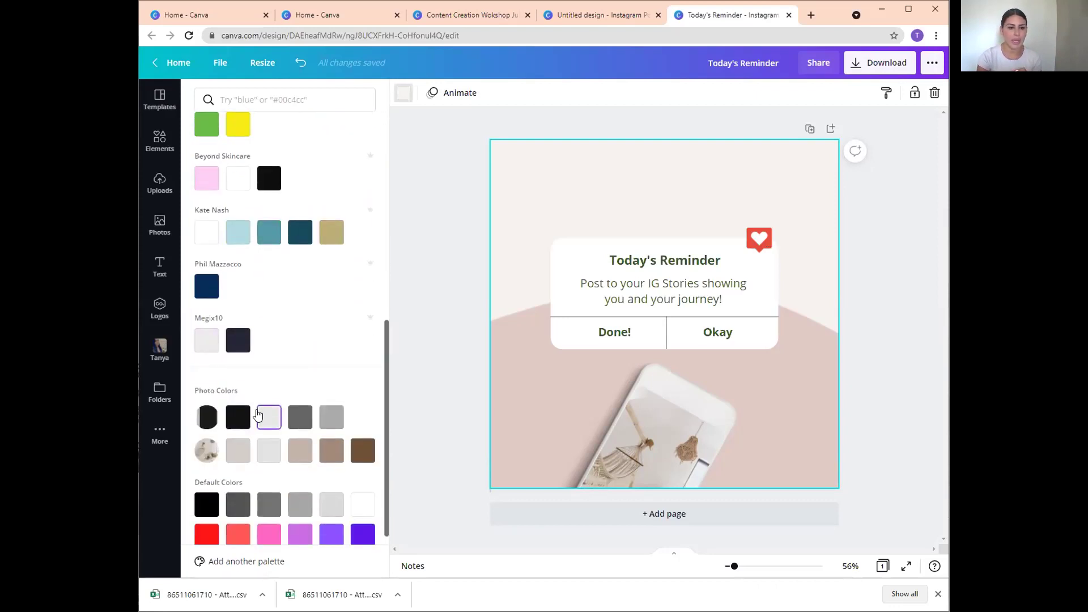
scroll(257, 408, up, 6)
scroll(258, 410, up, 3)
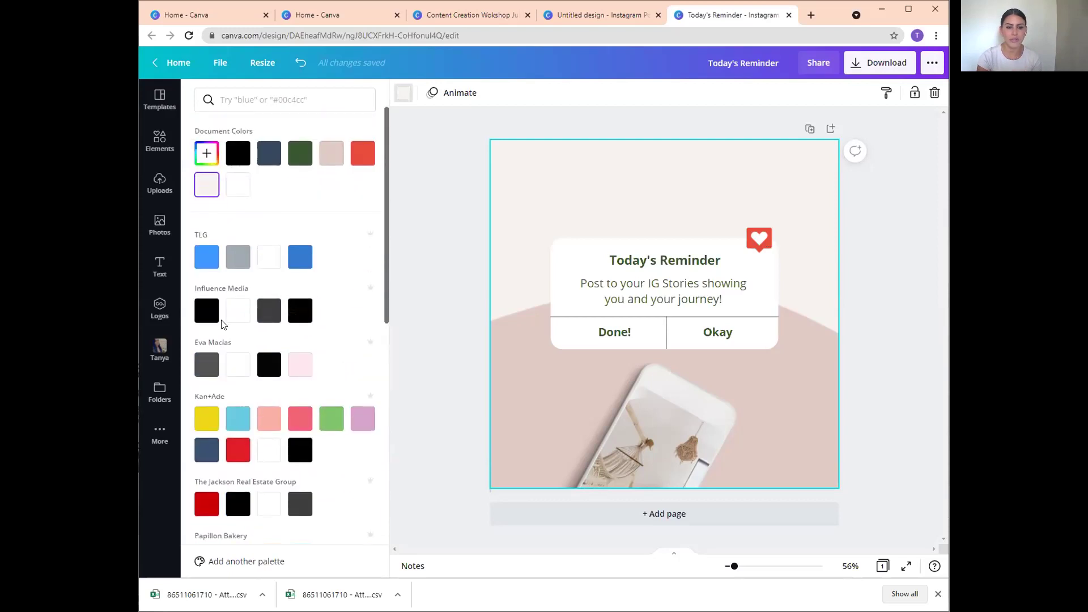
click(206, 311)
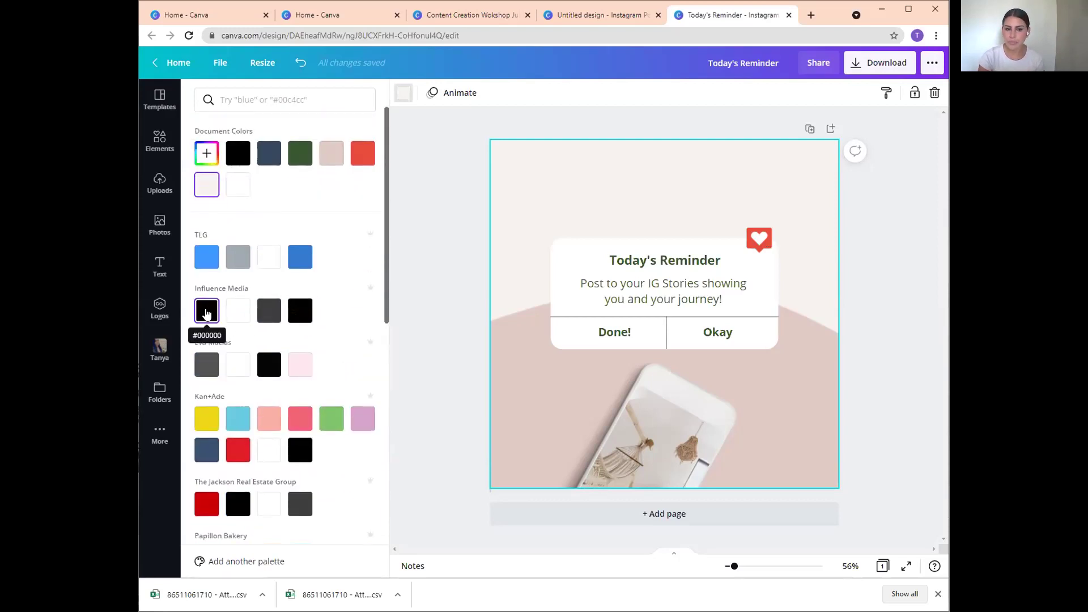
click(300, 310)
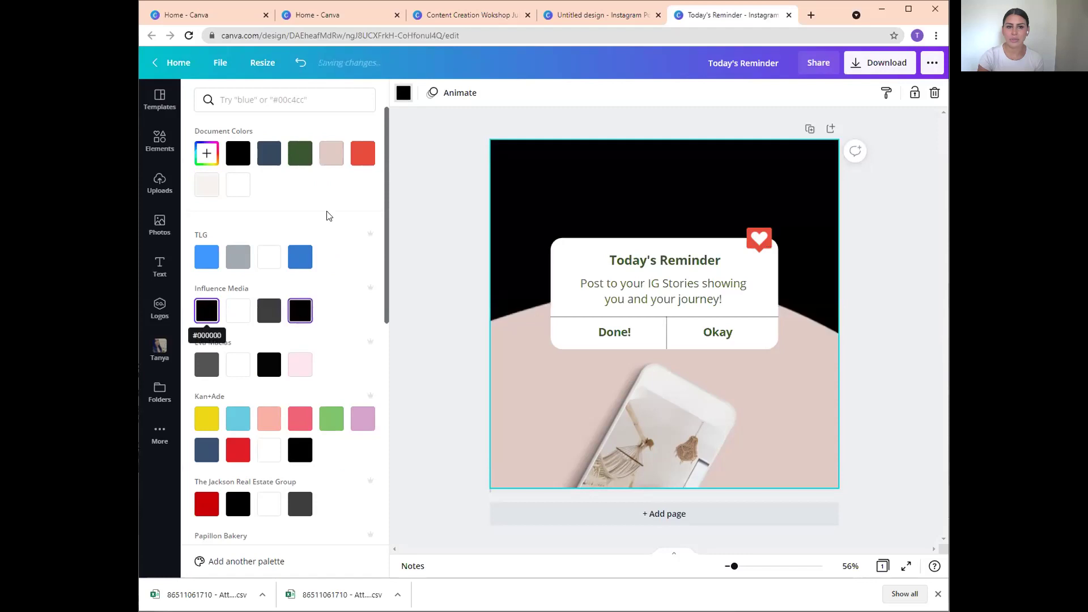
Try the Influence Media palette's white on the large curved shape behind the phone.
click(494, 395)
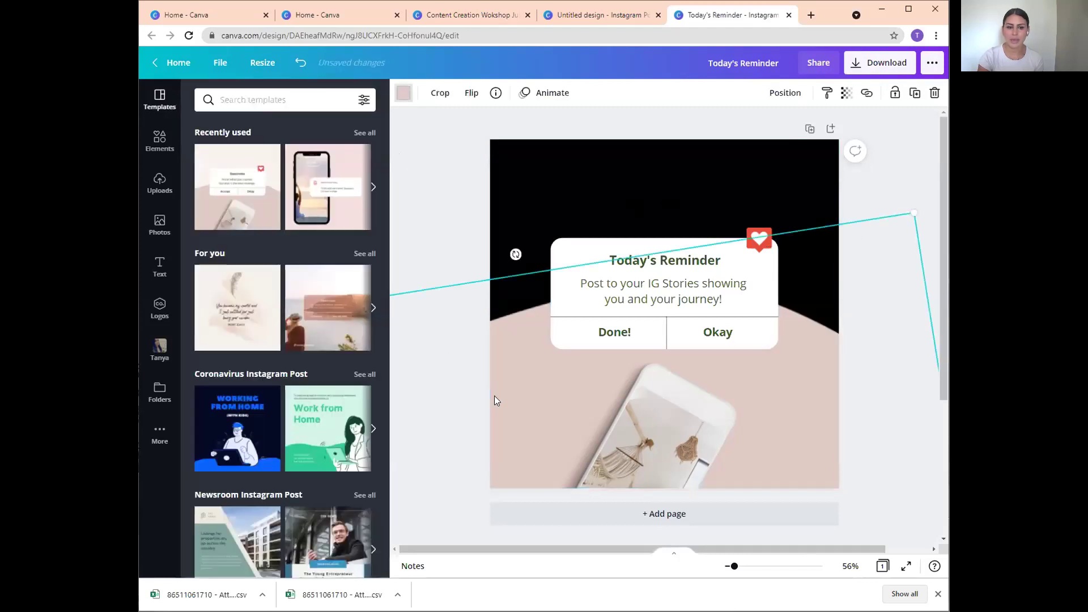
click(402, 92)
click(250, 313)
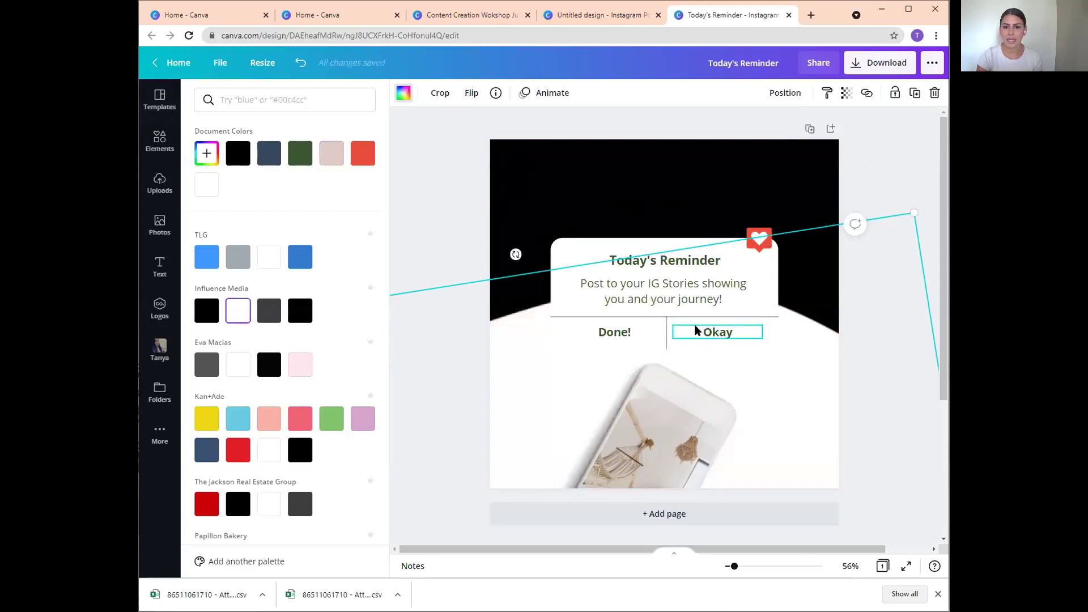
Set the curved shape behind the phone to black from the Influence Media palette.
click(403, 92)
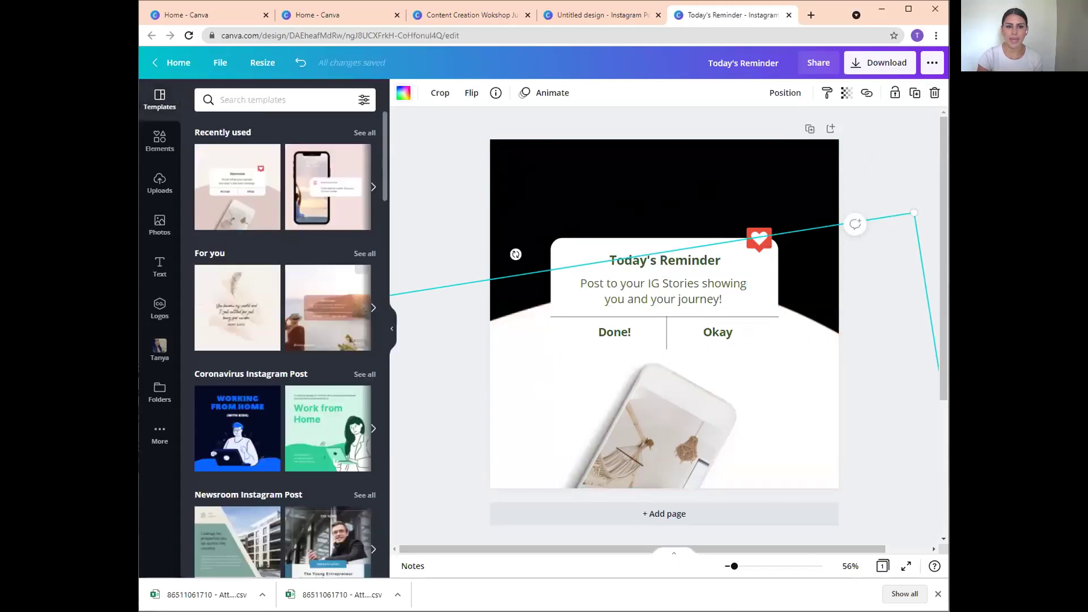
click(403, 92)
click(206, 279)
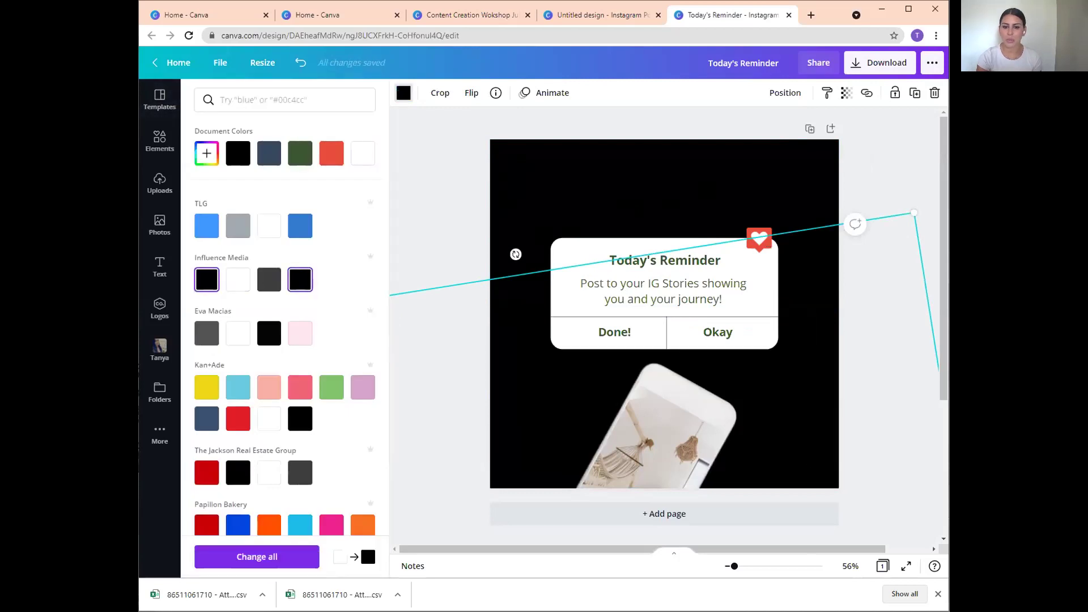
Replace the picture on the phone mockup's screen with the personal-folder photo of the woman in jeans standing in a glass-roofed walkway.
click(645, 431)
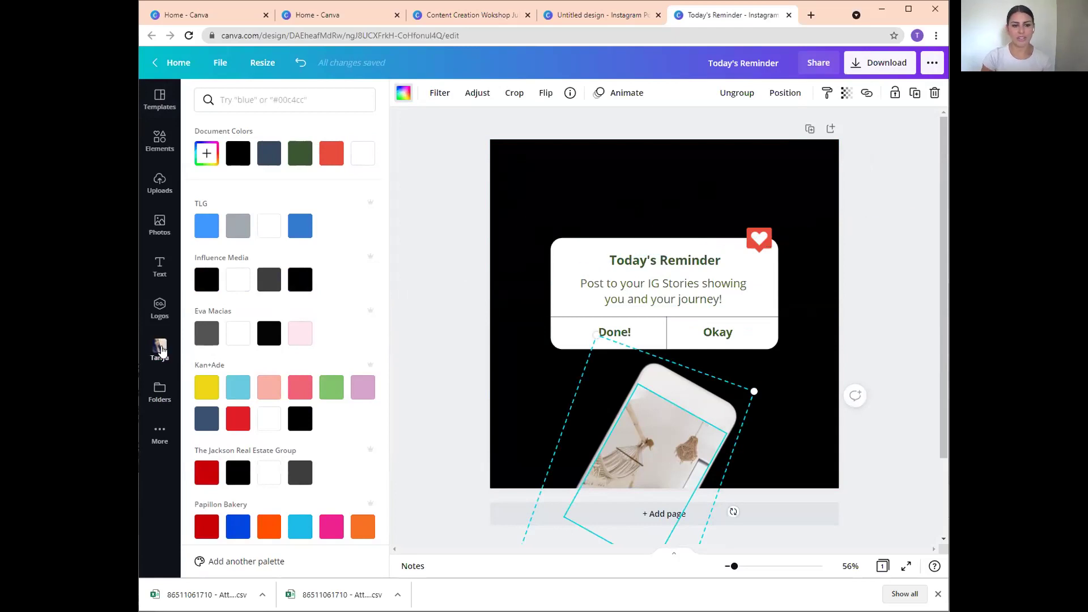
click(160, 394)
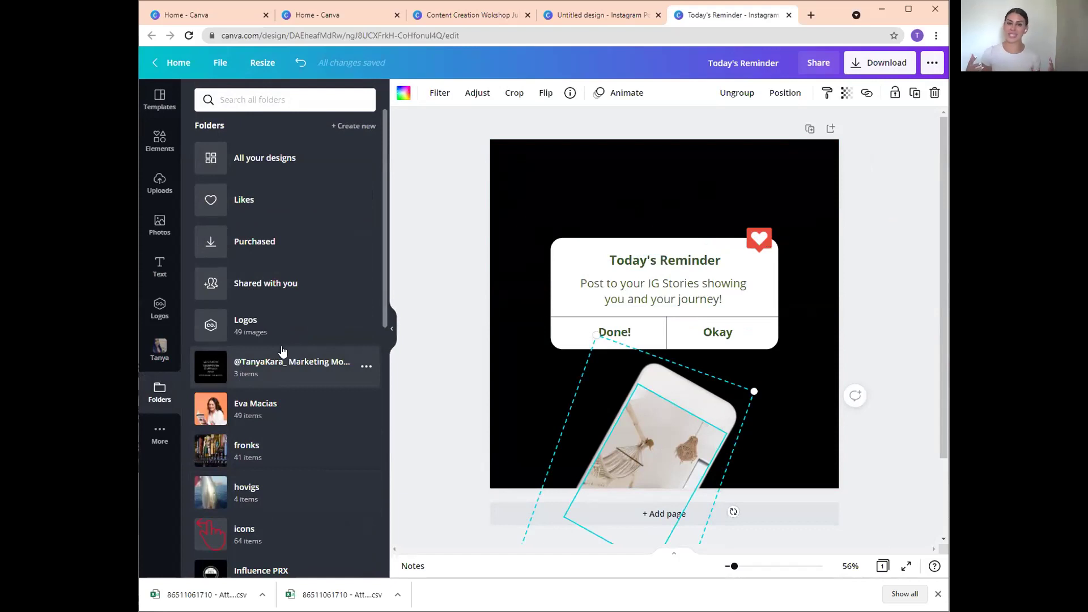
scroll(282, 351, down, 9)
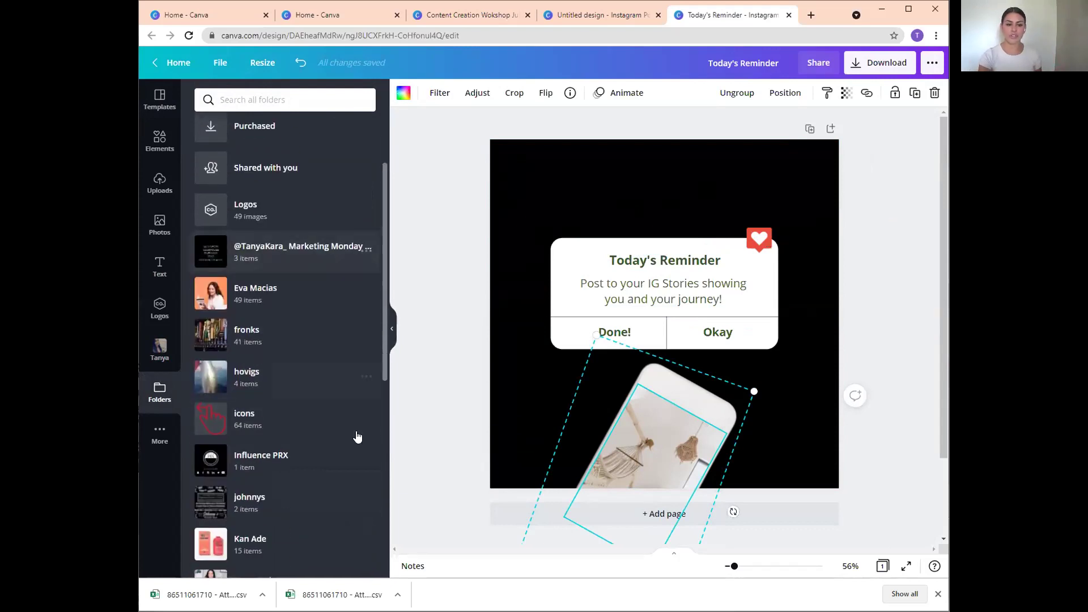
scroll(274, 497, down, 1)
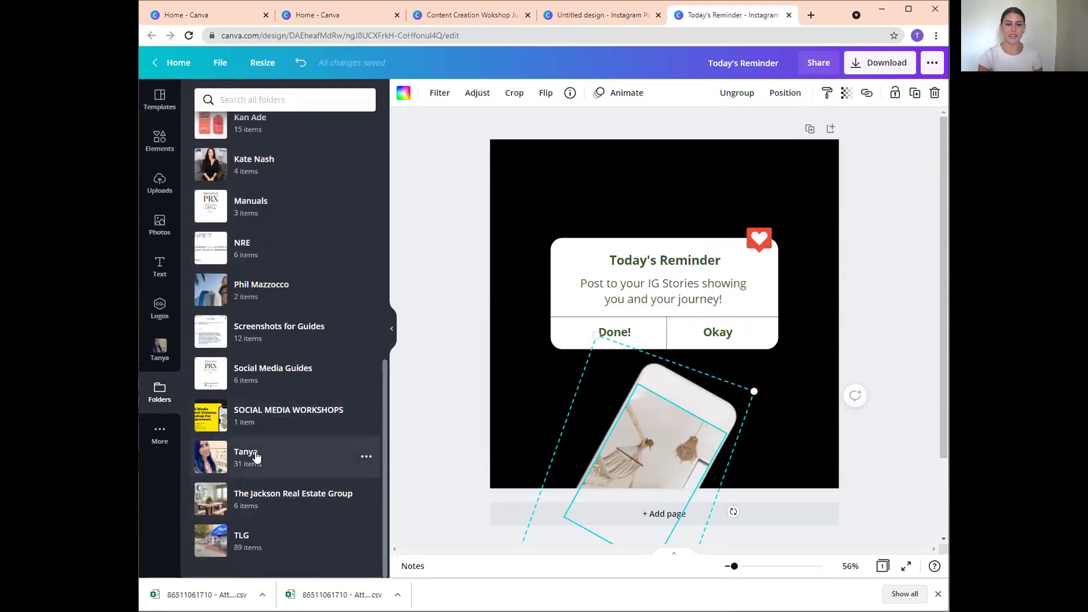
click(255, 456)
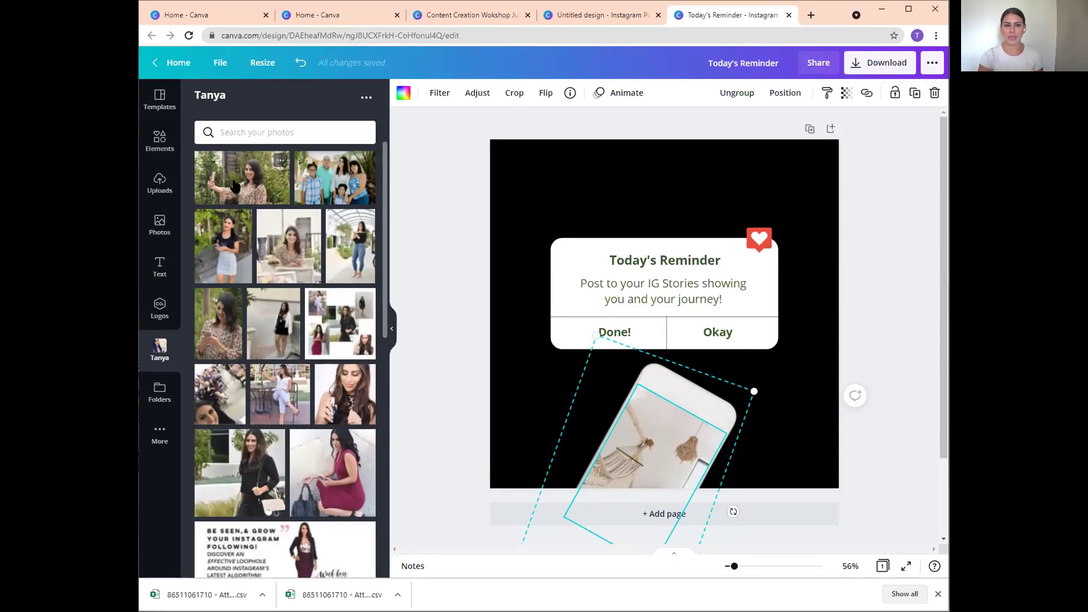
mouse_move(648, 433)
mouse_down()
mouse_move(664, 448)
mouse_move(628, 432)
mouse_up()
double_click(651, 439)
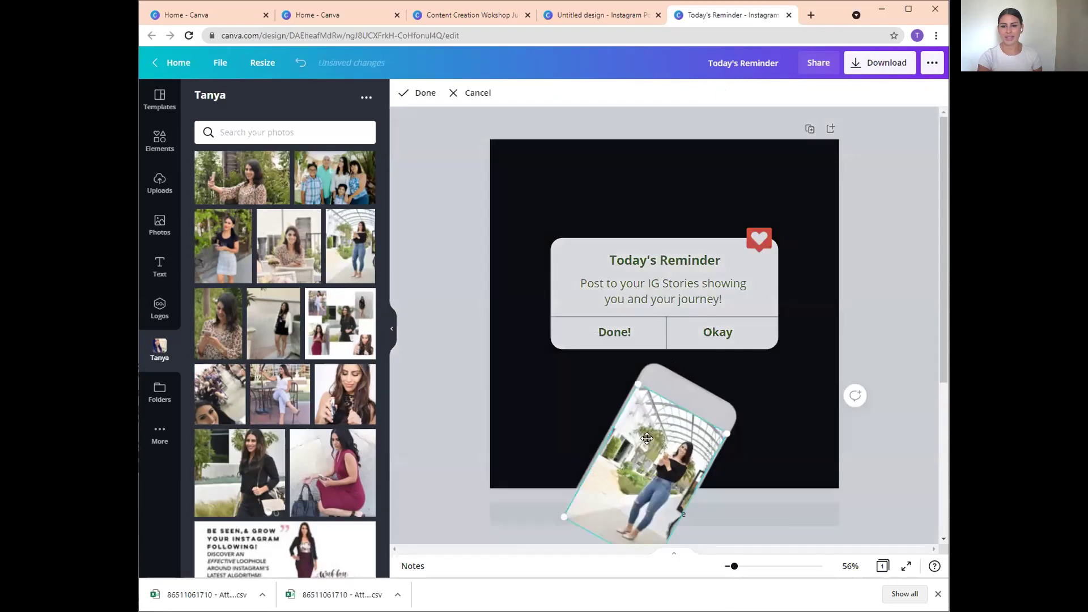
click(789, 439)
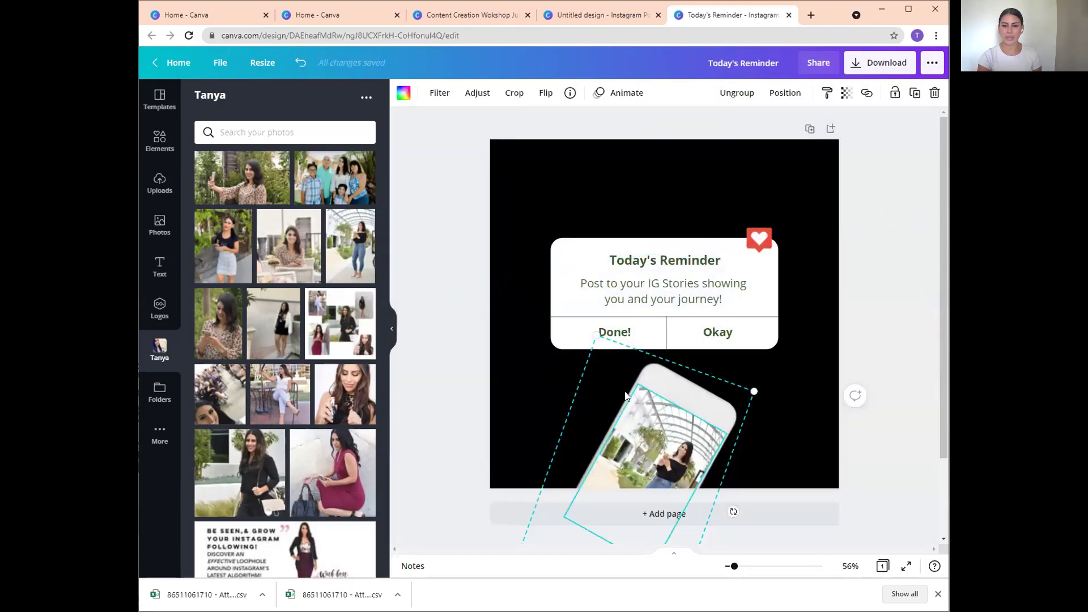
Move the phone mockup to the lower-right part of the post, under the "Okay" label and running off the lower edge.
mouse_move(596, 334)
mouse_down()
mouse_move(561, 304)
mouse_move(595, 340)
mouse_up()
drag(686, 401, 716, 273)
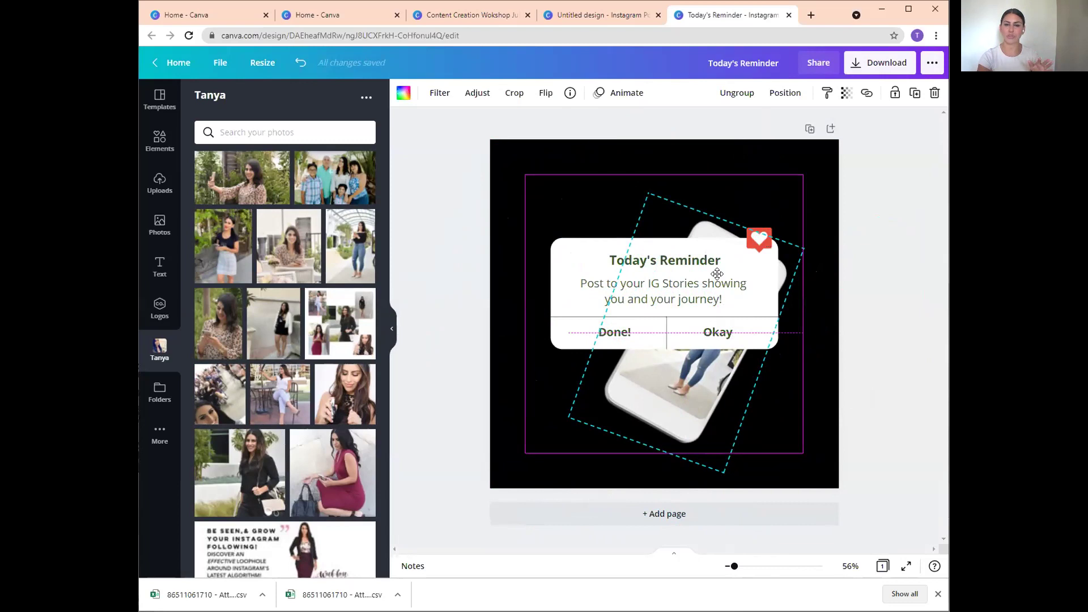
drag(716, 273, 772, 413)
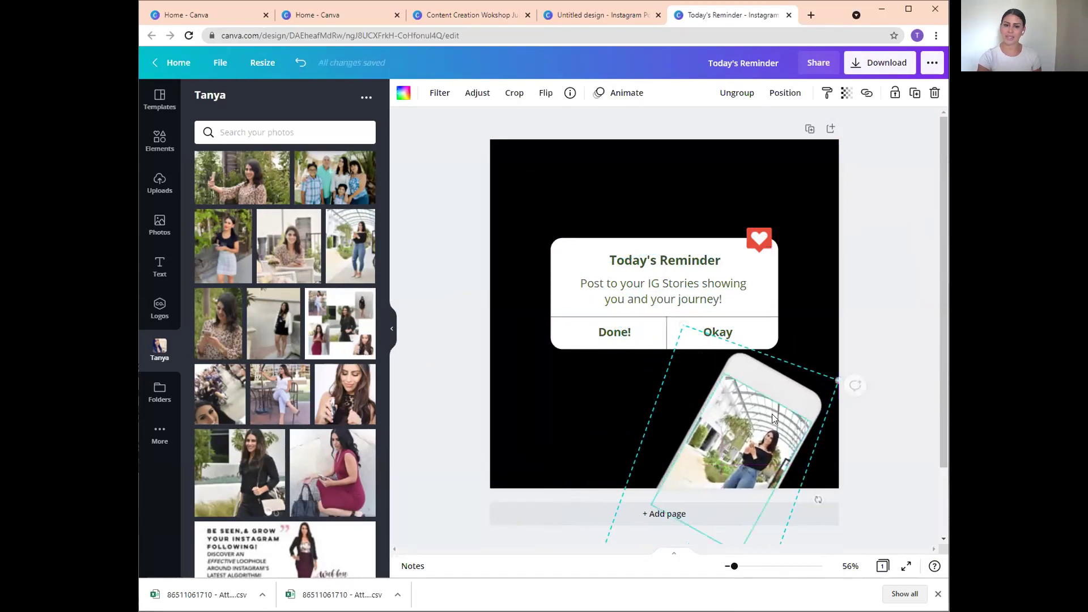
click(894, 310)
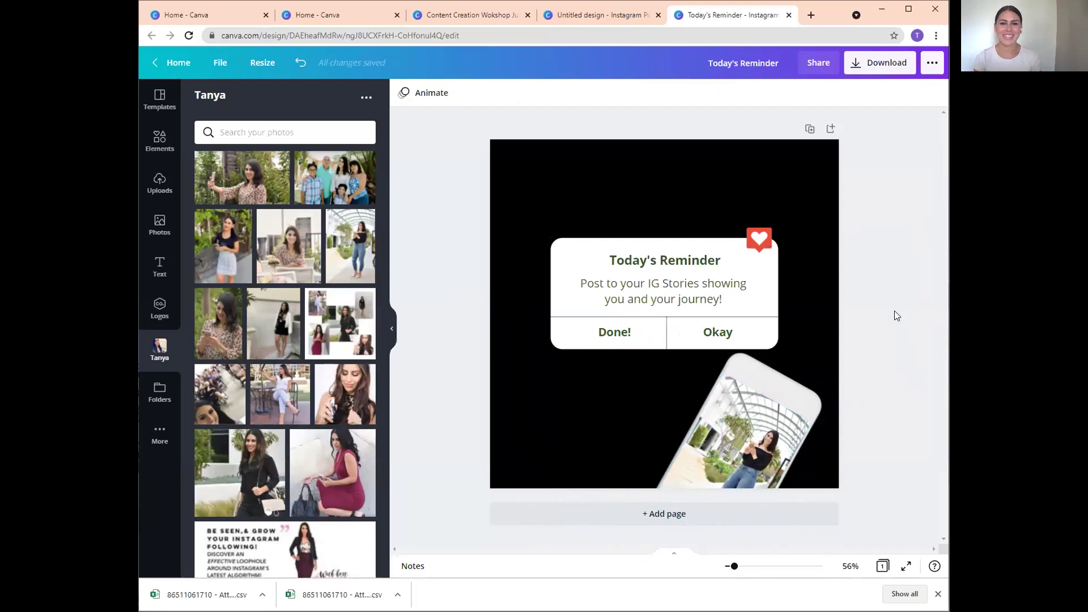
drag(760, 431, 747, 434)
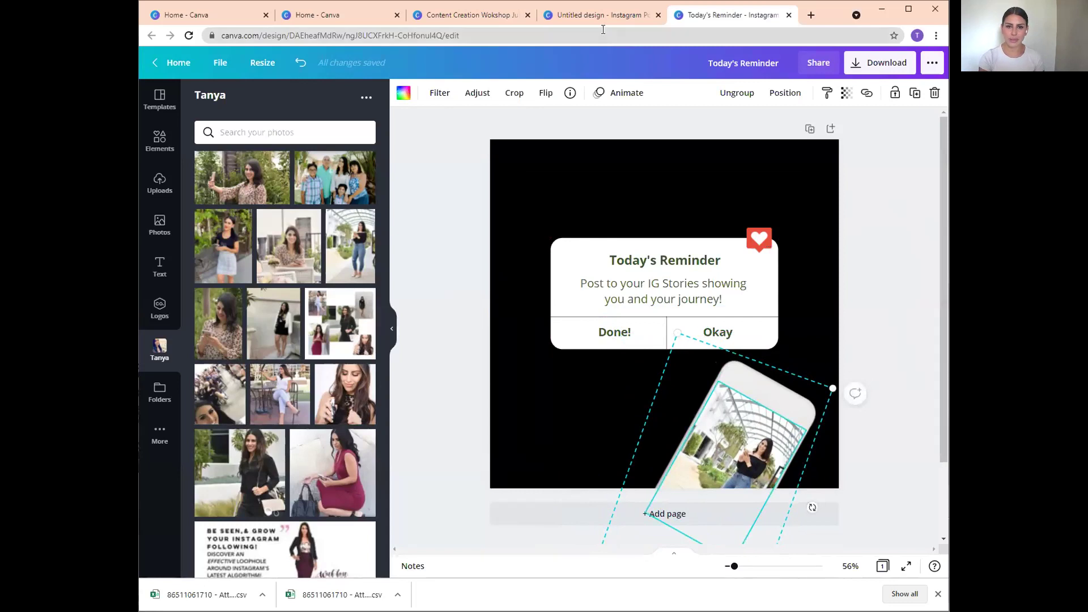
Switch back to the workshop presentation's slide about what content works and what doesn't.
click(592, 15)
click(491, 17)
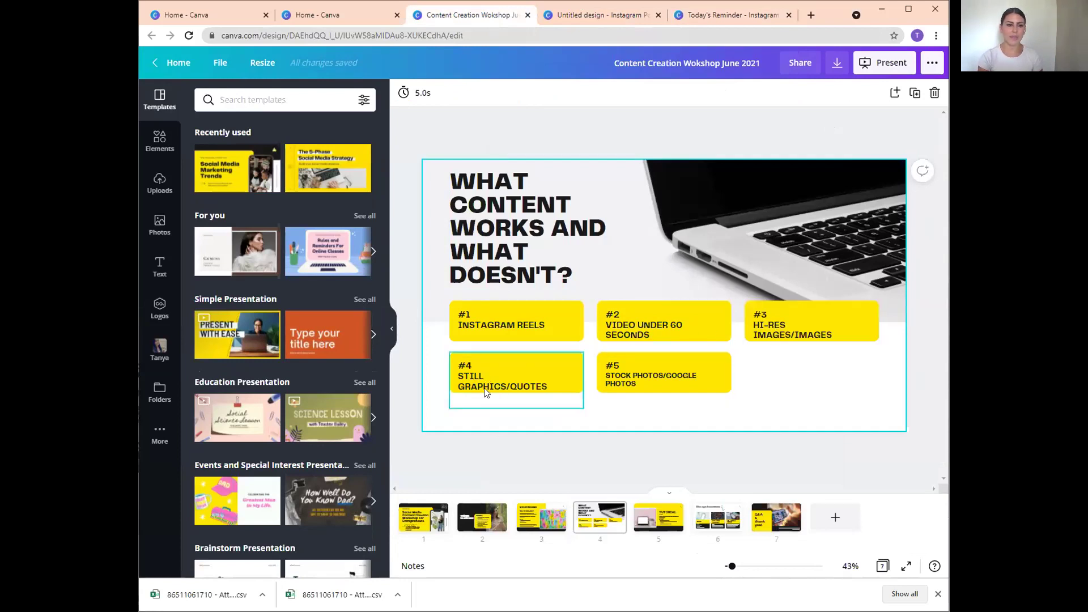
Switch back to the Today's Reminder post and shift the phone mockup slightly to the left.
click(720, 17)
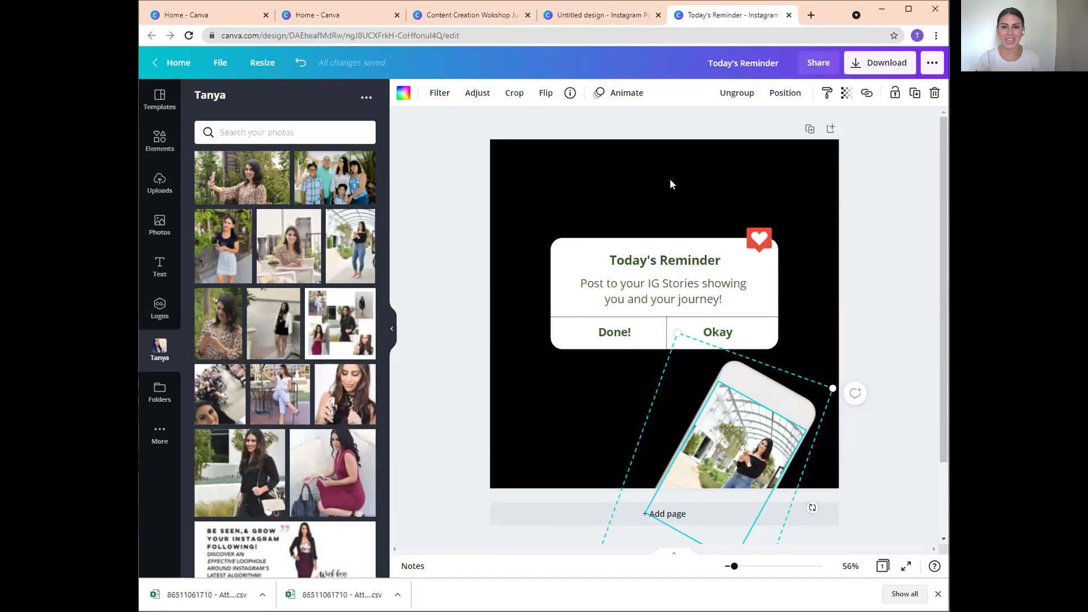
drag(720, 449, 695, 448)
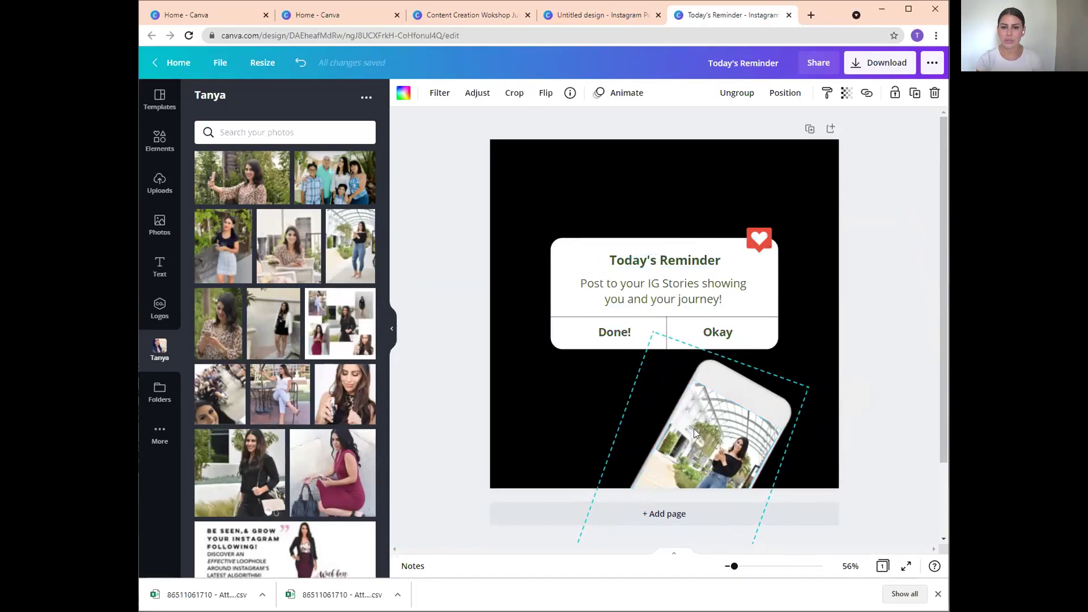
Try the Breathe, Fade, Rise and Tectonic element animations on the phone mockup and settle on Stomp.
click(622, 94)
click(278, 163)
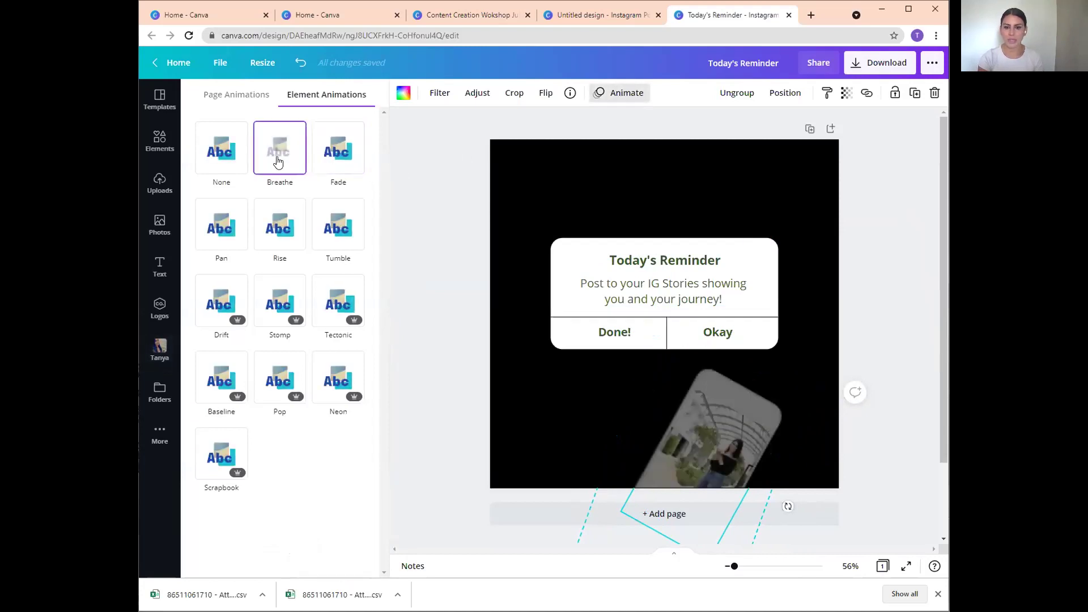
click(342, 165)
click(279, 237)
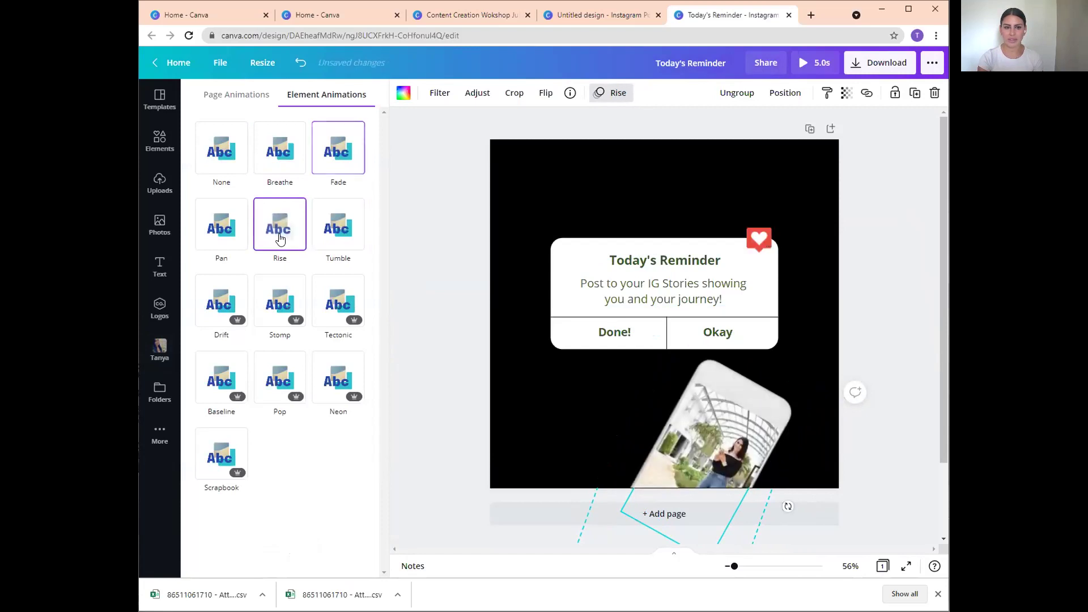
click(336, 298)
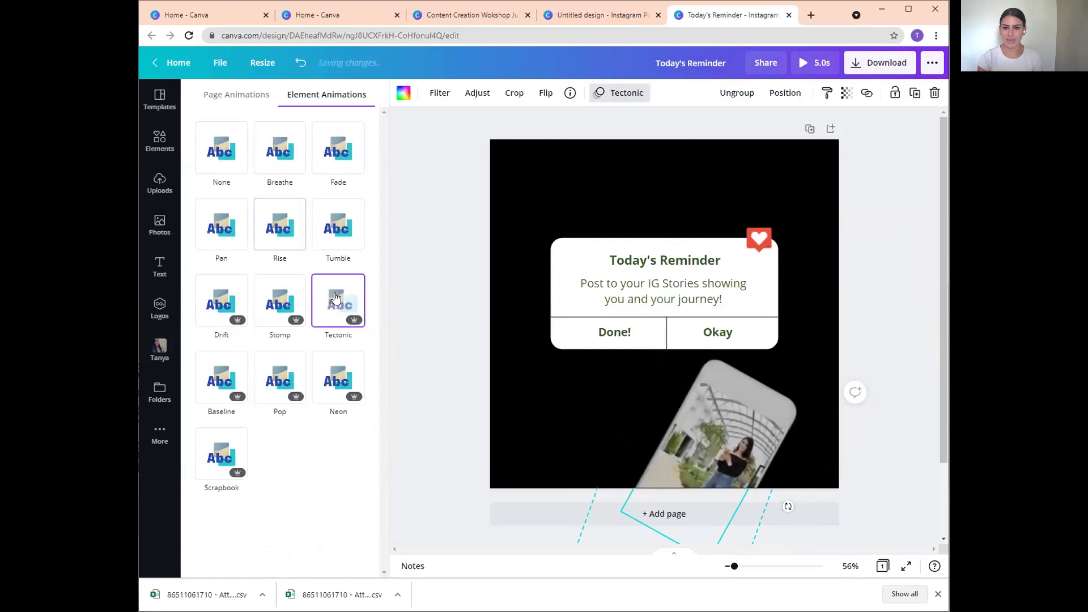
click(279, 300)
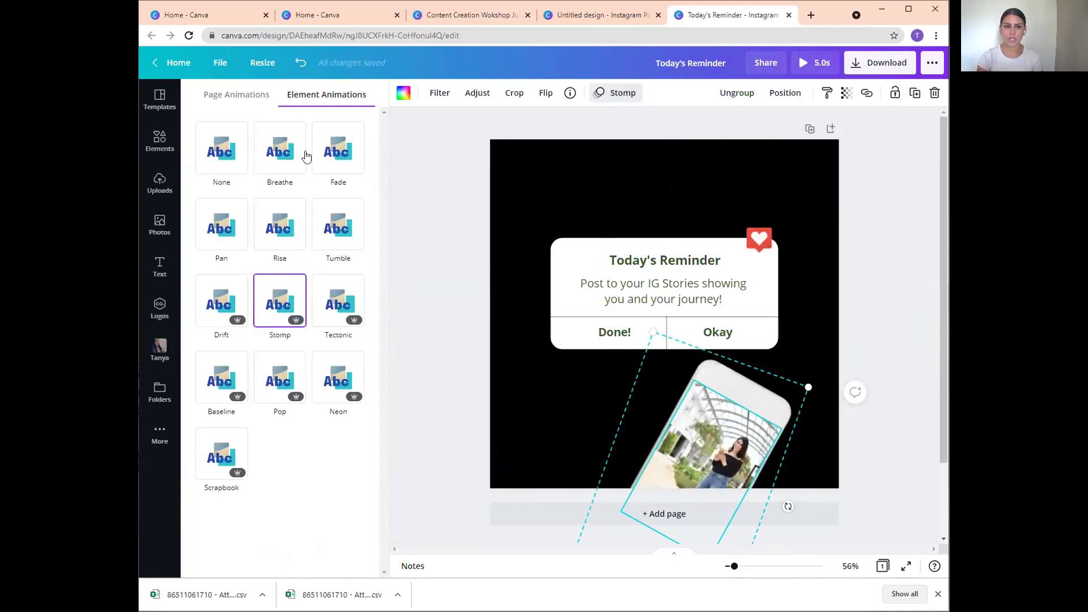
click(228, 159)
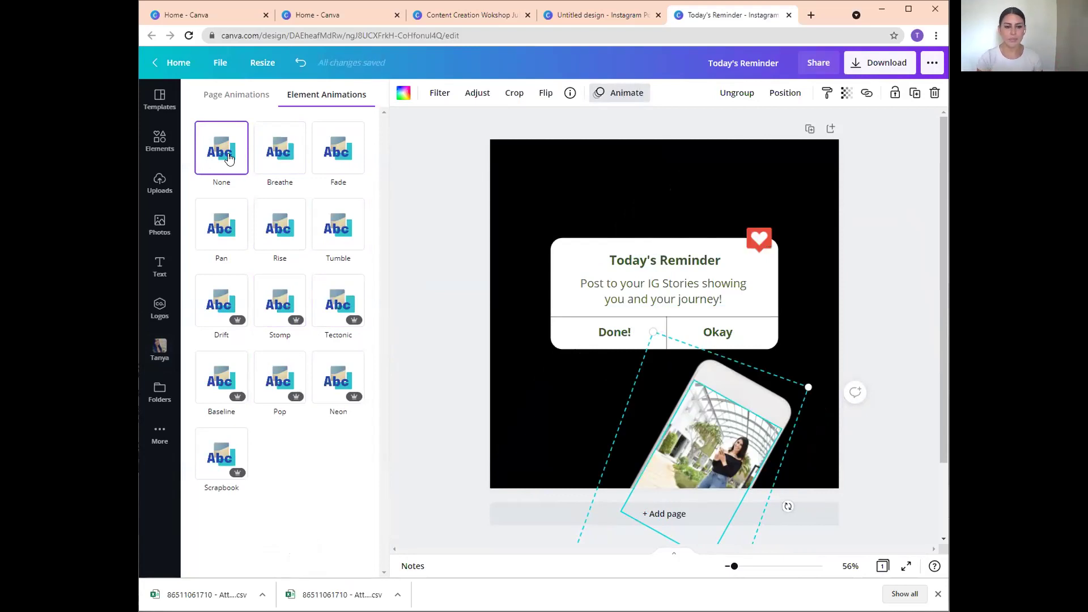
click(280, 305)
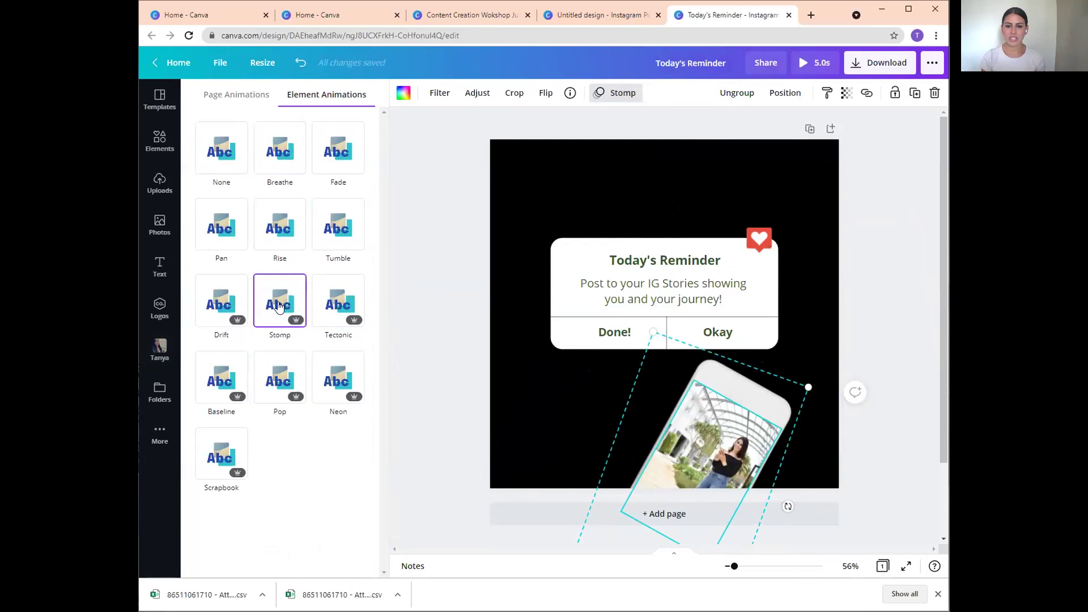
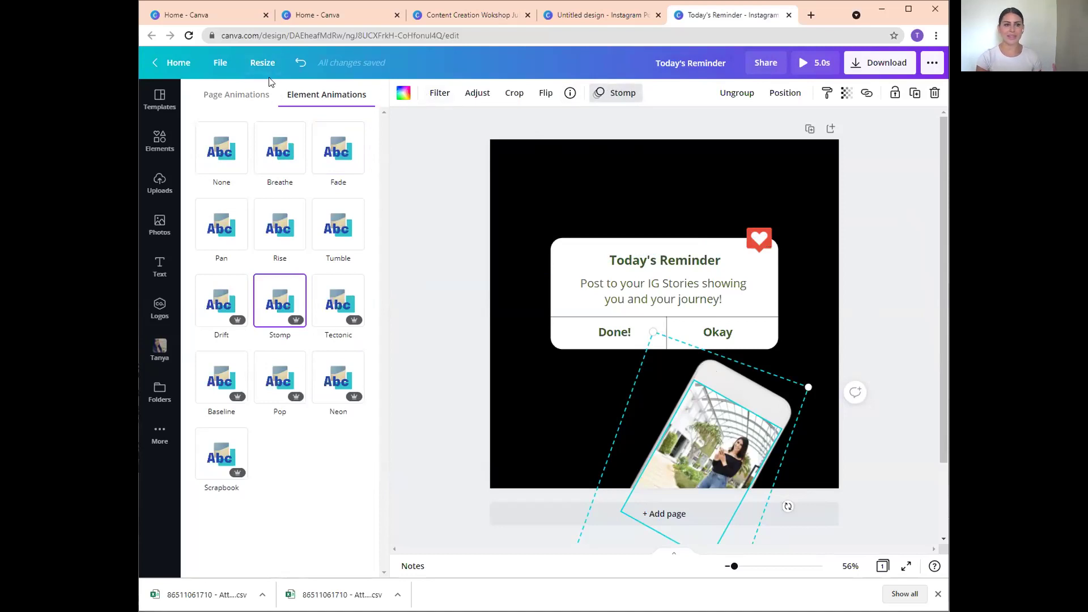
Insert the white Influence PRX logo from the Logos folder into the post.
click(159, 393)
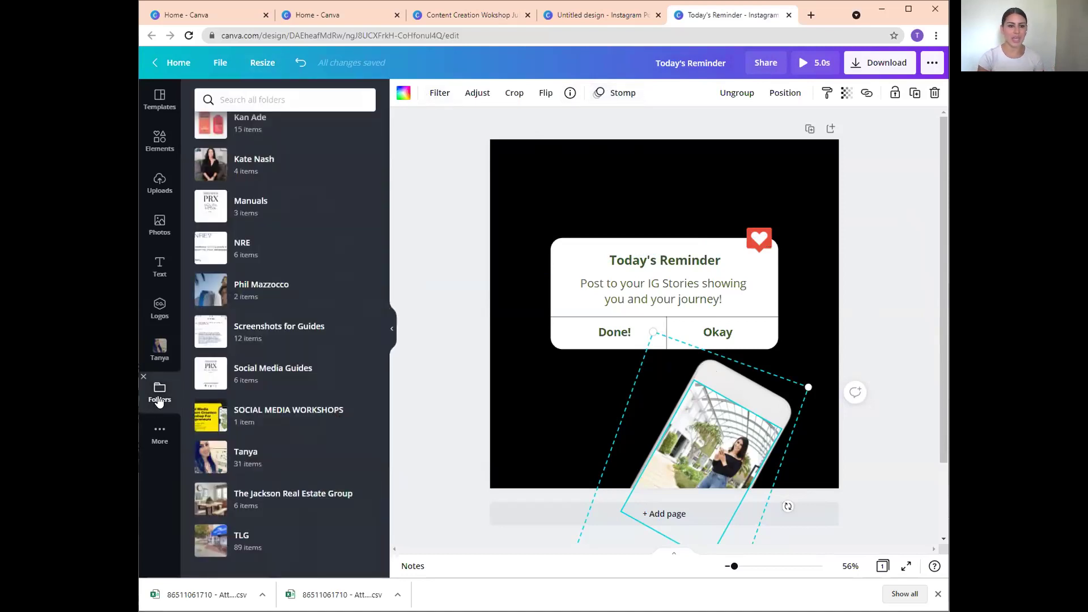
scroll(221, 339, up, 10)
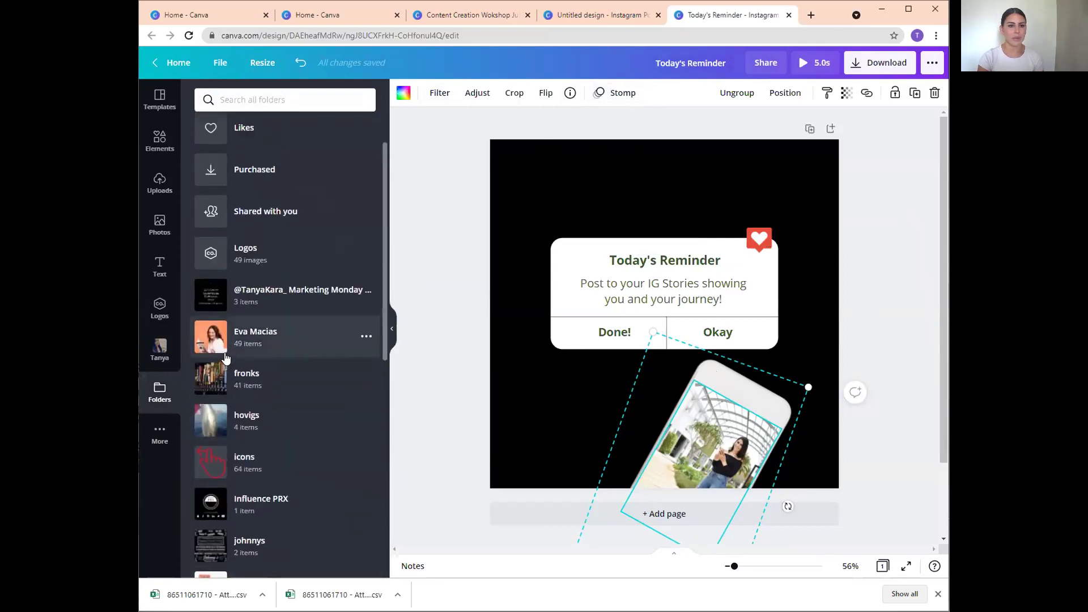
click(249, 339)
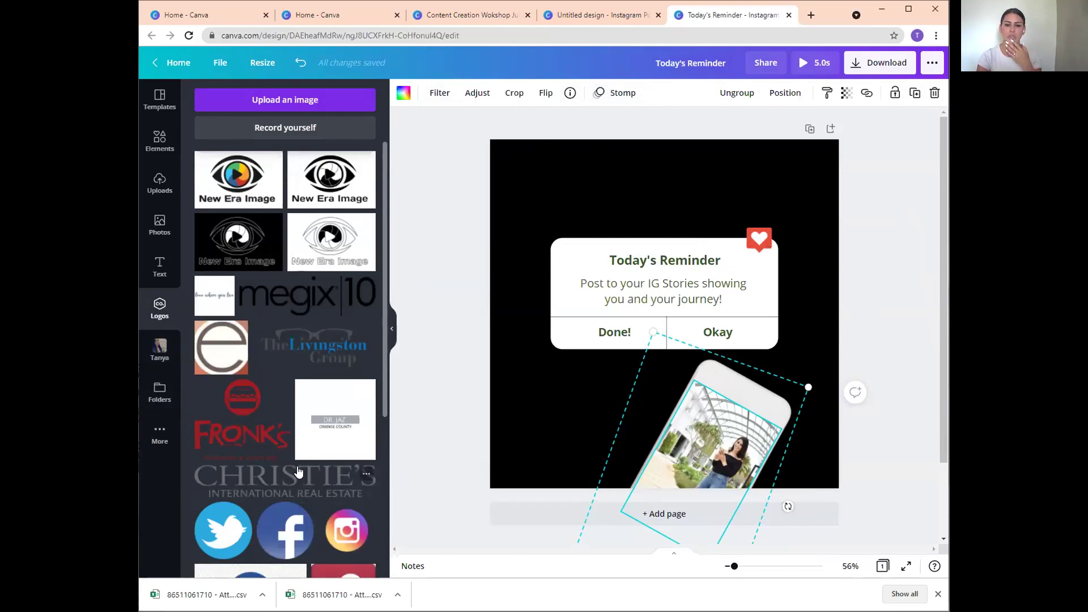
scroll(290, 460, down, 5)
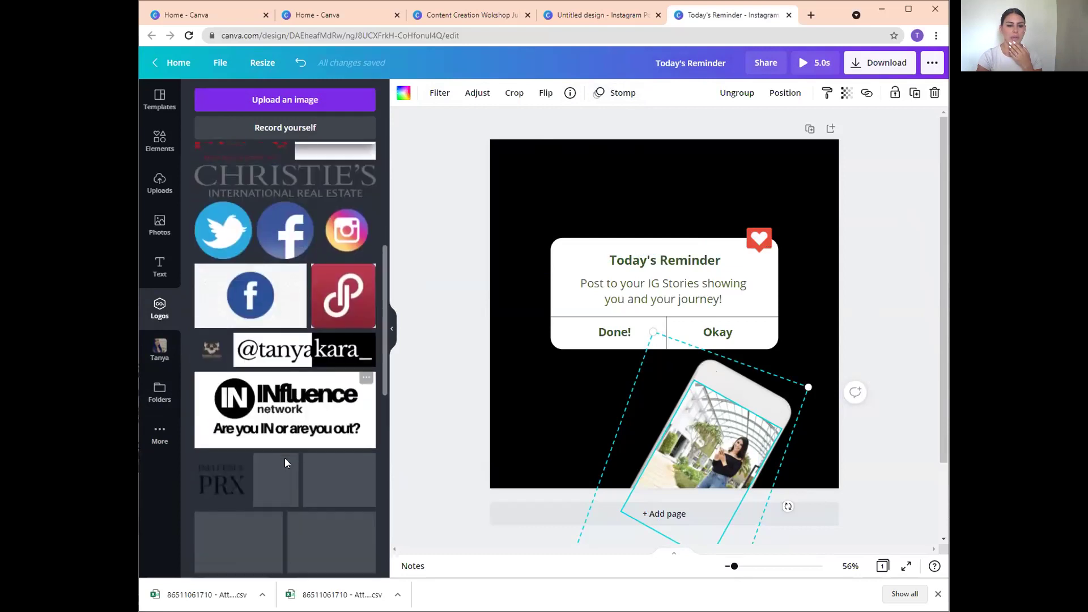
scroll(284, 458, down, 3)
click(623, 318)
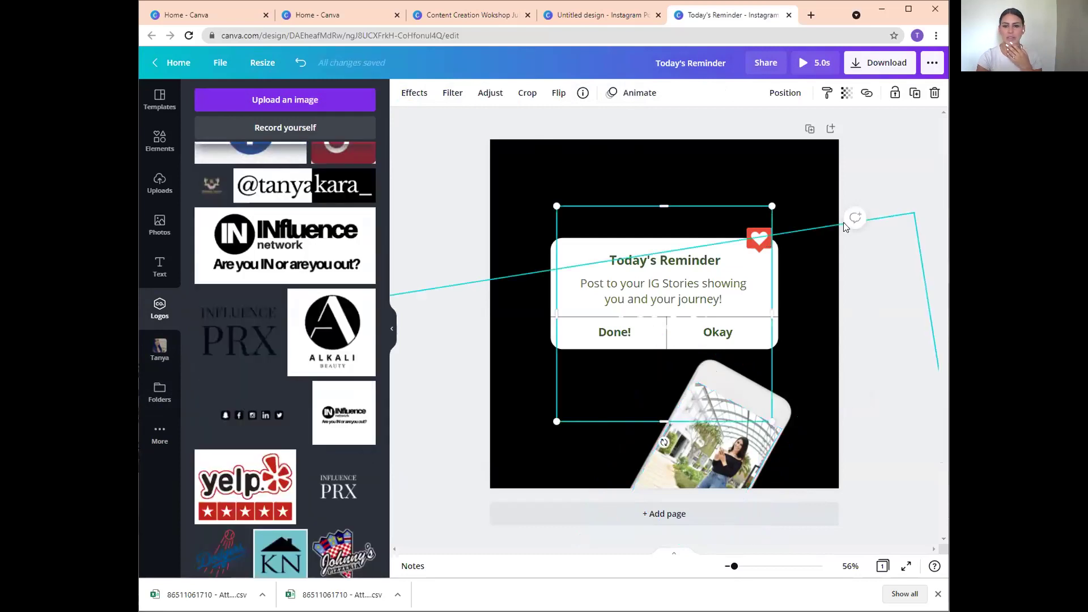
Shrink the Influence PRX logo and place it in the lower-left part of the post, beside the phone mockup.
drag(771, 206, 608, 369)
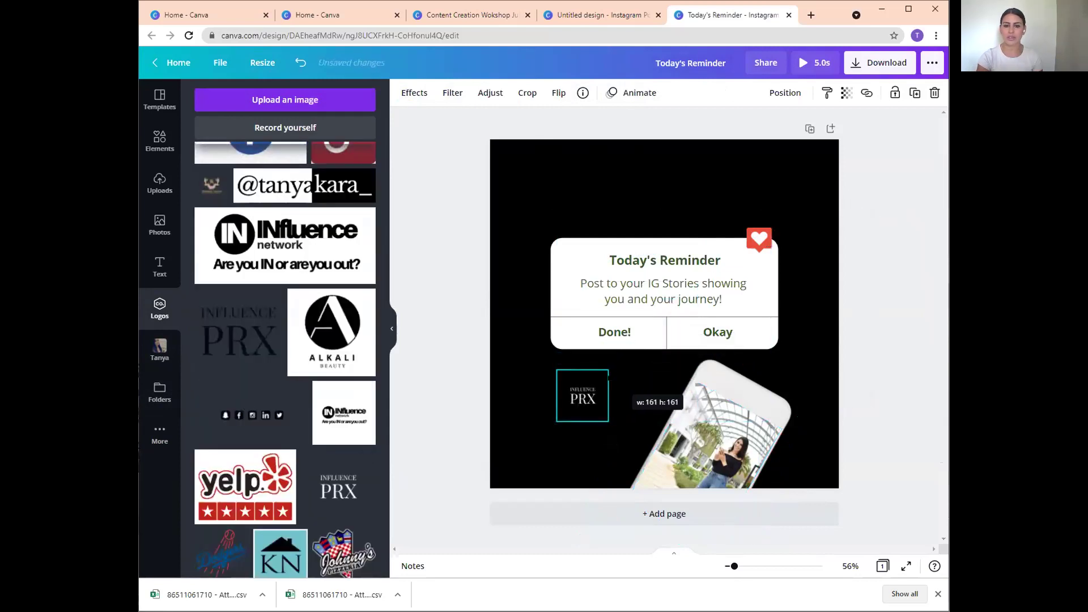
drag(607, 422, 627, 441)
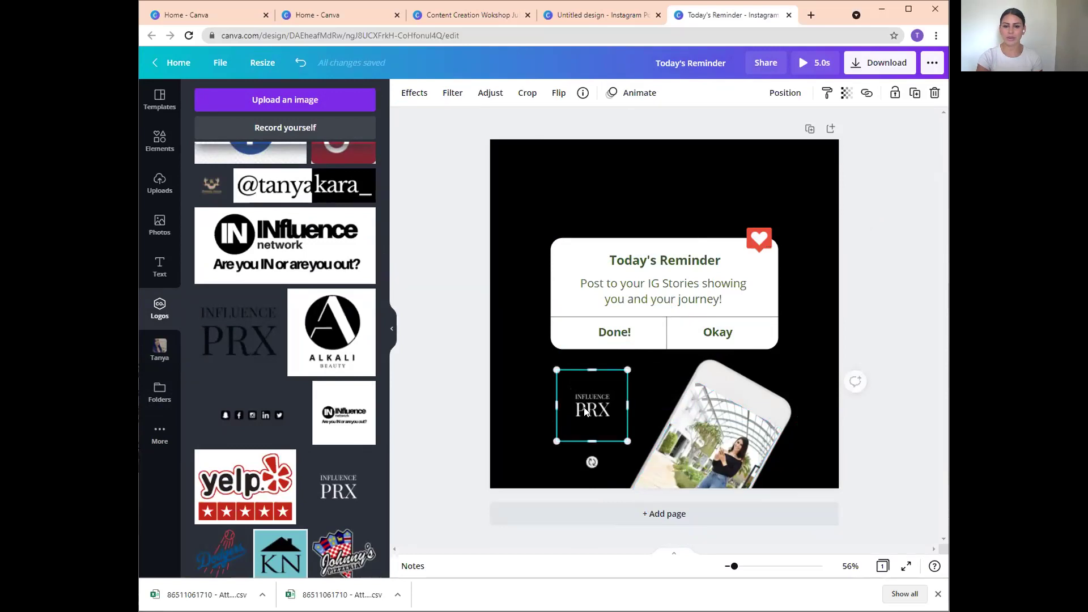
drag(579, 408, 574, 446)
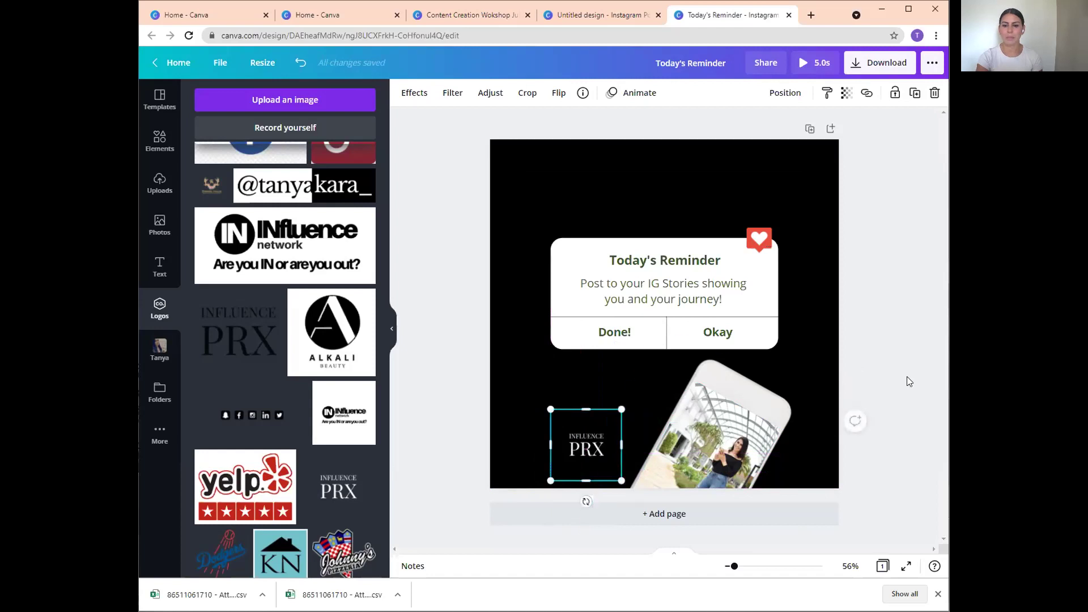
click(907, 377)
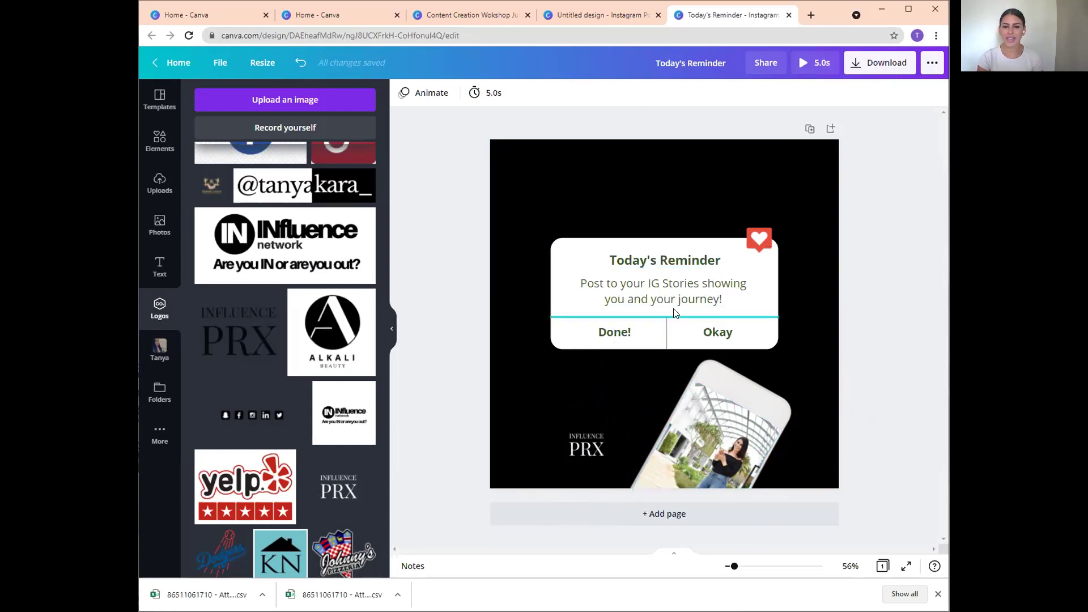
Lower the reminder heading and the white card's upper edge slightly, and shift the heart badge onto the card's upper-right corner.
drag(665, 251, 660, 268)
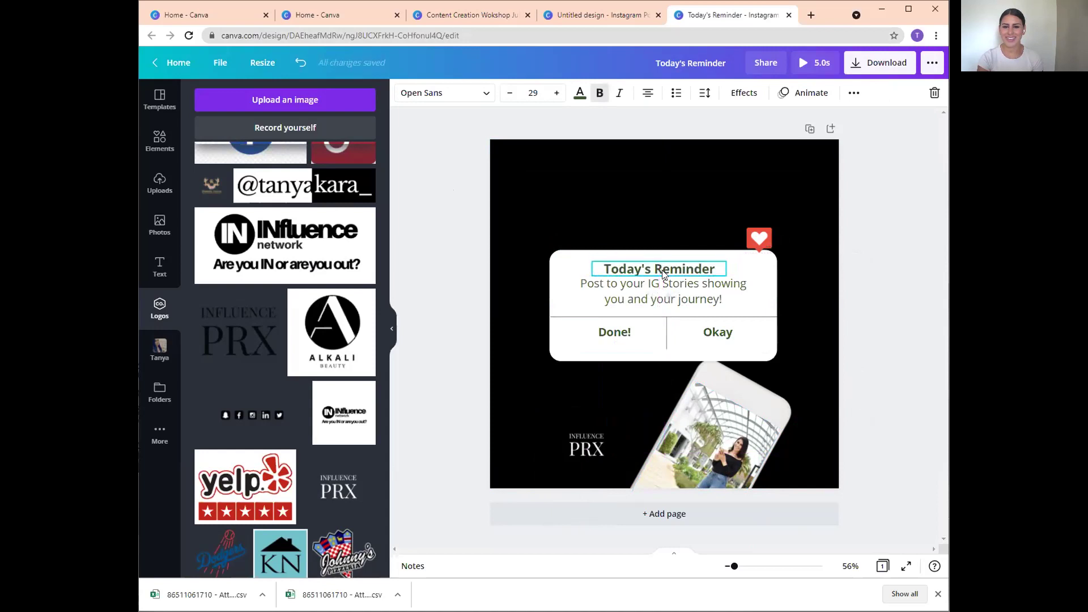
drag(749, 234, 735, 243)
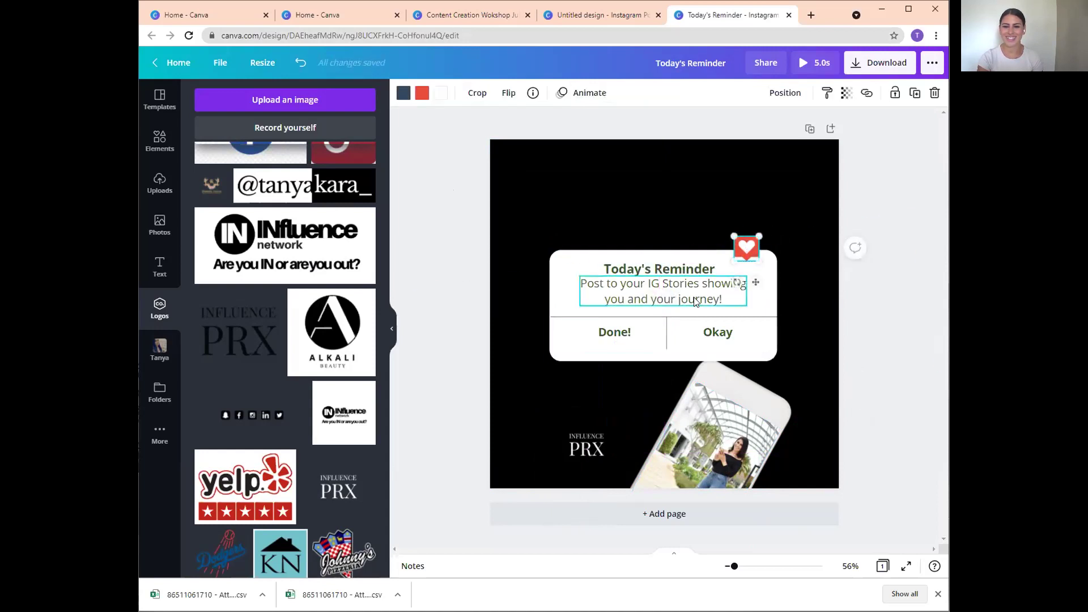
click(661, 354)
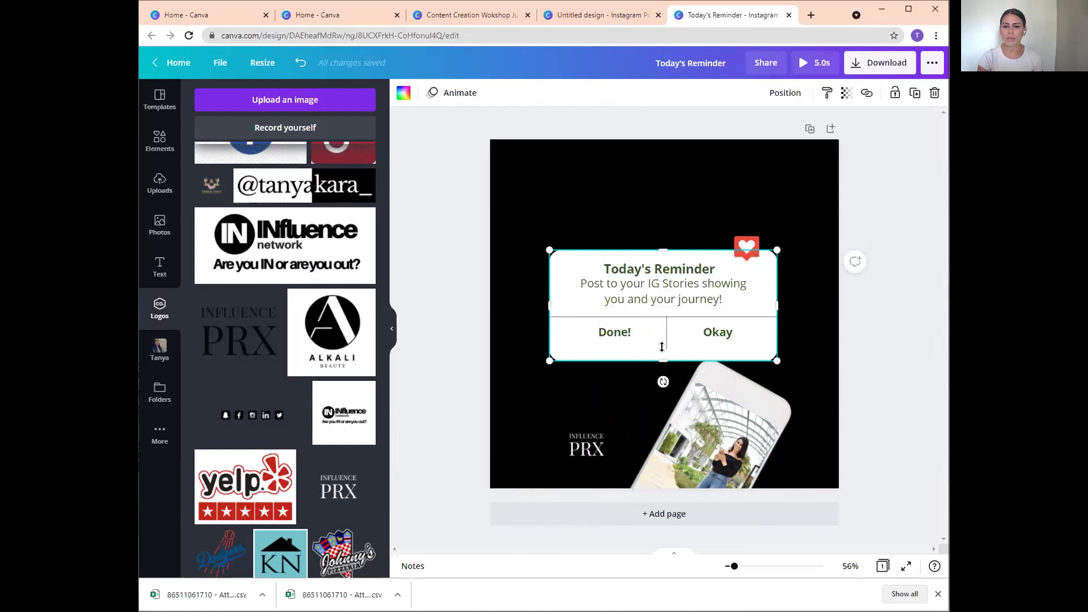
drag(661, 359, 661, 346)
click(792, 318)
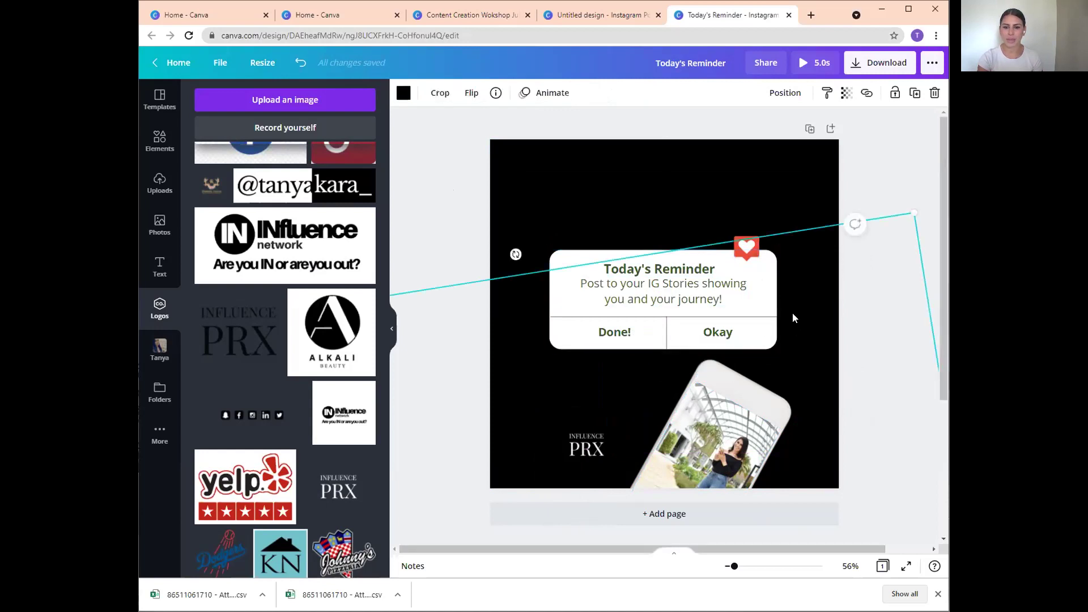
click(891, 182)
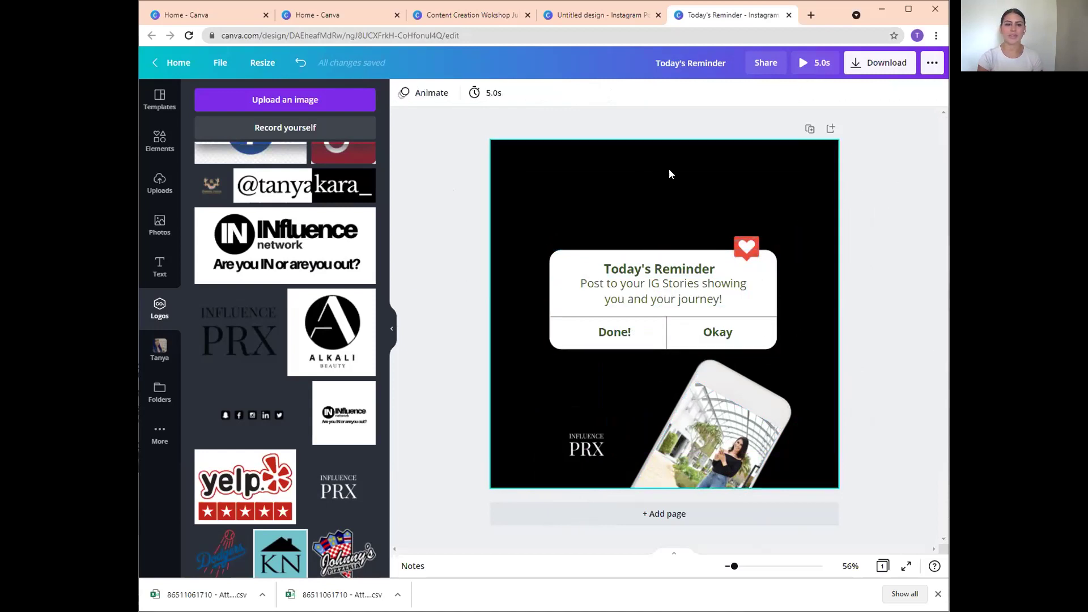
Preview the Photo Zoom page animation, apply Rise to the page instead, and set the page timing to 10.0 seconds.
click(429, 95)
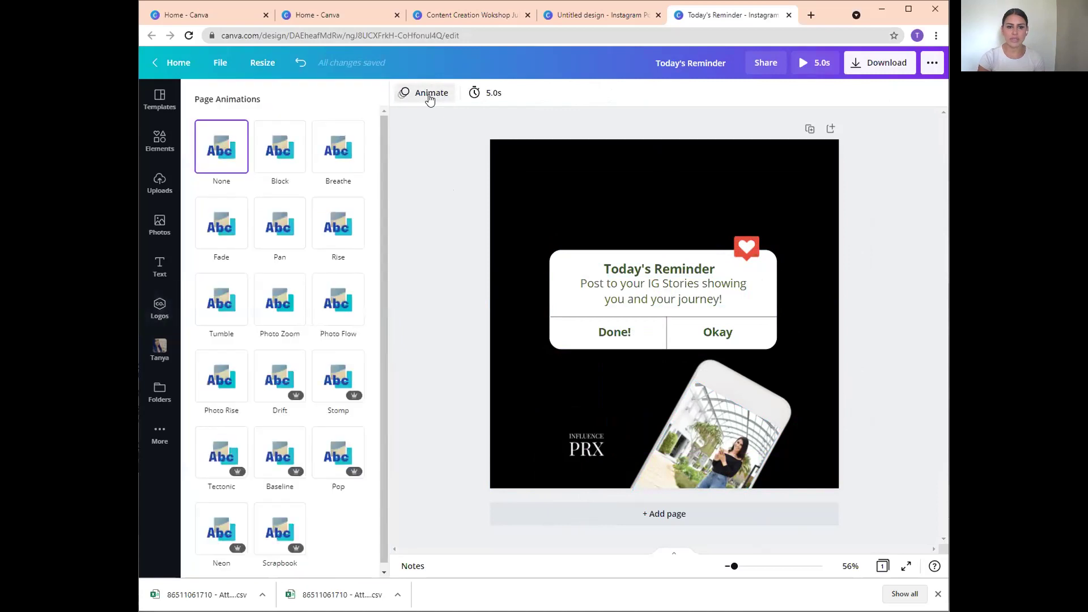
click(291, 298)
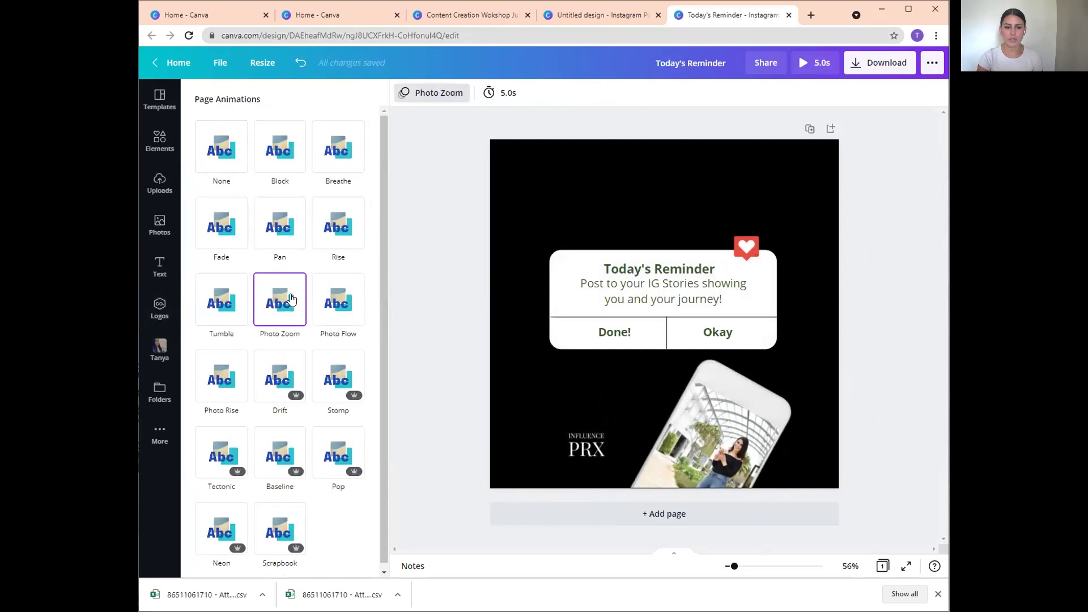
click(338, 247)
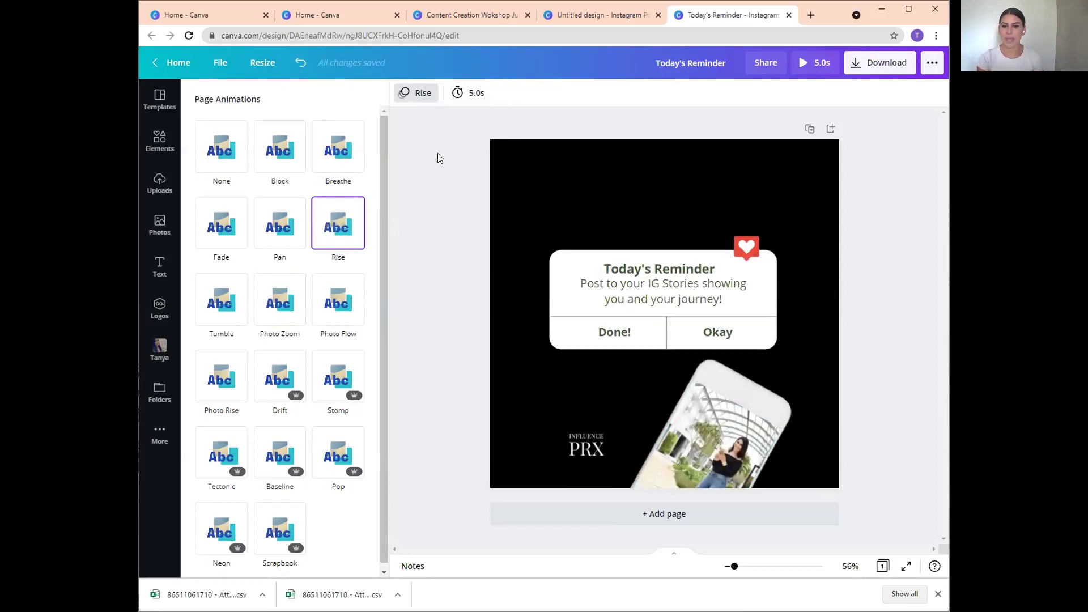
click(475, 101)
drag(517, 139, 535, 141)
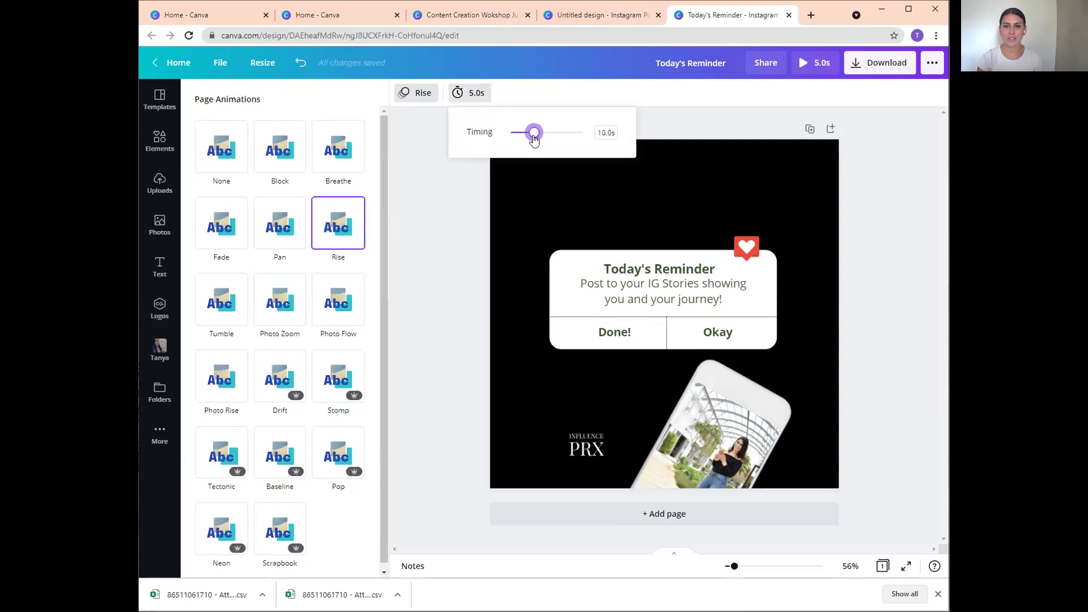
click(452, 205)
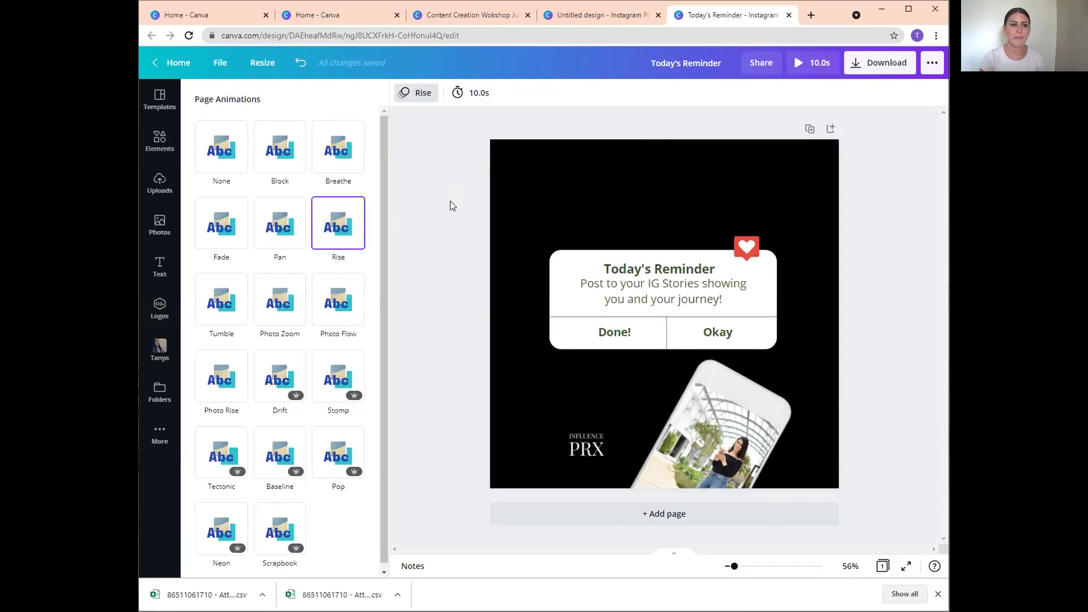
Create a resized copy of the post in the Instagram Story format.
click(261, 65)
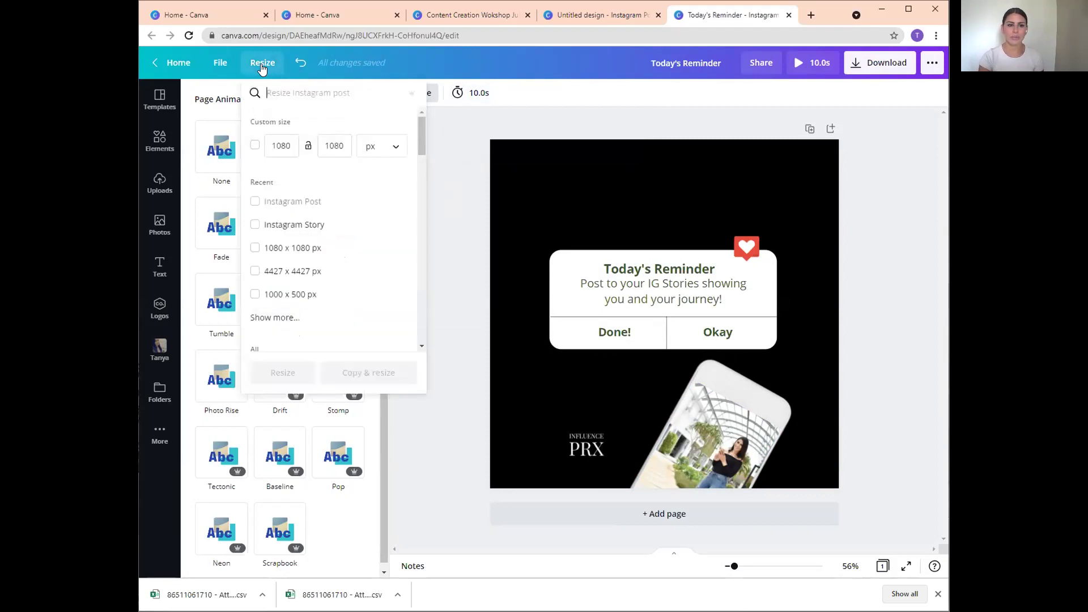
click(300, 225)
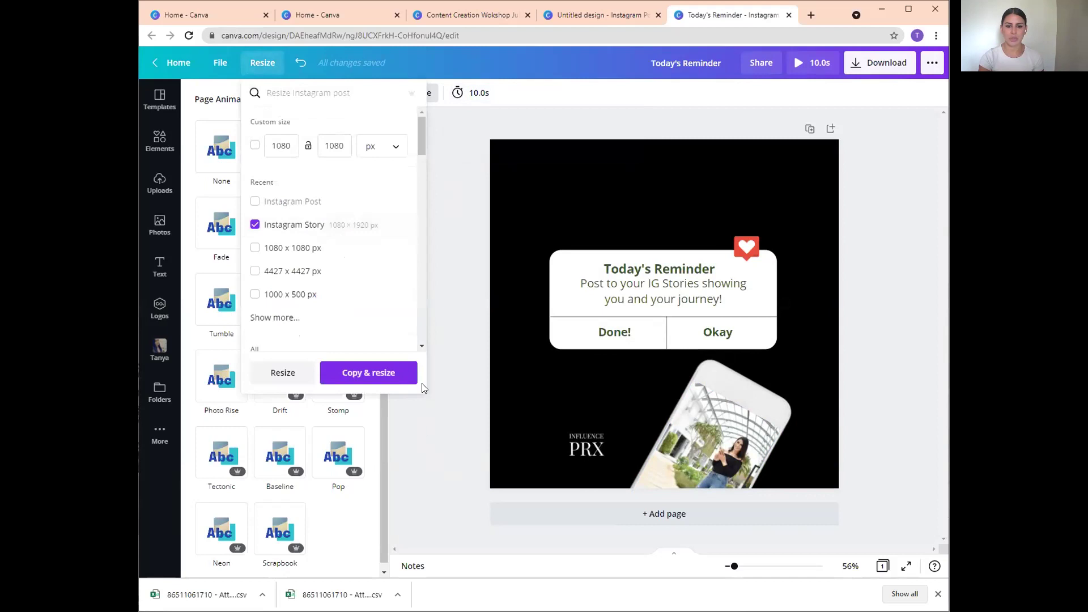
click(412, 373)
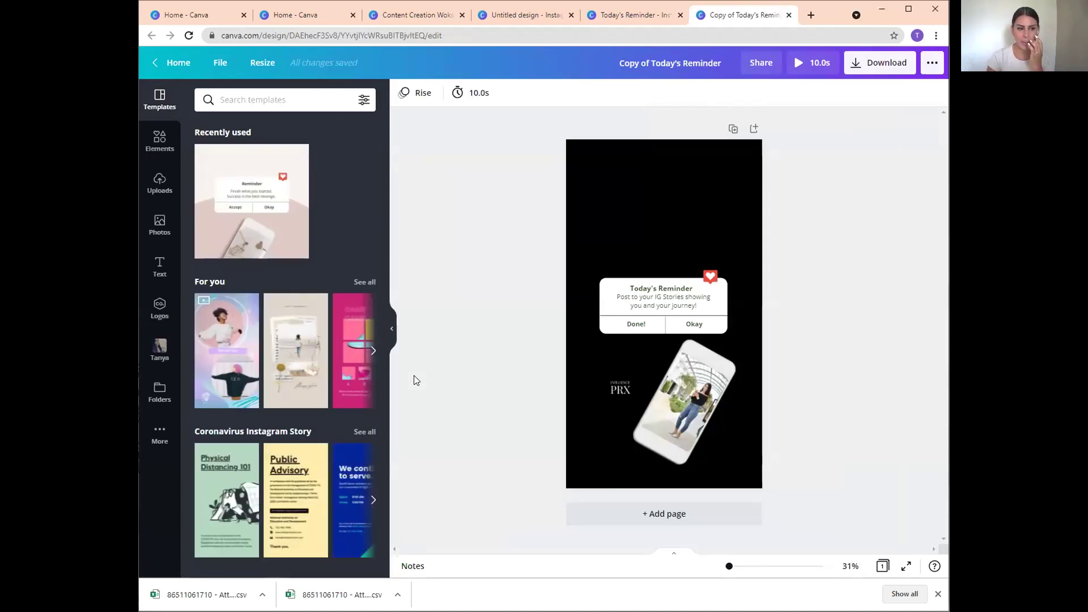
Return to the original Today's Reminder post and download it as an MP4 video.
click(601, 17)
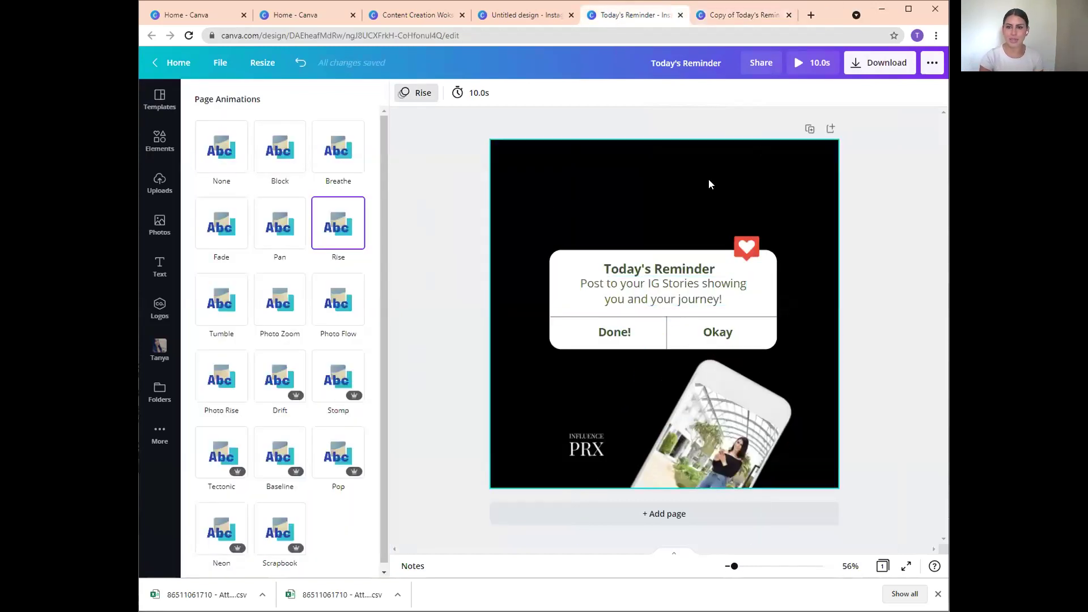
click(893, 70)
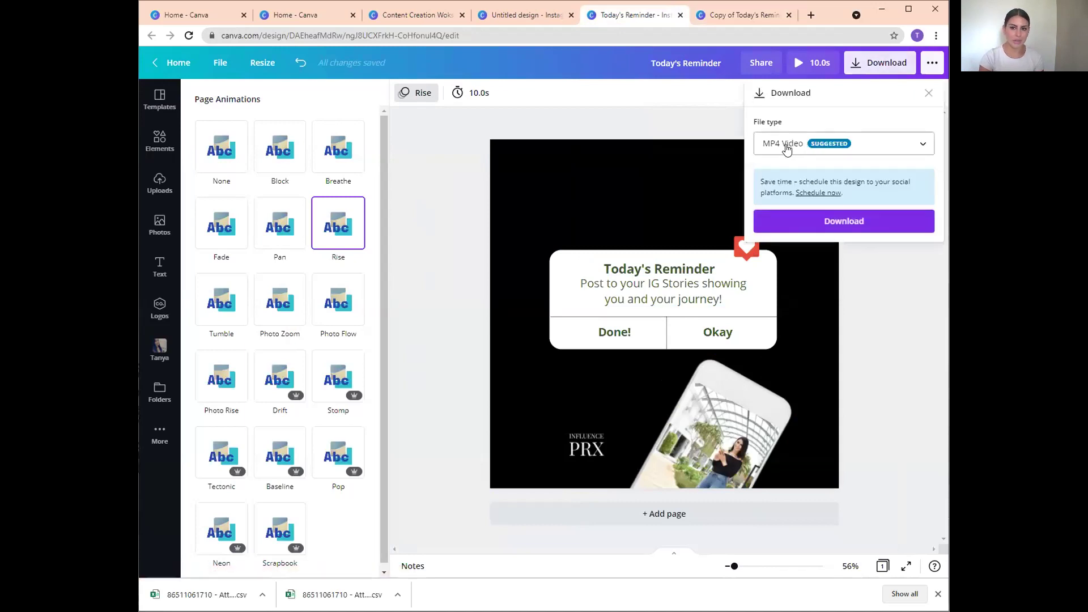
click(817, 221)
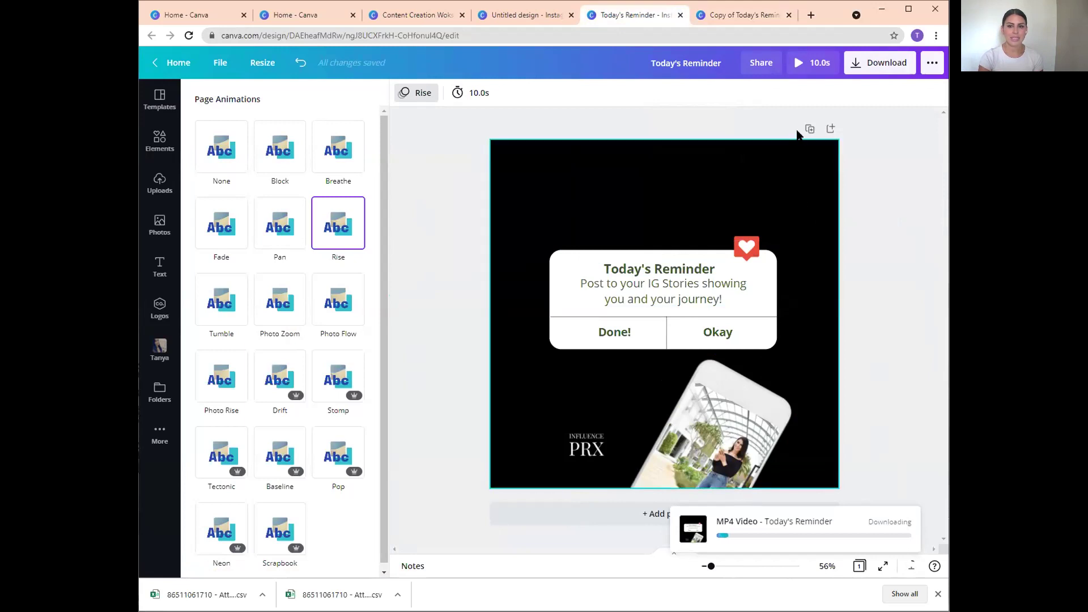
click(338, 224)
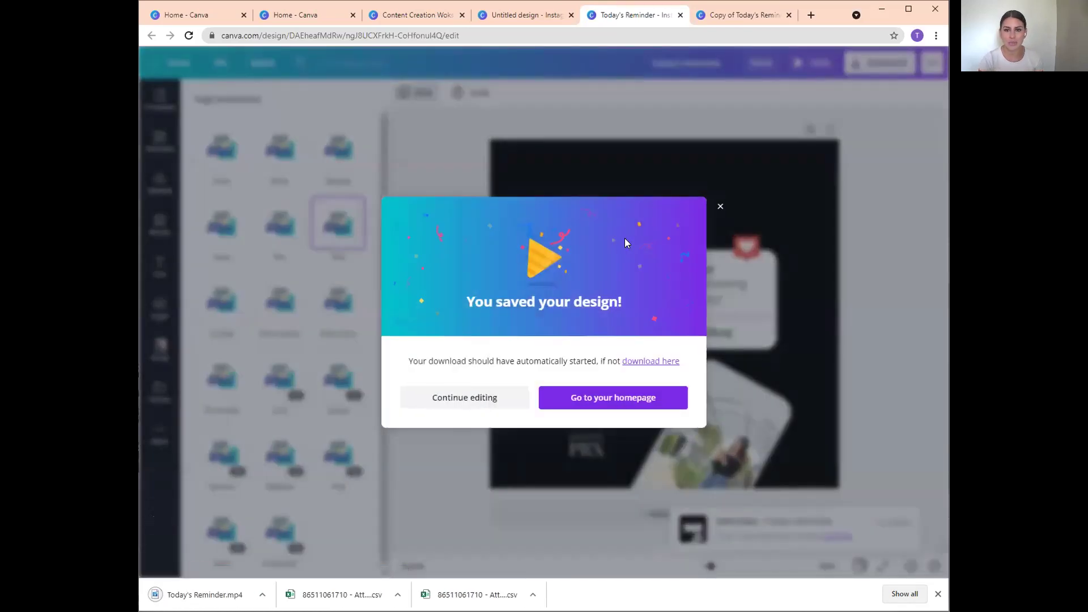
Download the Today's Reminder post again, this time as a JPG image.
click(719, 206)
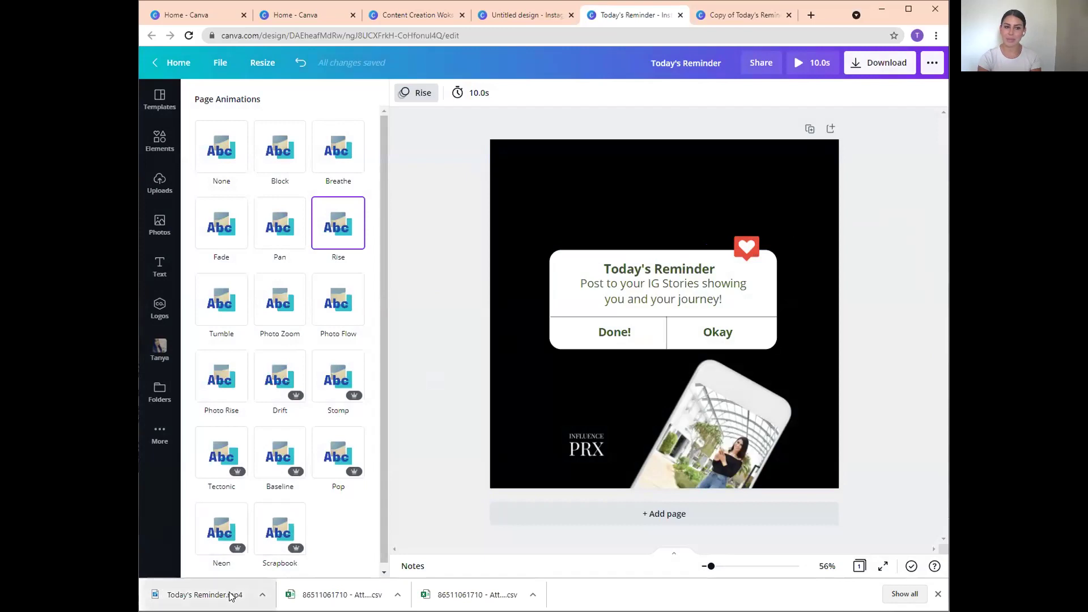
click(879, 63)
click(839, 142)
click(821, 81)
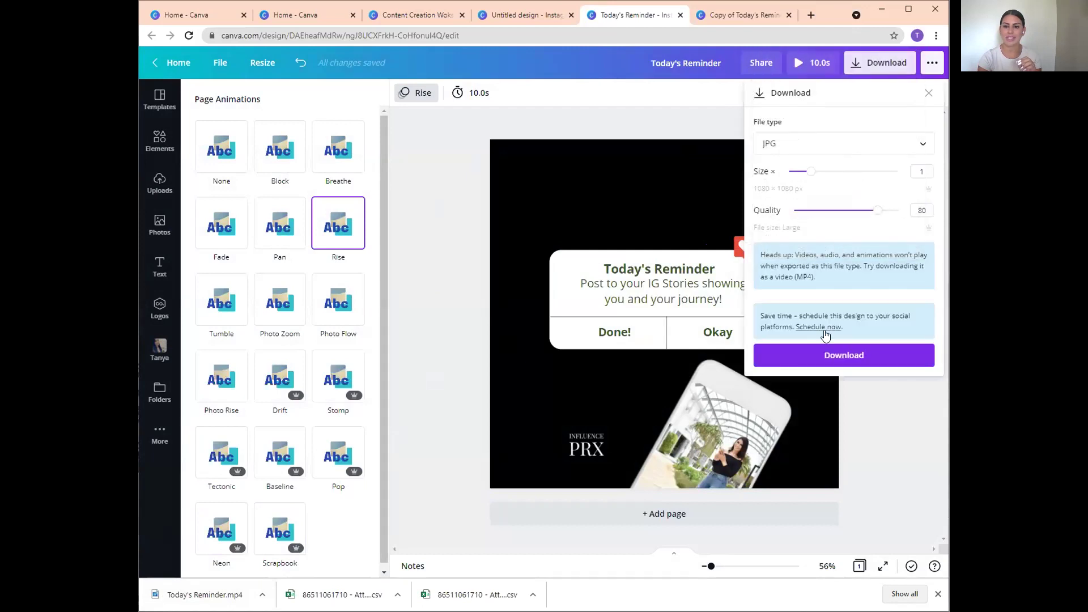
click(848, 357)
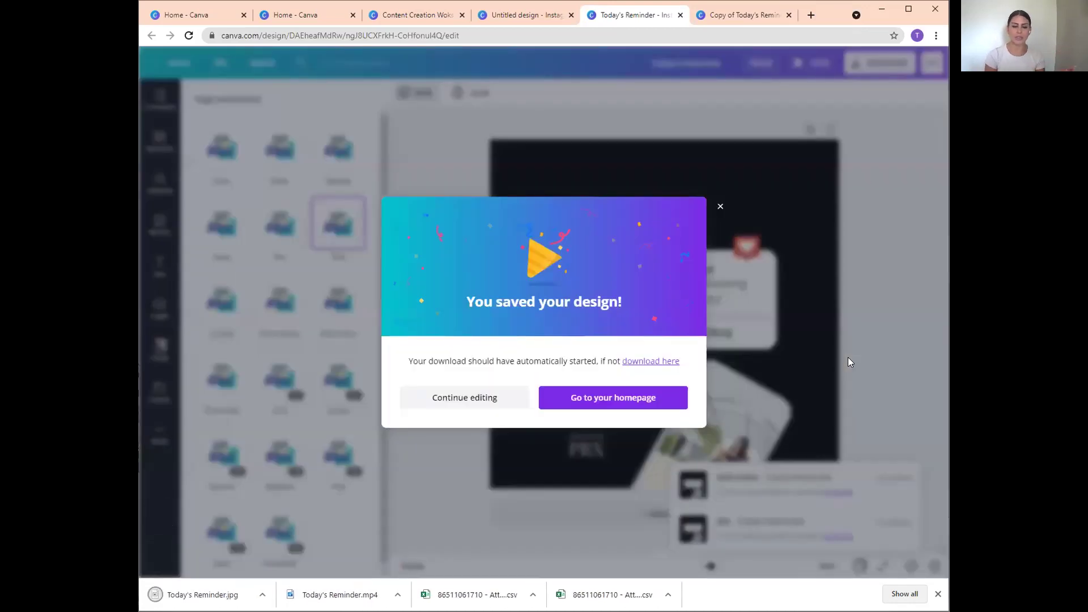
click(720, 206)
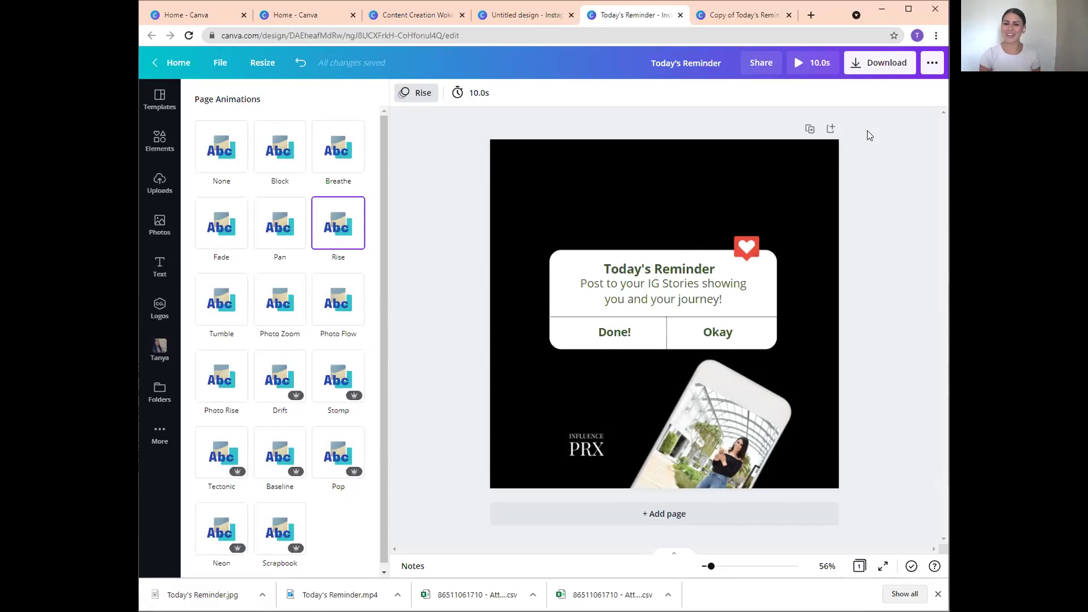
In the Story copy, turn the phone photo upright, place it above the reminder card, and move the logo near the lower edge.
click(746, 16)
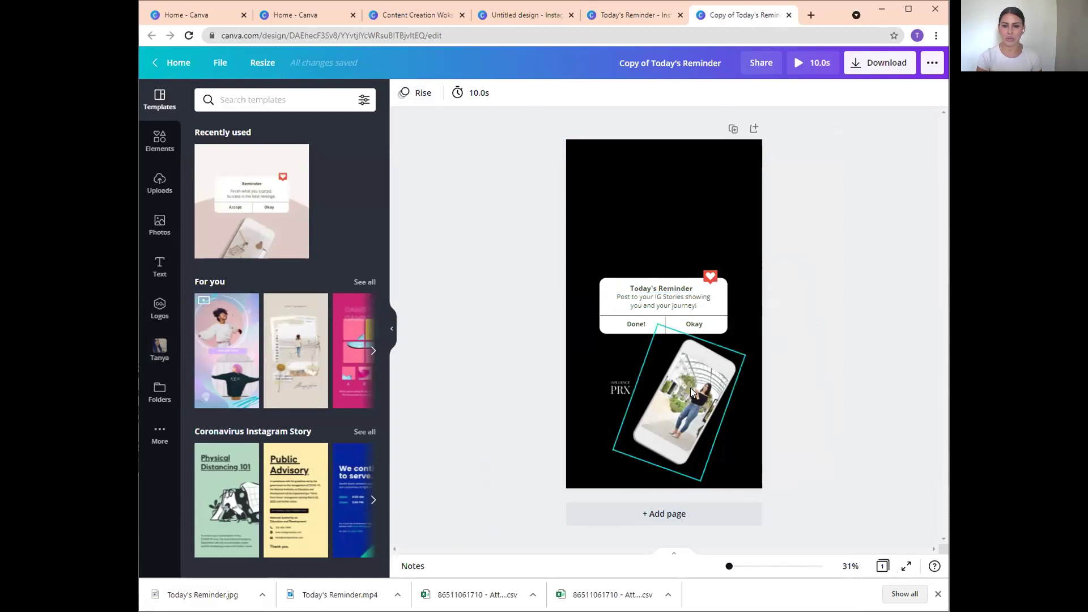
mouse_move(690, 391)
mouse_down()
mouse_move(687, 270)
mouse_move(675, 395)
mouse_up()
drag(636, 489, 687, 493)
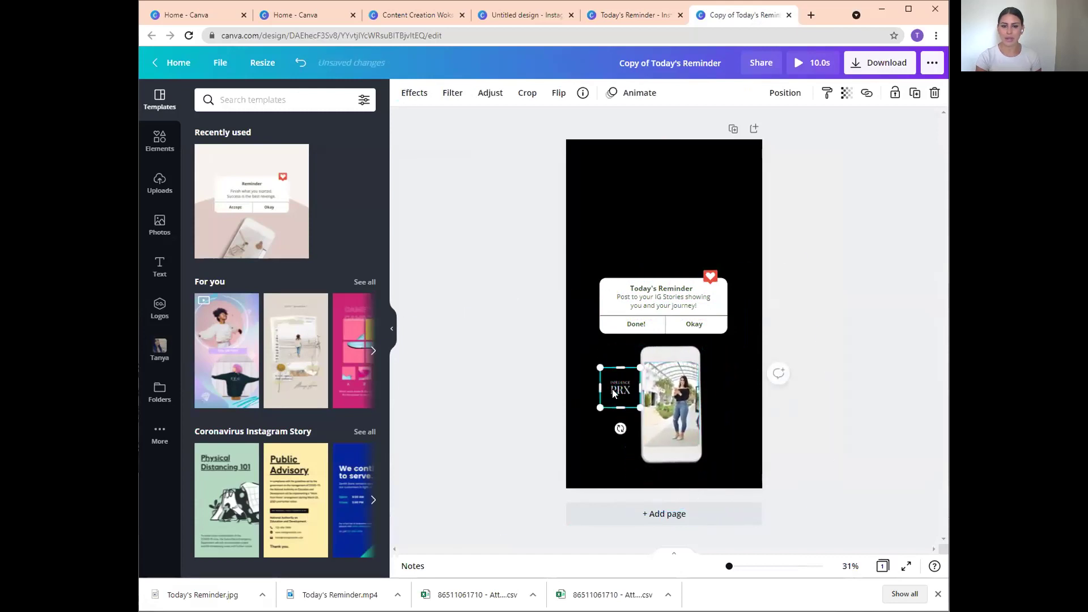
mouse_move(620, 390)
mouse_down()
mouse_move(653, 210)
mouse_move(601, 399)
mouse_up()
drag(671, 408, 662, 232)
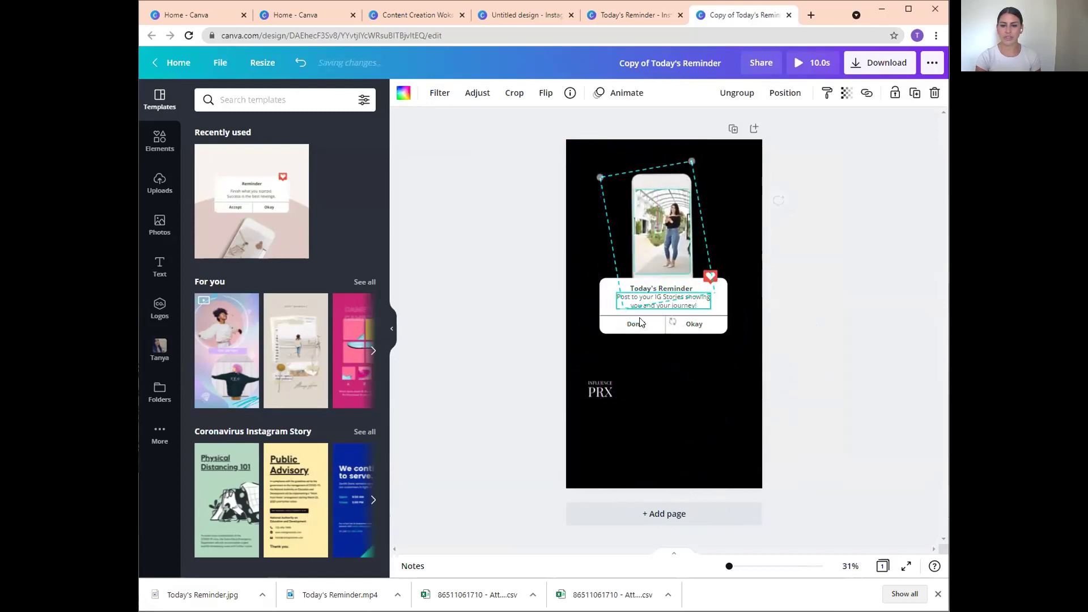
drag(593, 385, 663, 449)
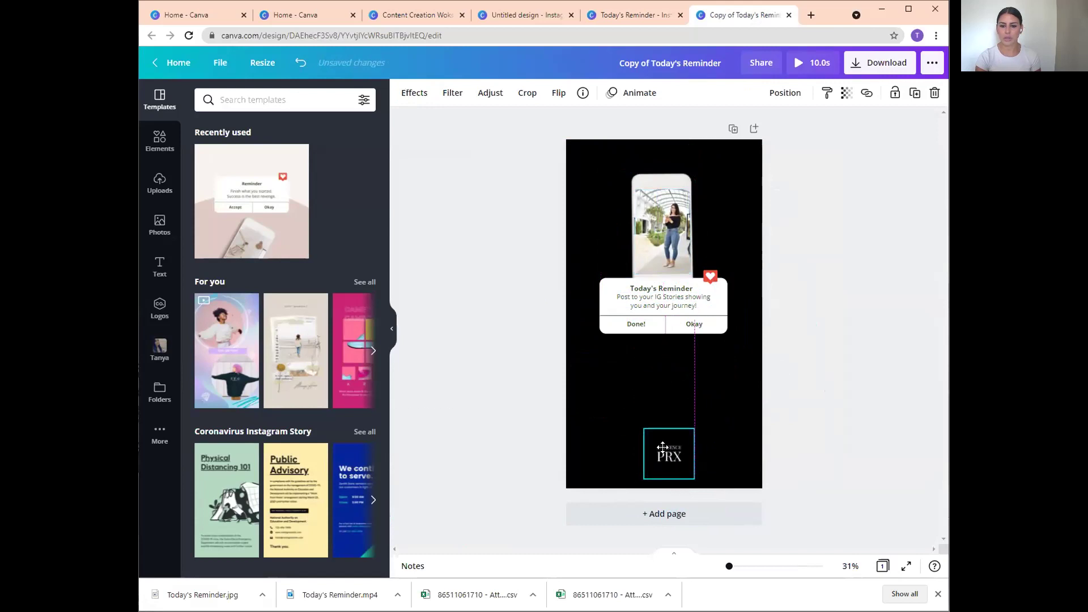
Move the reminder card with its text and answer labels below the phone, and reposition the heart badge on the card's upper-right corner.
drag(680, 334, 705, 370)
click(701, 333)
drag(644, 333, 649, 361)
drag(663, 299, 656, 338)
click(502, 329)
click(798, 279)
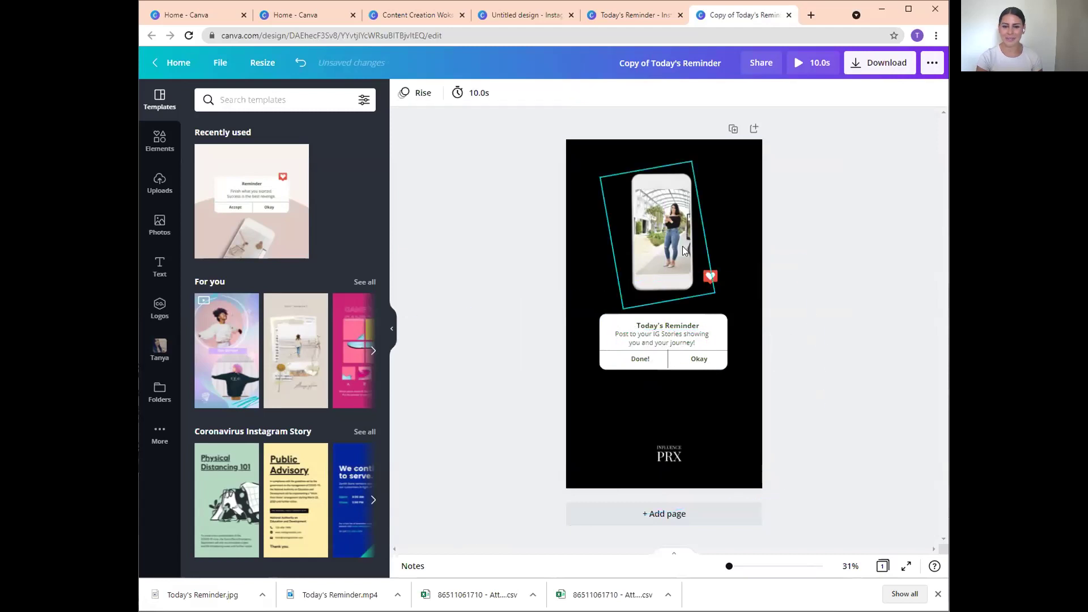
drag(710, 276, 707, 310)
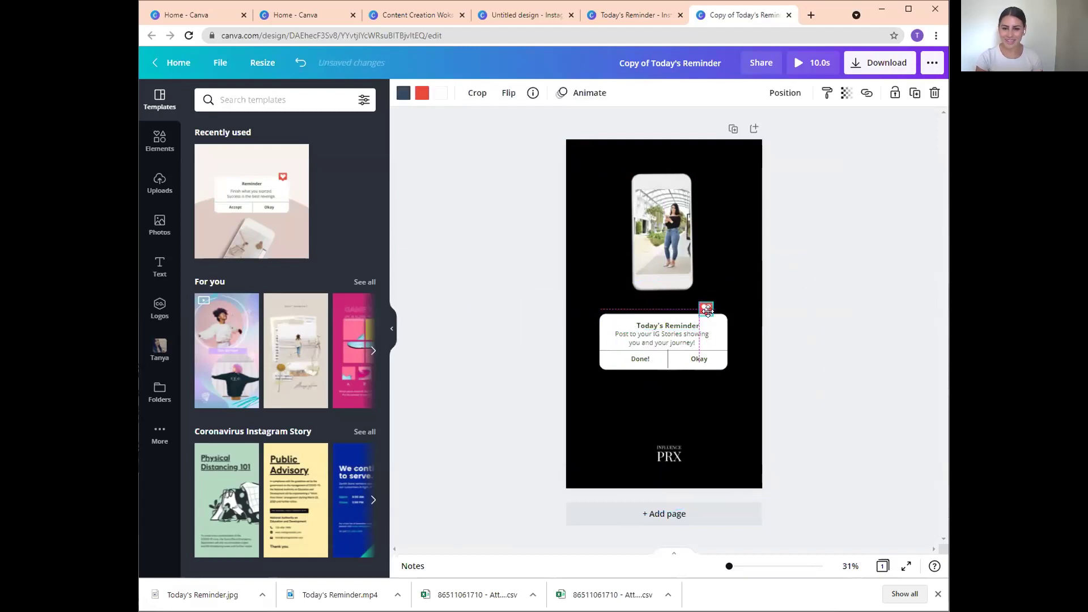
click(811, 294)
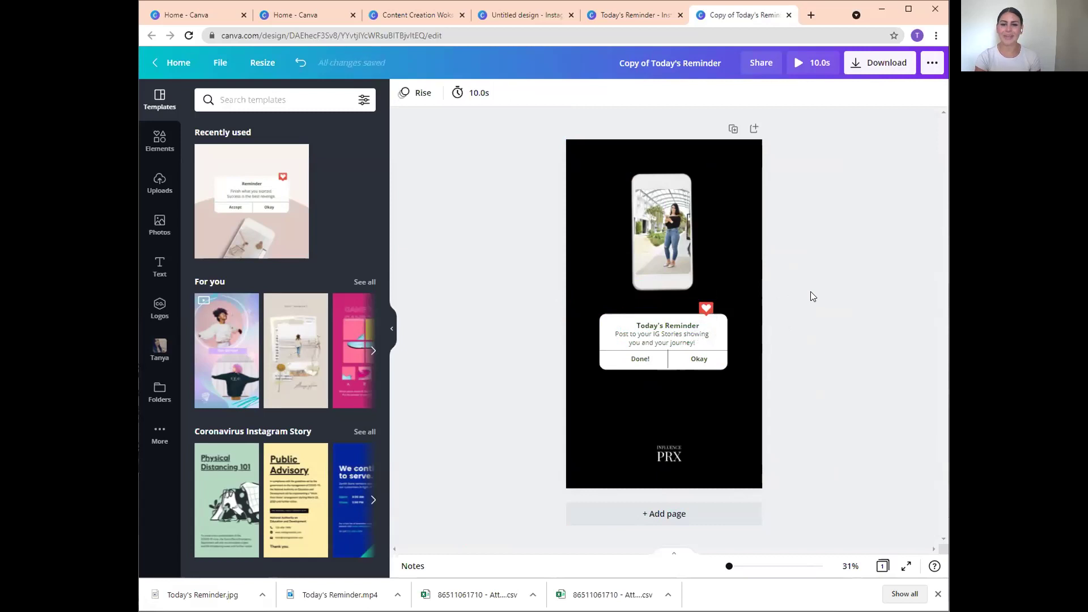
Enlarge the Influence PRX logo and center it horizontally below the reminder card.
click(673, 457)
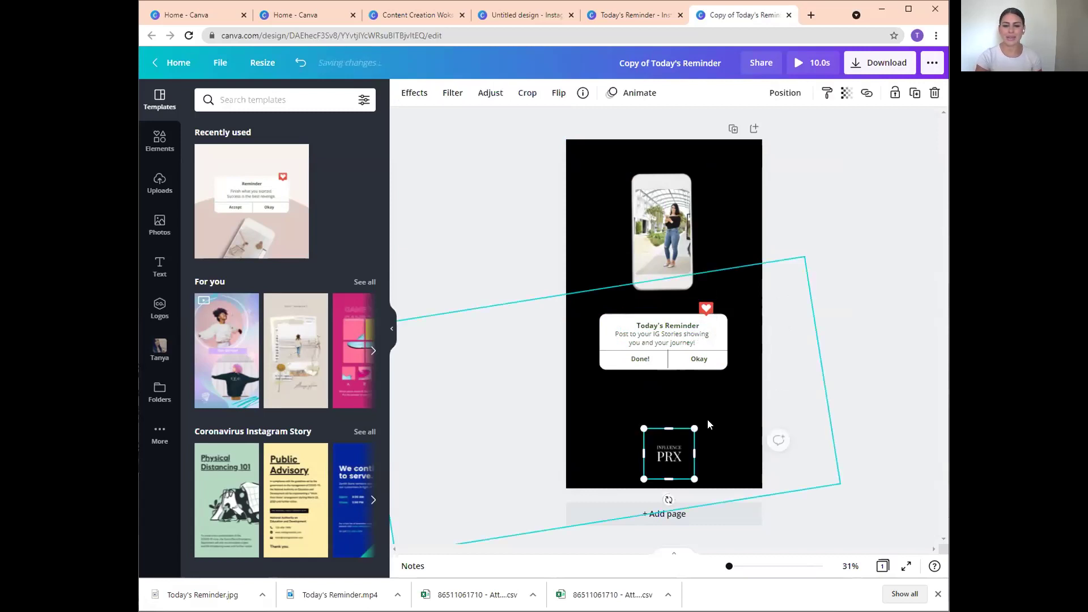
drag(694, 429, 716, 408)
mouse_move(668, 446)
mouse_down()
mouse_move(663, 437)
mouse_move(664, 447)
mouse_up()
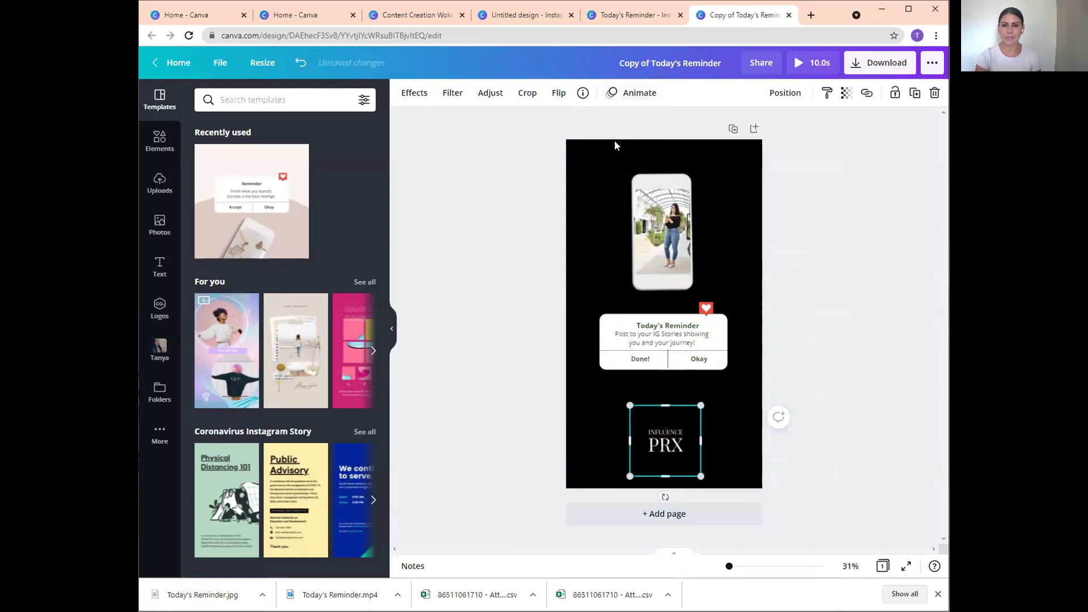
Try photo animations on the logo, including Photo Zoom, Photo Flow, Breathe, Rise, Tumble, Tectonic and Stomp, and set it to None.
click(633, 91)
click(284, 150)
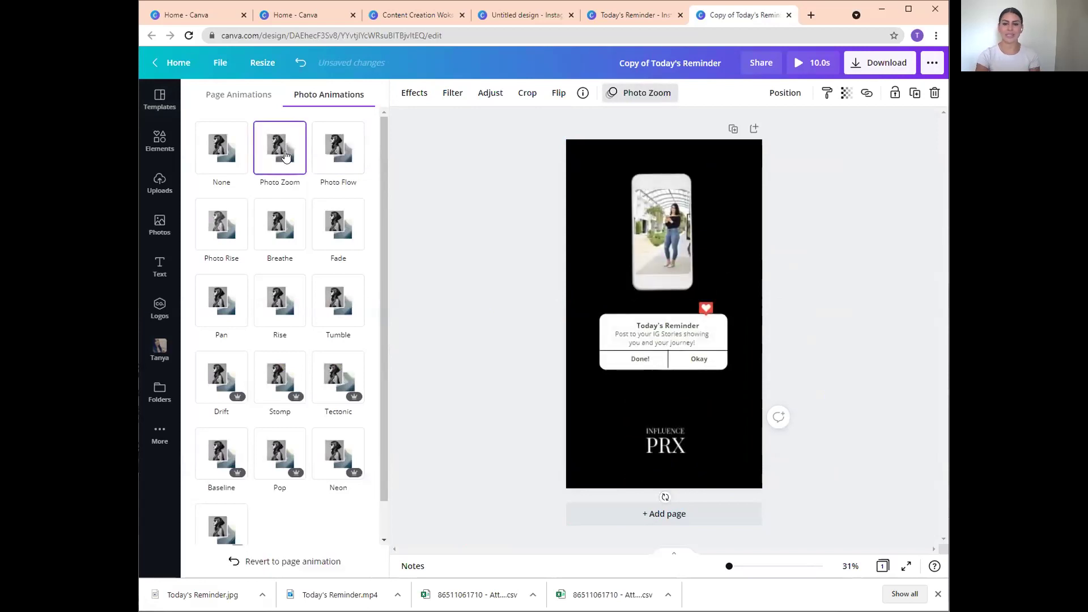
click(319, 156)
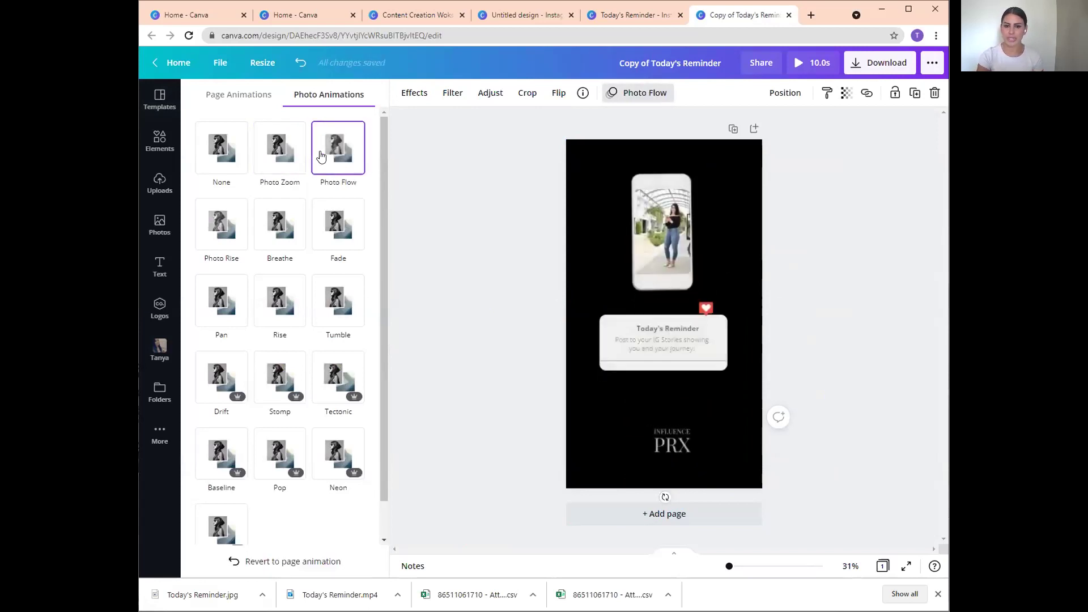
click(279, 227)
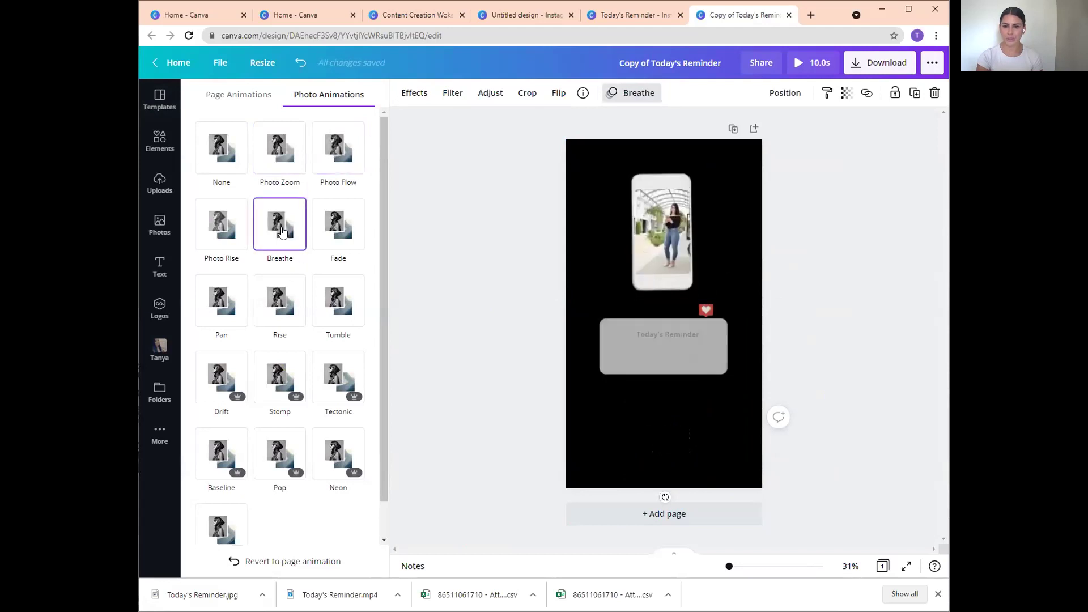
click(284, 315)
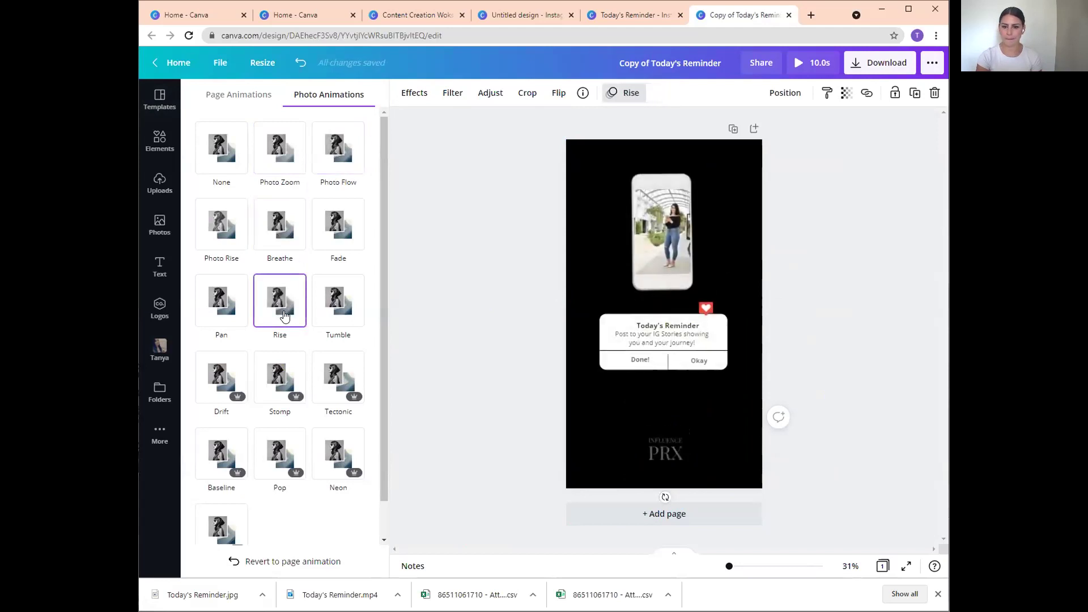
click(340, 311)
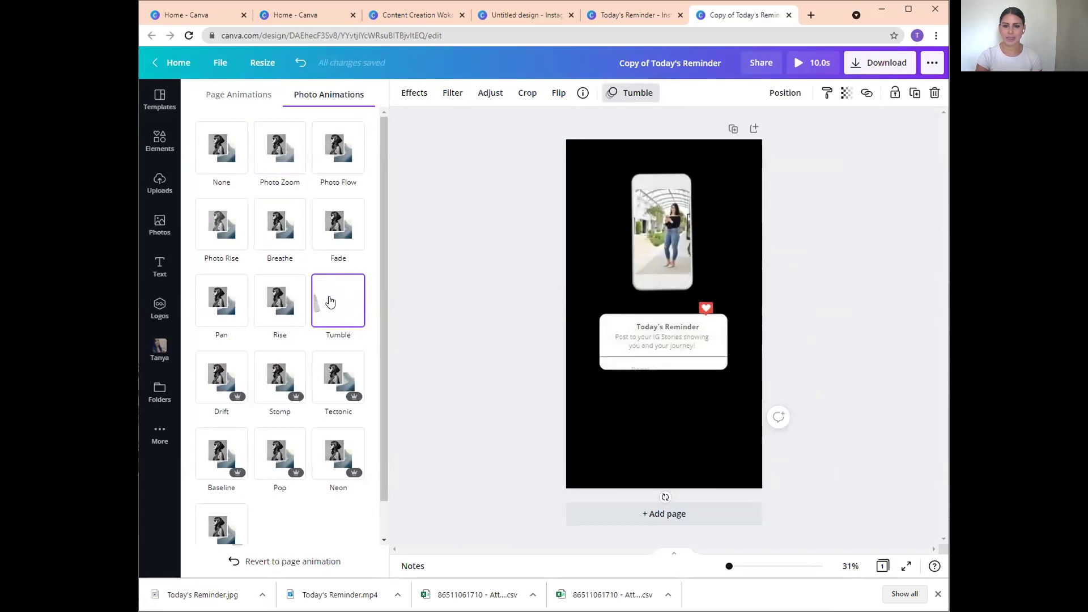
click(338, 374)
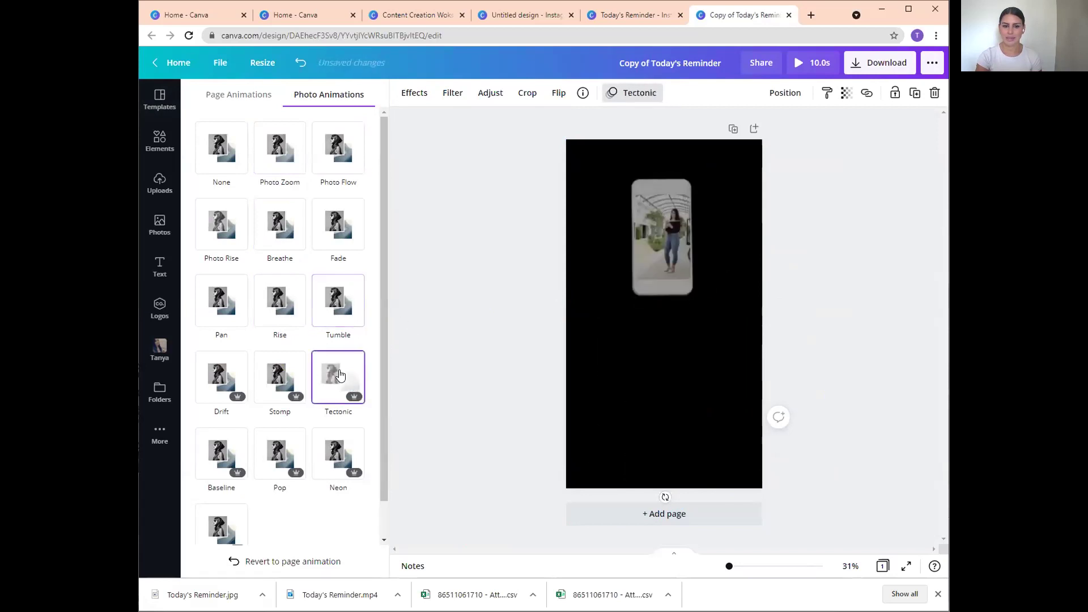
click(280, 375)
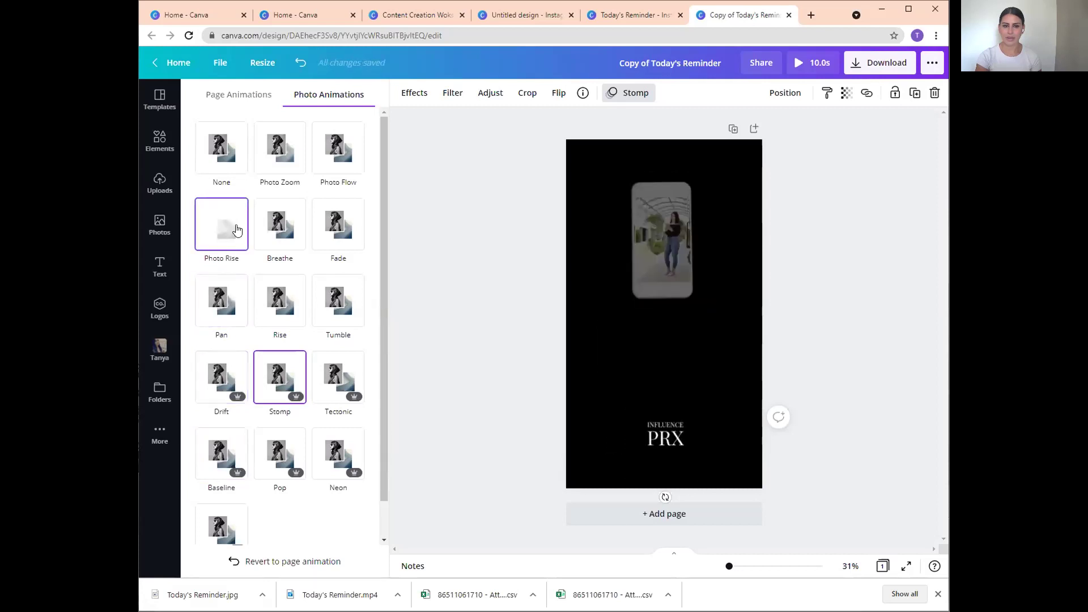
click(220, 167)
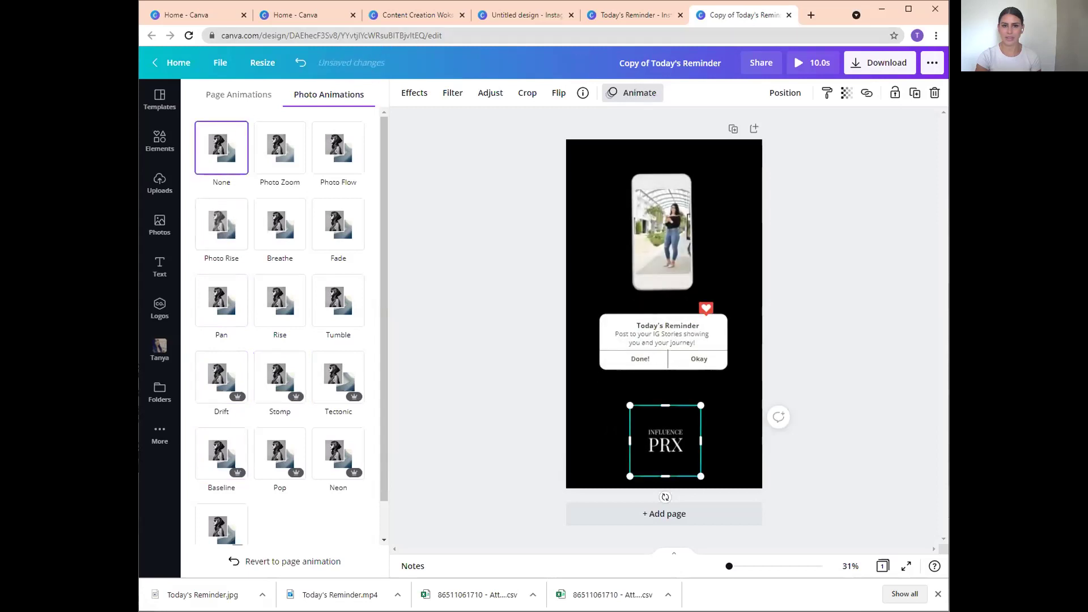
Reload the Story design page in the browser and accept losing unsaved changes.
click(560, 35)
key(Return)
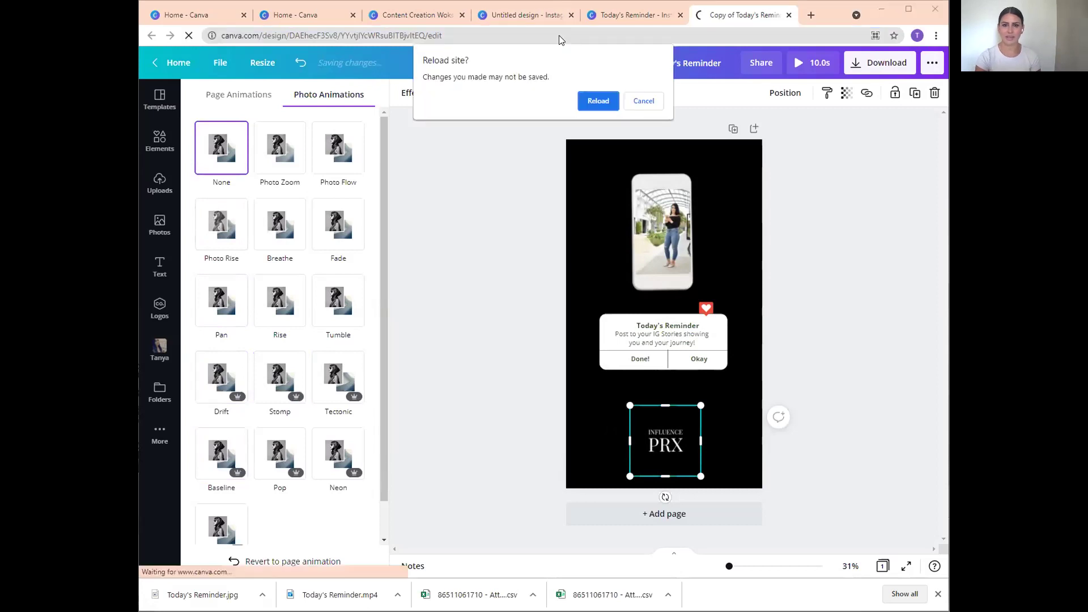
click(601, 102)
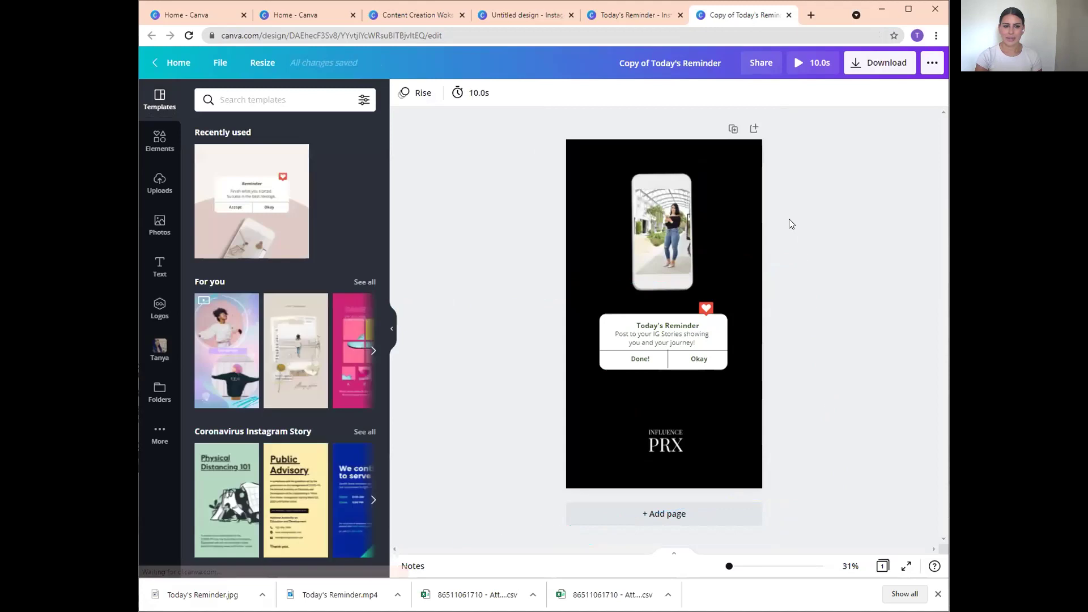
Preview the Photo Zoom, Rise, Photo Flow and Stomp page animations, apply Pop to the Story page, and check the page timing.
click(584, 185)
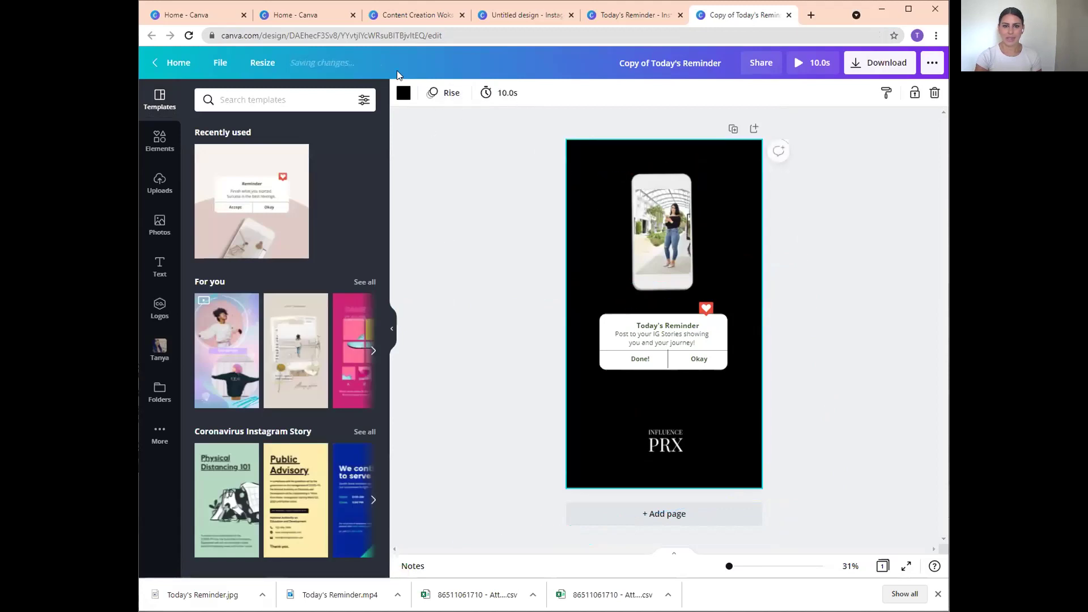
click(442, 94)
click(275, 299)
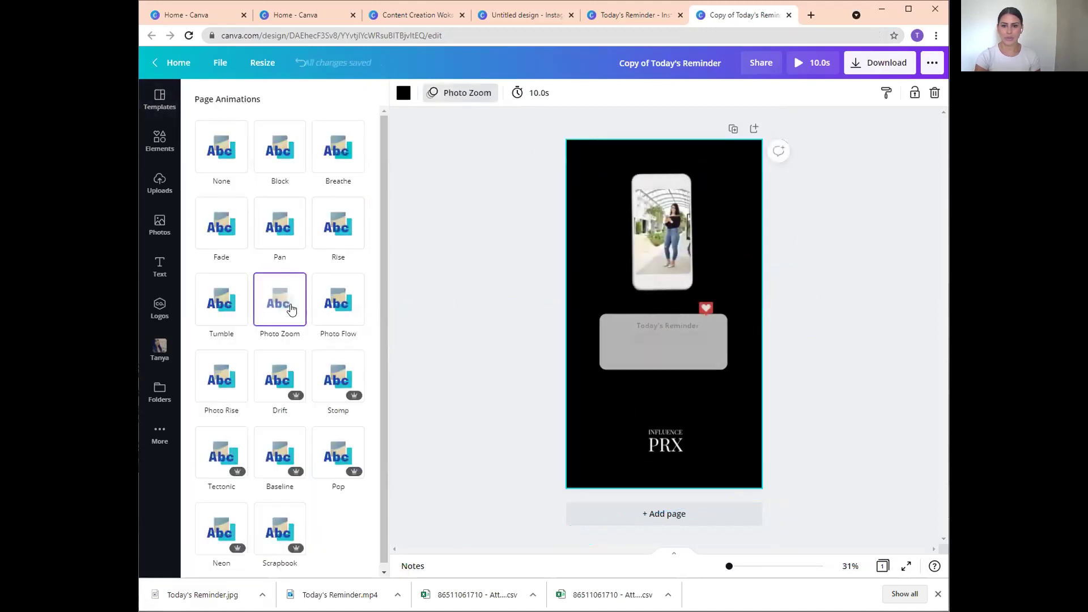
click(341, 230)
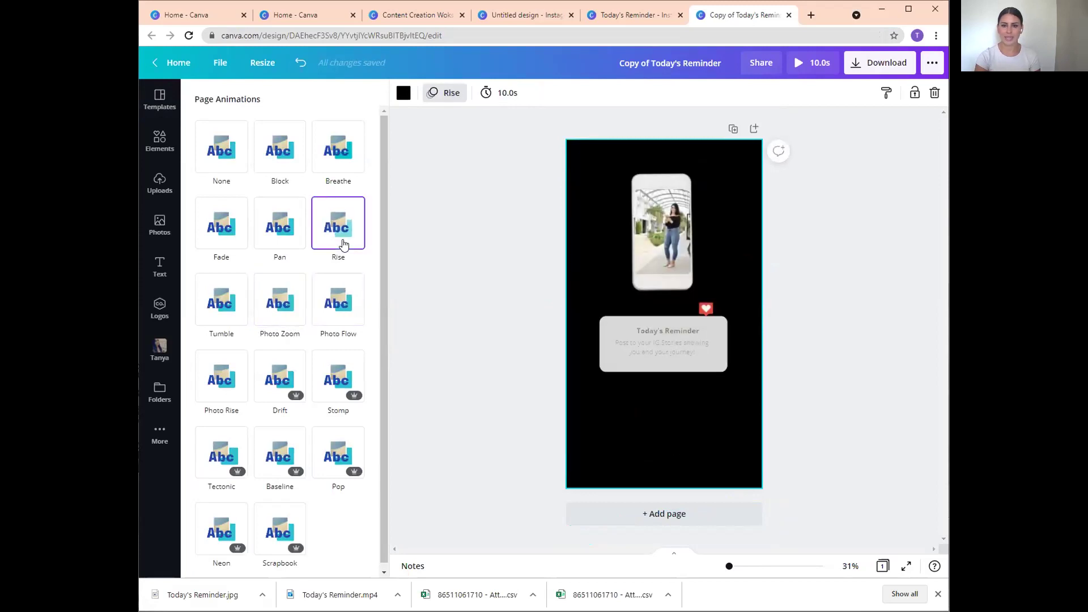
click(339, 297)
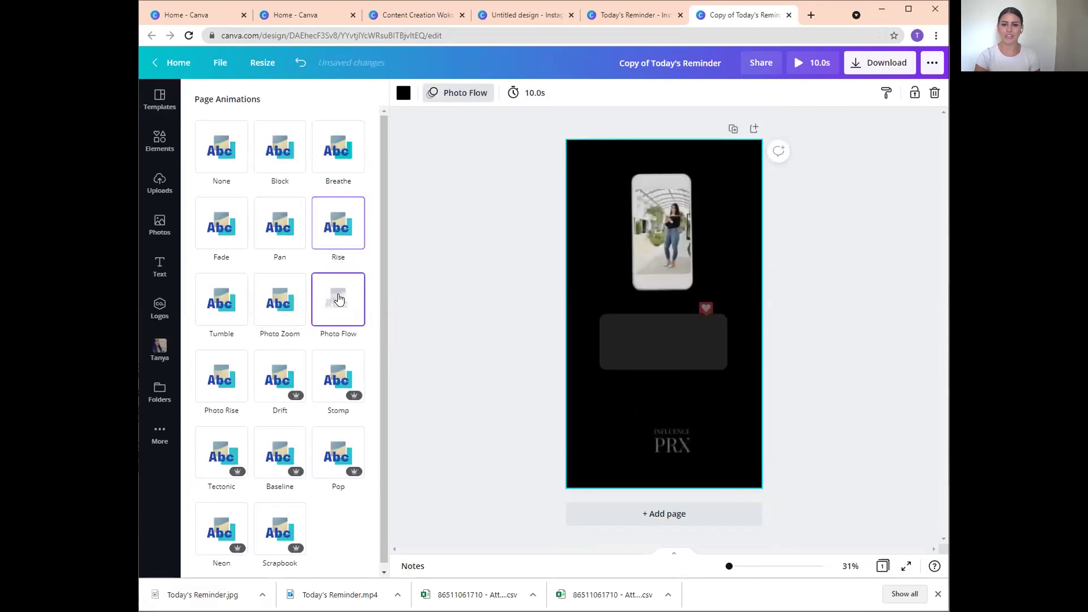
click(338, 358)
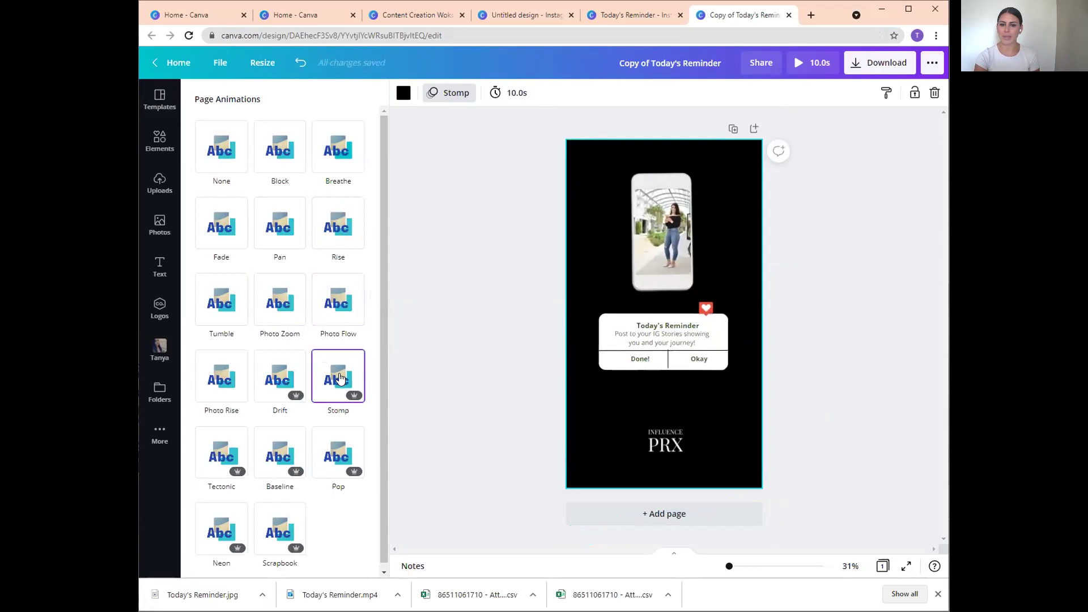
click(330, 446)
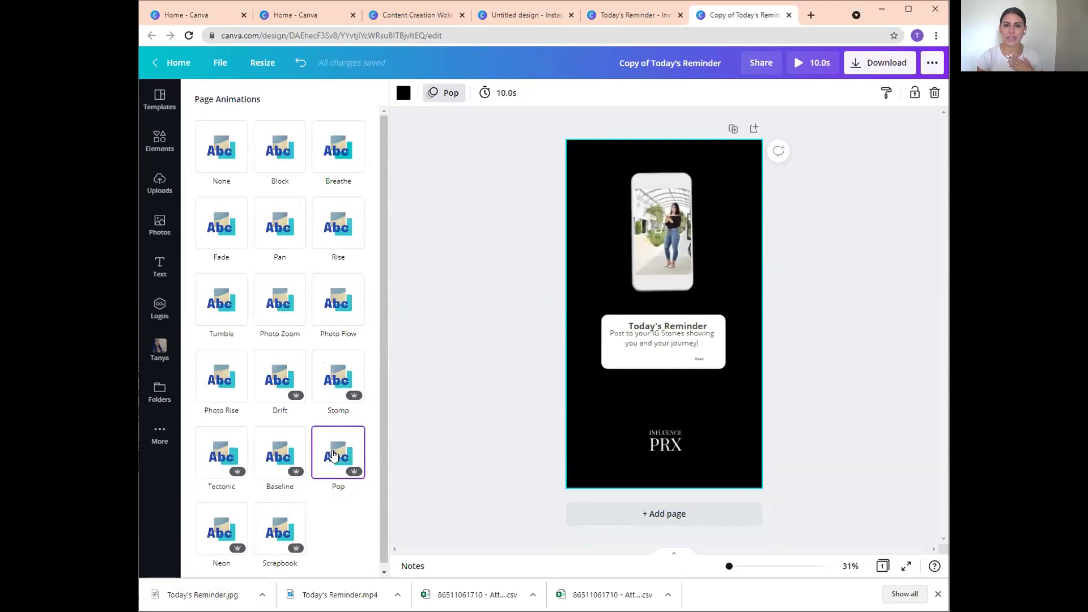
click(504, 94)
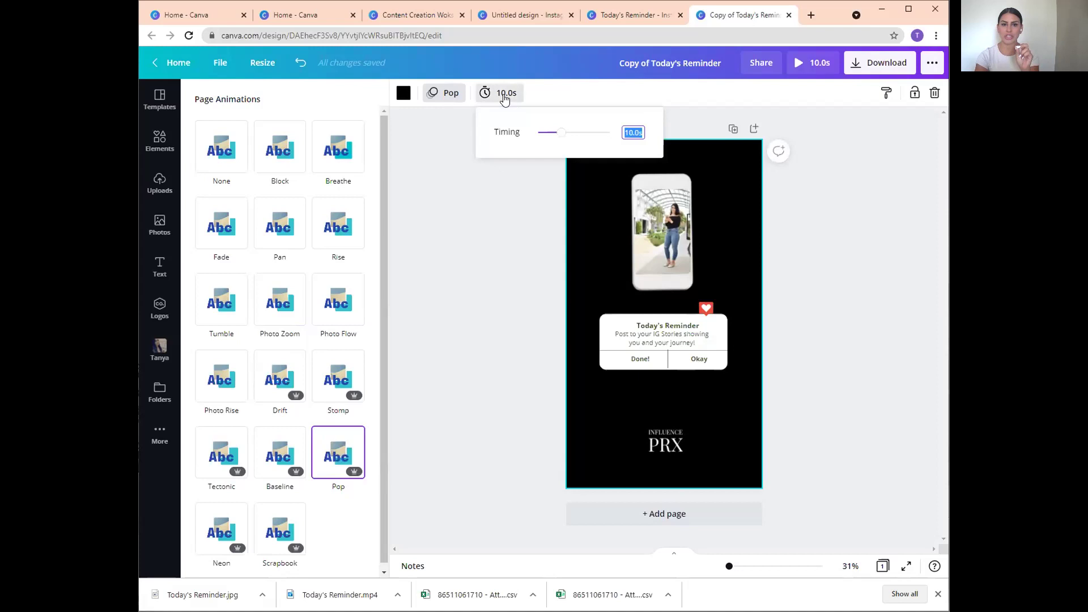
click(521, 186)
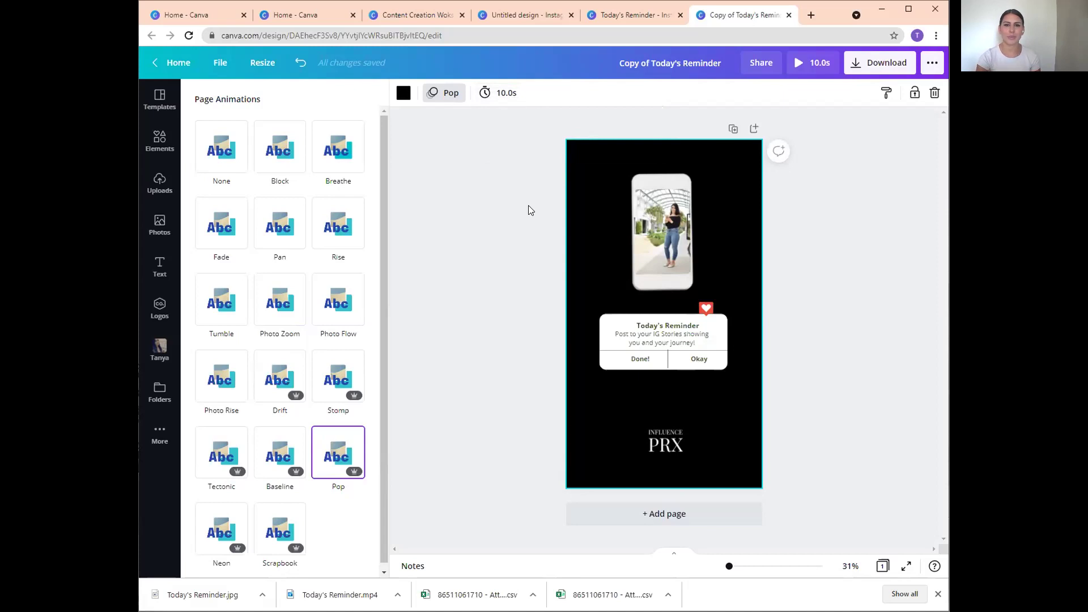
Return to the Content Creation Workshop presentation and open the Tutorial slide listing the topics to cover.
click(545, 19)
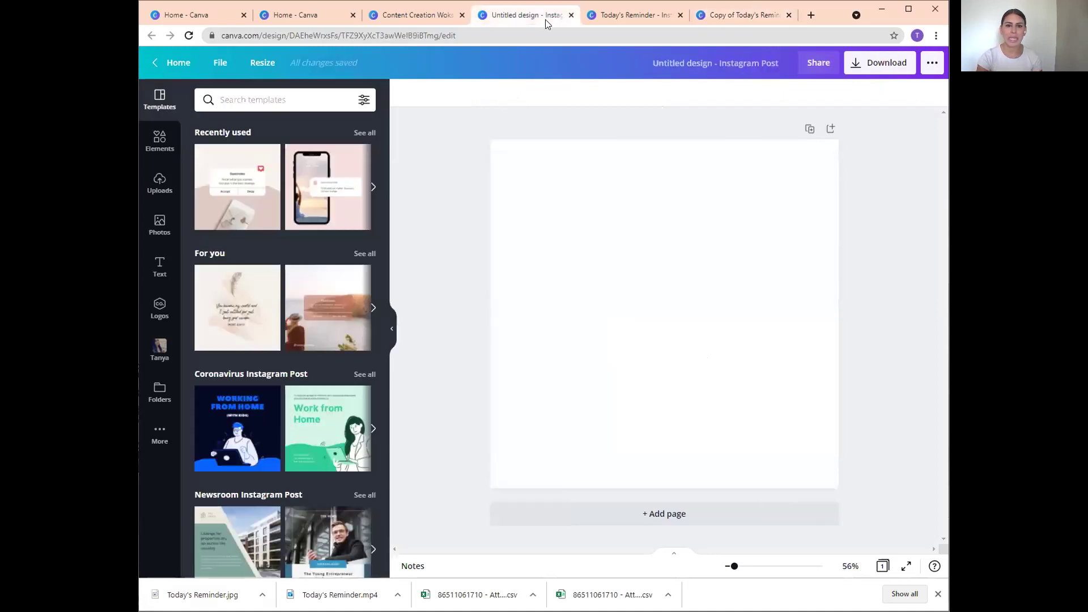
click(413, 18)
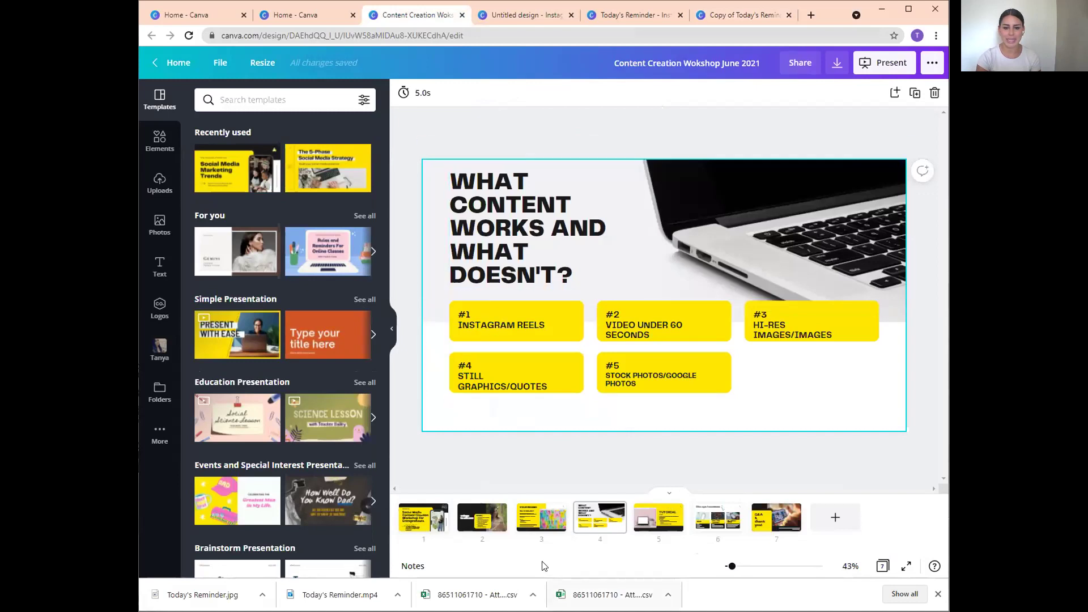
key(Left)
key(Left)
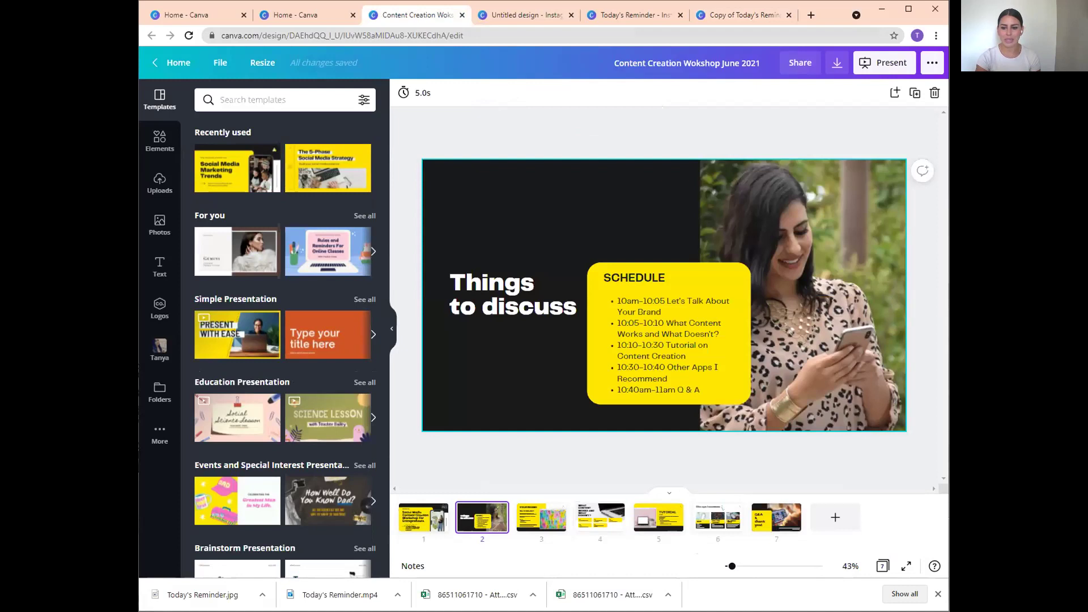
click(651, 506)
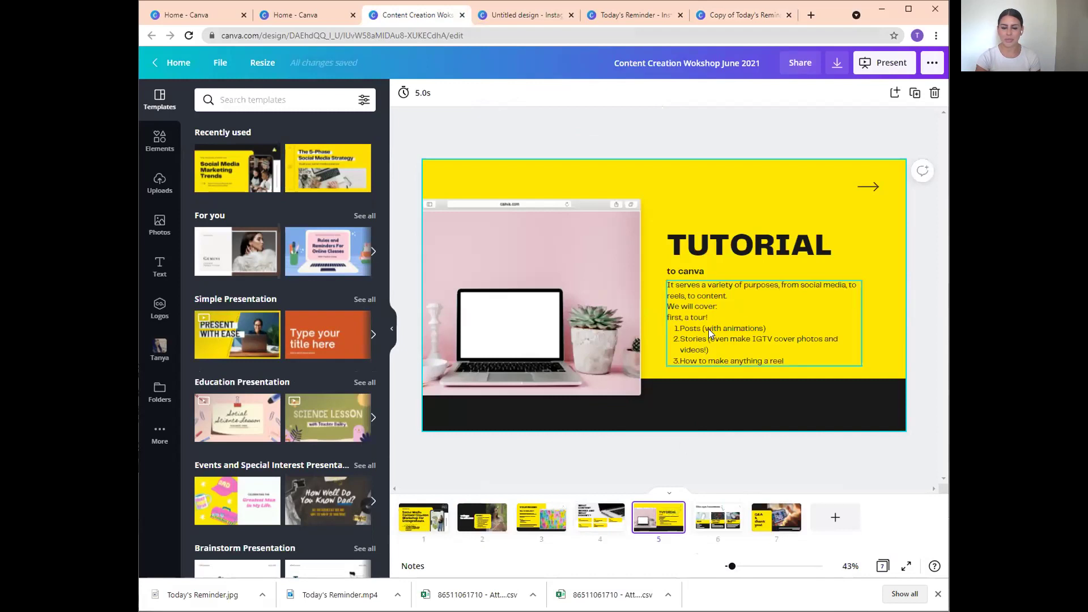
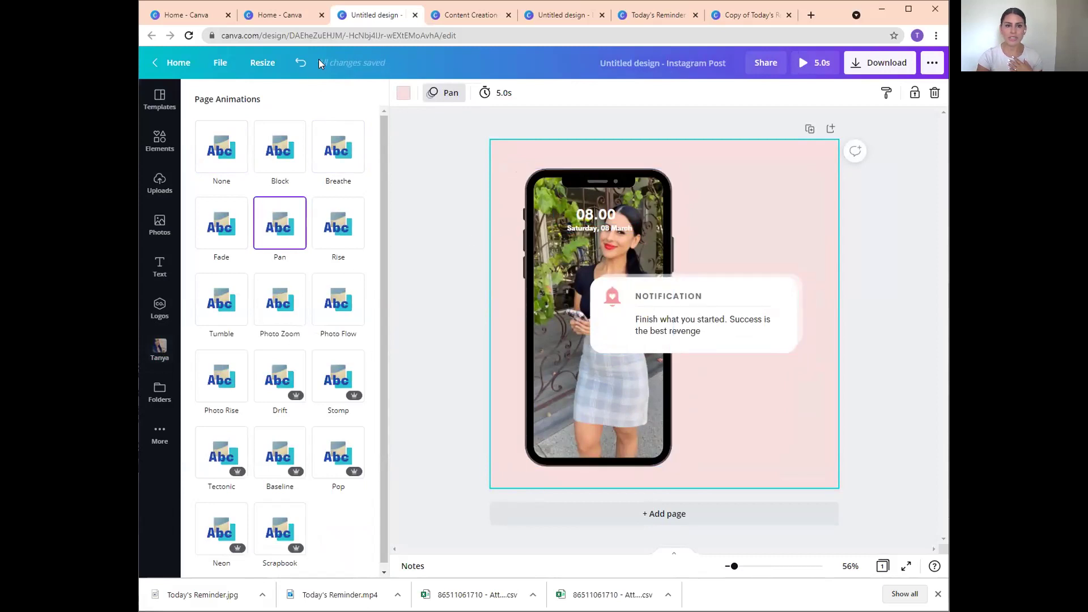
Copy and resize the pink notification post to an Instagram Story, 1080 × 1920 px, and move the phone mockup towards the page's upper centre.
click(272, 68)
click(286, 201)
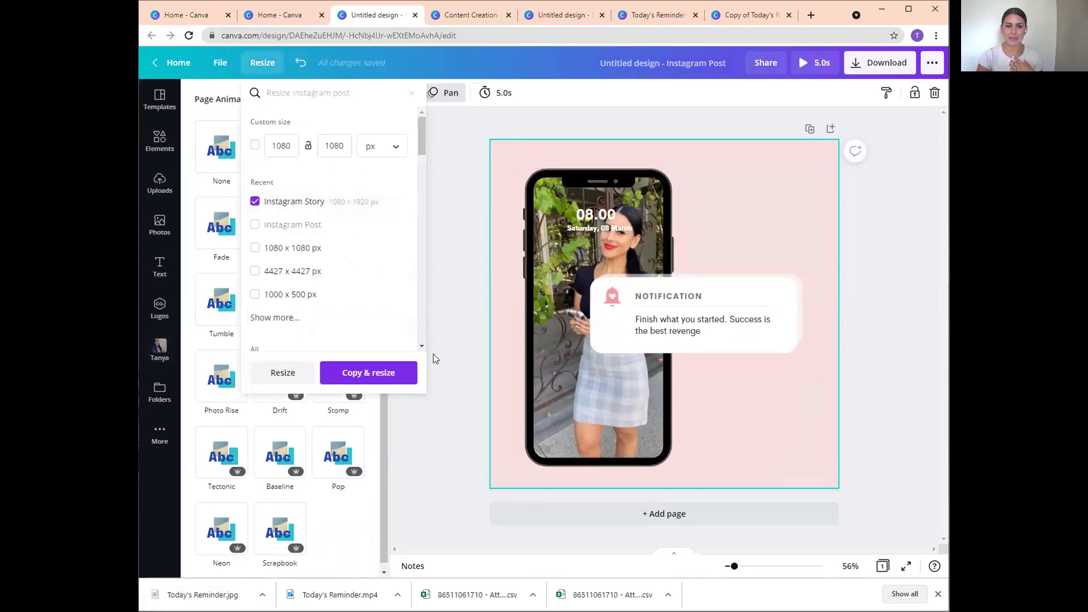
click(410, 377)
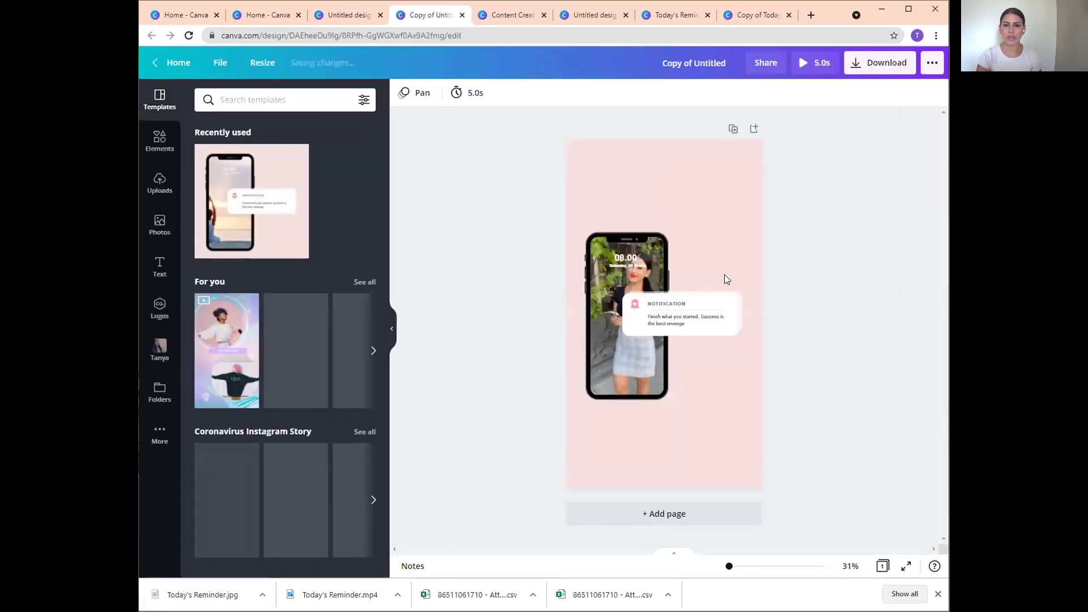
drag(688, 215, 726, 164)
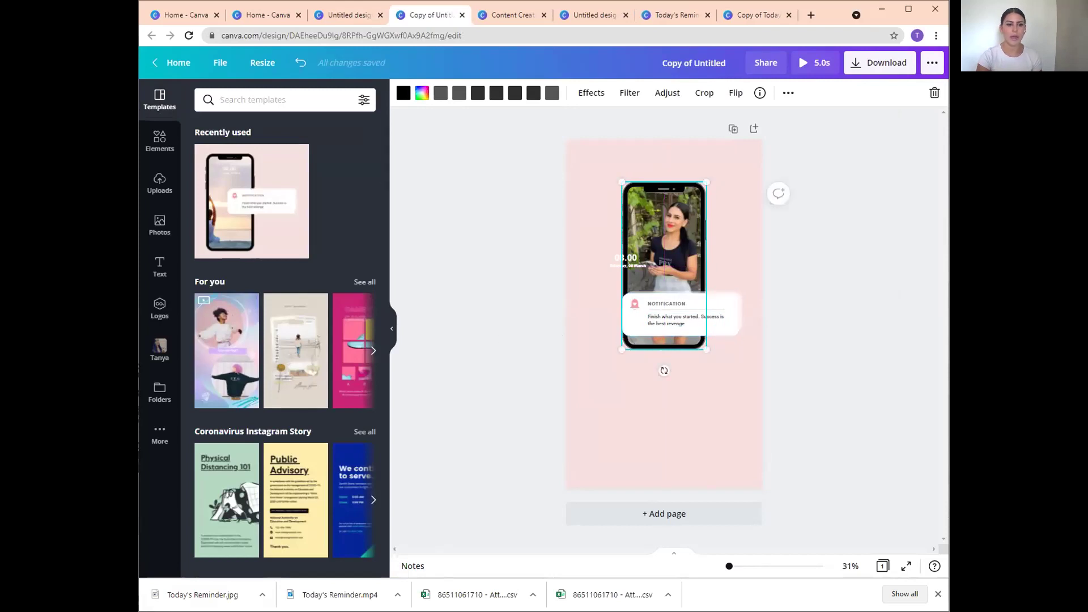
Leave the resized copy and look through the full collection of saved designs.
click(167, 61)
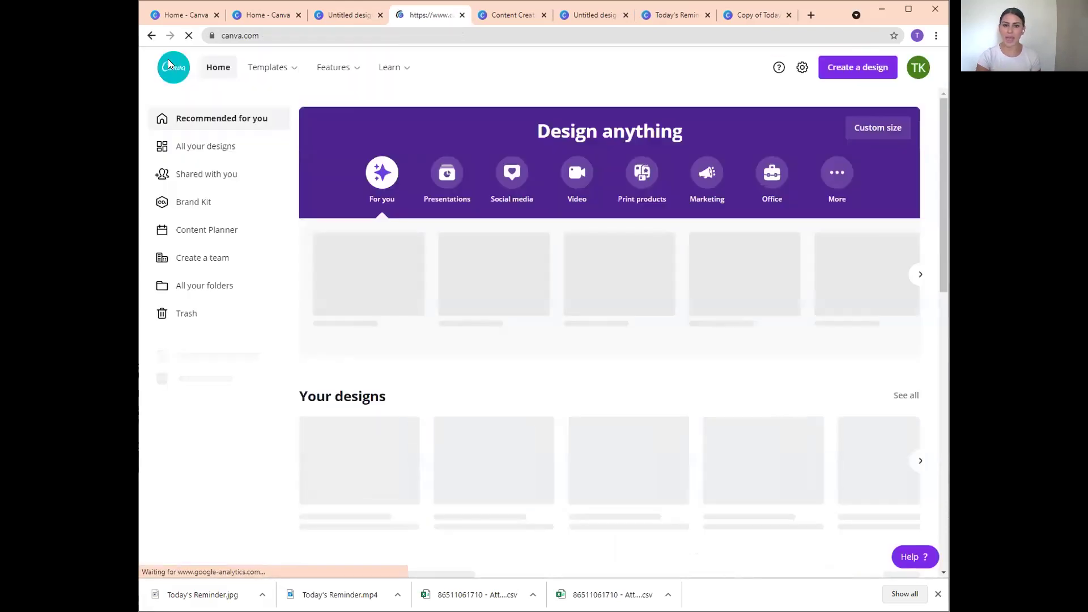
click(184, 152)
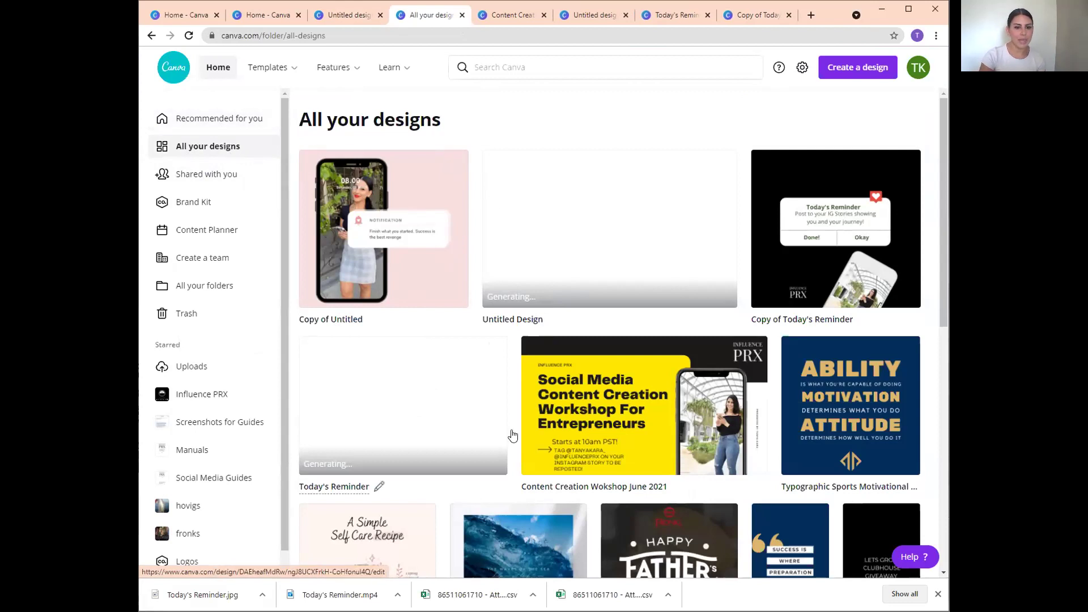
scroll(600, 335, down, 15)
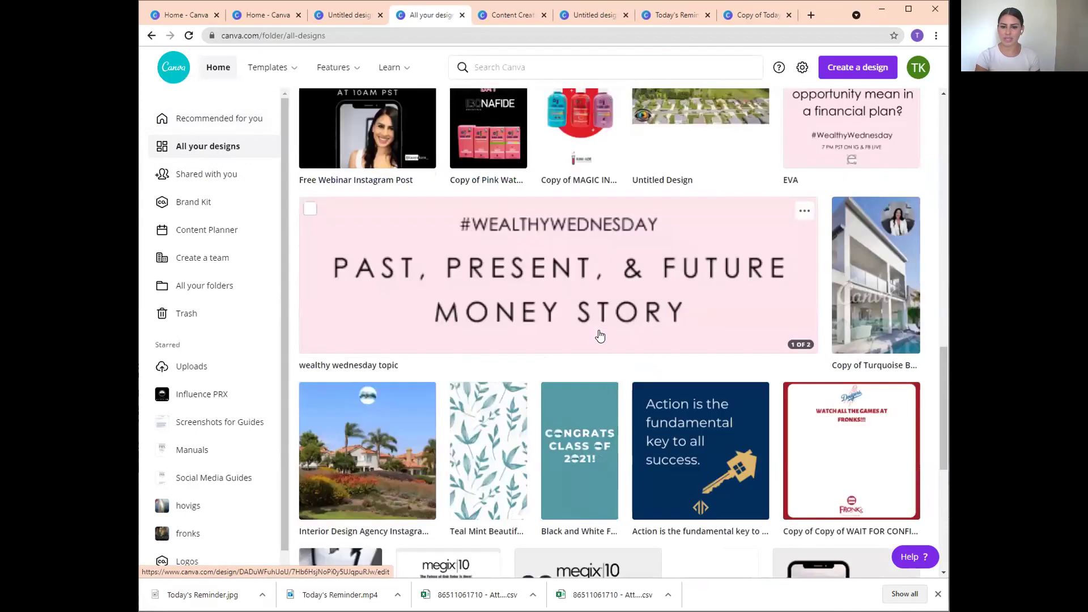
scroll(600, 336, down, 7)
scroll(599, 336, up, 6)
scroll(600, 335, up, 16)
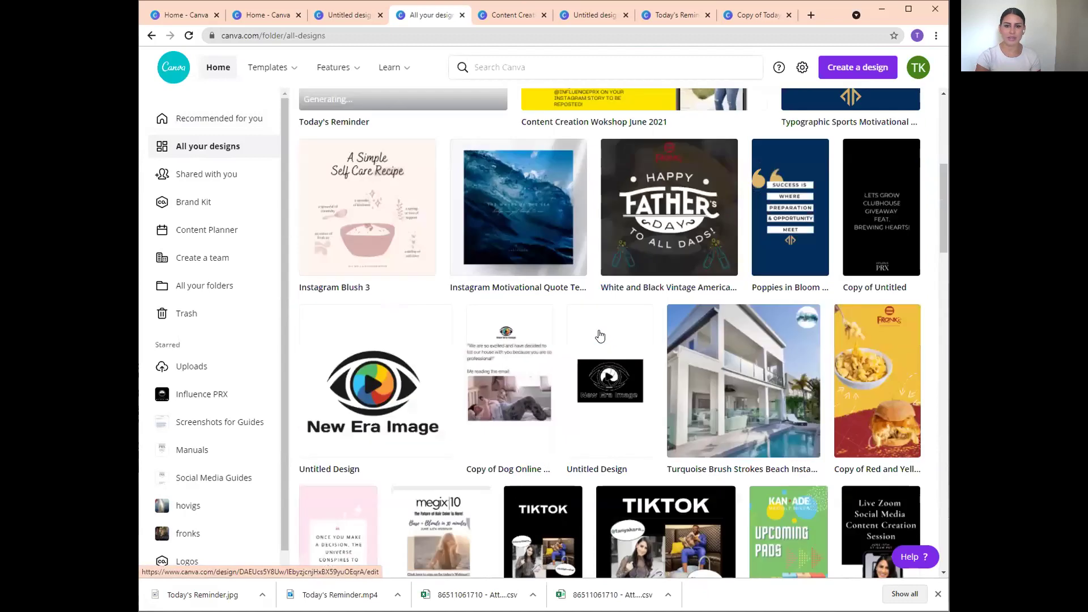
Create a blank Instagram Post design from the home page and browse its template categories.
click(218, 67)
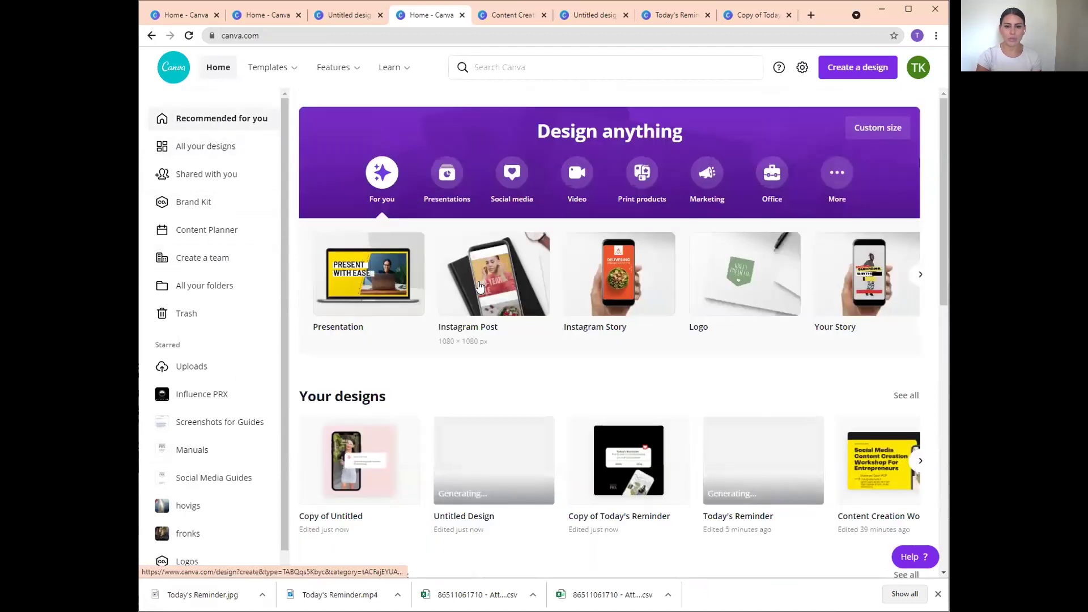
click(514, 279)
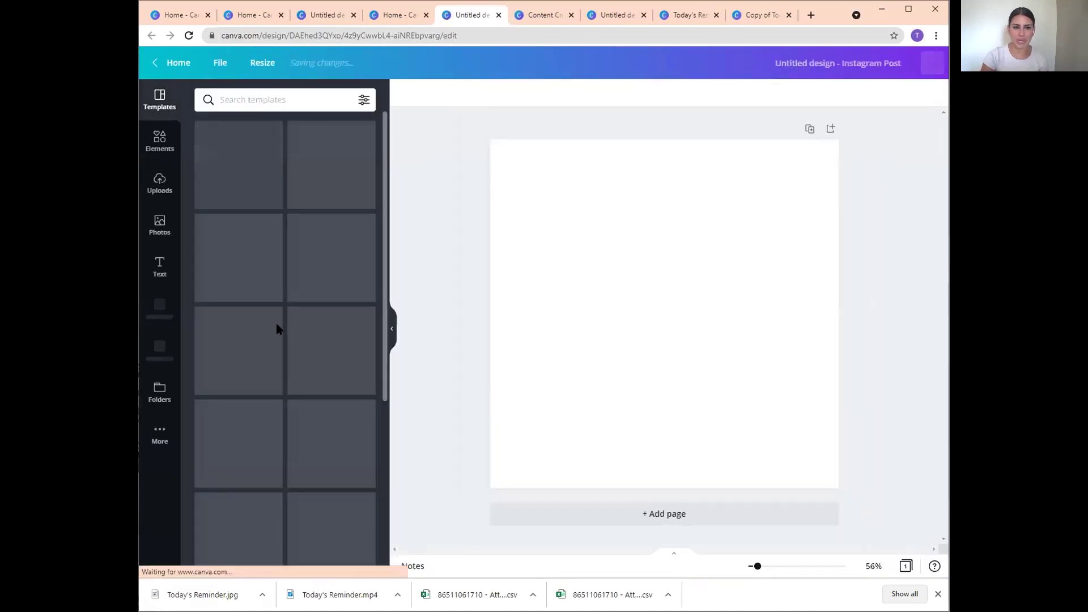
scroll(247, 375, down, 10)
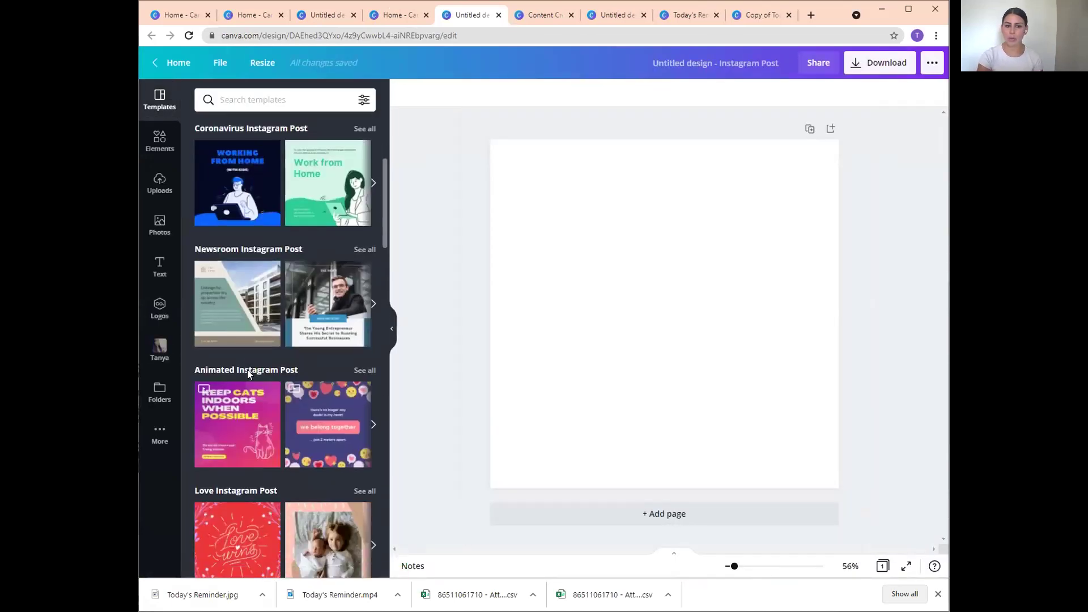
scroll(248, 375, down, 10)
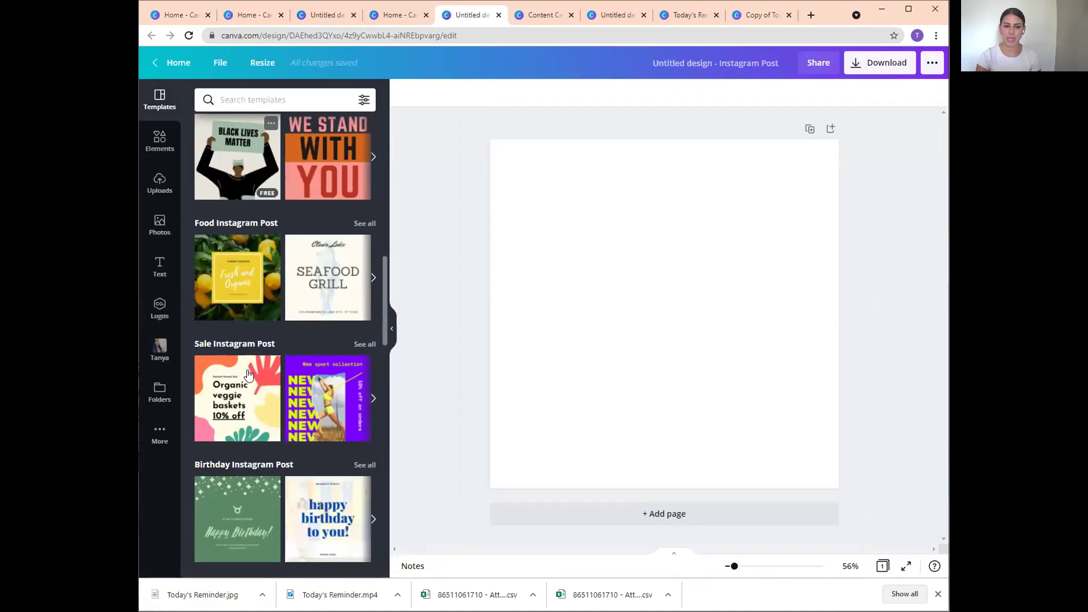
scroll(248, 375, down, 4)
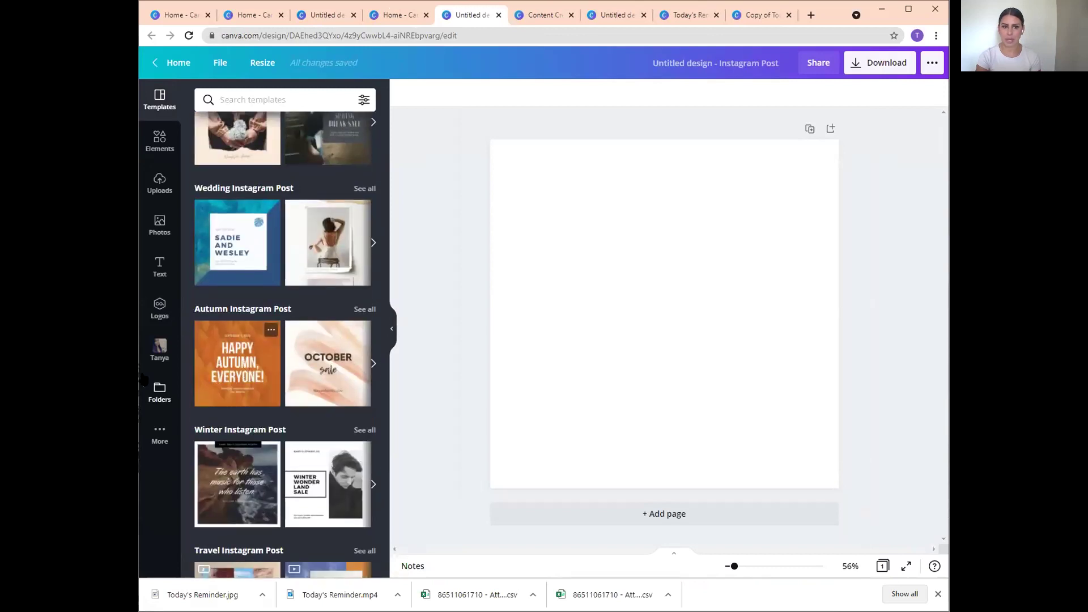
Look through the open designs, return to the Content Creation Workshop presentation and view slide 4, "What content works and what doesn't?".
click(363, 15)
click(327, 17)
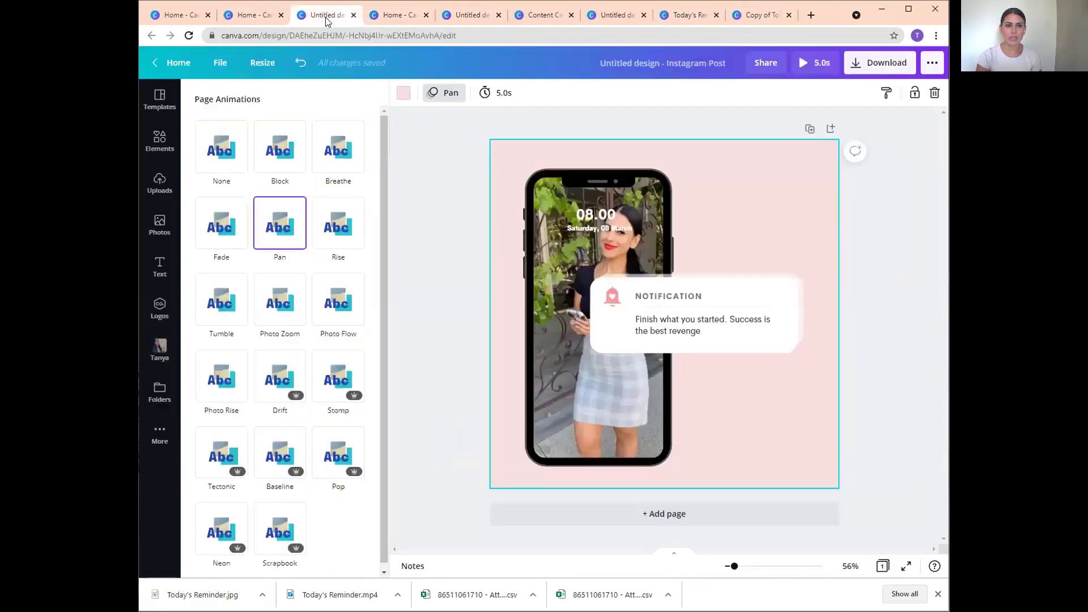
click(267, 17)
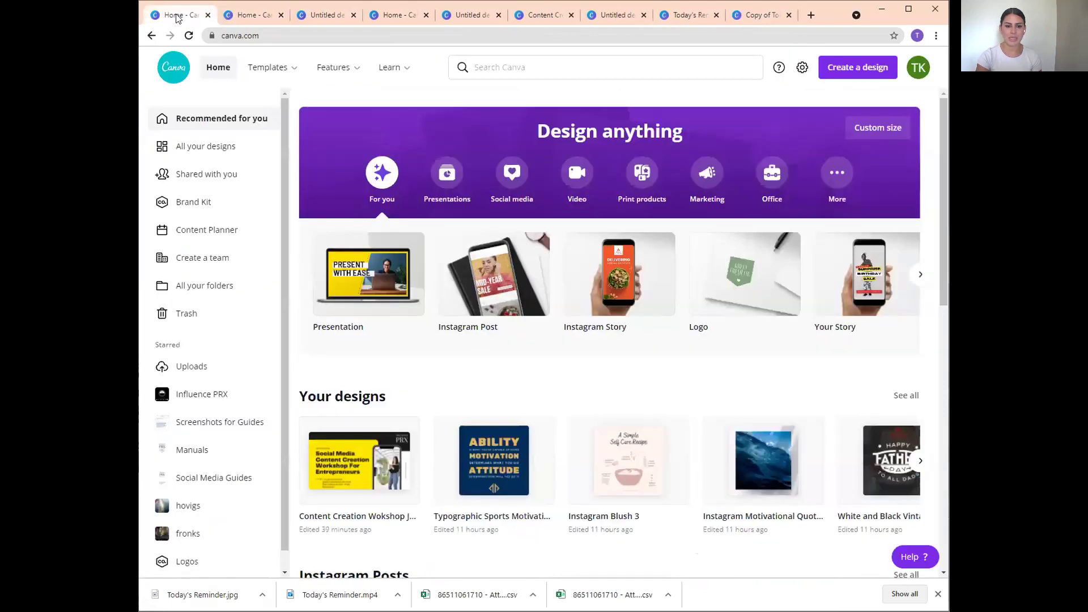
click(745, 13)
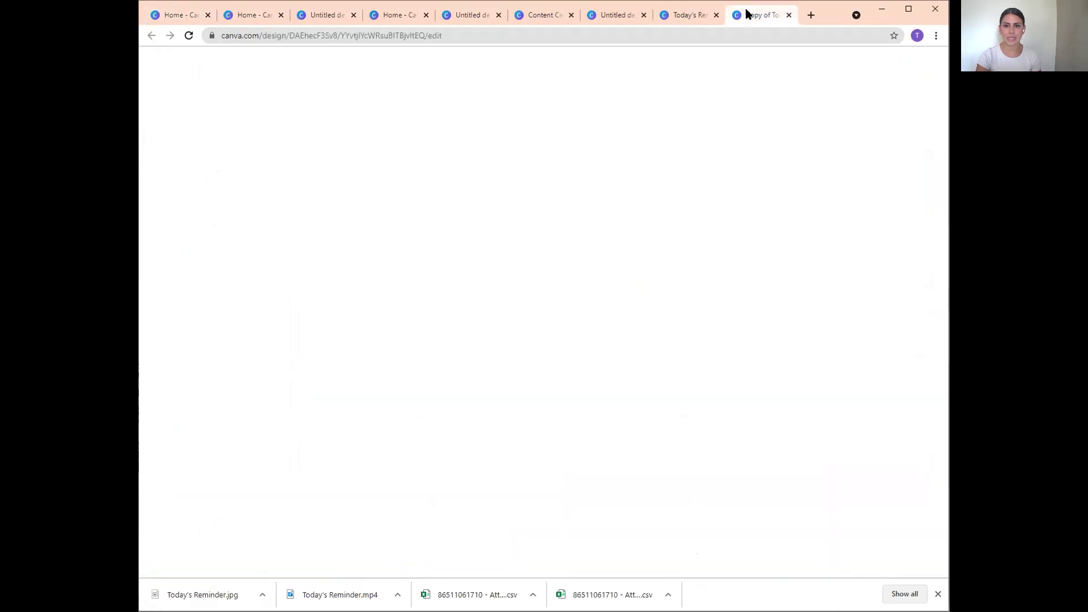
click(680, 15)
click(601, 15)
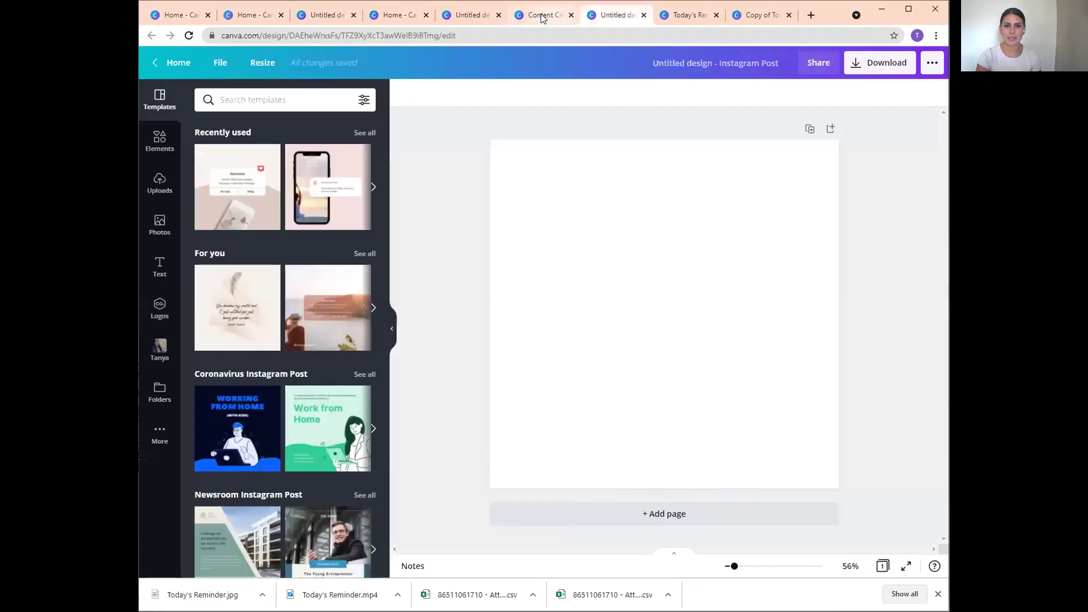
click(542, 17)
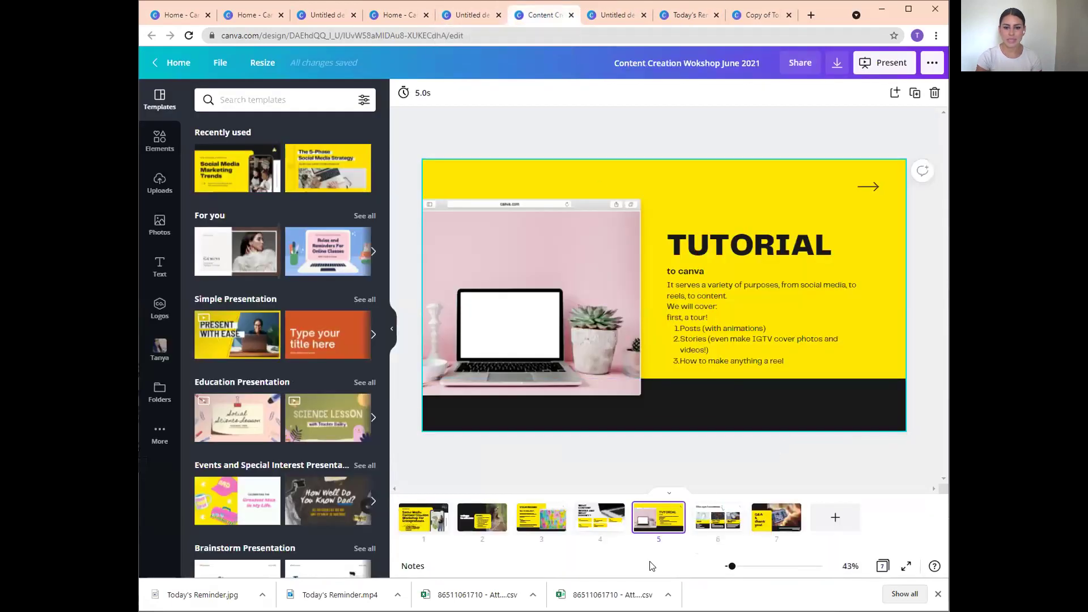
click(583, 506)
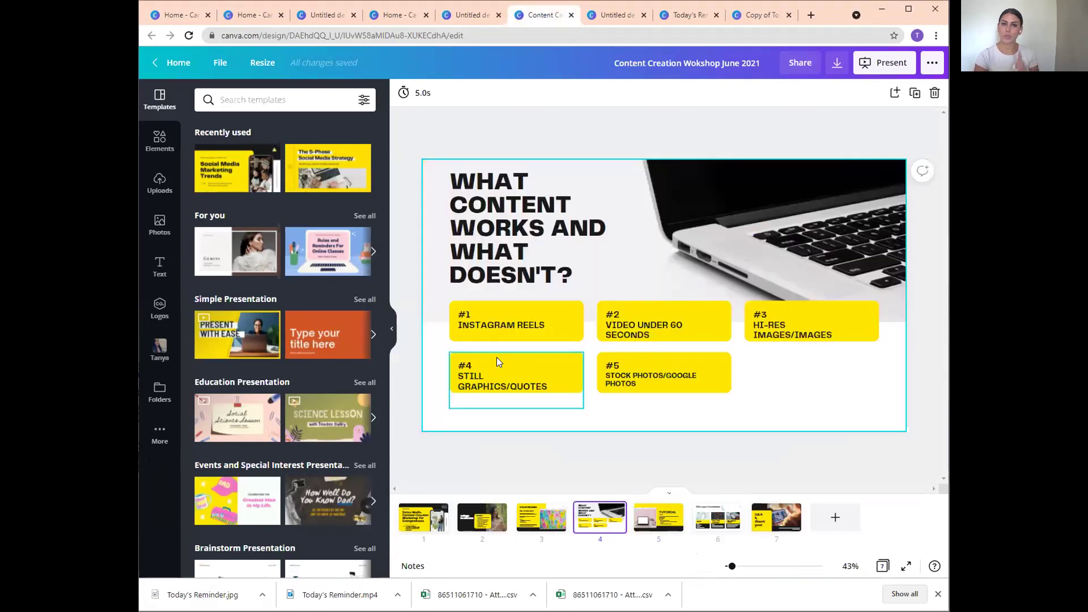
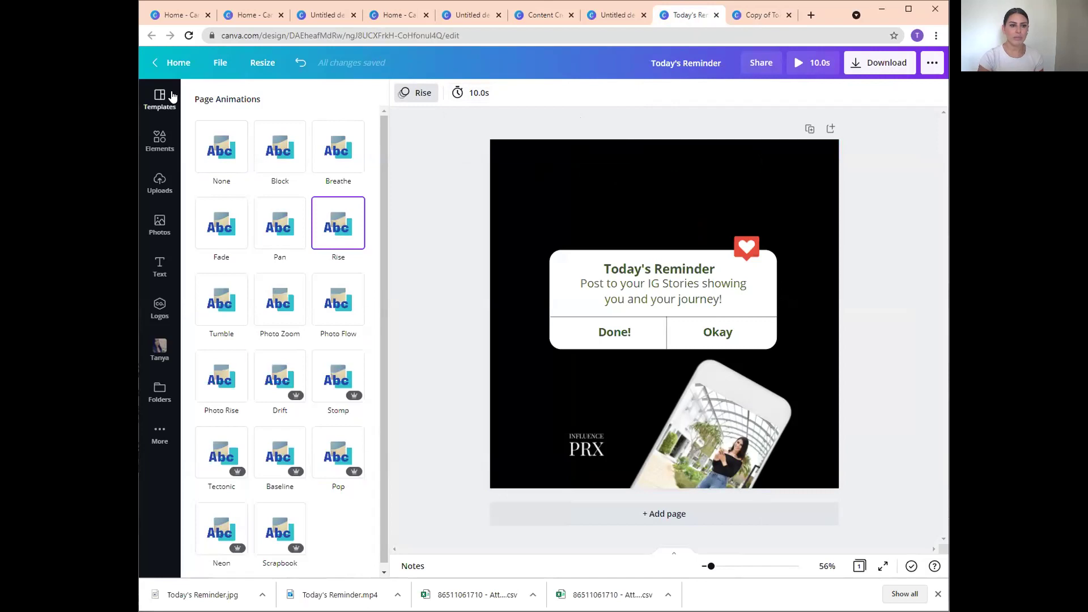
Return from Today's Reminder to the home page, search for "igtv", and delete the search text.
click(173, 62)
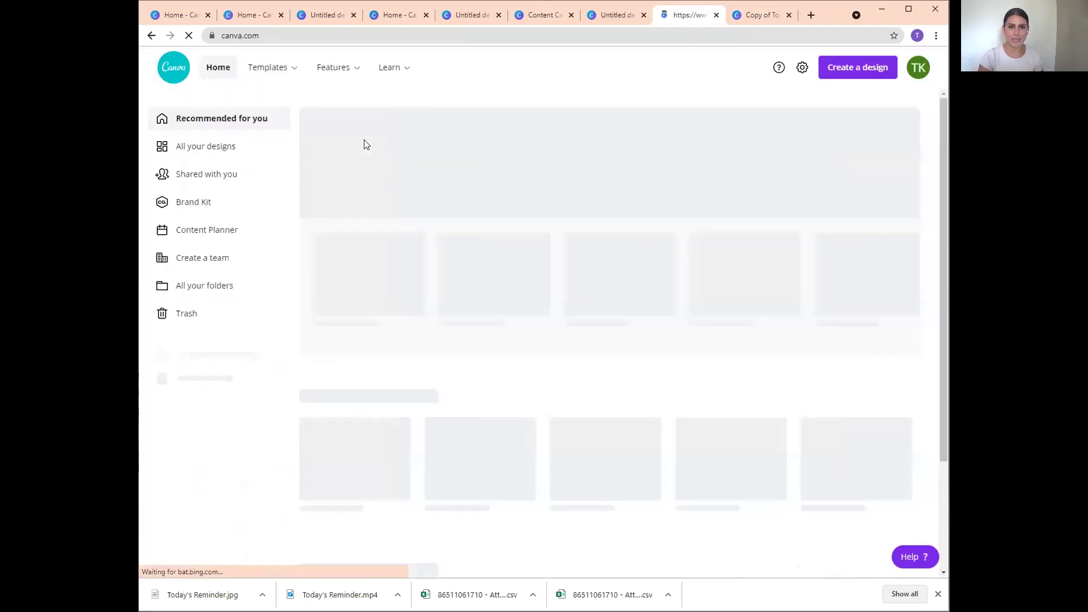
click(496, 70)
text(igtv)
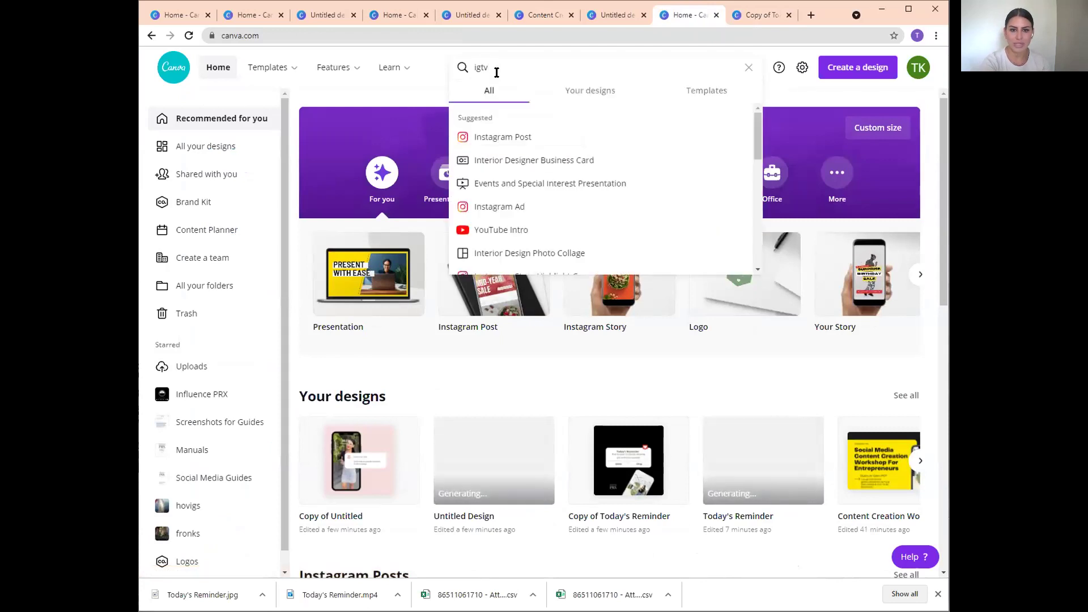
key(BackSpace)
key(BackSpace)
key(BackSpace)
key(BackSpace)
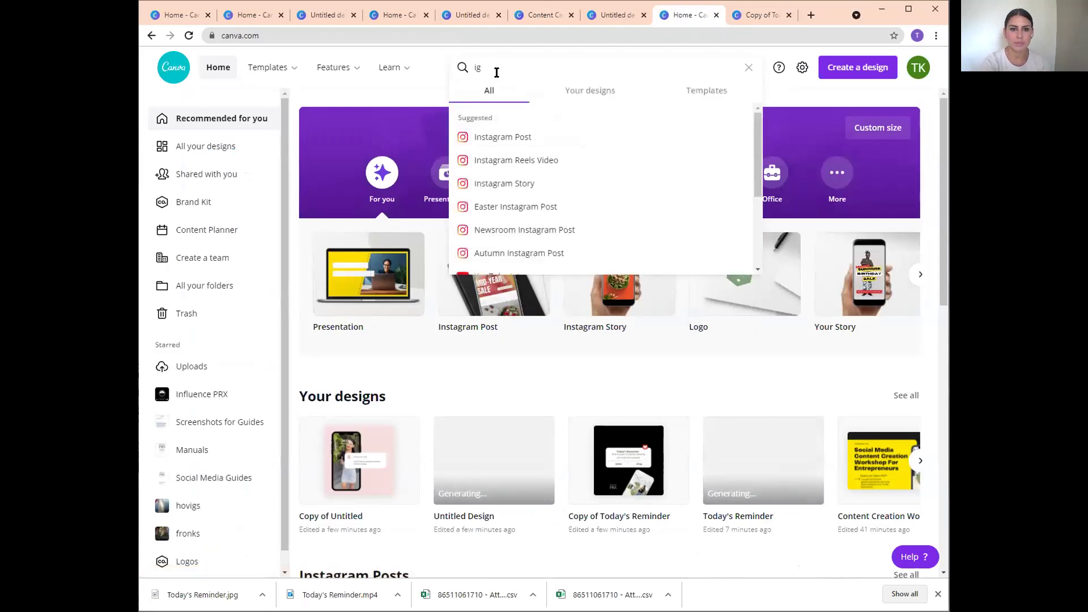
Create a blank Your Story design and browse its Instagram Story template categories.
click(631, 314)
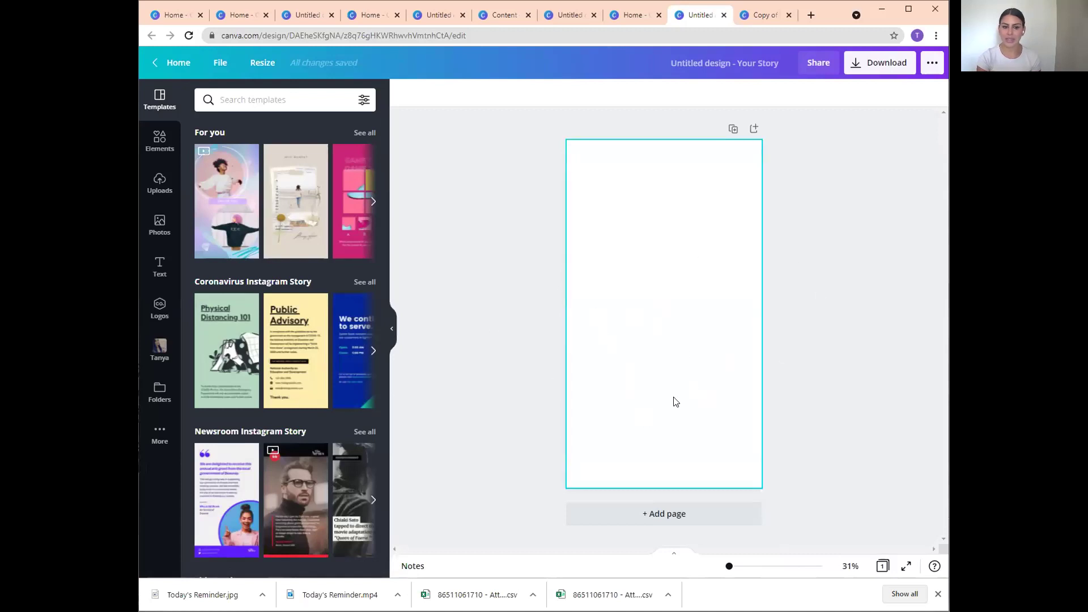
click(666, 241)
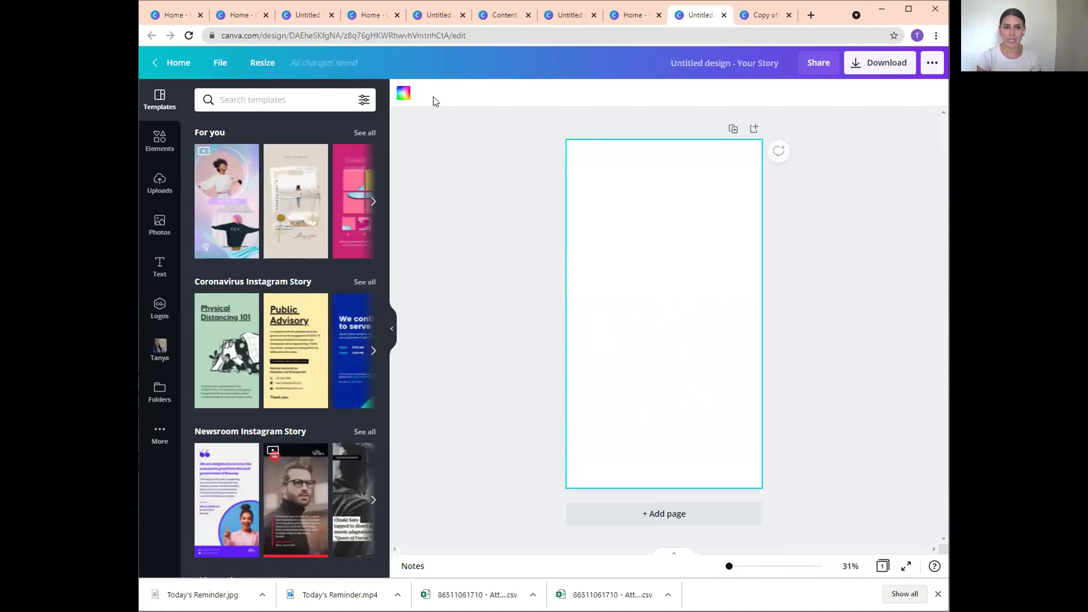
scroll(326, 408, down, 9)
scroll(326, 407, down, 8)
scroll(326, 406, up, 10)
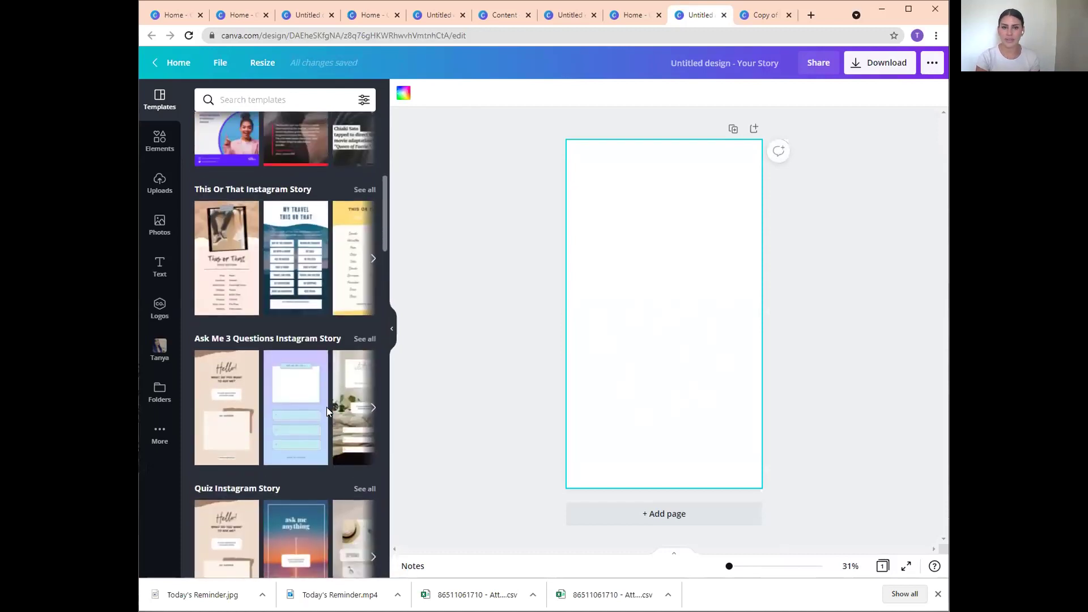
scroll(327, 406, up, 6)
Open the pastor's Instagram profile in a new browser tab and look at the post grid.
click(810, 15)
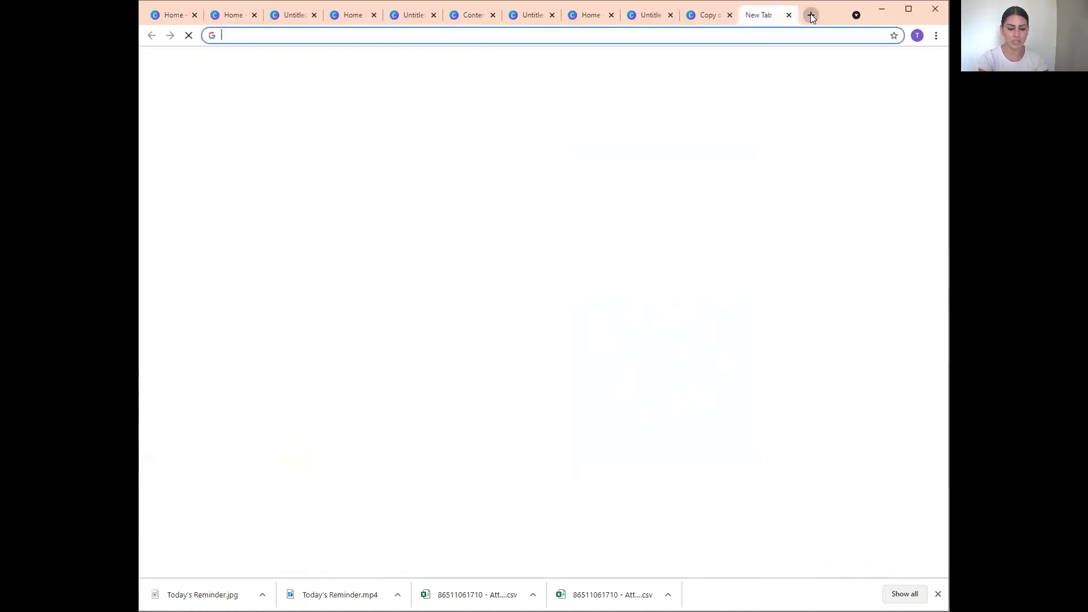
text(instagram.com/)
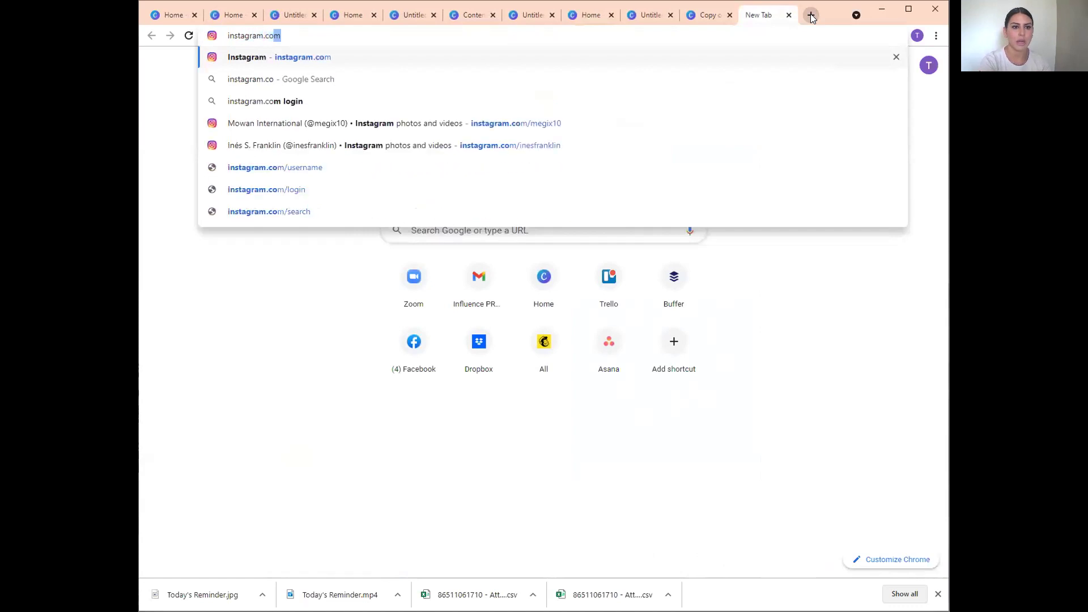
key(Return)
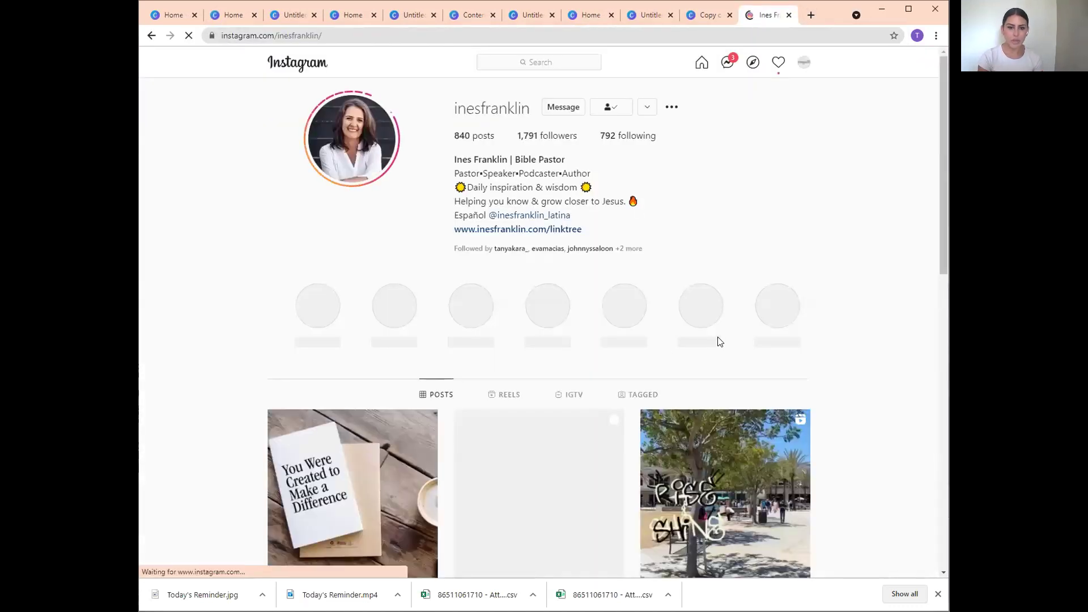
scroll(709, 334, down, 1)
scroll(707, 331, down, 1)
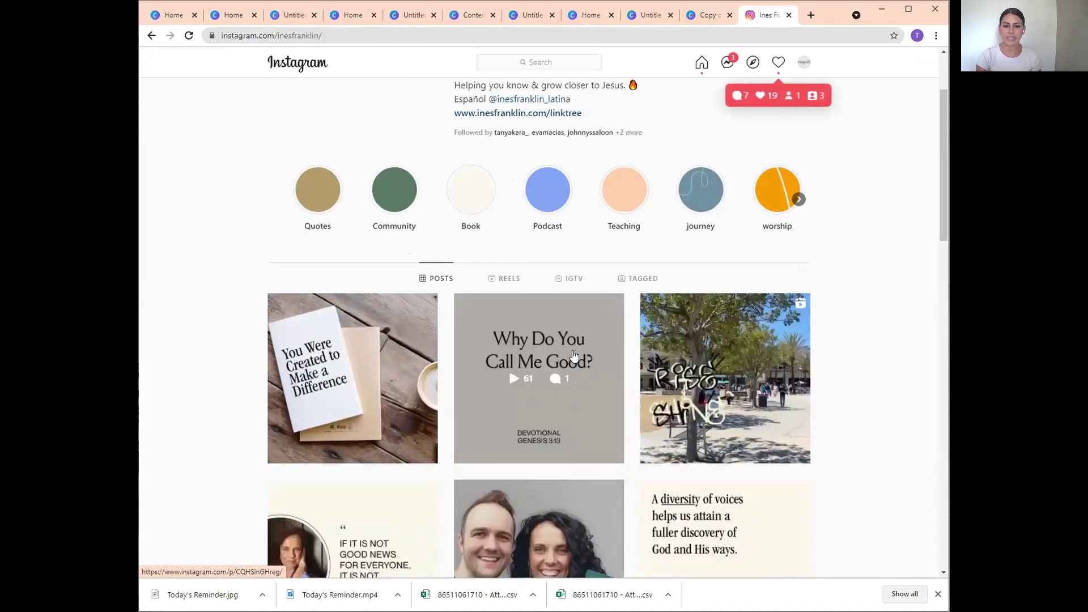
View the "Why Do You Call Me Good?" video post twice, close it, and return to the Copy of Today's Reminder design.
click(538, 403)
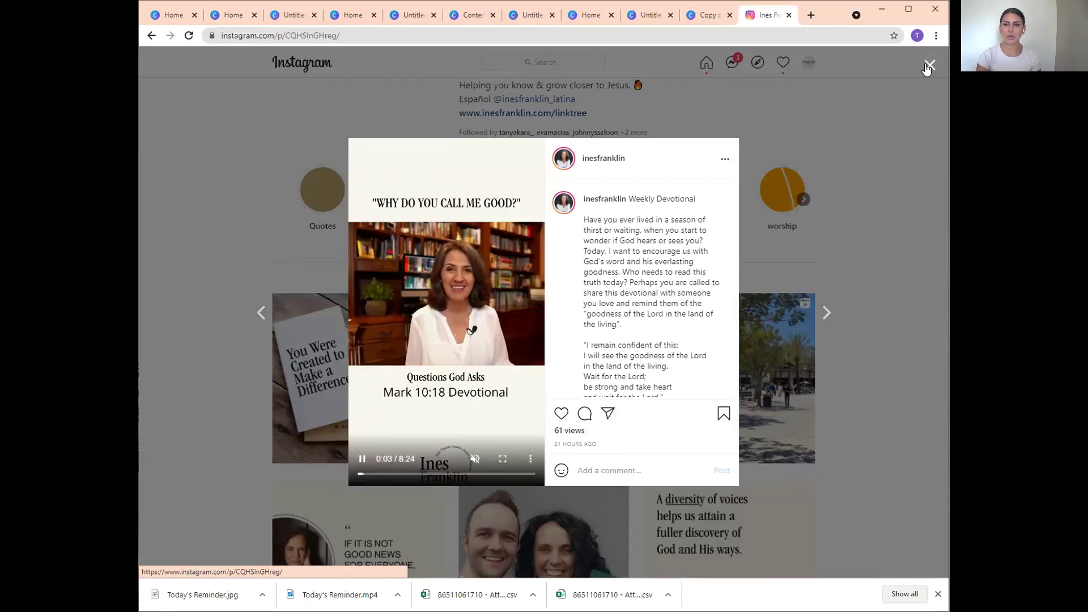
key(Escape)
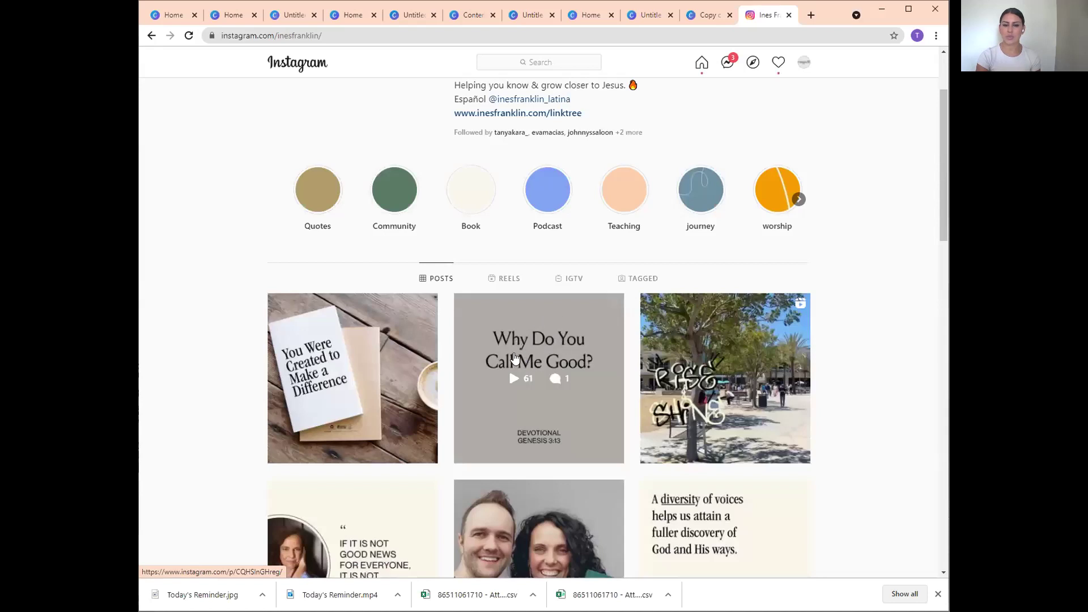
click(561, 330)
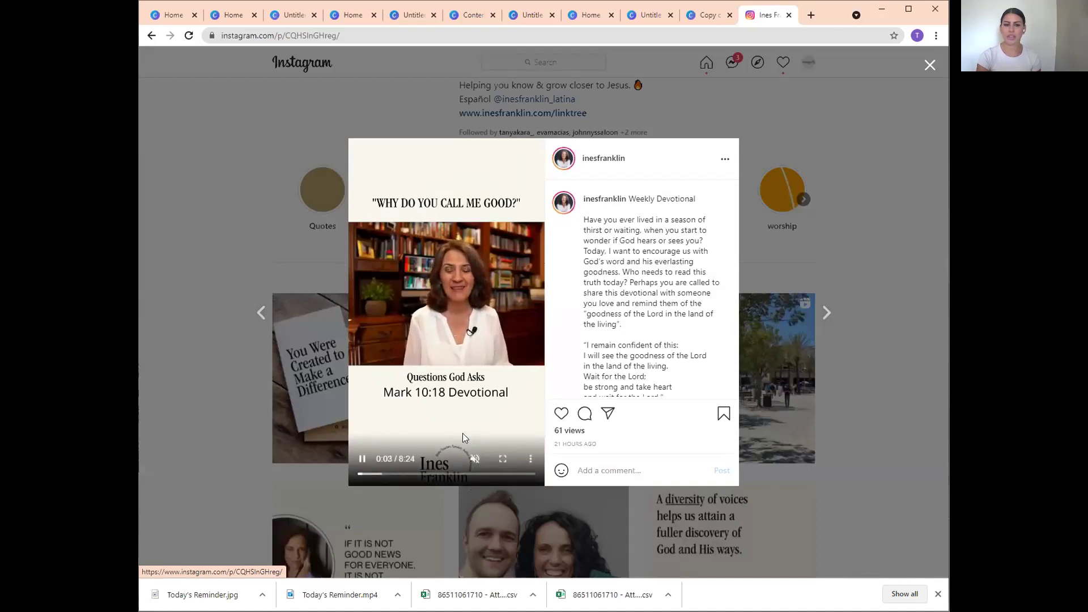
click(836, 145)
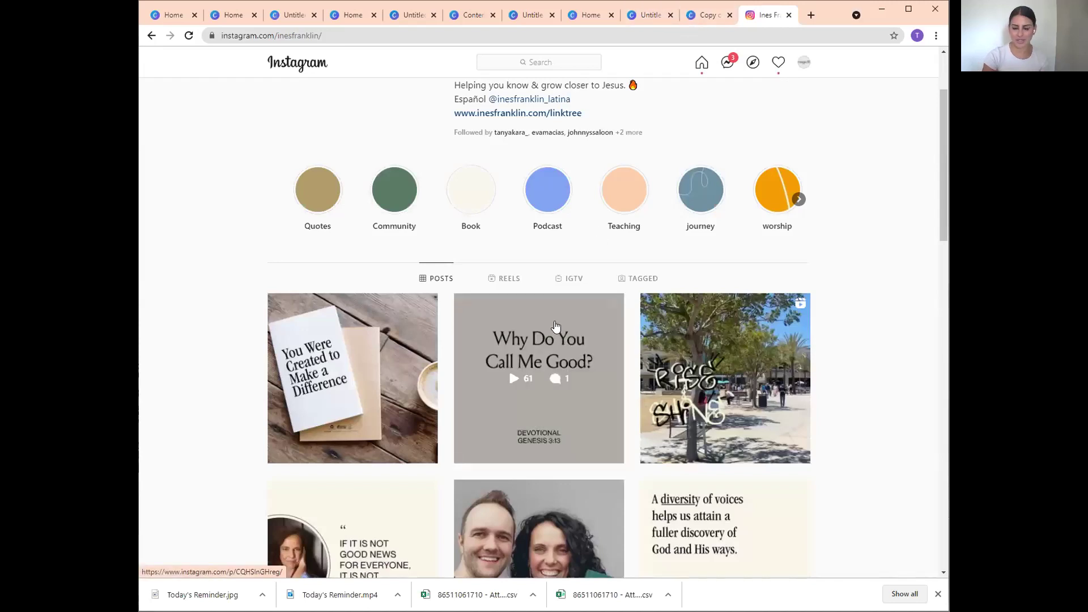
click(703, 17)
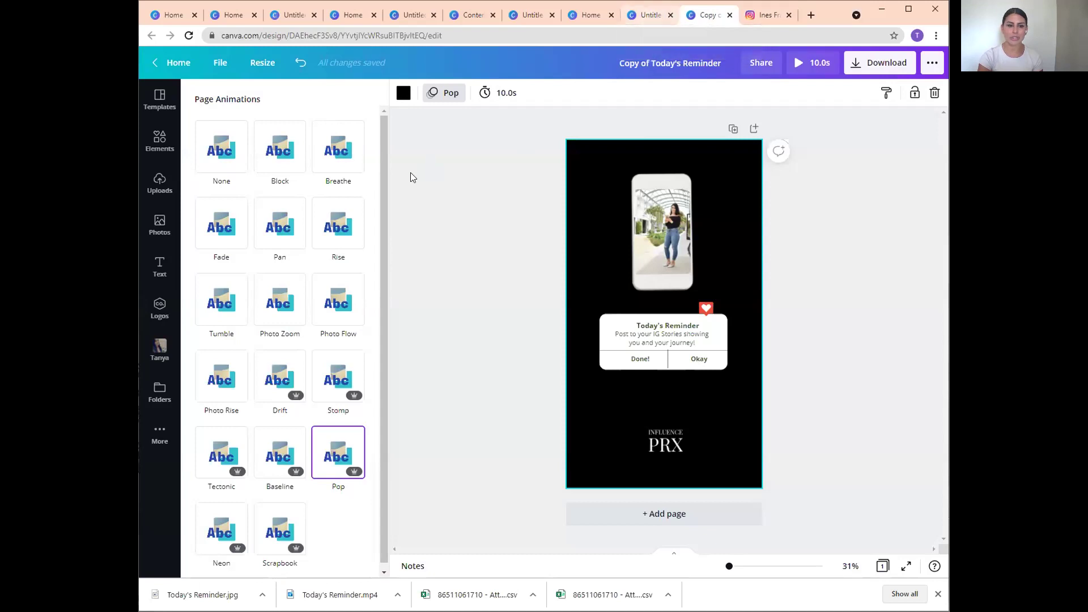
Switch to the blank Your Story design and set its background to dark grey from the Influence Media palette.
click(647, 17)
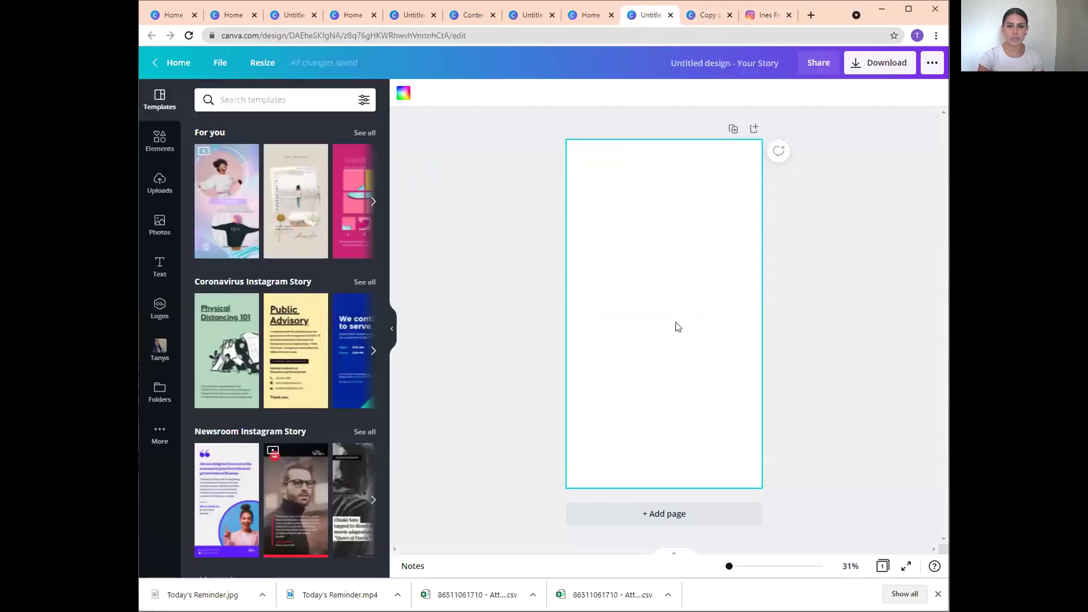
click(403, 96)
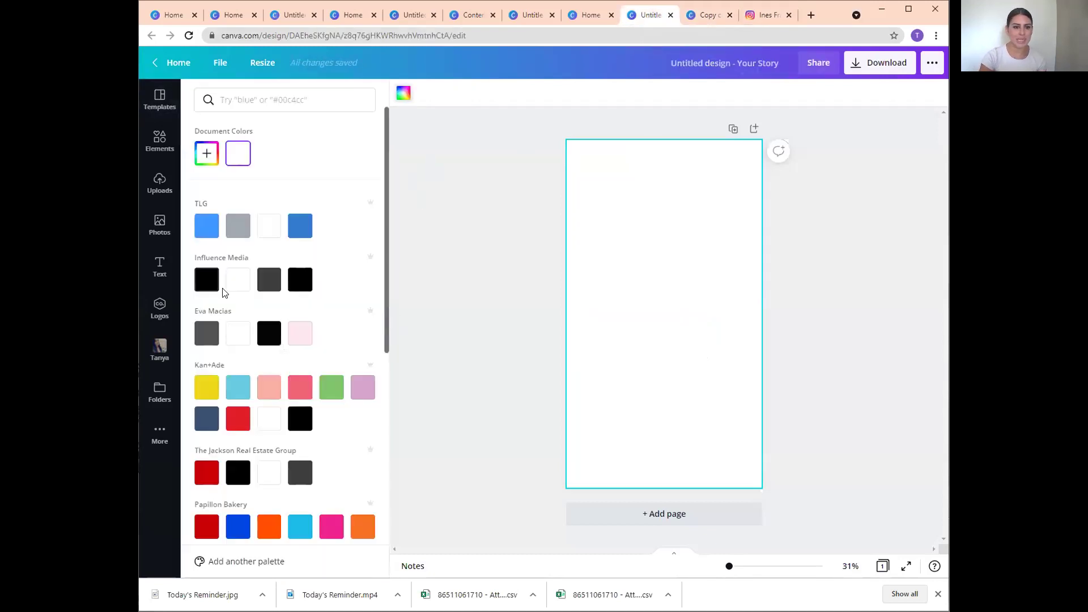
click(268, 285)
click(526, 272)
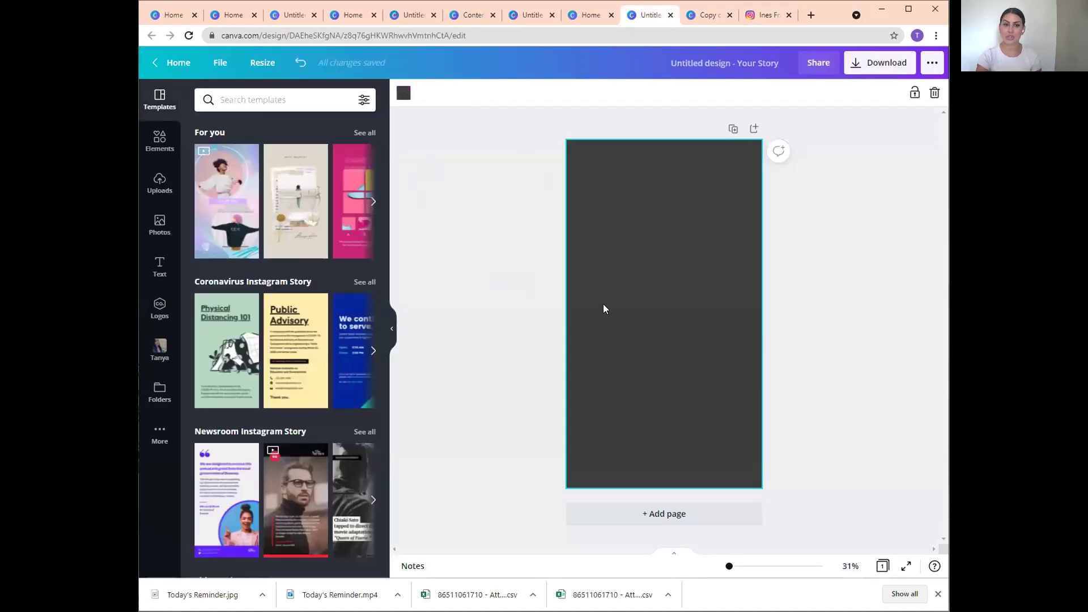
Find the 18.1-second Johnny's clip among the uploaded videos, add it to the page and enlarge it to the full page width.
click(160, 182)
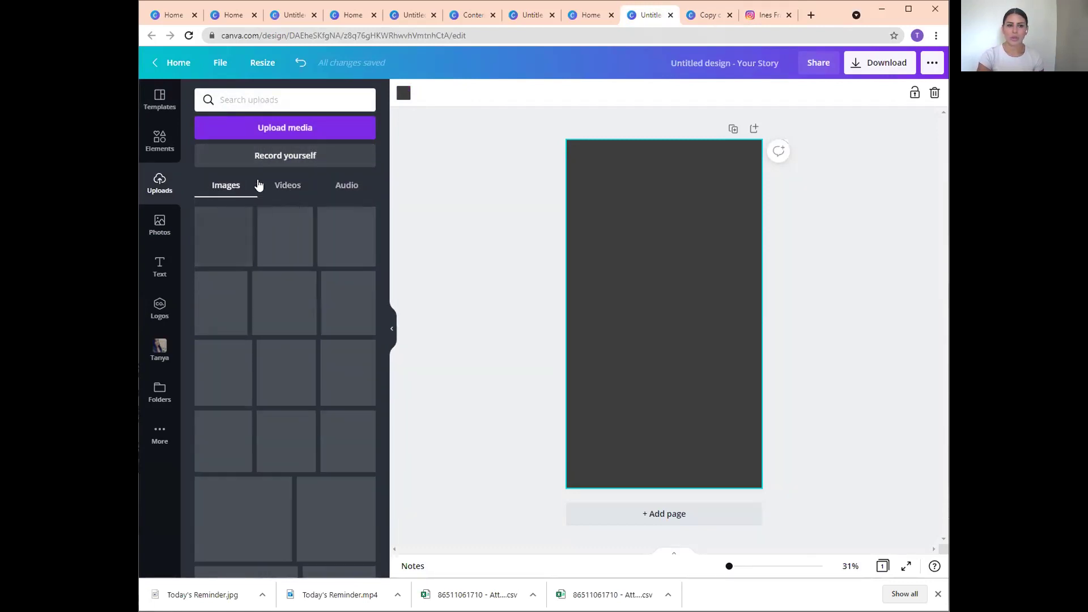
click(289, 187)
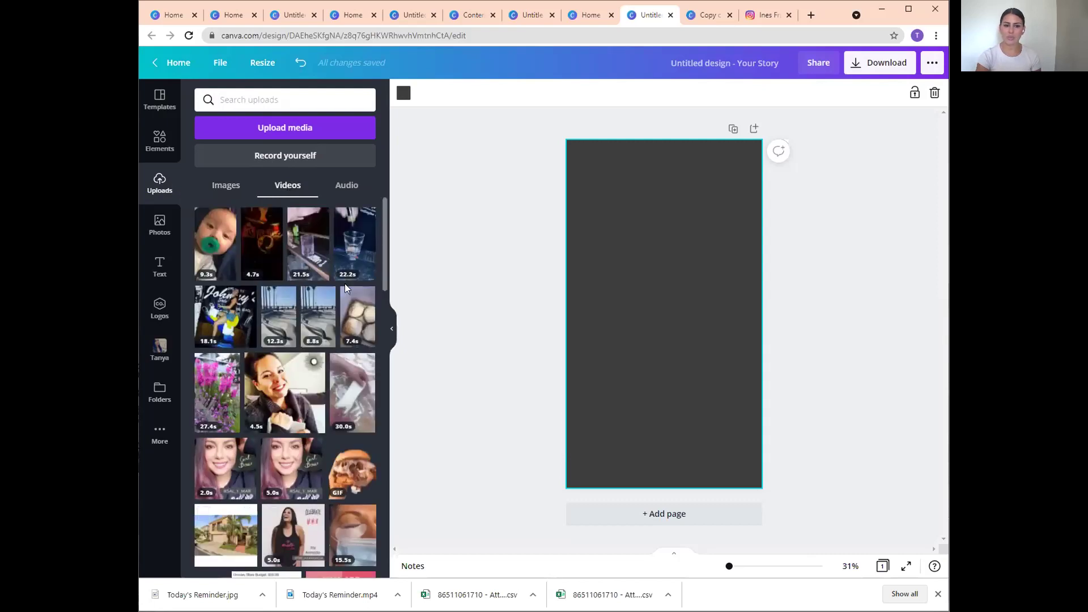
scroll(261, 388, down, 2)
scroll(260, 388, down, 2)
scroll(260, 387, down, 3)
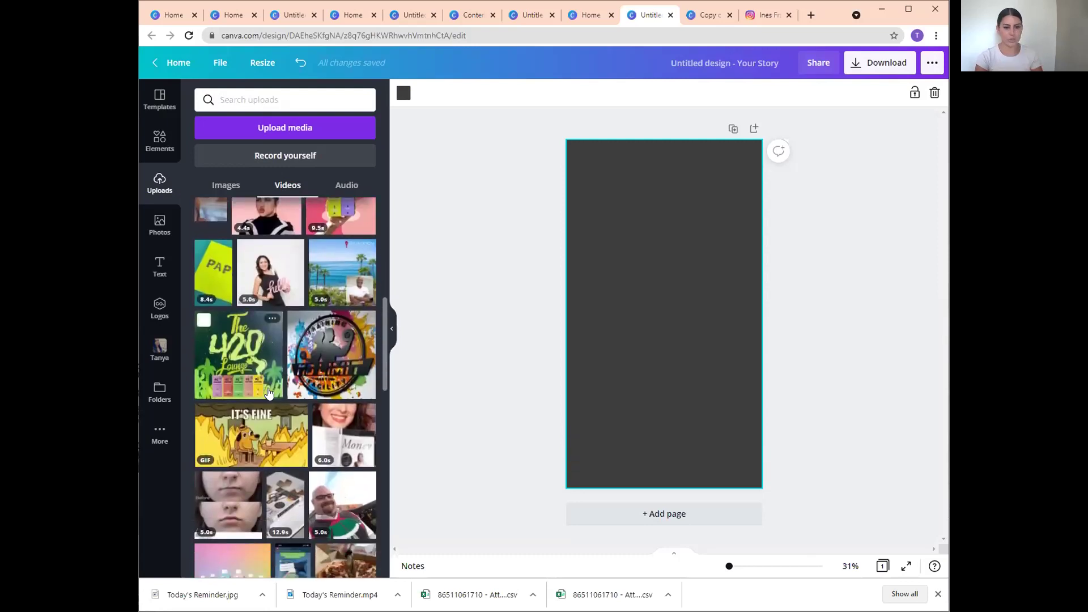
scroll(269, 392, up, 3)
scroll(320, 403, up, 1)
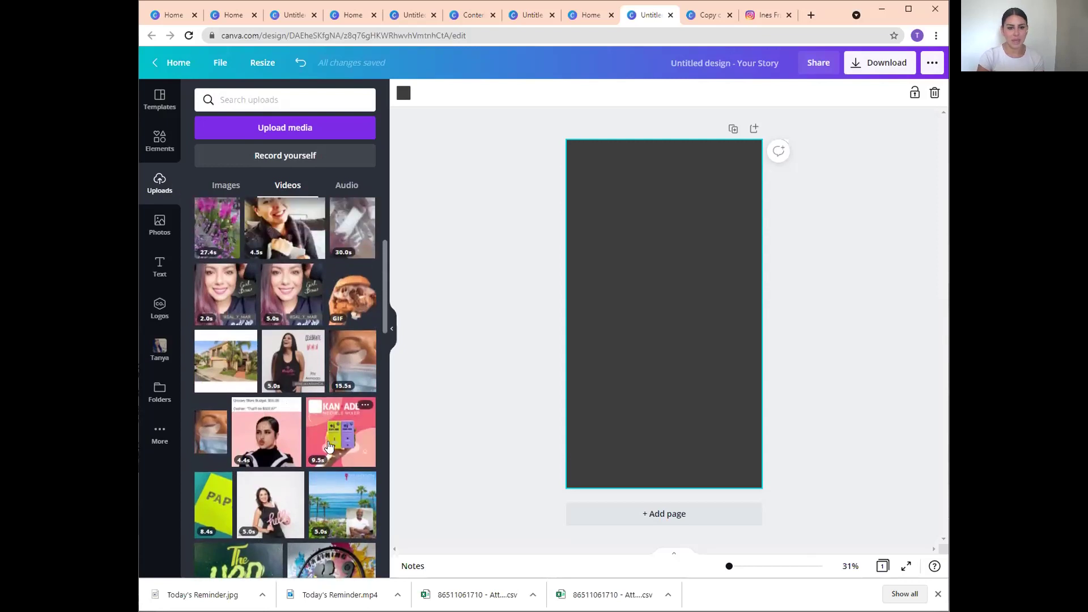
scroll(328, 446, up, 3)
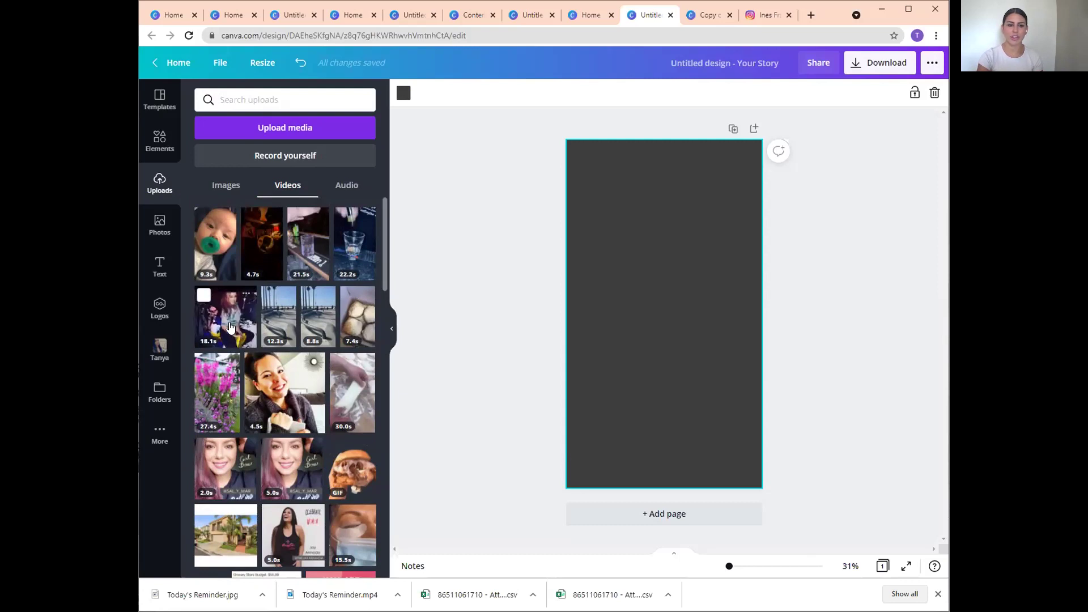
drag(537, 295, 593, 320)
drag(741, 311, 767, 313)
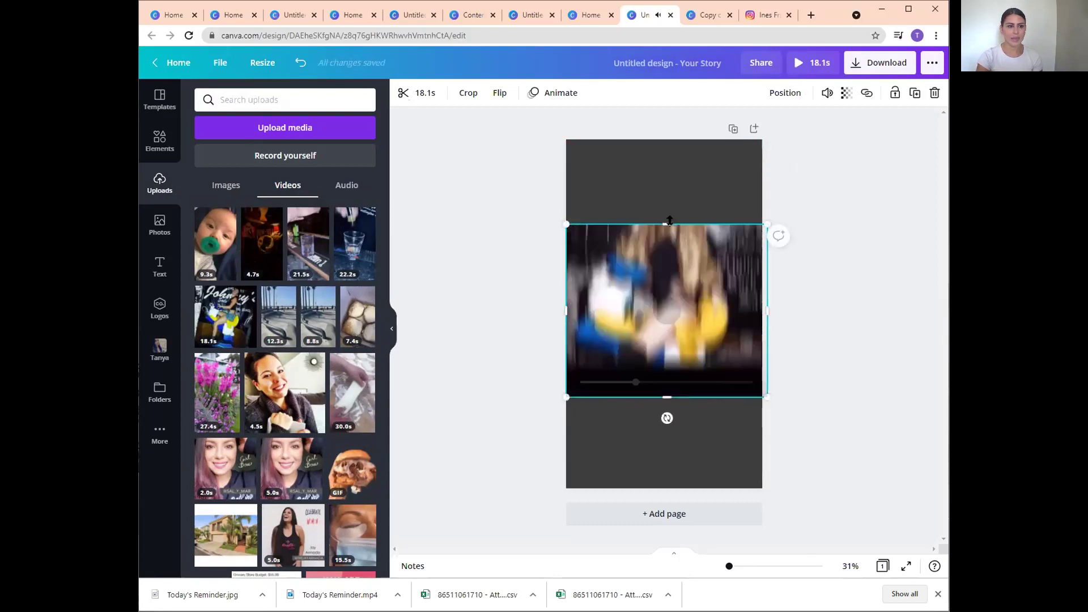
Crop the video's upper and lower edges to leave a landscape strip across the middle of the page.
drag(666, 224, 669, 242)
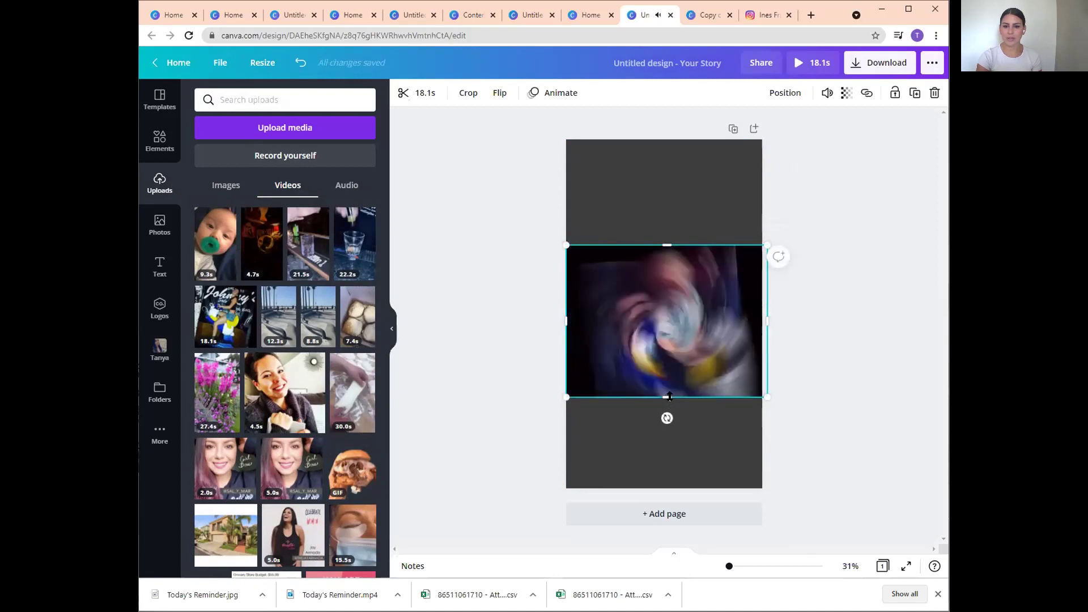
drag(668, 398, 669, 391)
click(442, 237)
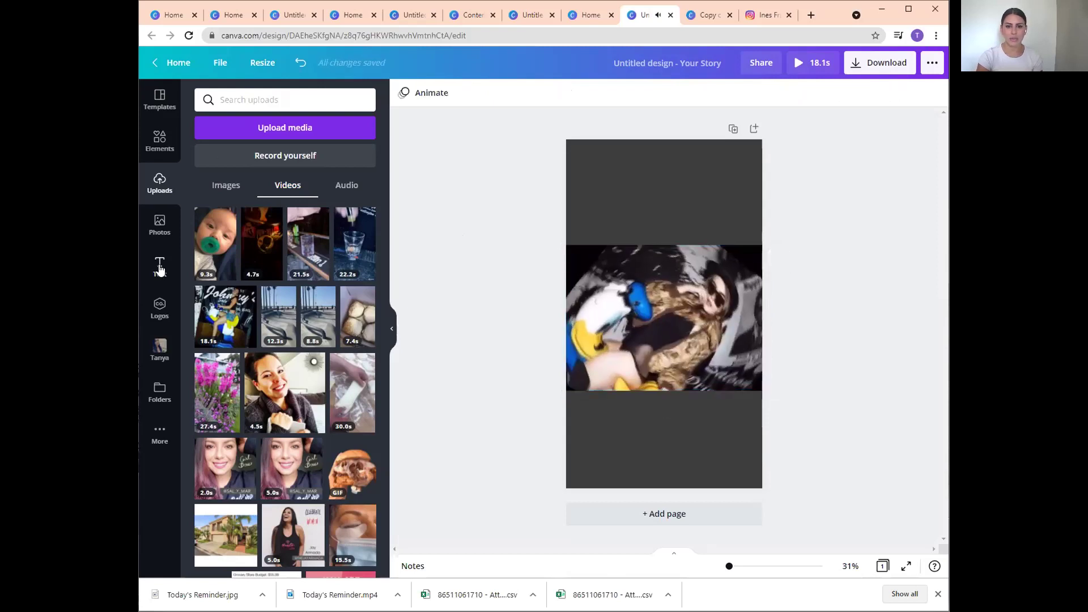
Add a white heading "How to make Pizza", enlarge it to about size 70 and place it directly above the video.
click(160, 266)
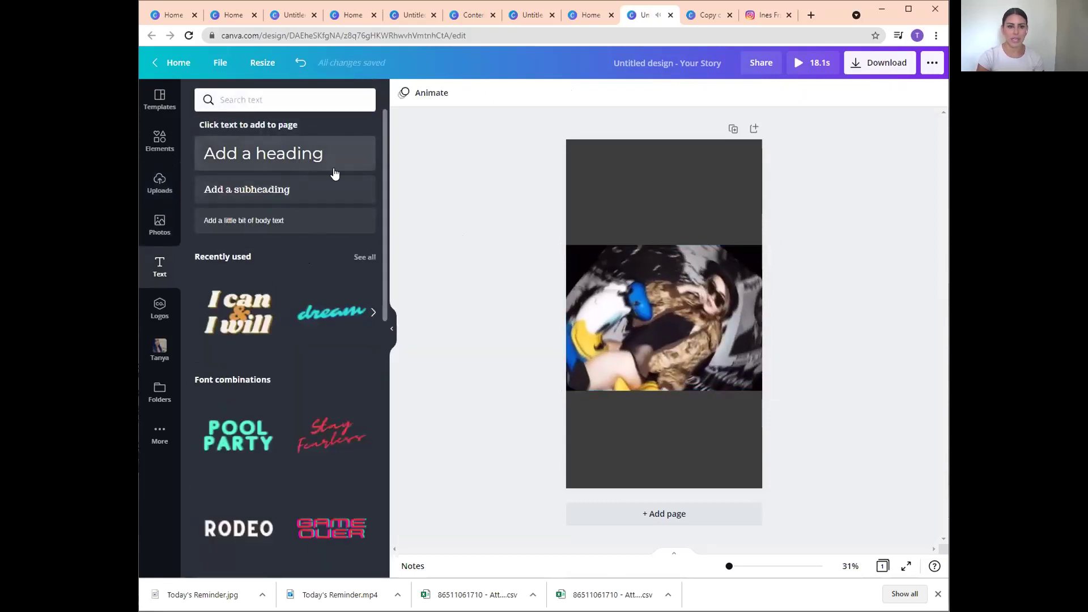
click(298, 168)
text(Today's Reminder is)
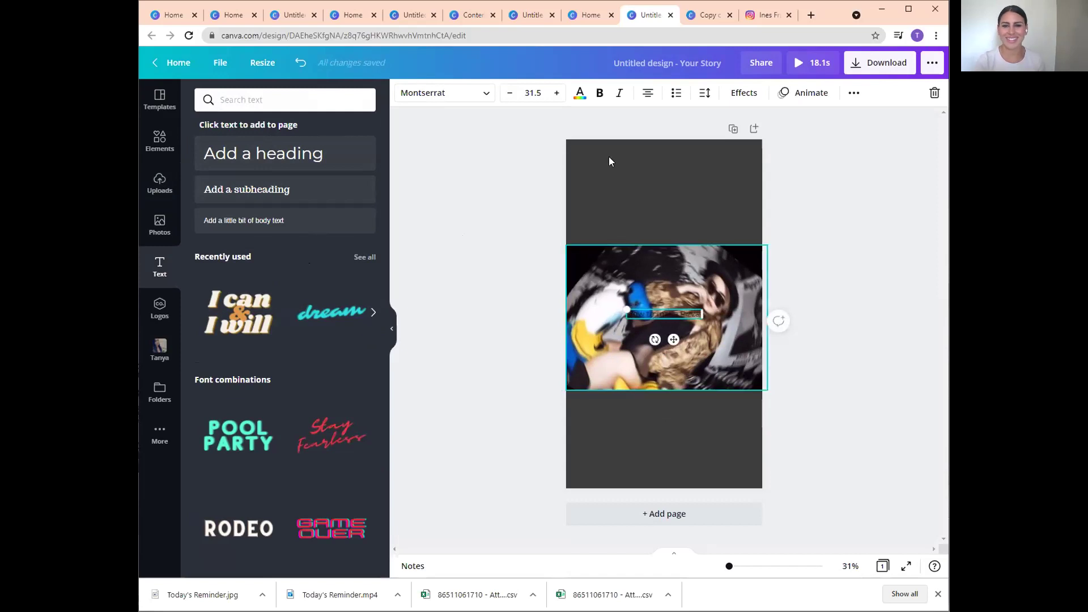
click(580, 92)
click(271, 229)
drag(702, 309, 708, 236)
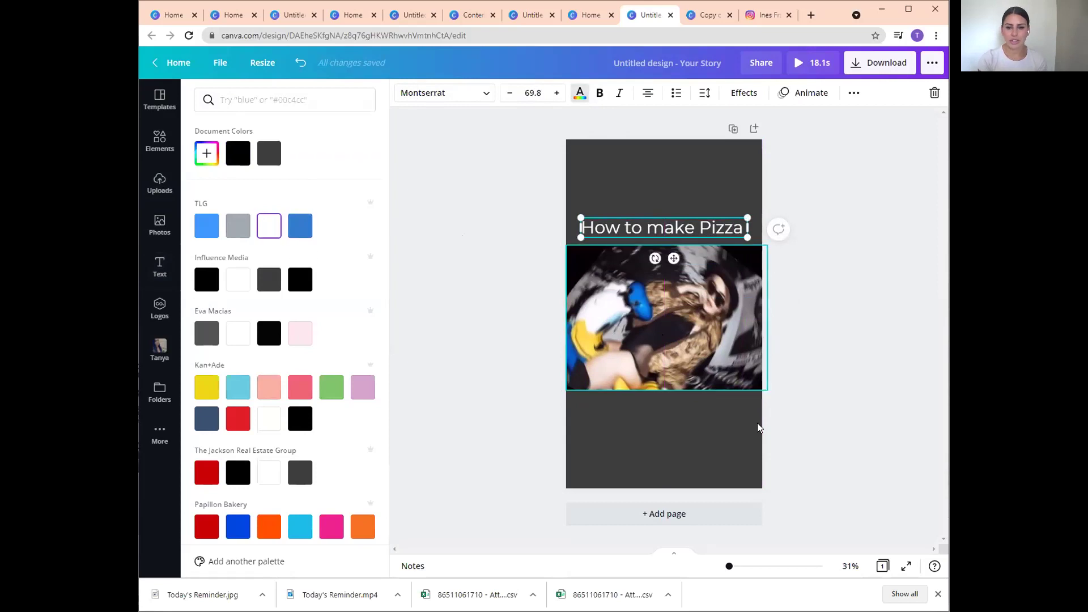
click(444, 281)
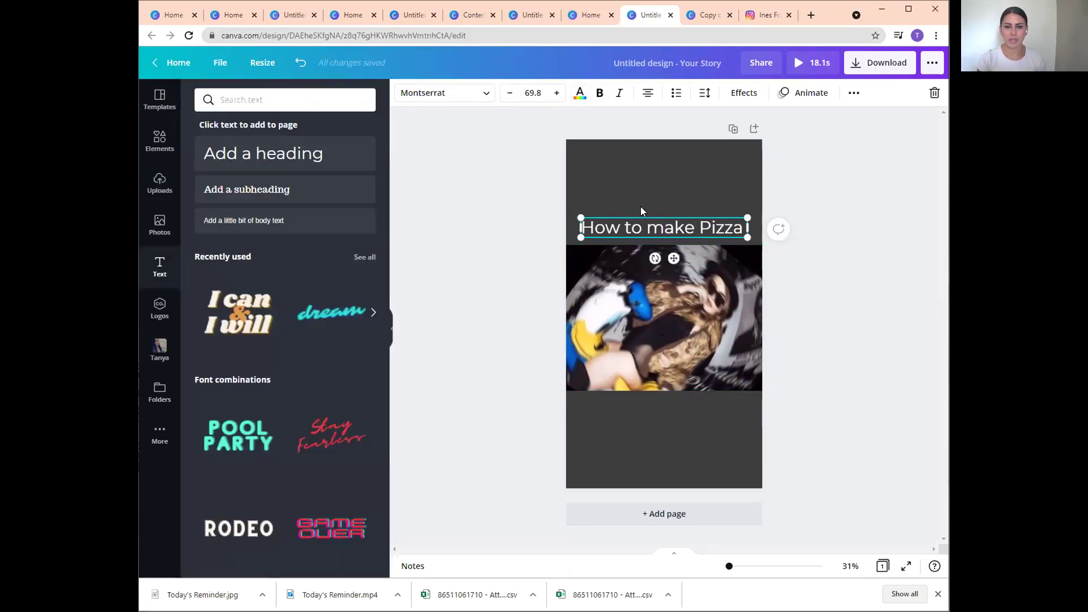
click(540, 227)
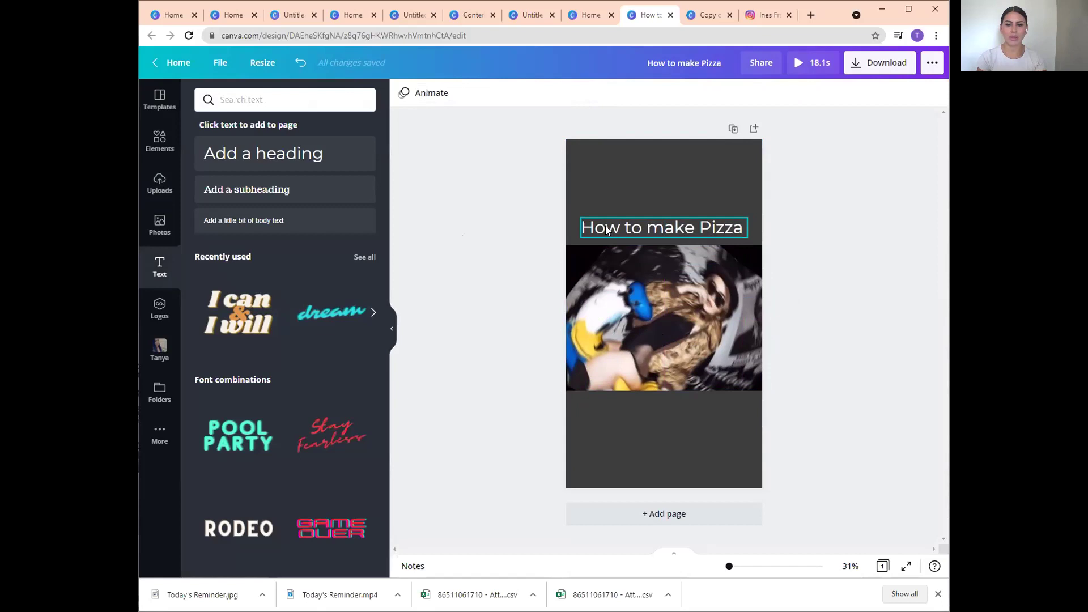
Duplicate the heading, place the copy directly below the video and change its text to "Johnnys Pizzeria".
click(605, 228)
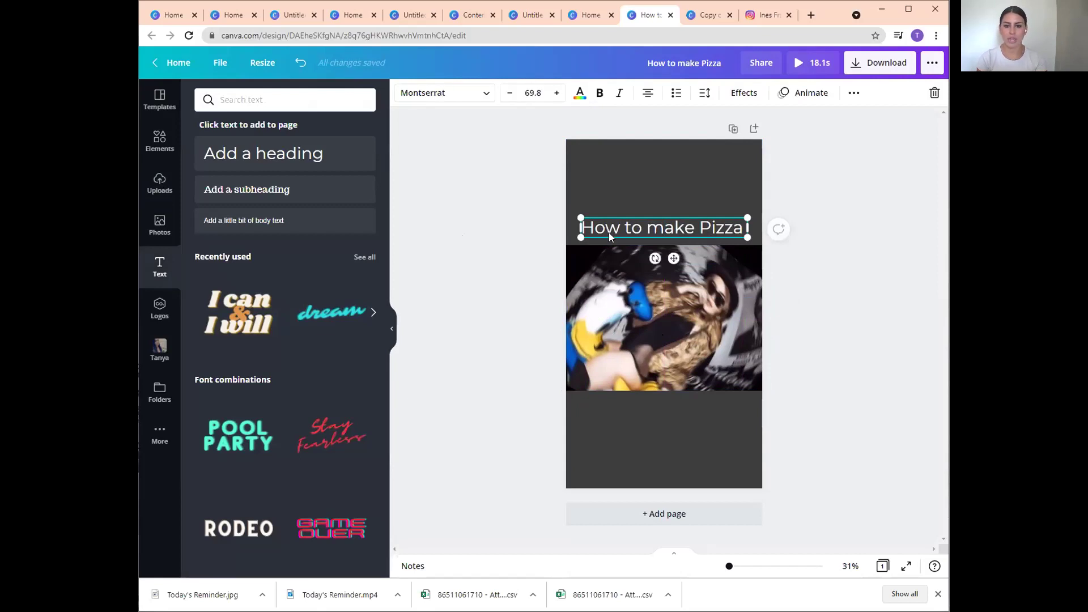
click(642, 404)
key(ctrl+v)
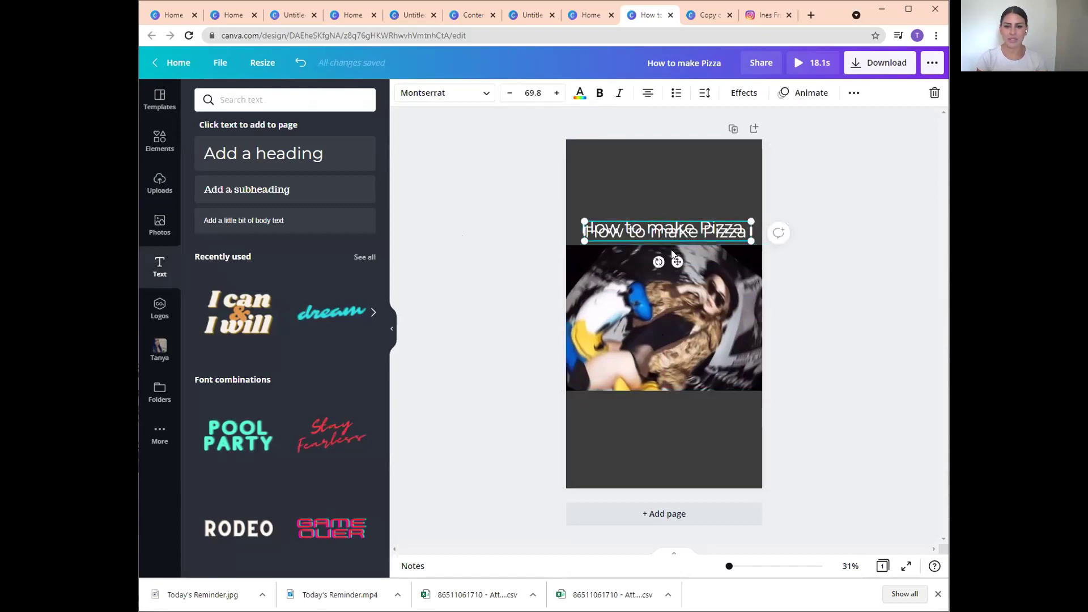
drag(667, 228, 663, 400)
double_click(662, 400)
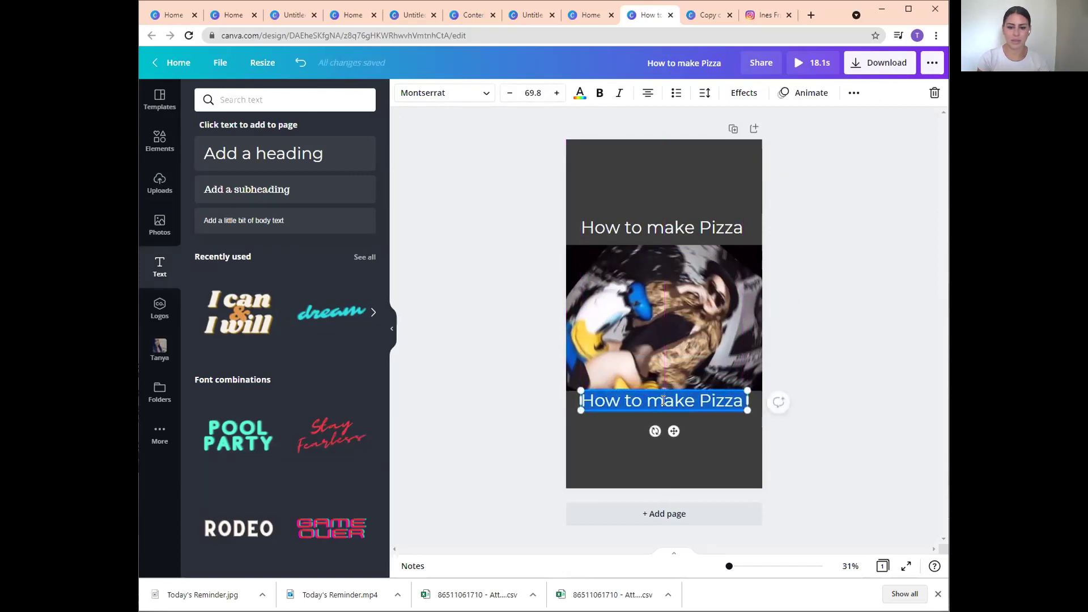
text(Johnnys)
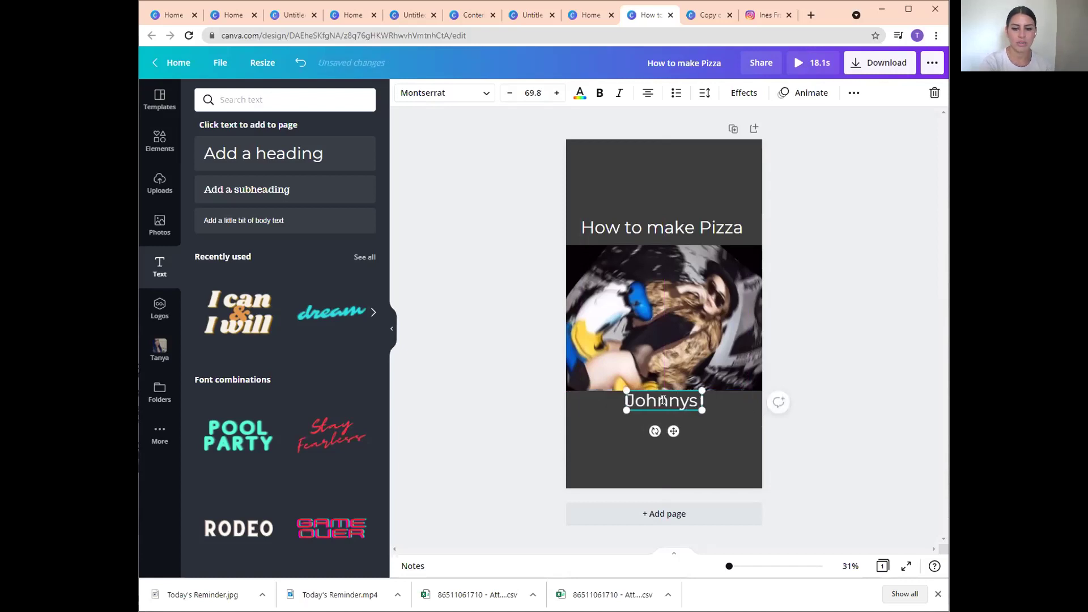
text( Pizzeria)
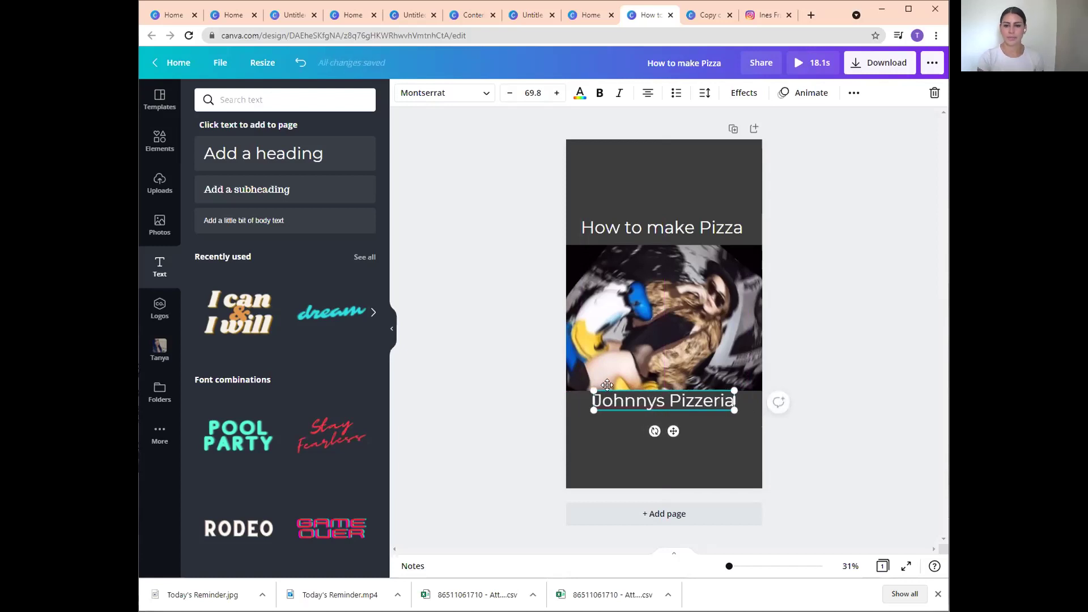
click(827, 342)
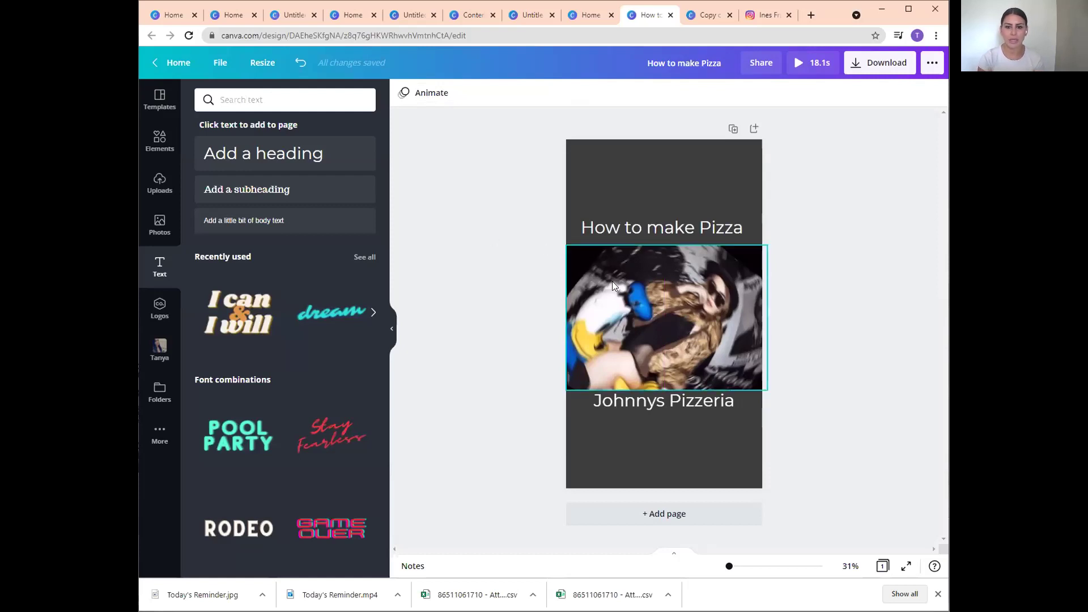
Preview the video in the design, compare it with the "Why Do You Call Me Good?" Instagram post, and return to the pizza design.
click(629, 302)
click(629, 302)
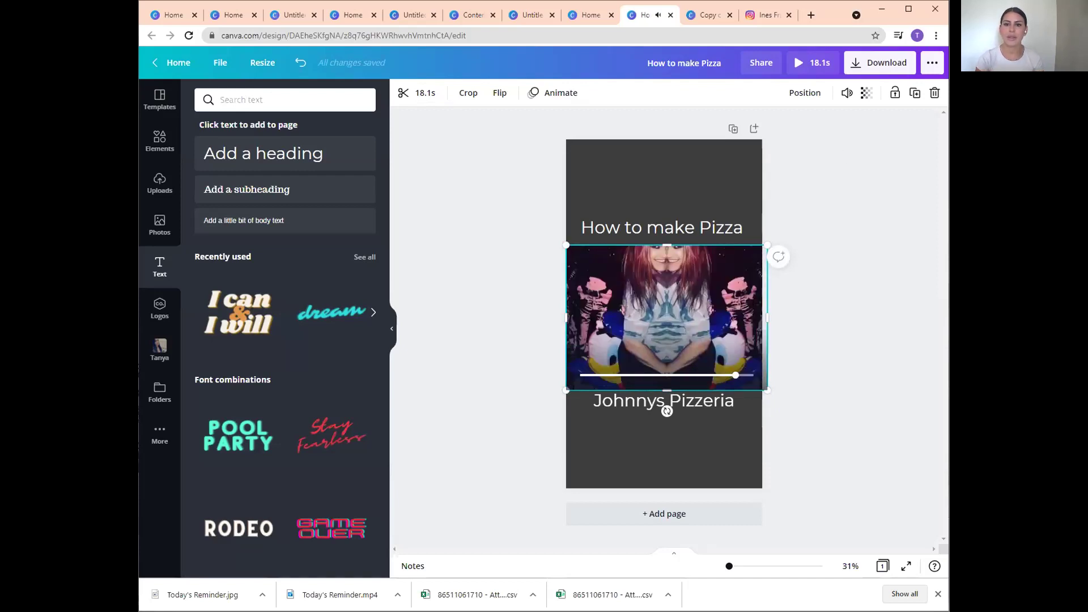
click(762, 17)
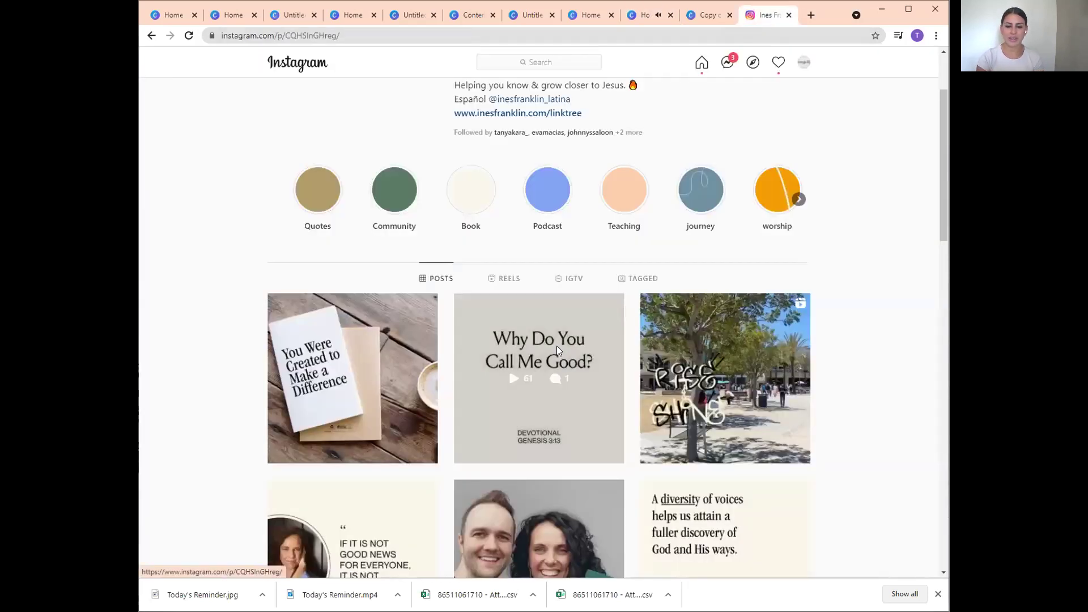
click(556, 347)
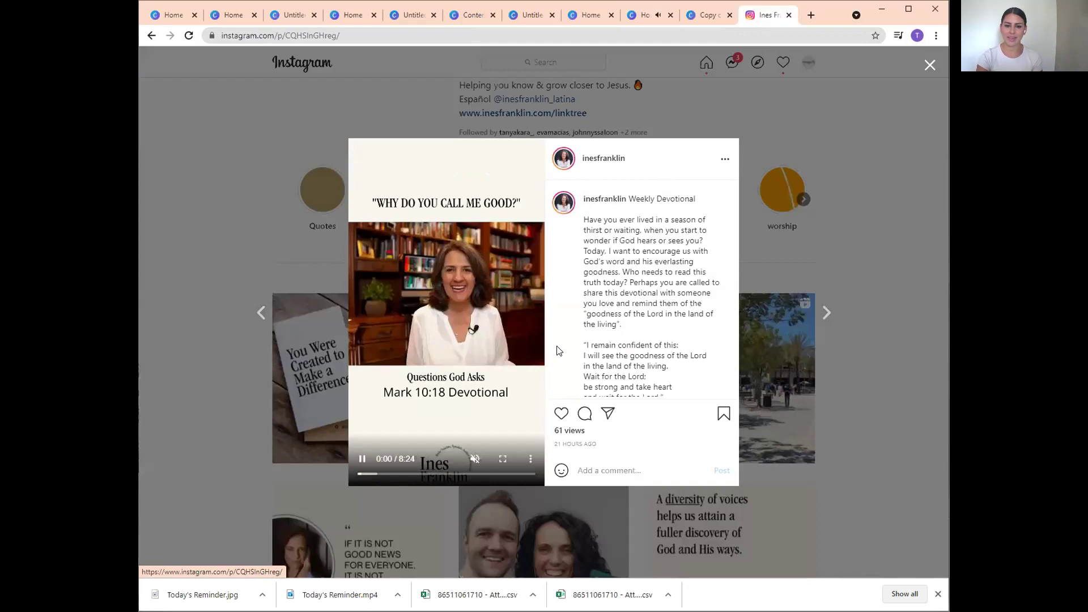
click(928, 66)
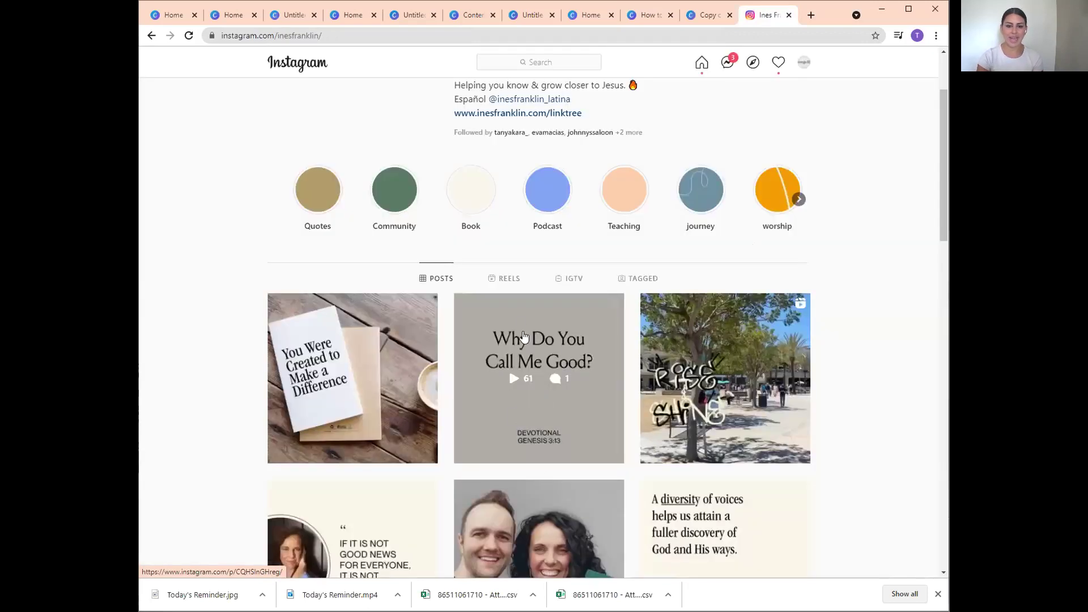
click(703, 17)
click(751, 16)
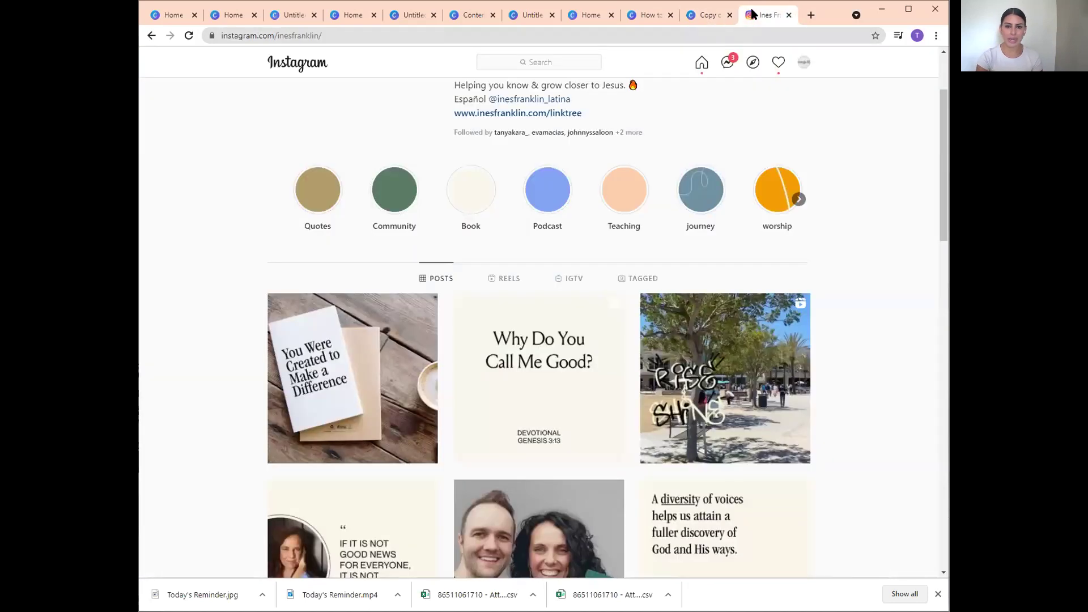
click(653, 15)
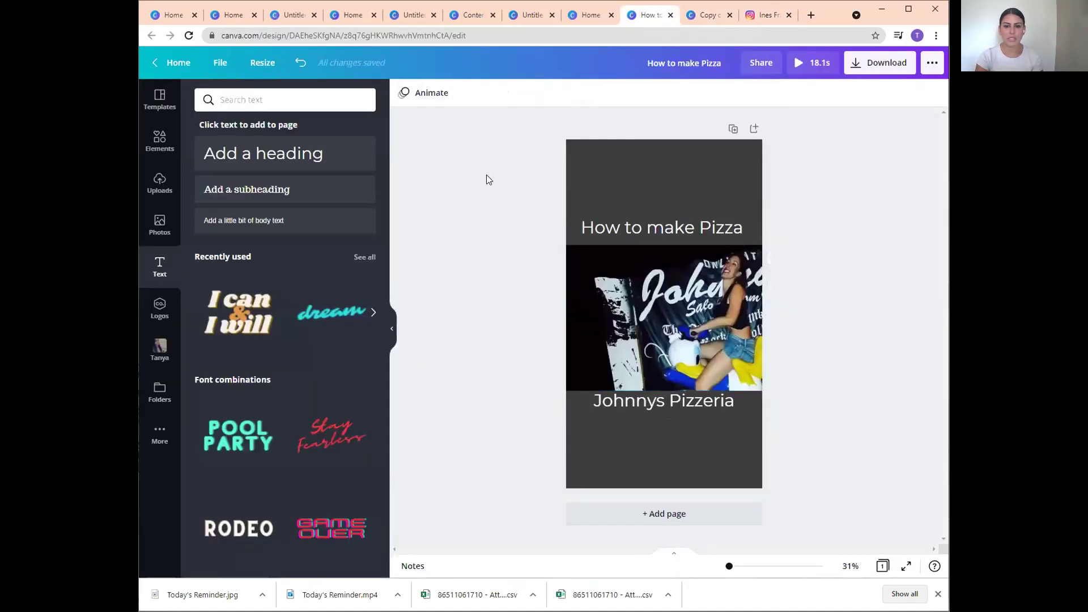
Duplicate the page, delete the video from page 2 and stack its two text lines together in the middle.
click(731, 131)
click(671, 299)
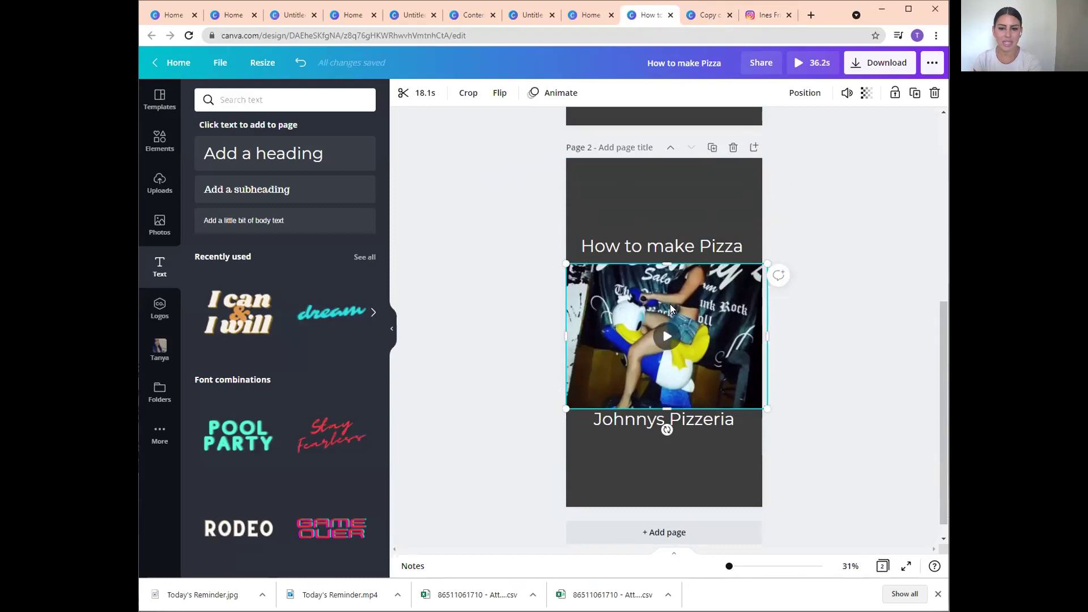
key(Delete)
drag(694, 247, 694, 333)
drag(680, 424, 680, 357)
click(778, 357)
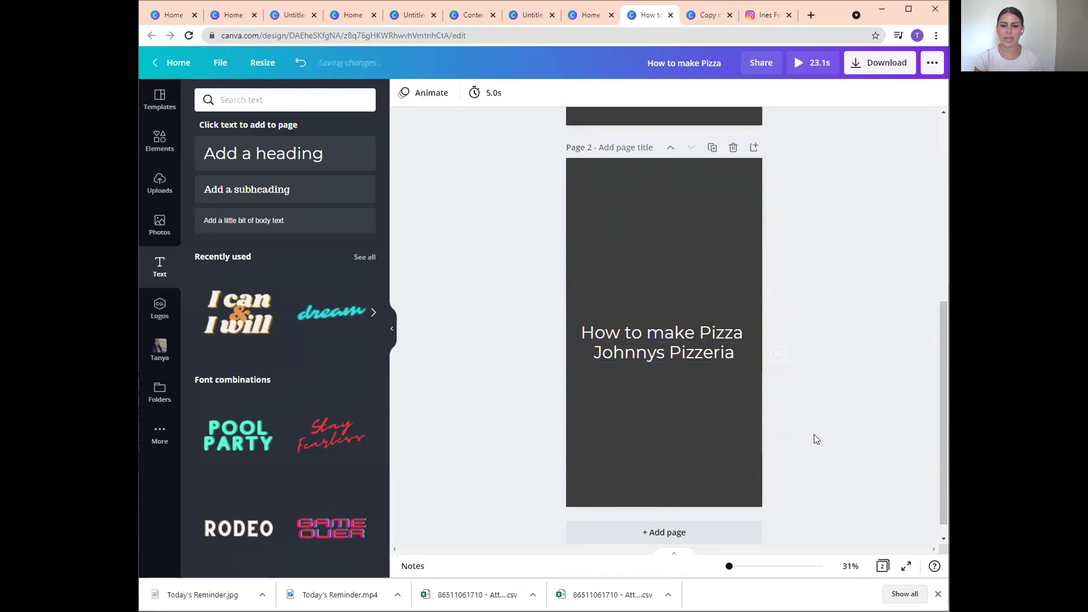
Set the download file type to JPG and restrict the export to page 2.
click(880, 63)
click(864, 149)
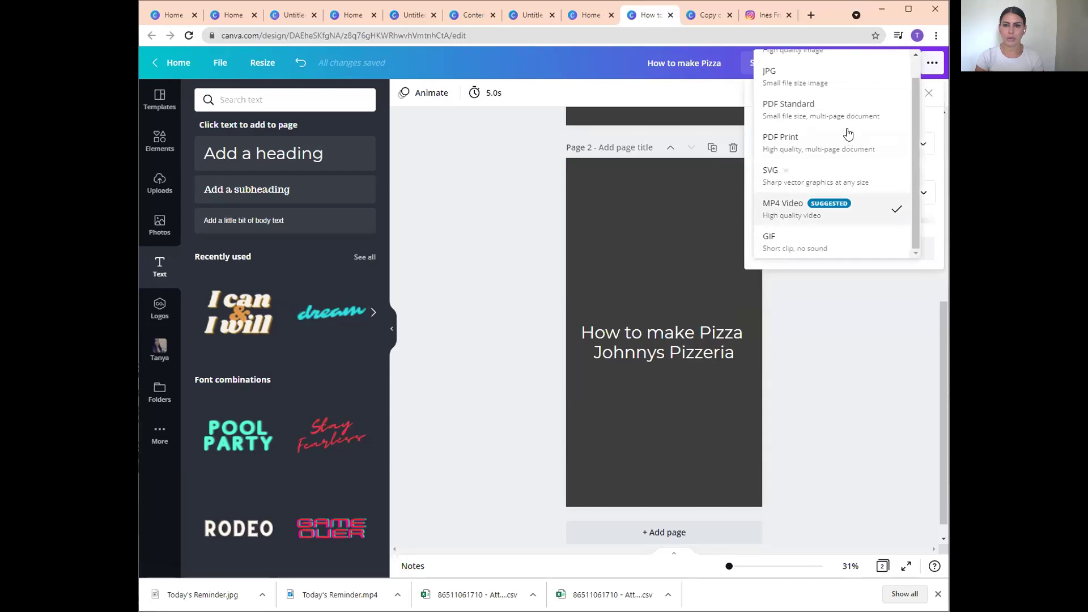
click(861, 79)
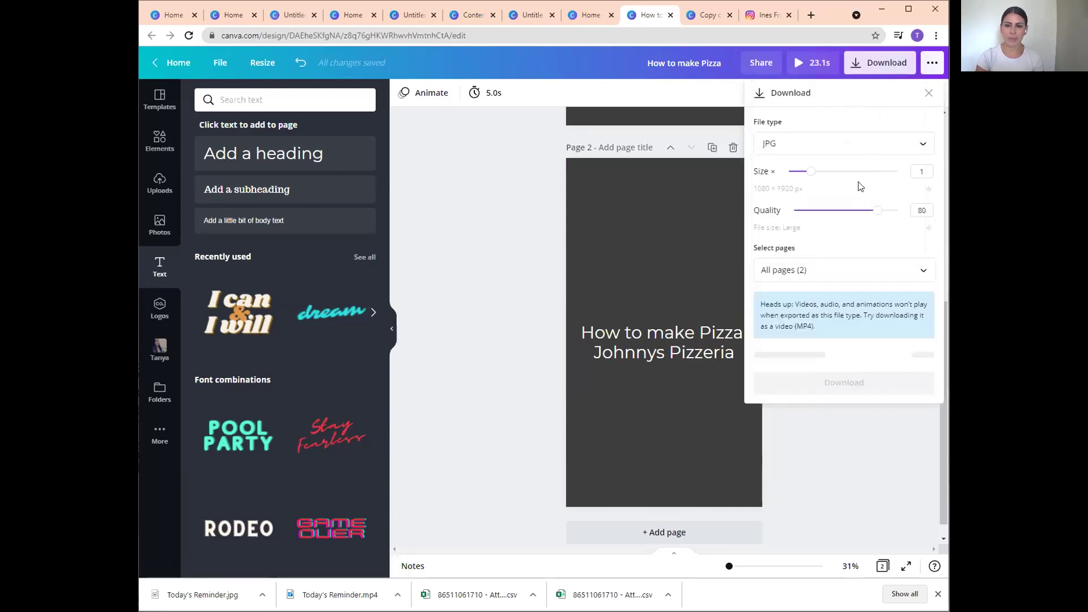
click(923, 271)
click(905, 374)
click(900, 409)
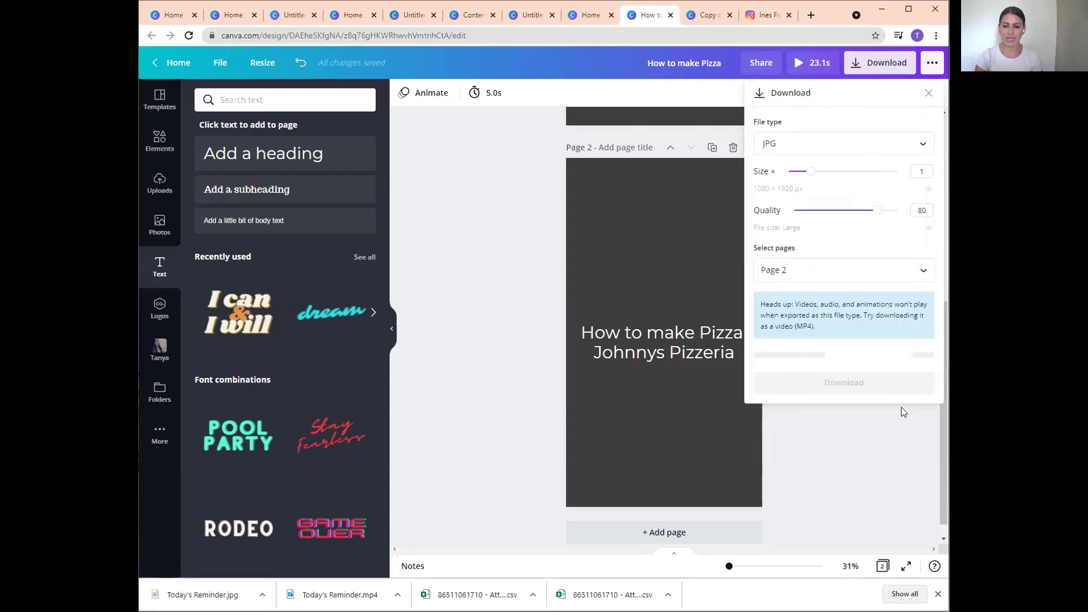
Return to the pastor's Instagram profile and open the "Why Do You Call Me Good?" video post.
click(753, 15)
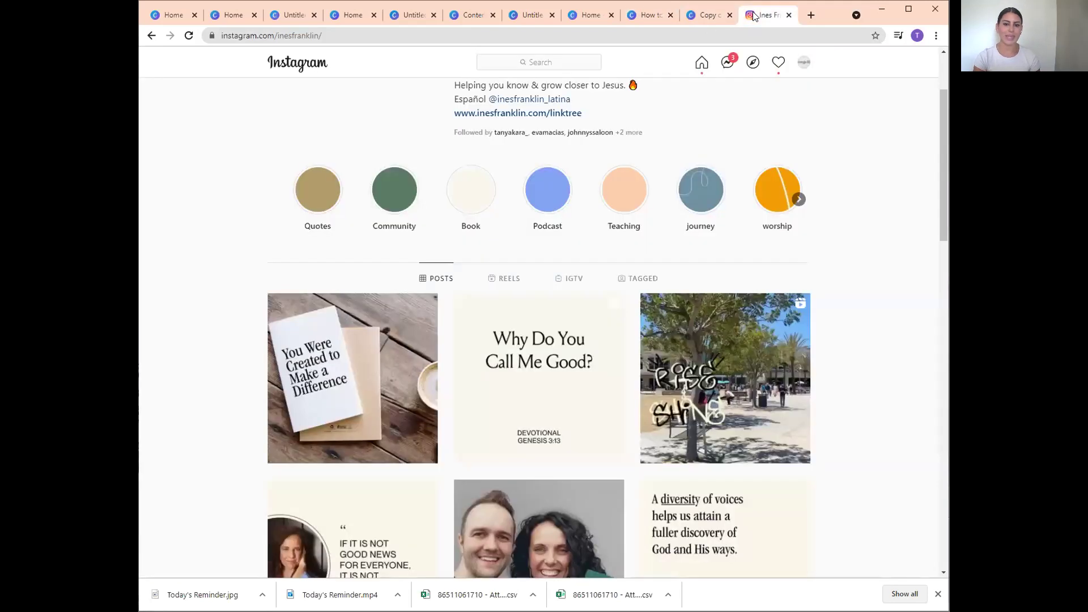
click(554, 321)
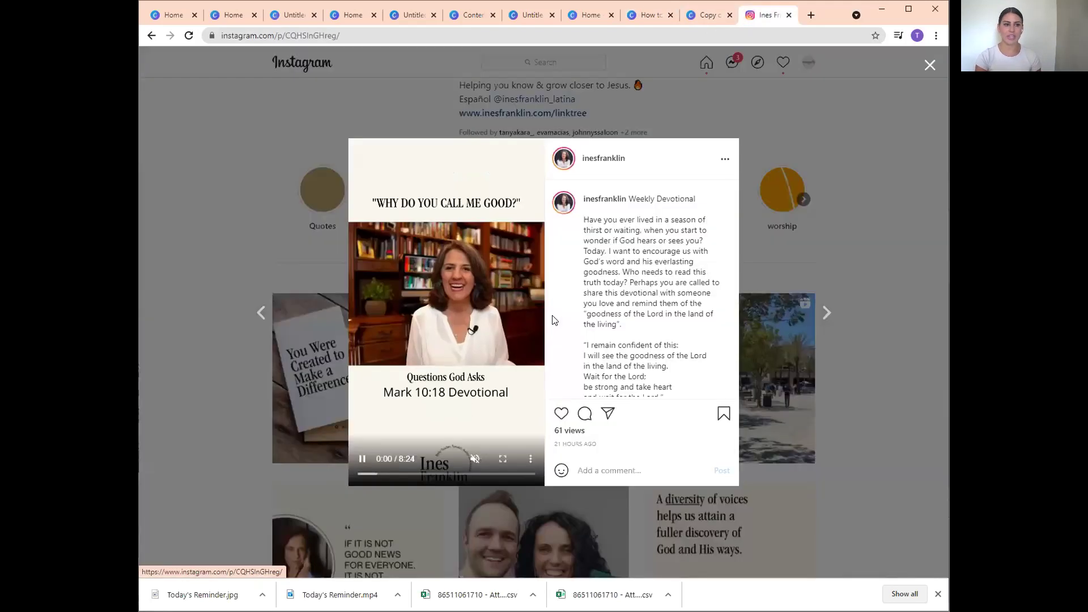
Close the open Instagram video post, then close the Copy of Today's Reminder design and the Instagram profile.
click(806, 258)
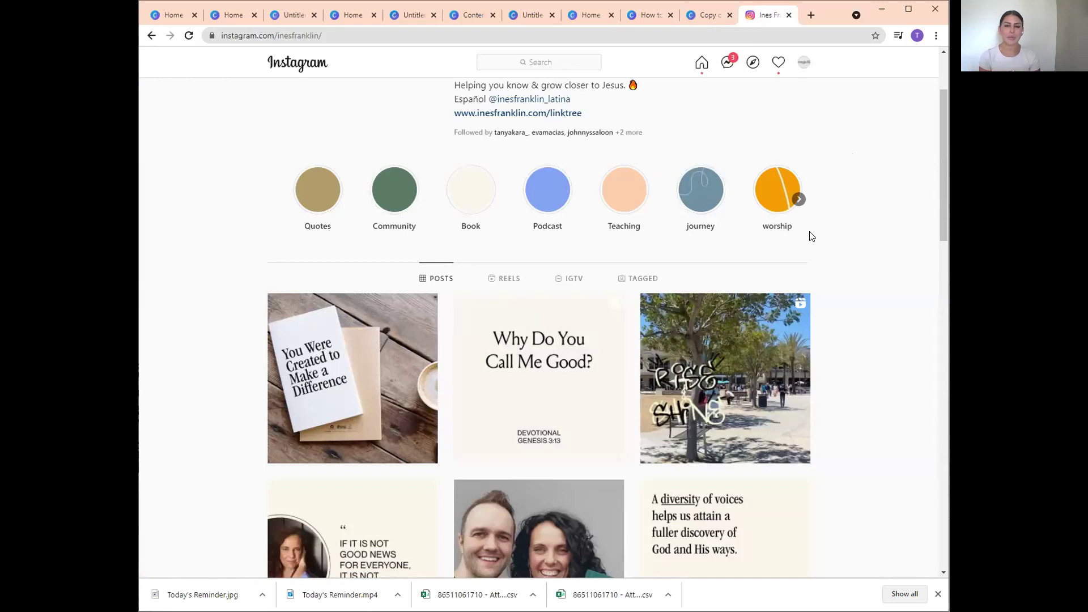
scroll(872, 331, down, 1)
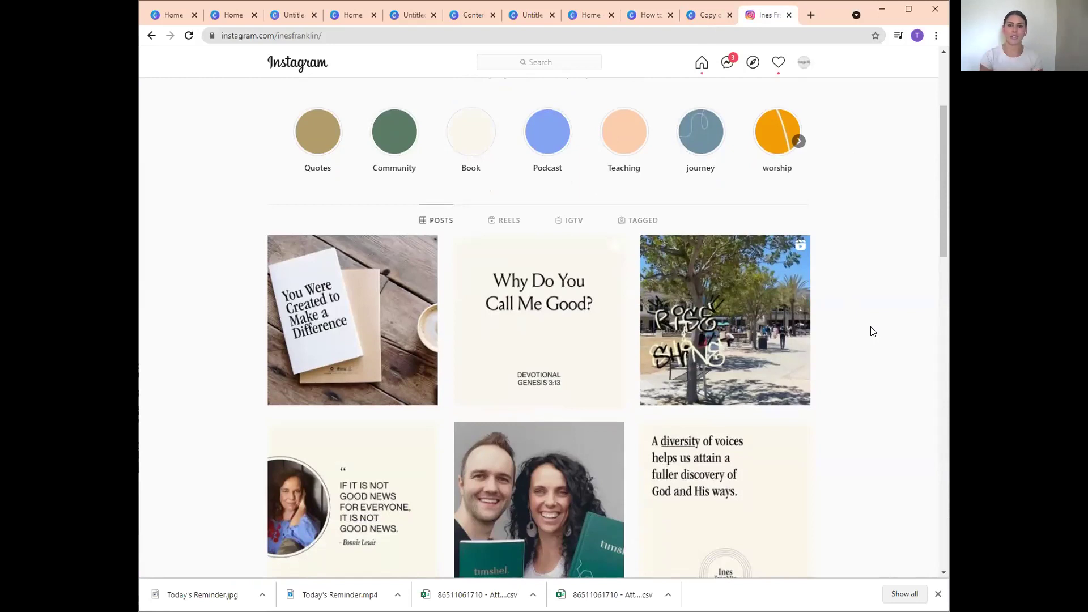
click(709, 17)
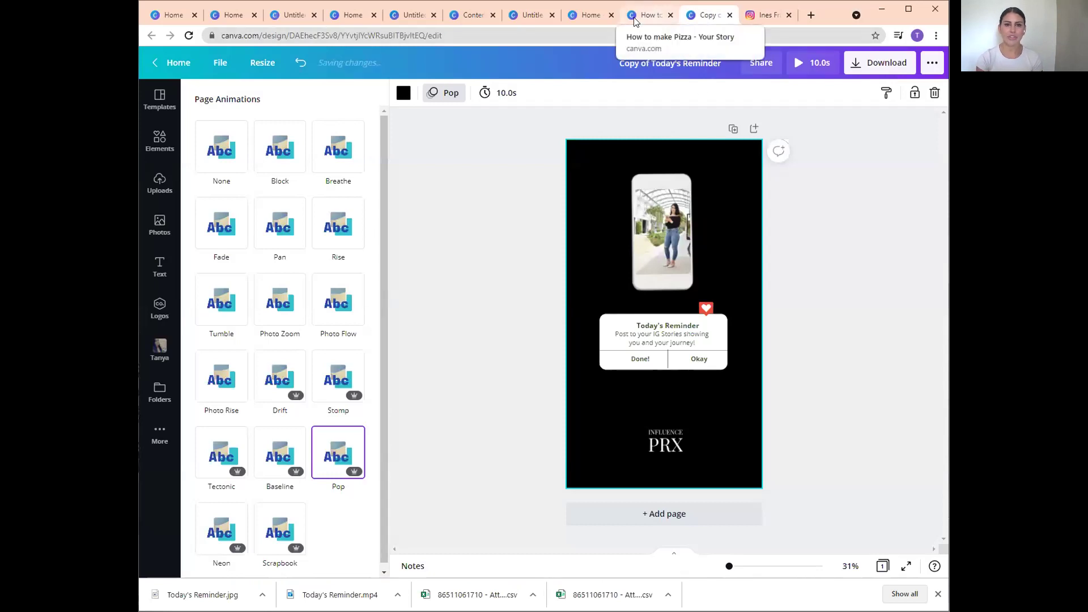
click(730, 15)
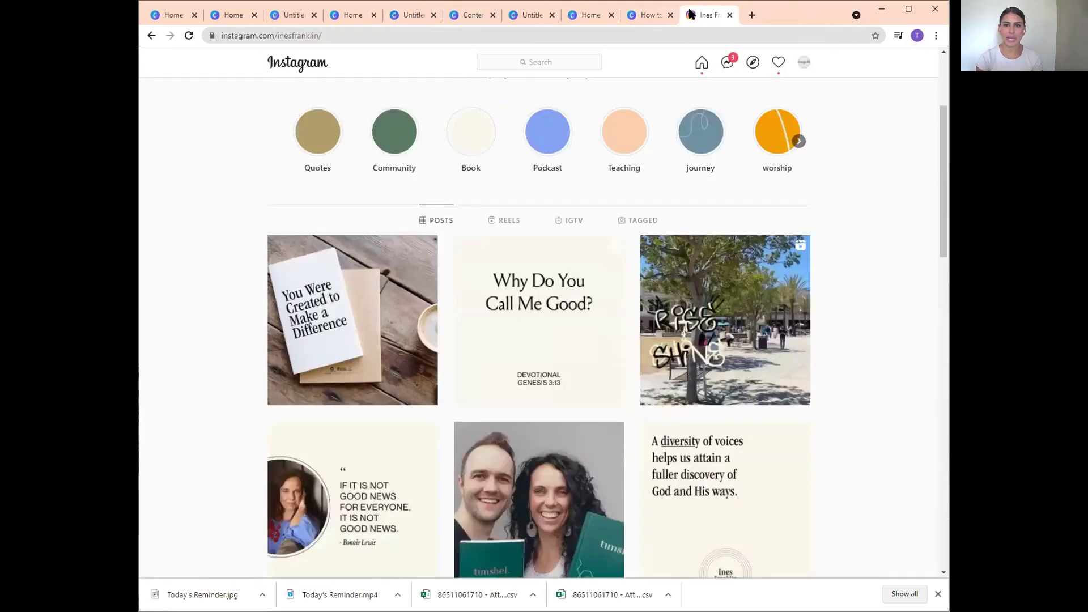
click(656, 17)
click(705, 15)
click(730, 14)
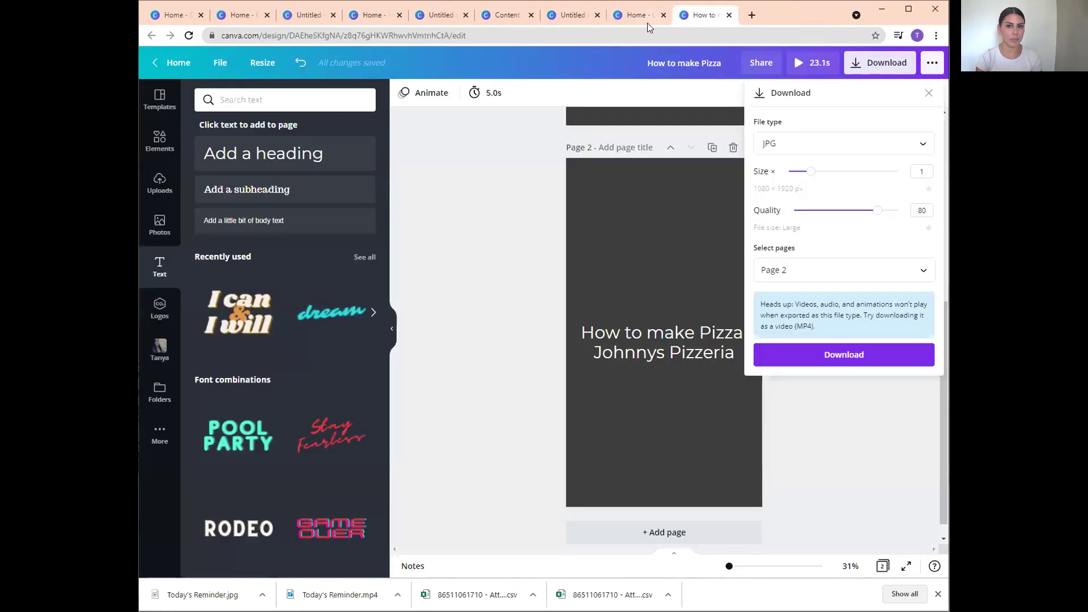
Switch to the blank untitled Instagram Post design and close it.
click(644, 17)
click(571, 17)
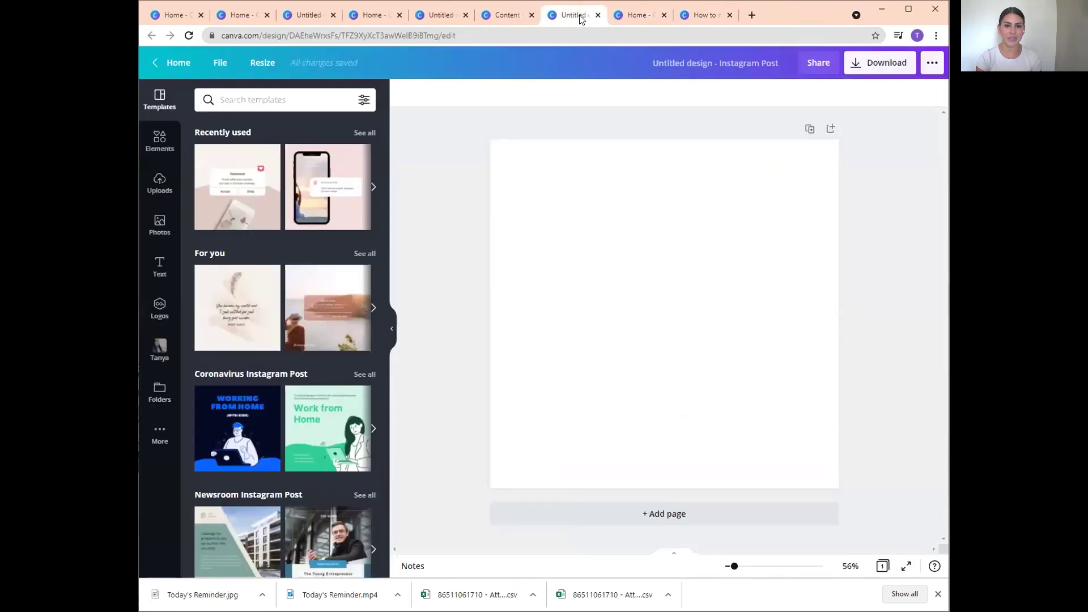
click(598, 16)
Return to the Content Creation Wokshop June 2021 presentation and show the Tutorial slide on page 5.
click(510, 16)
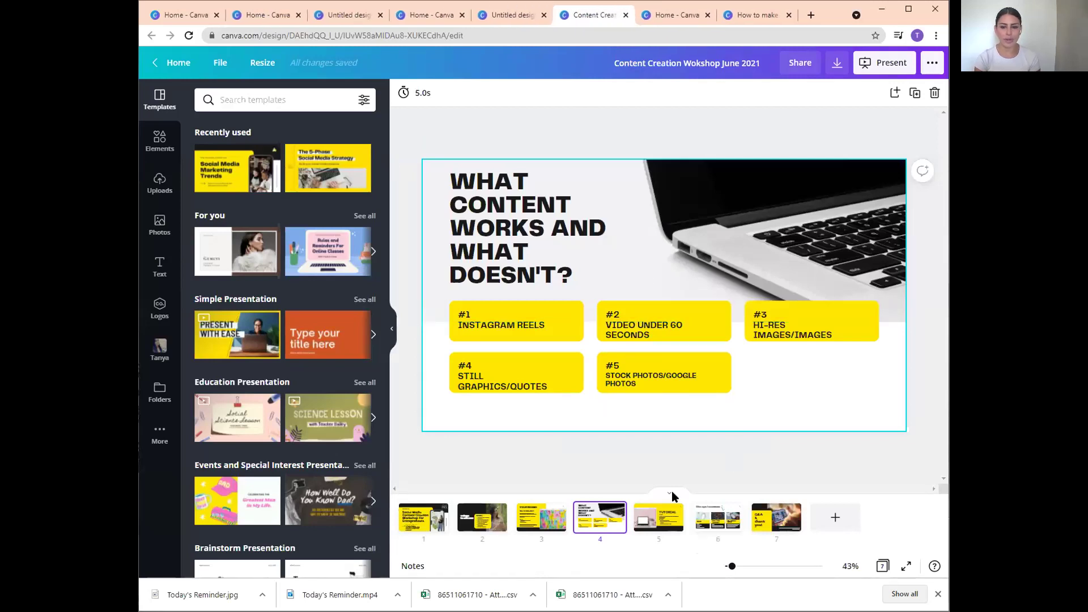
click(883, 62)
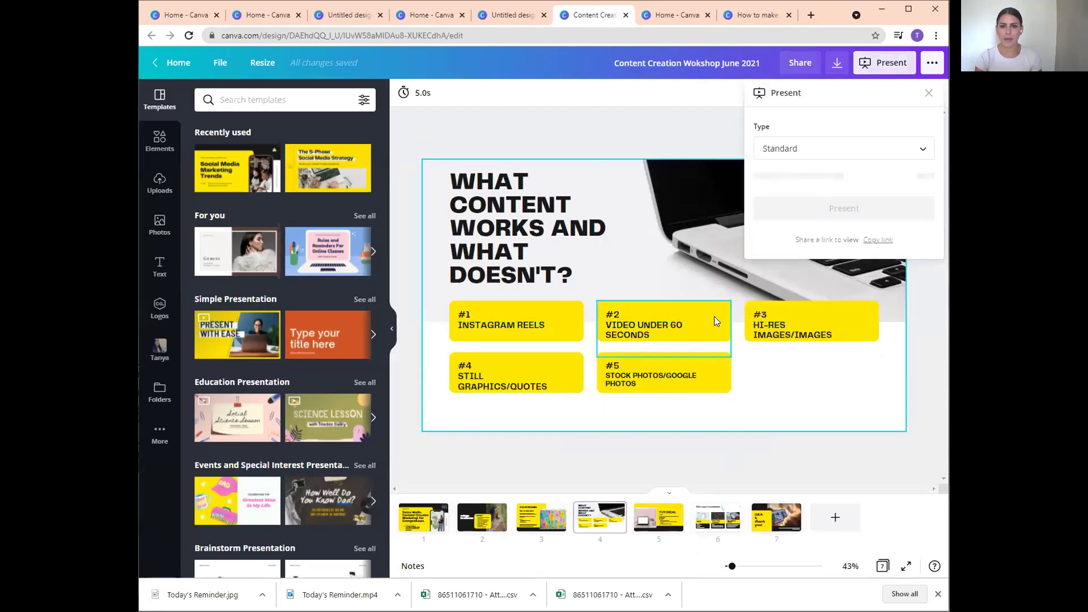
click(671, 503)
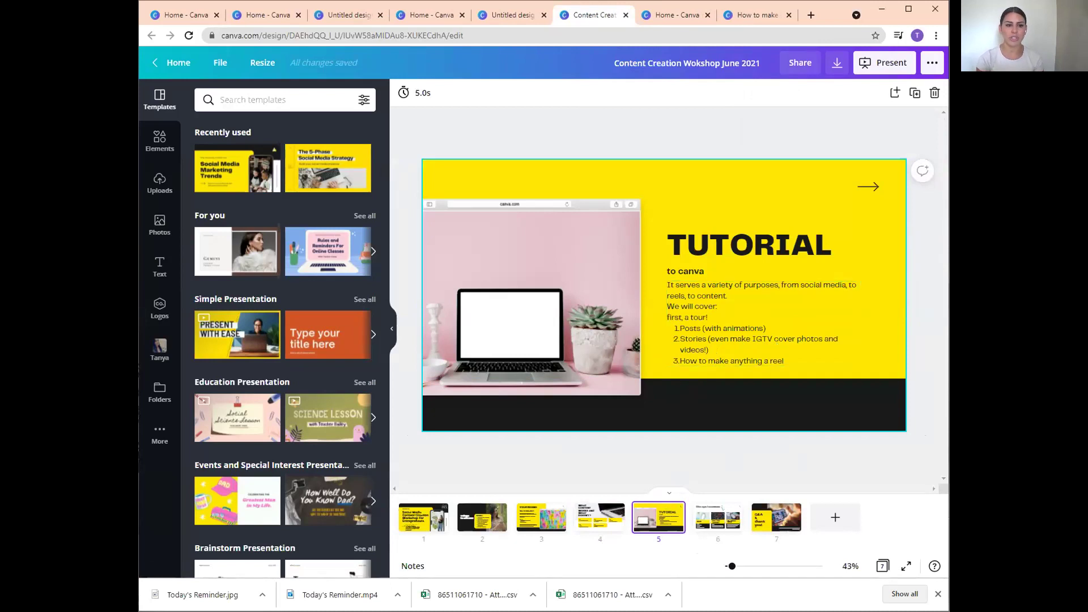
Display the uploaded videos in the media library beside the Tutorial slide.
click(164, 189)
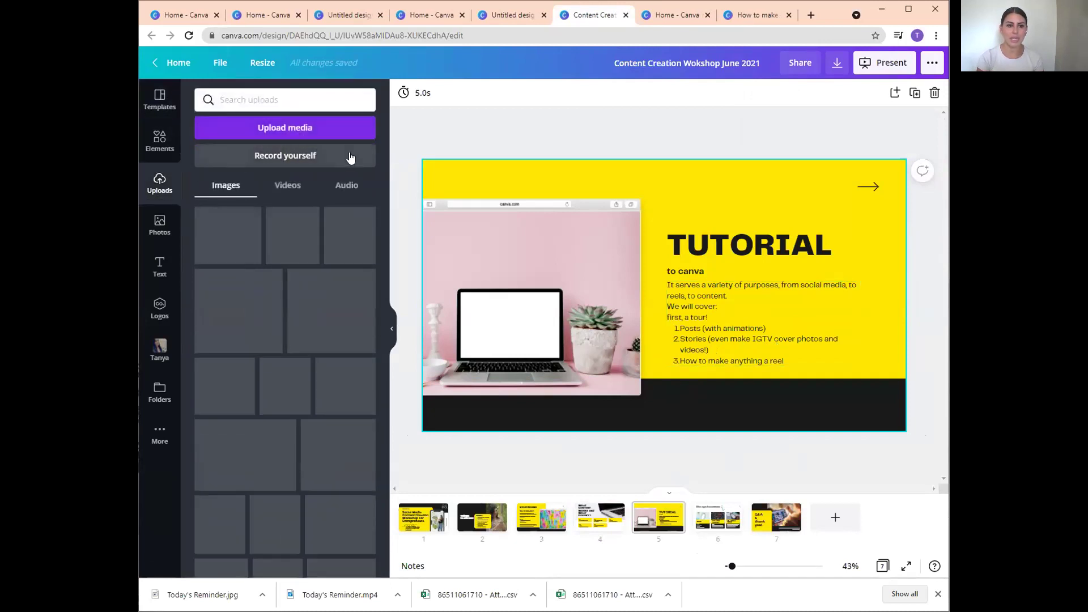
click(290, 189)
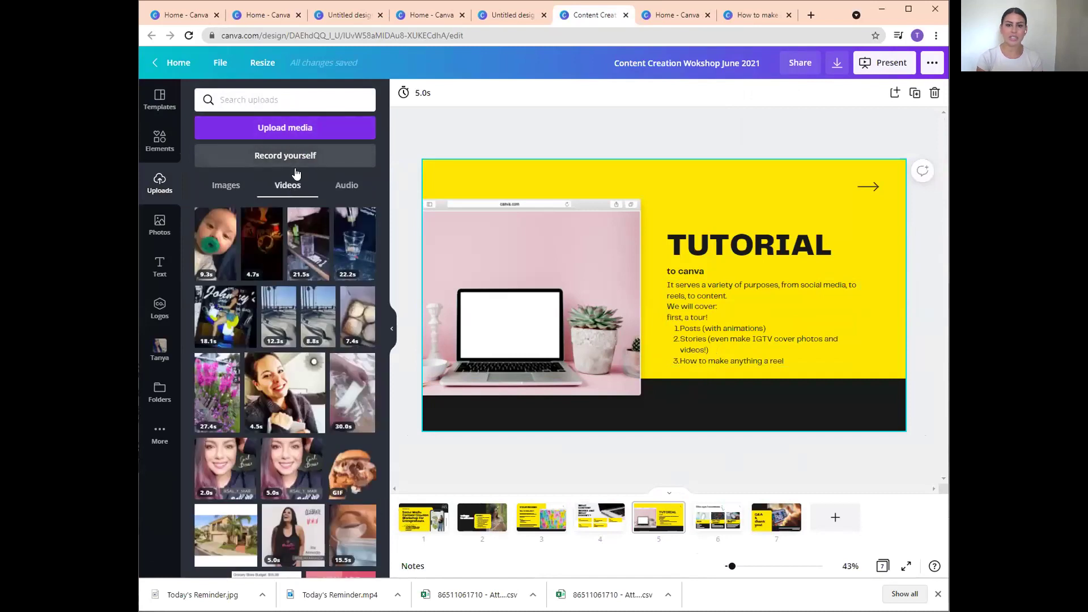
Close the blank untitled Instagram post design, leaving the other open designs in place.
mouse_move(286, 299)
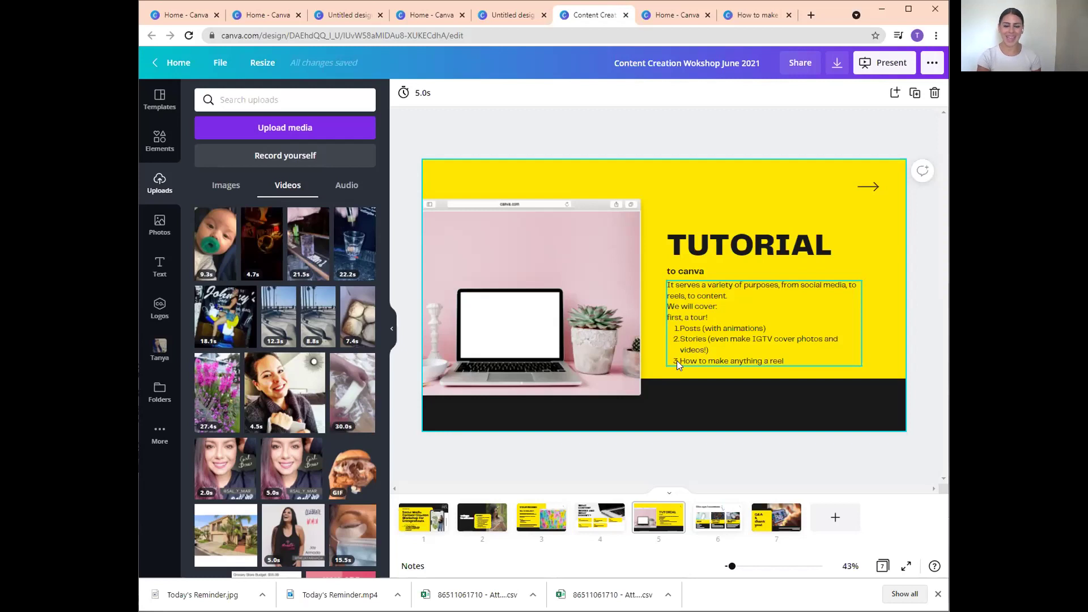
click(508, 20)
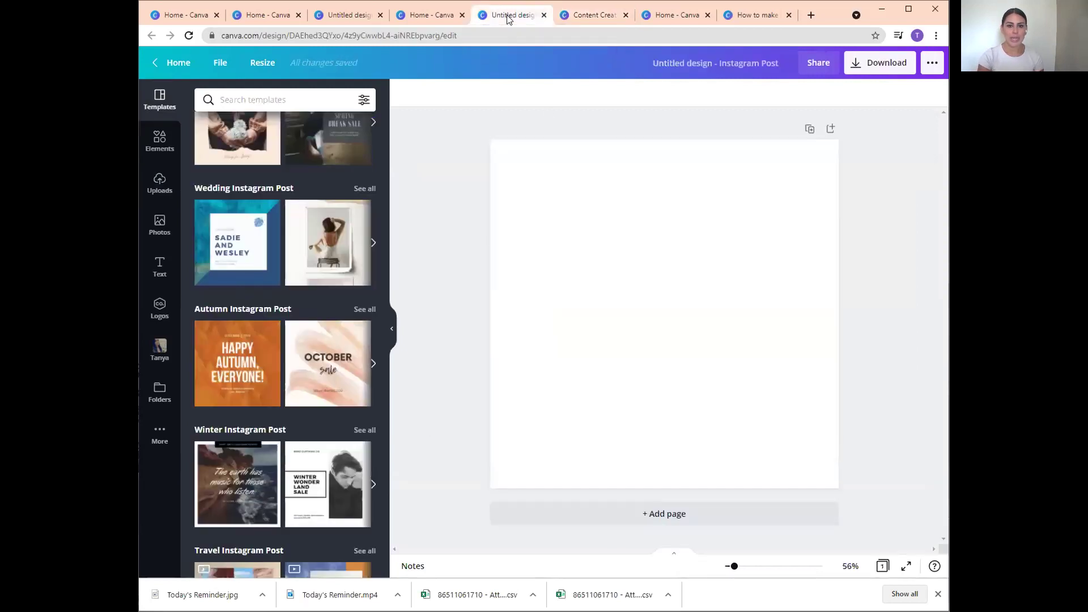
click(544, 16)
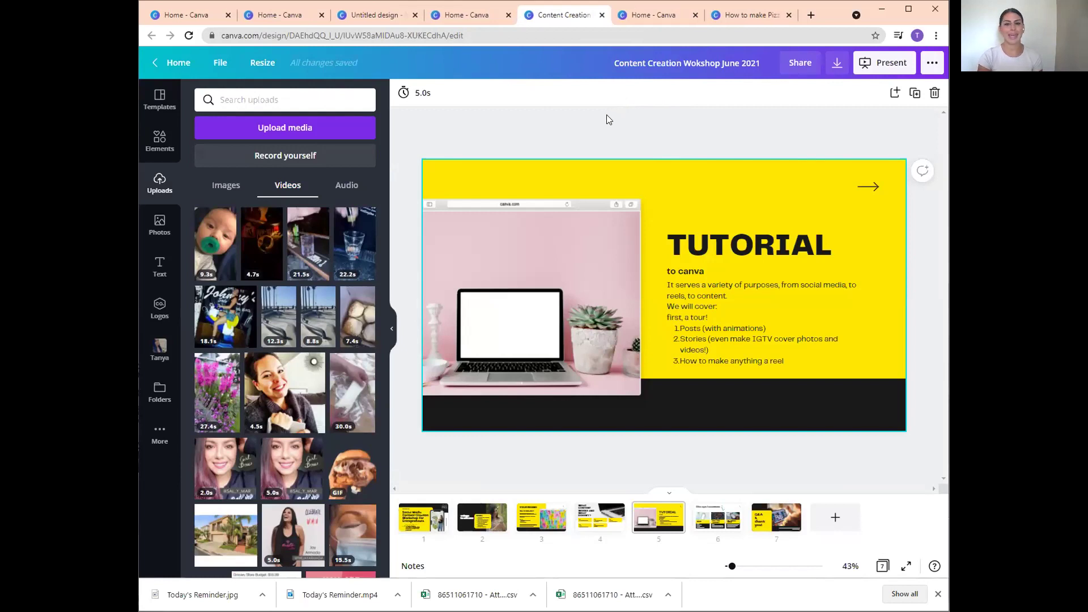
Switch to Instagram by loading the real estate broker's profile in place of the "How to make Pizza" design.
click(731, 16)
click(725, 32)
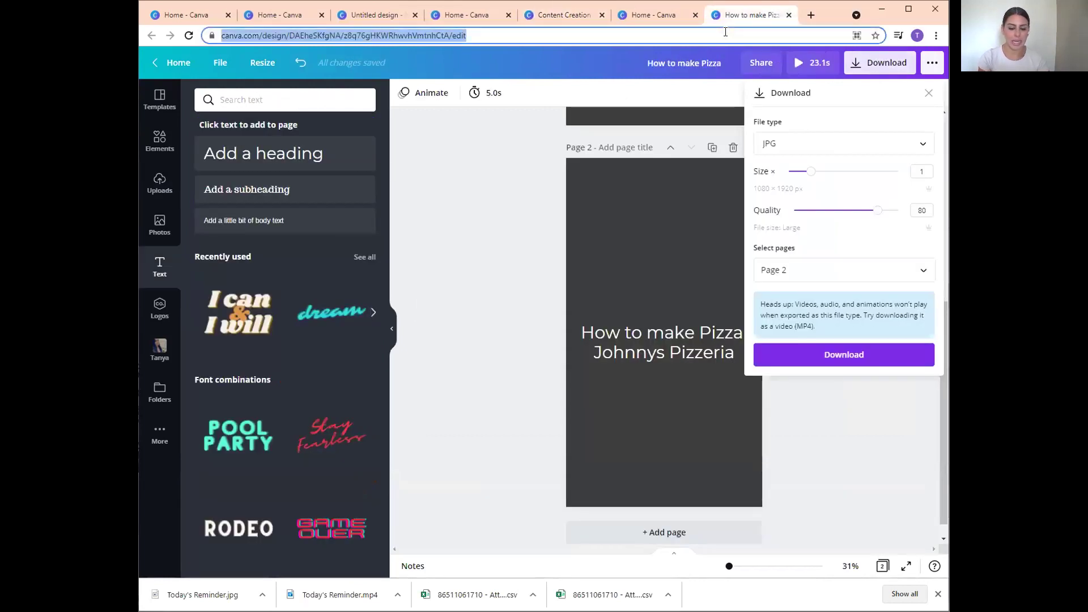
text(instar)
key(BackSpace)
text(gram.com)
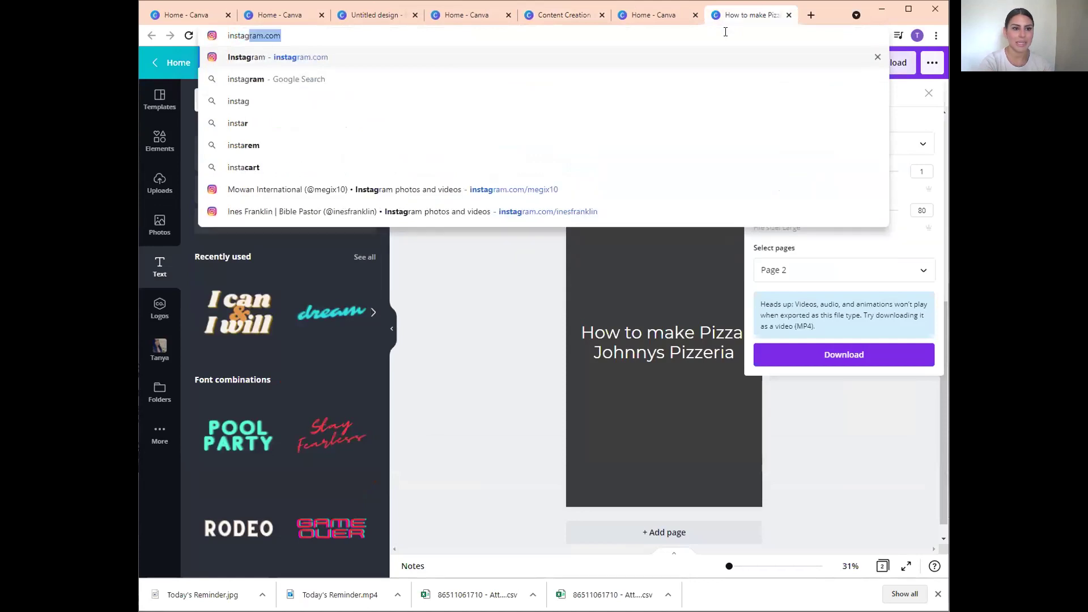
text(/kate)
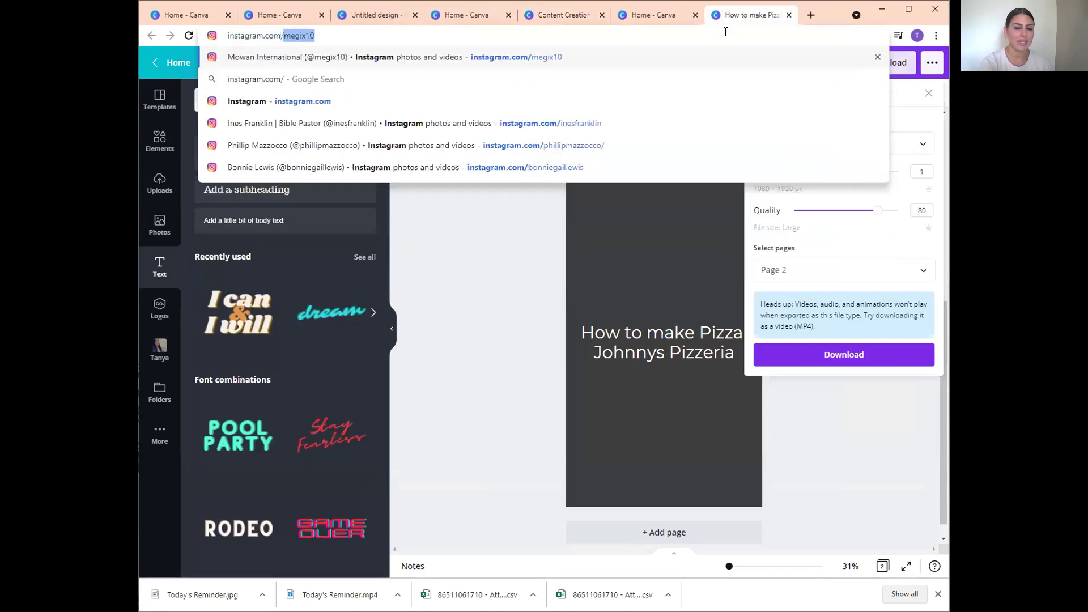
key(Return)
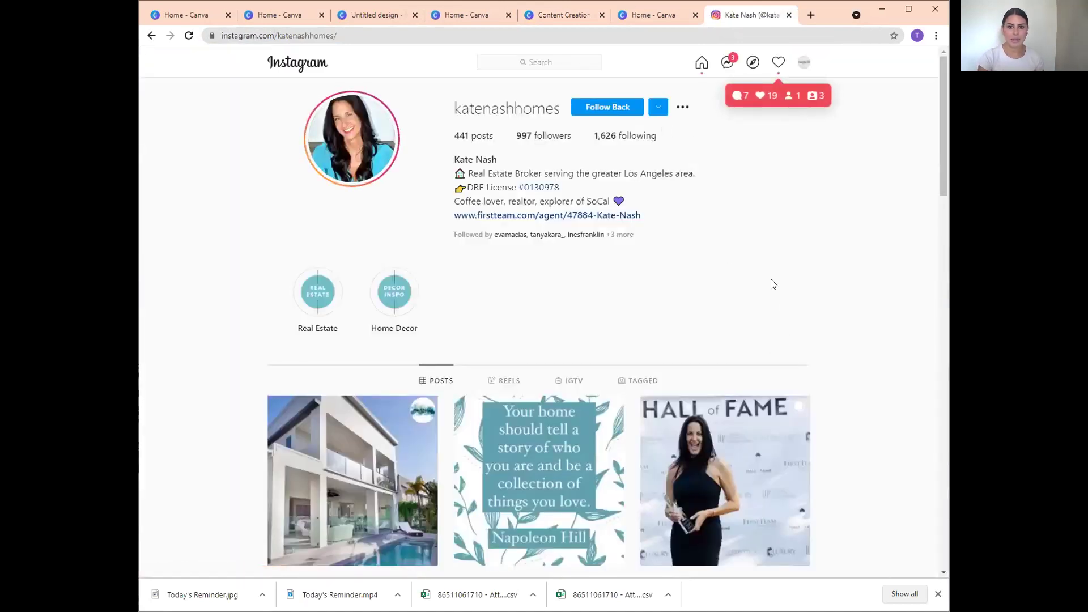
Show the broker profile's reels and view the Memorial Day reel and the "Our homes should inspire us" quote reel.
click(495, 378)
scroll(791, 306, down, 4)
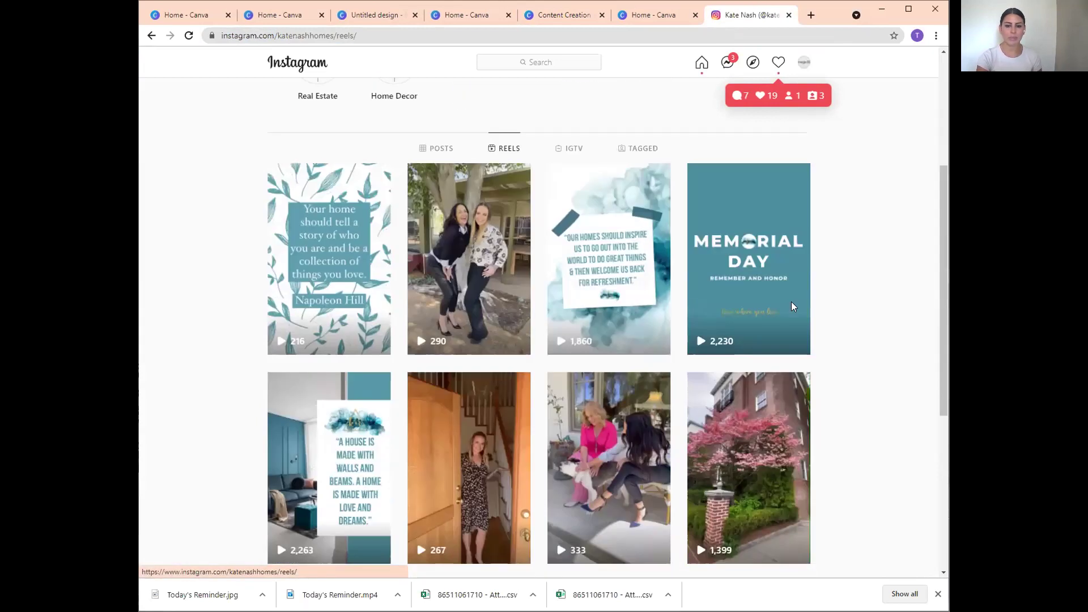
click(763, 290)
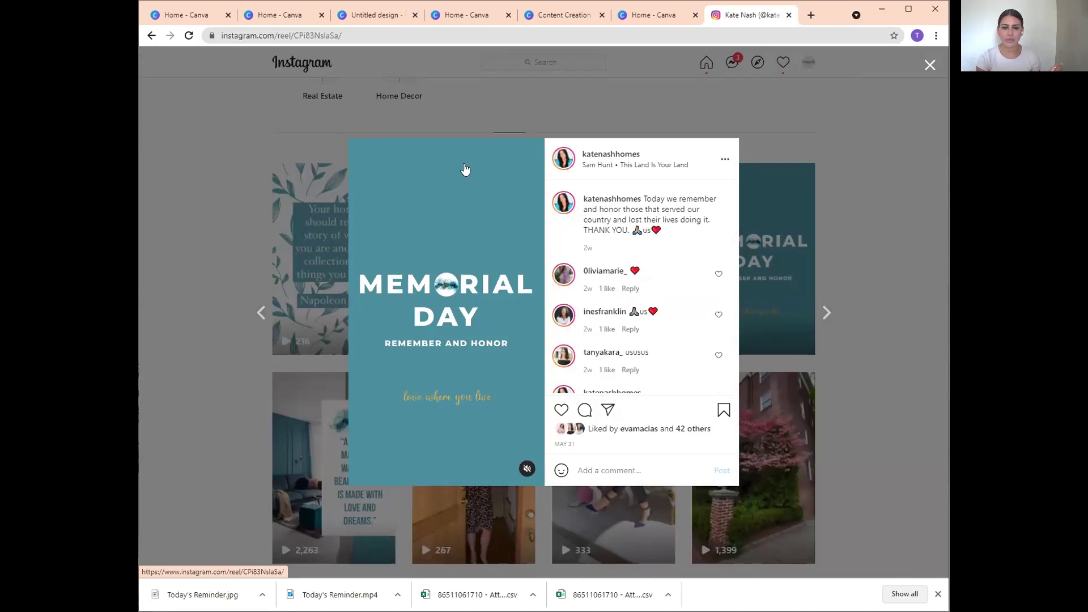
click(831, 400)
click(640, 266)
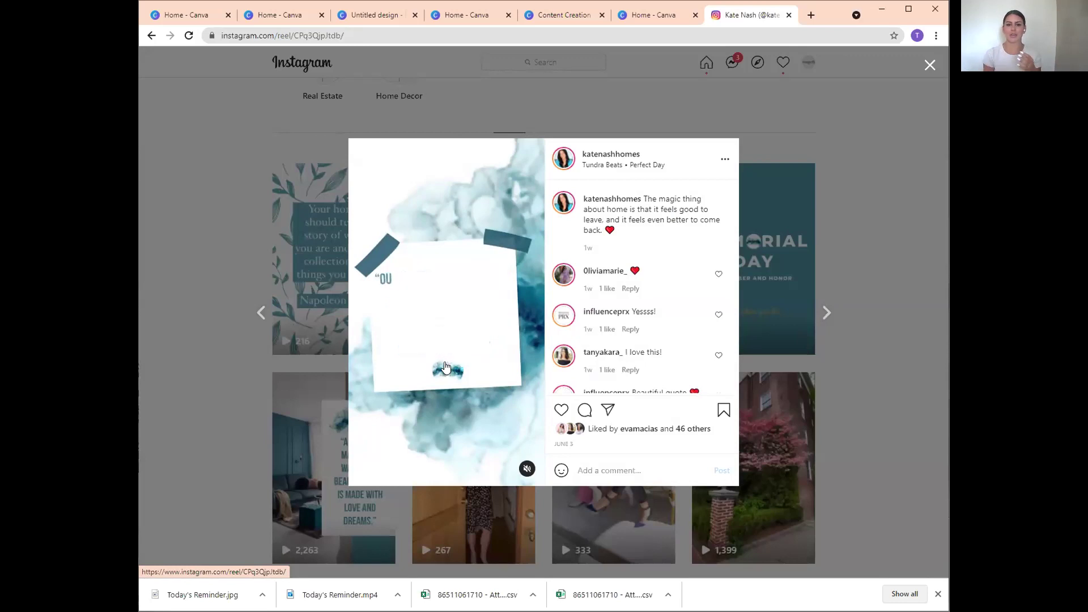
click(930, 65)
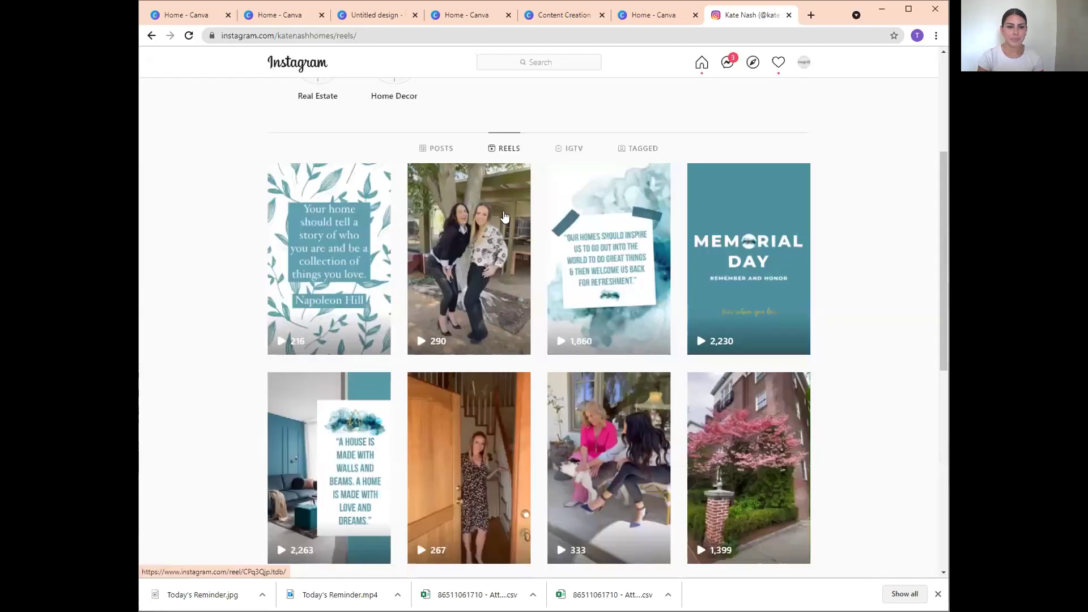
View the Napoleon Hill home quote reel and the "A house is made with walls and beams" reel.
click(358, 275)
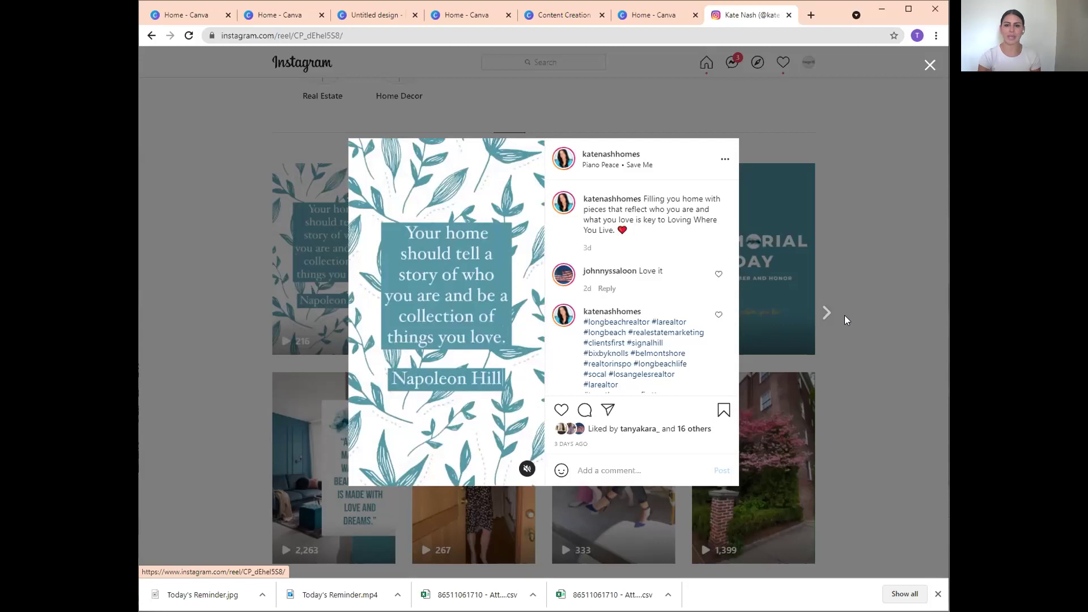
click(887, 323)
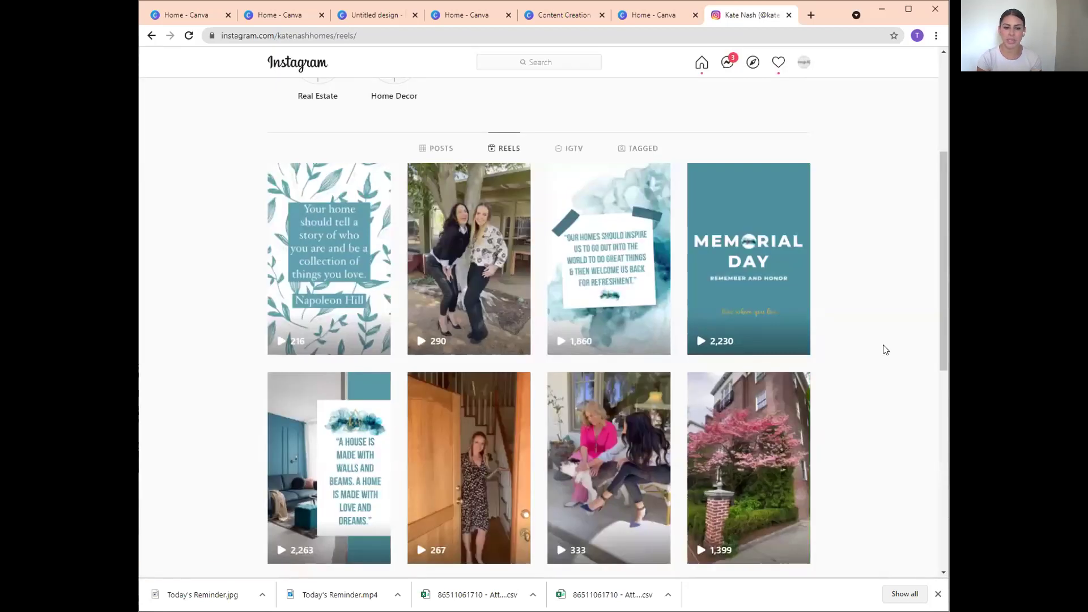
click(370, 417)
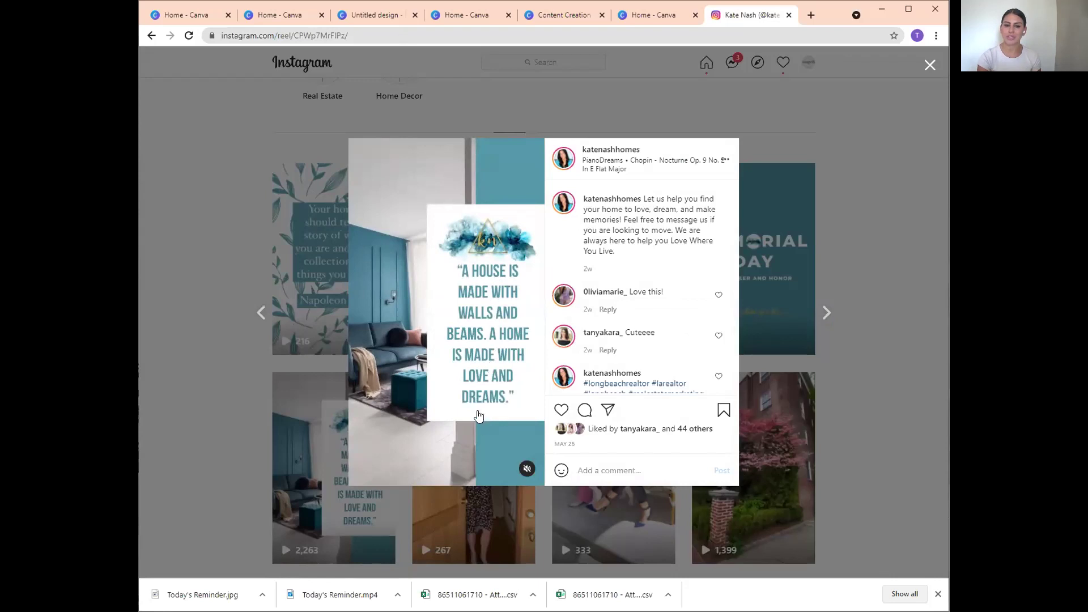
click(869, 327)
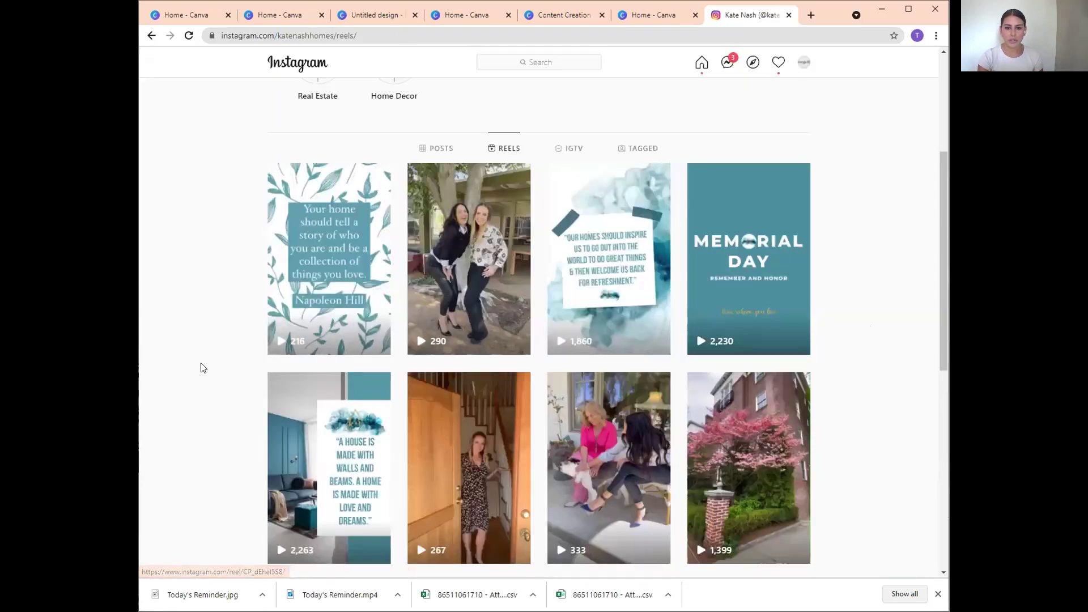
Go back to the profile's posts and view the "Dream Home Recipe" graphic post.
scroll(205, 364, down, 1)
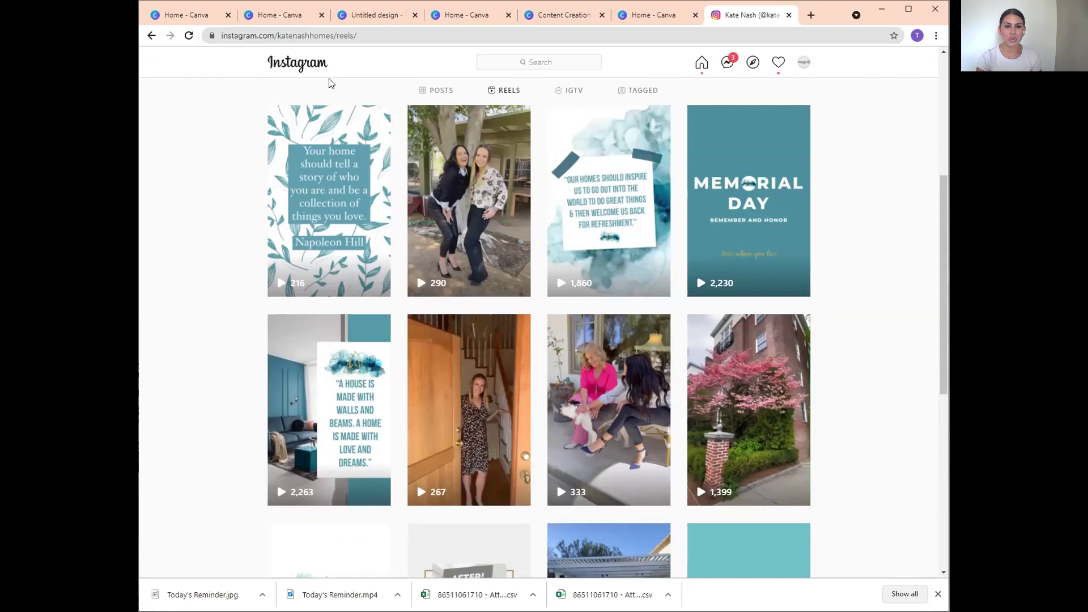
click(437, 90)
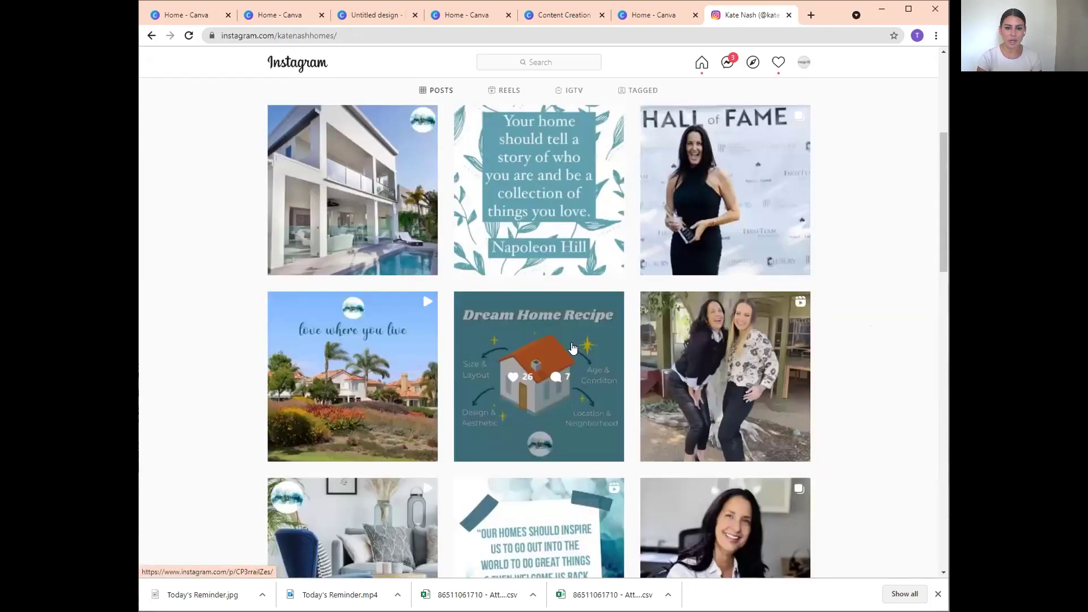
click(556, 337)
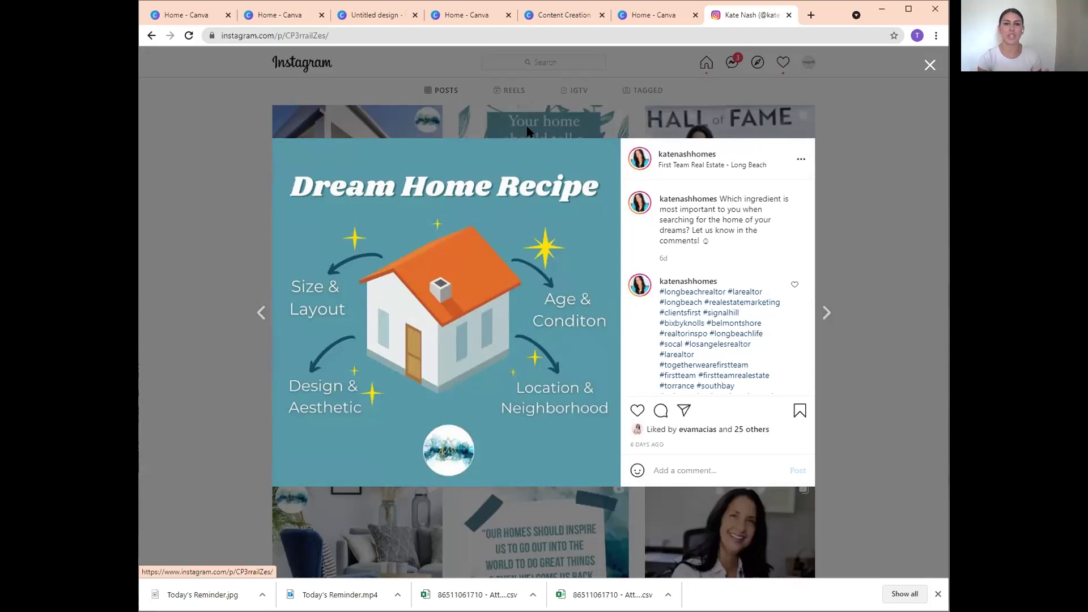
click(886, 329)
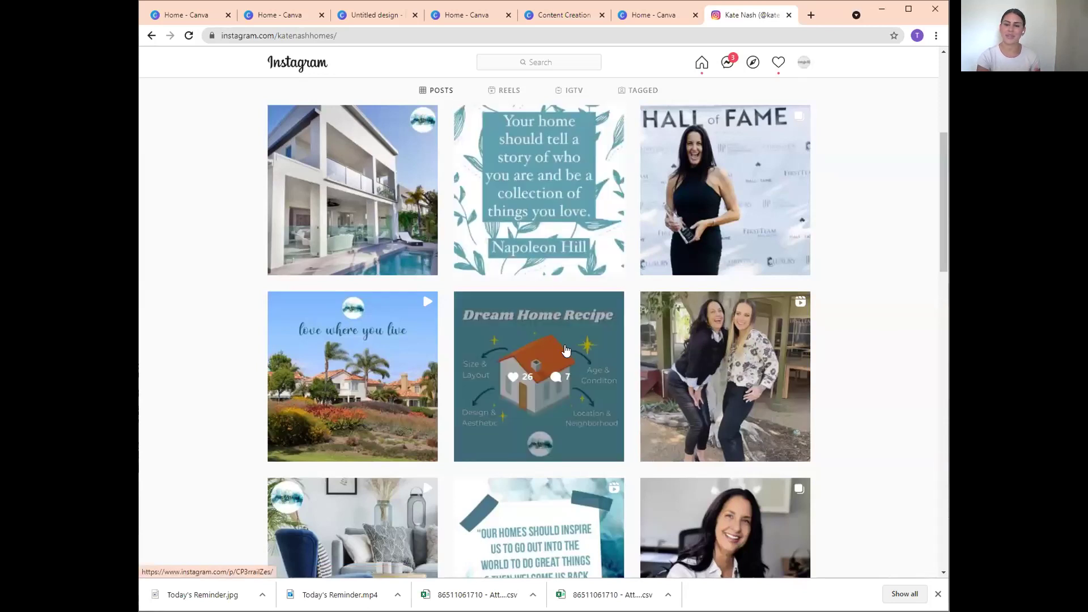
Look over the profile's other posts and examine the cover designs and play counts across its reels.
scroll(876, 410, down, 3)
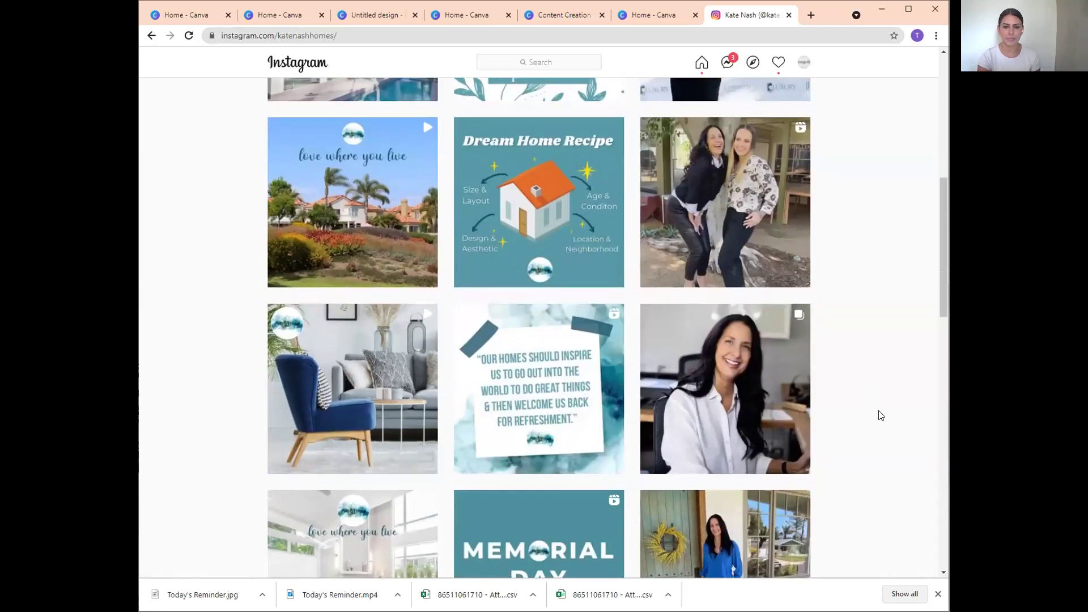
scroll(879, 413, down, 1)
scroll(524, 259, up, 2)
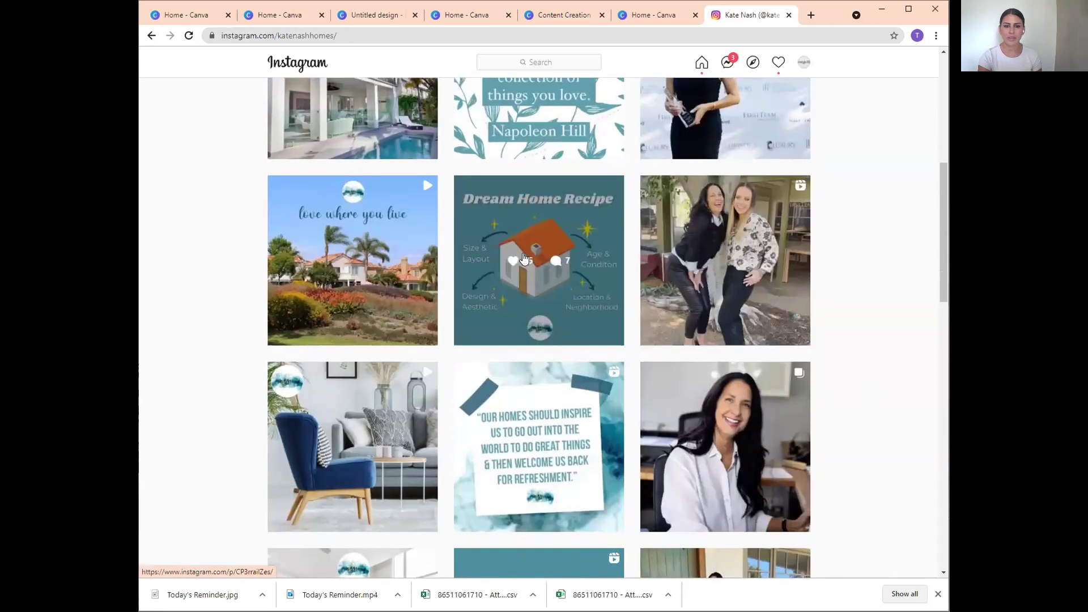
scroll(524, 259, up, 4)
click(504, 207)
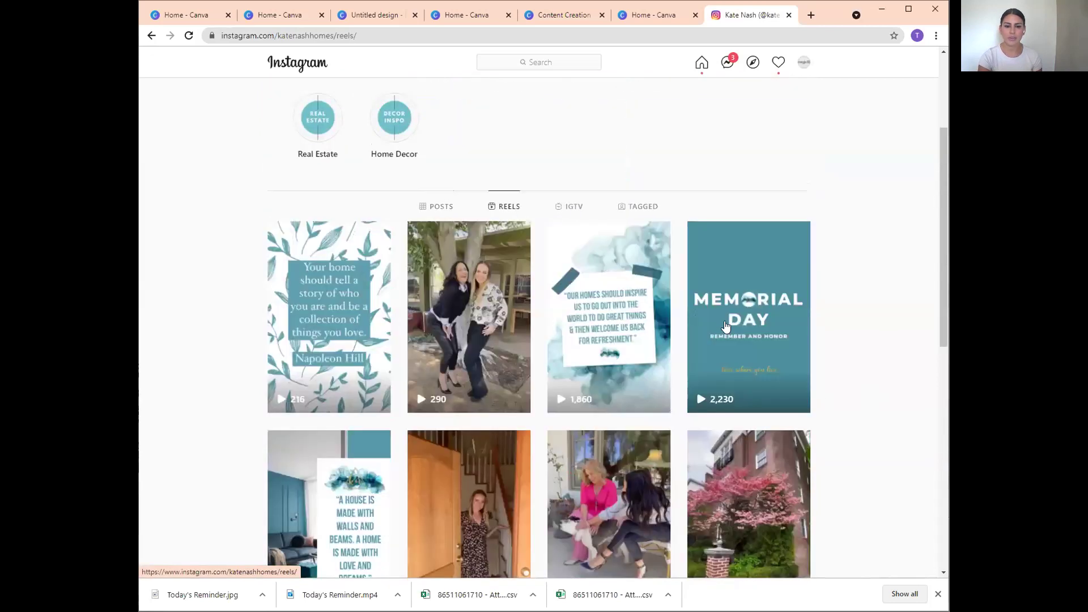
scroll(855, 393, down, 1)
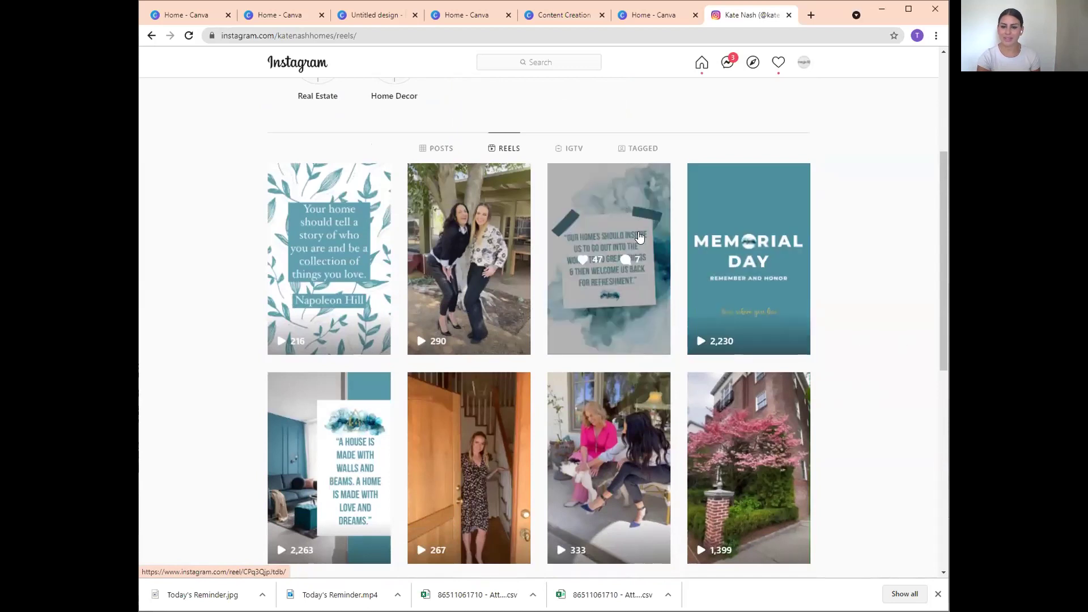
scroll(756, 337, down, 4)
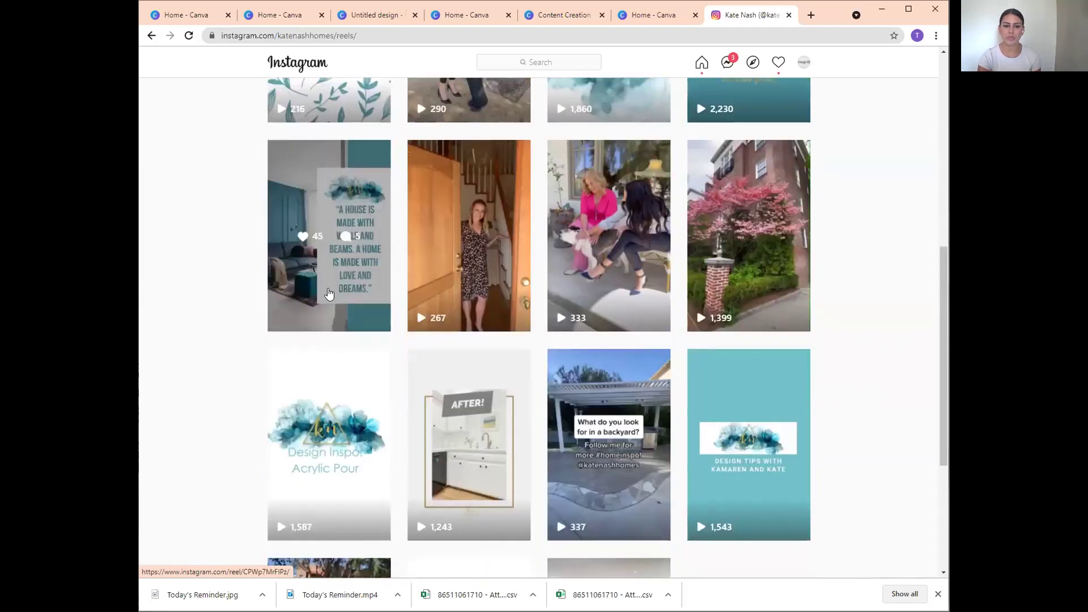
scroll(793, 415, down, 2)
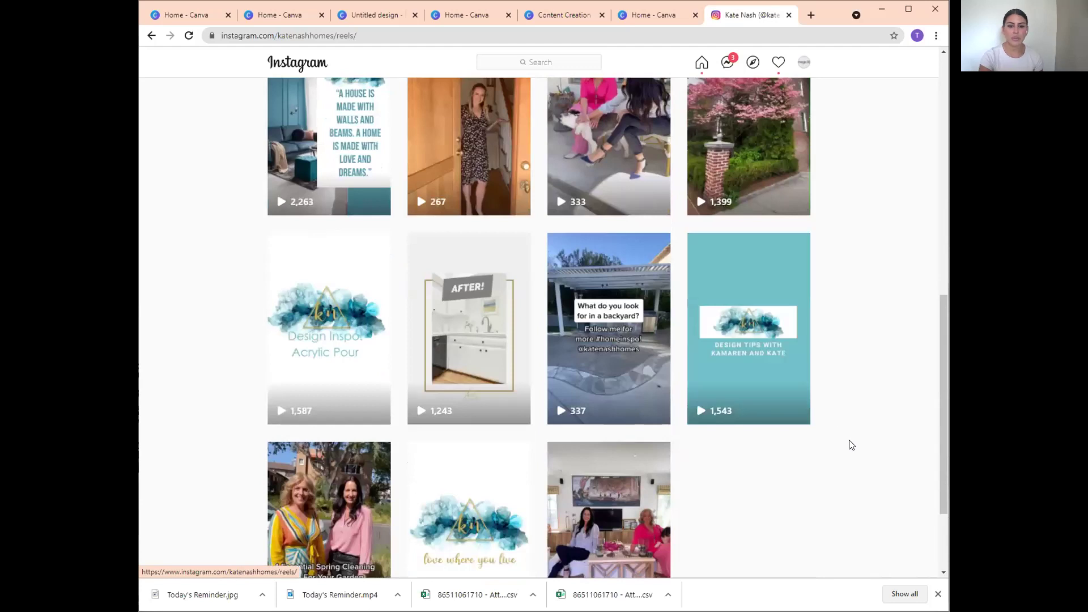
scroll(844, 436, up, 6)
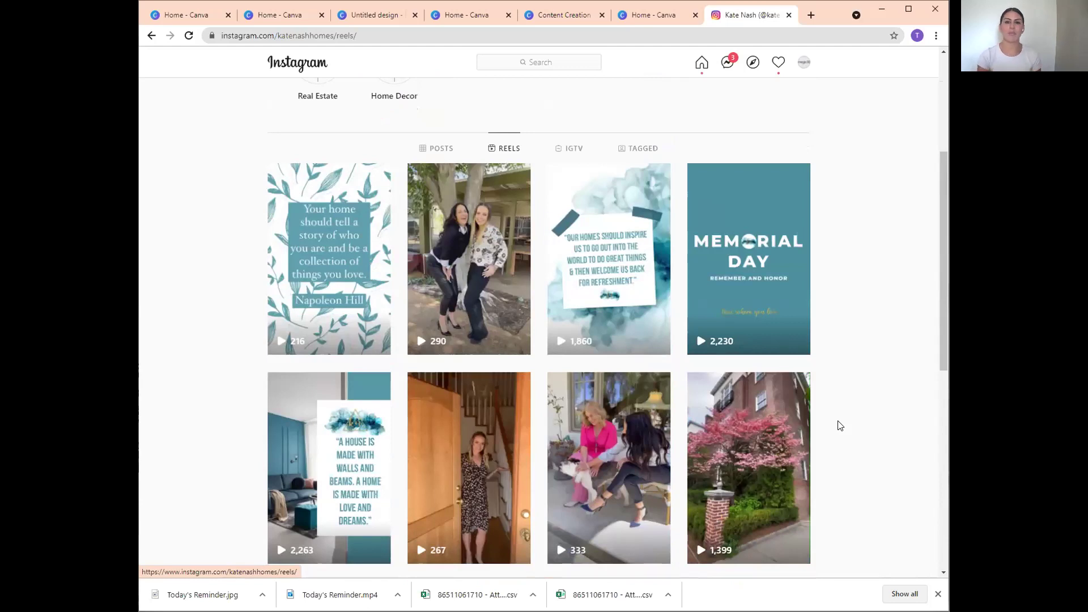
Open the influenceprx Instagram profile.
click(575, 67)
click(395, 35)
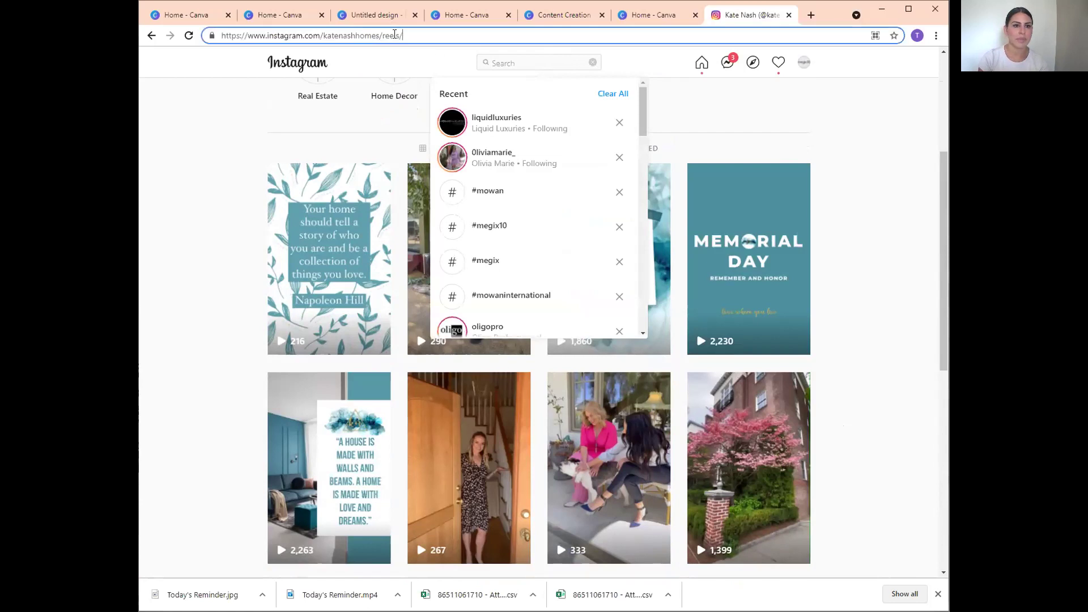
drag(420, 34, 325, 38)
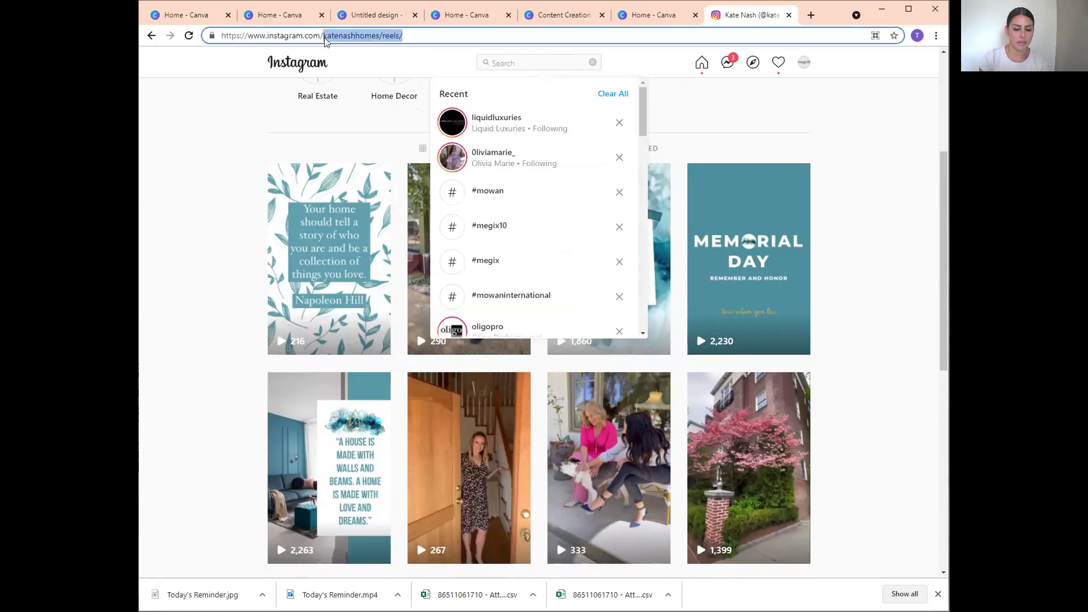
text(influenceprx)
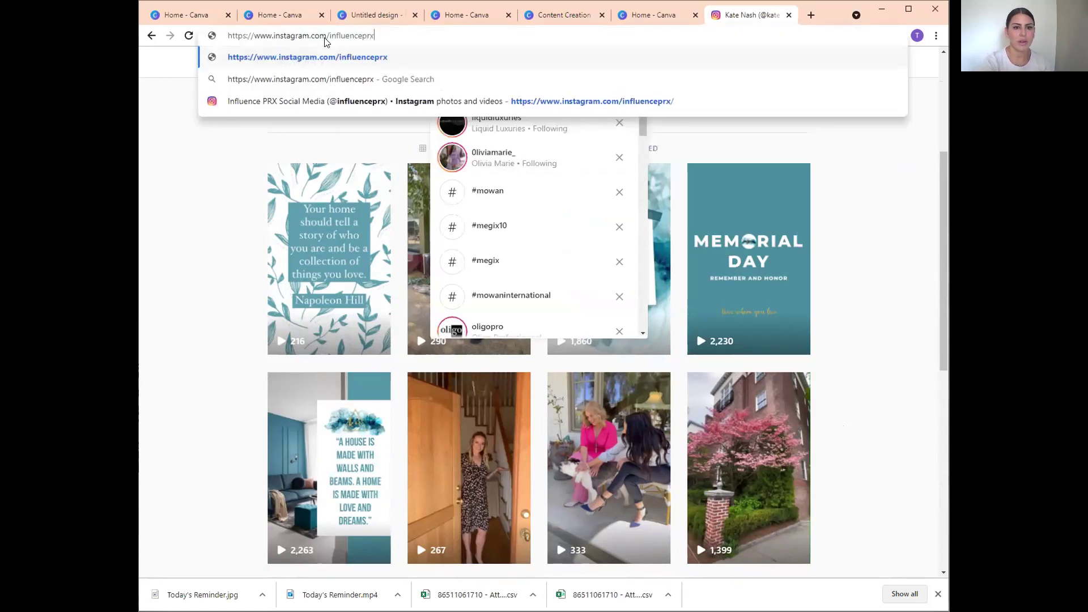
key(Return)
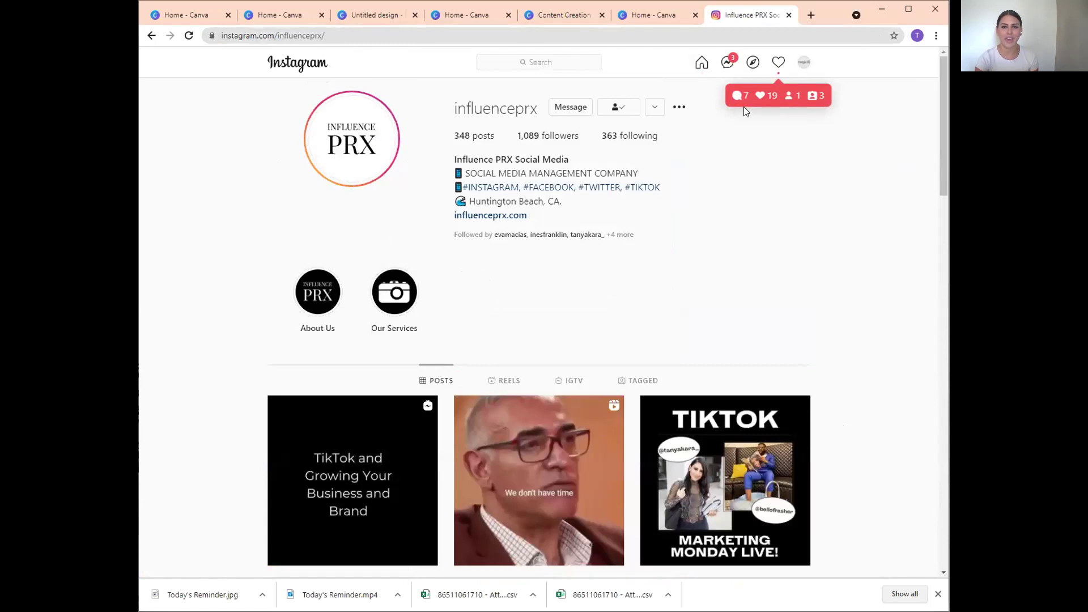
Show the influenceprx reels and compare the play counts of the quote reels with those of the filmed ones.
scroll(885, 345, down, 3)
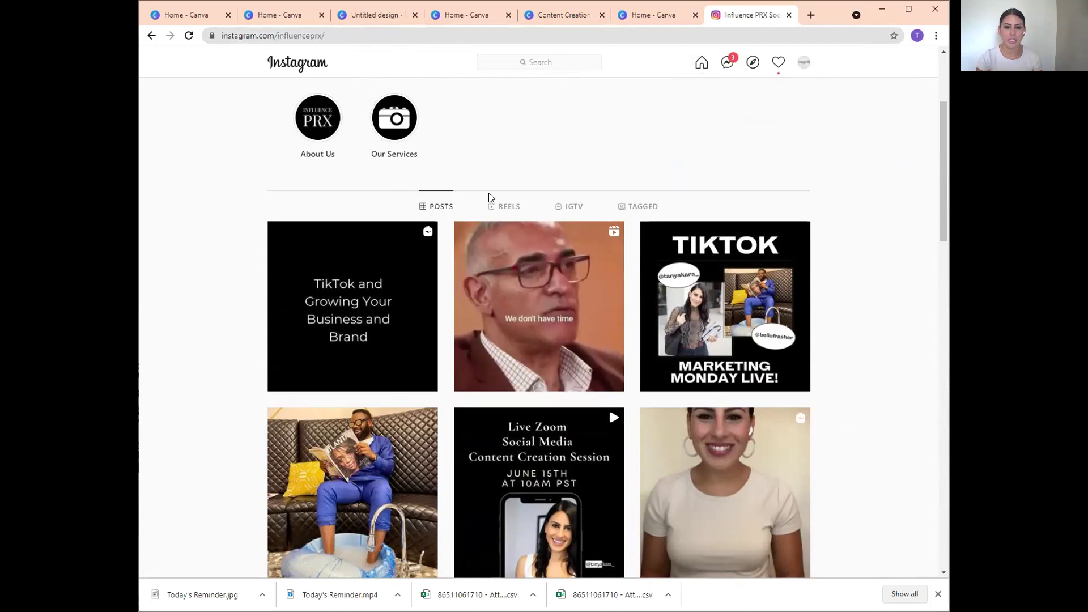
click(501, 206)
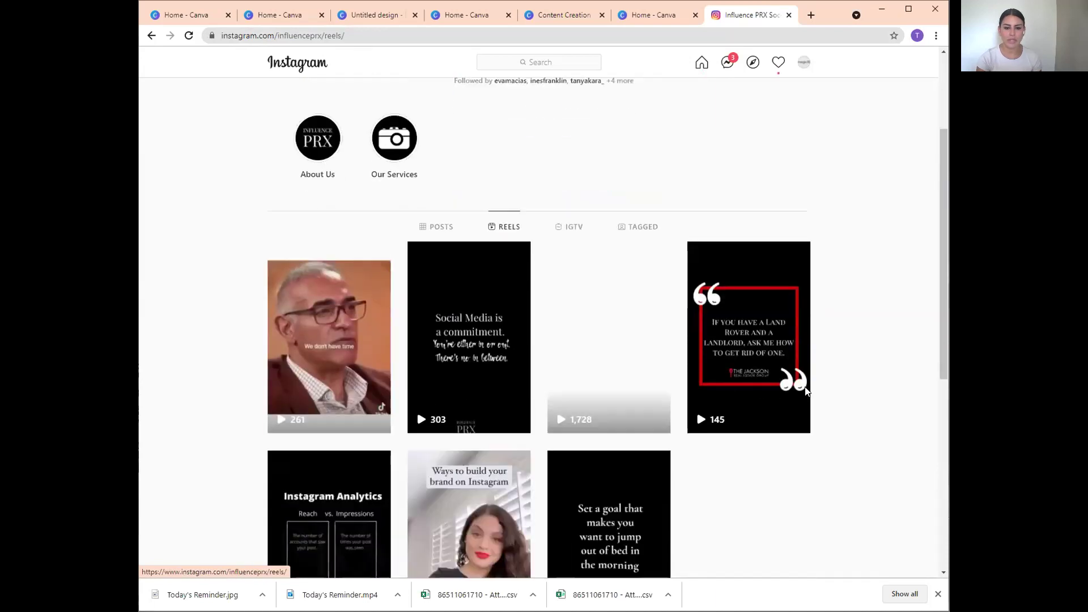
scroll(839, 402, down, 1)
scroll(852, 418, down, 1)
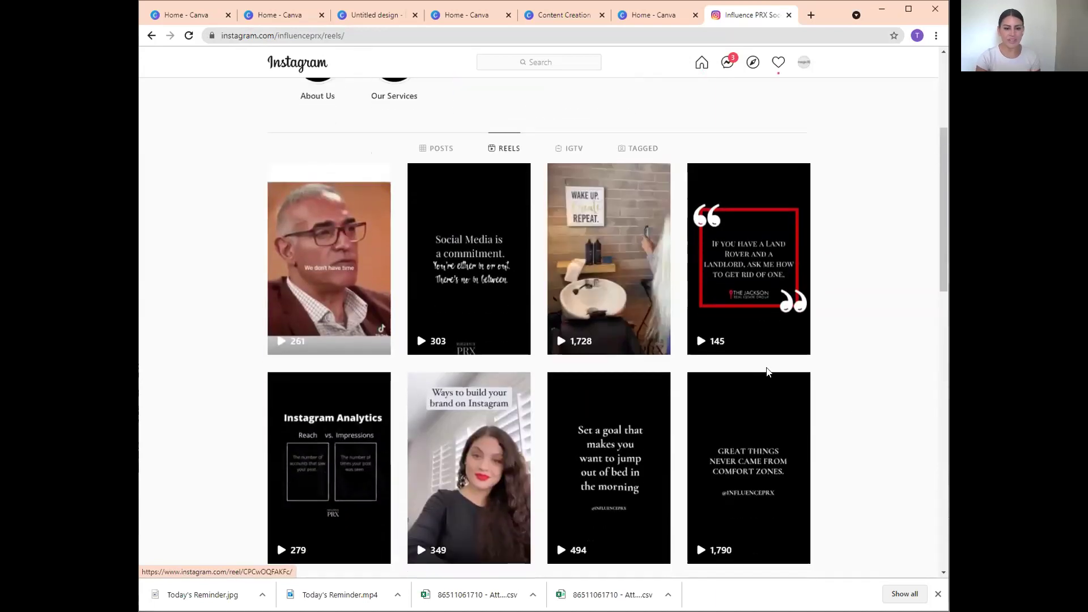
scroll(801, 376, down, 2)
scroll(810, 375, down, 1)
click(809, 375)
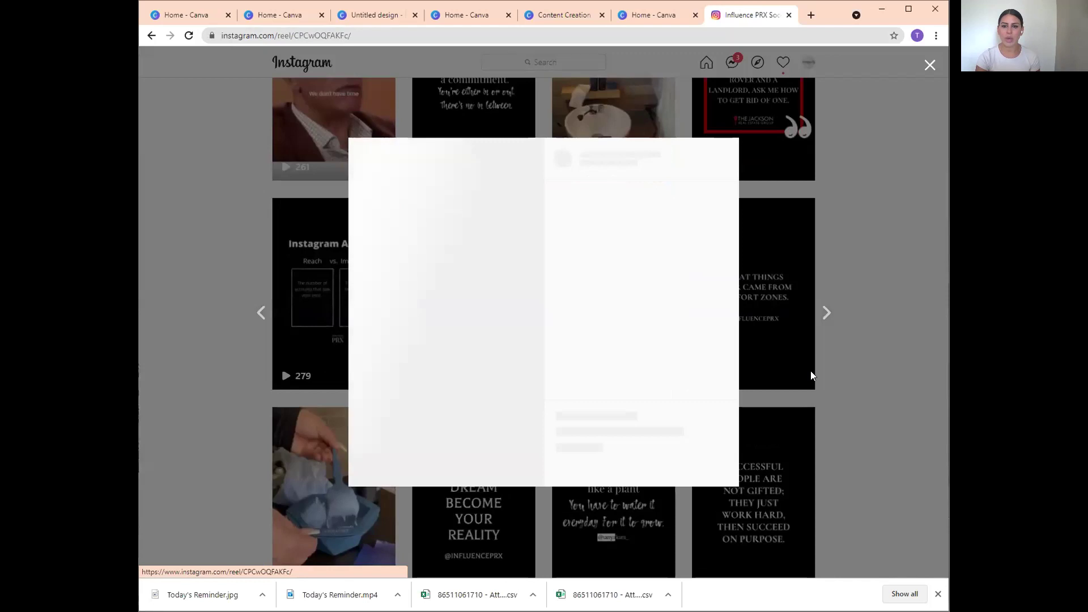
click(841, 379)
scroll(799, 383, down, 3)
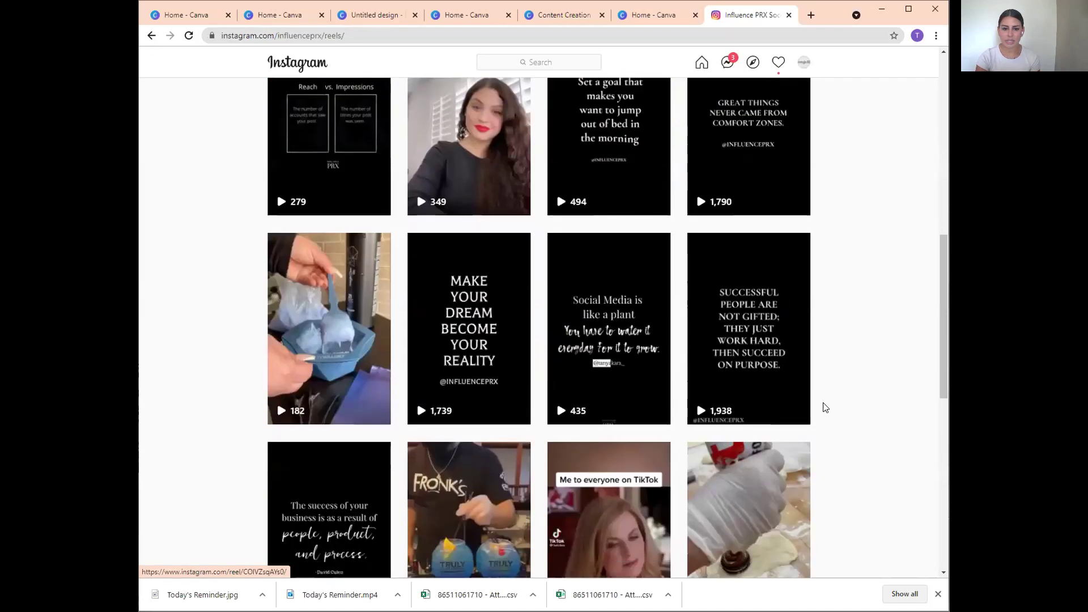
View the "Make your dream become your reality" reel and the "The success of your business" quote reel.
click(480, 313)
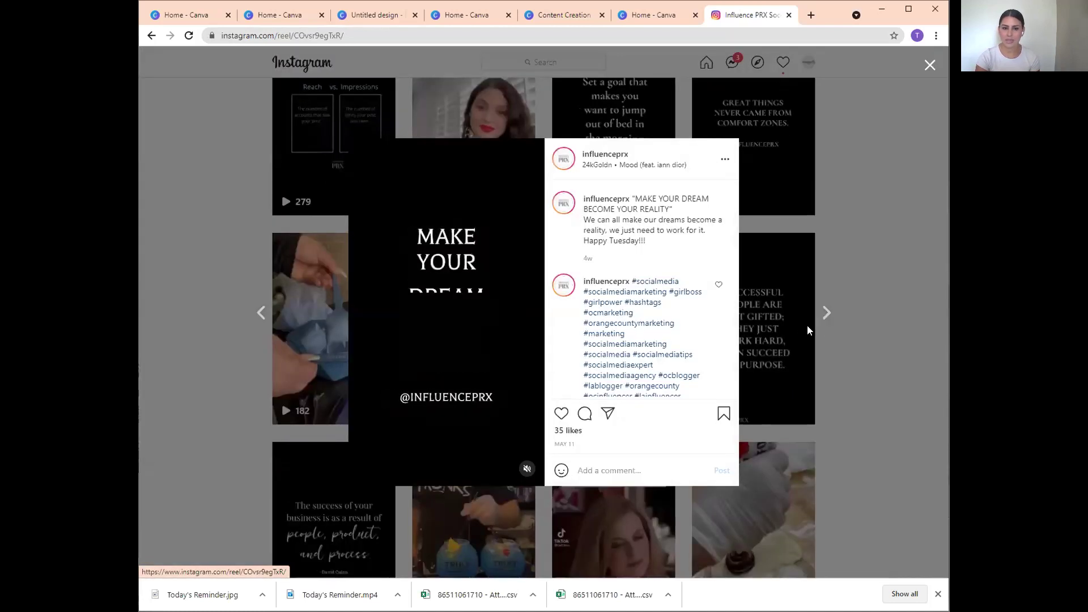
click(837, 342)
scroll(836, 412, down, 3)
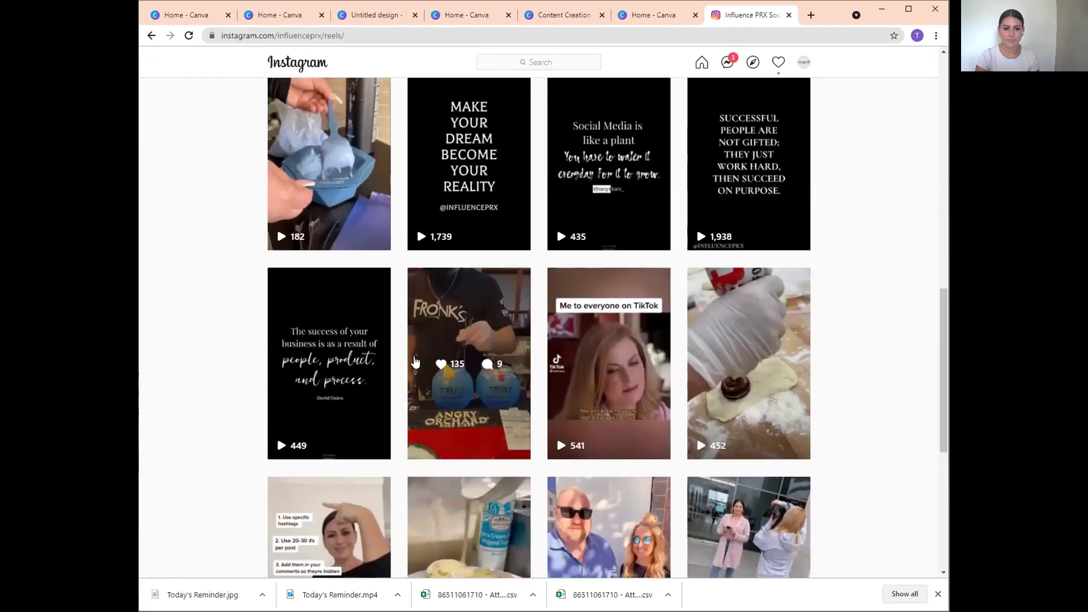
click(354, 337)
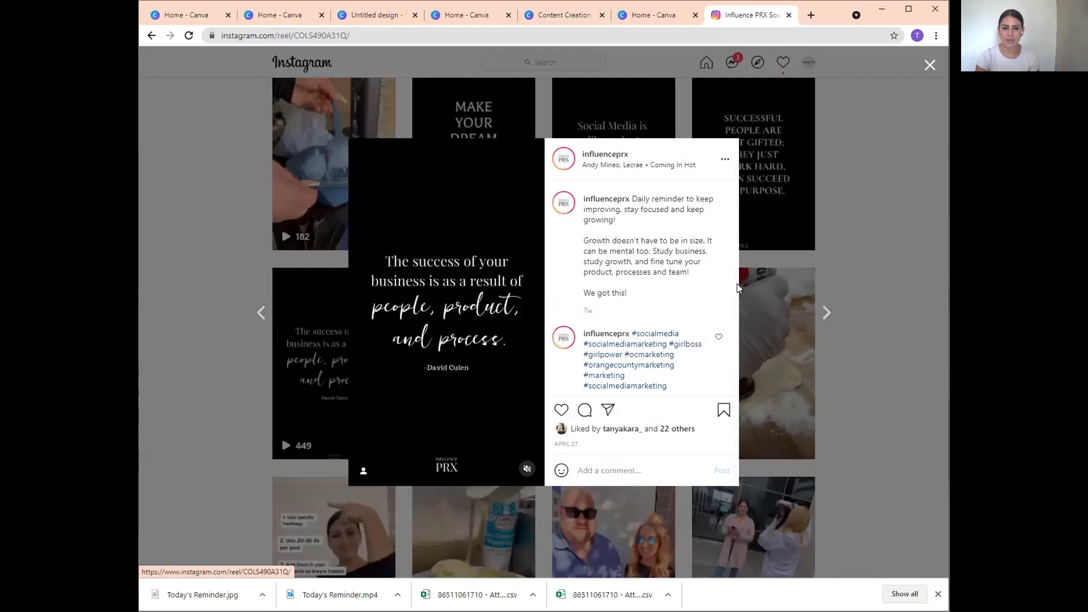
click(927, 66)
Switch to Canva and open the black "Lets Grow Clubhouse Giveaway" story design from the list of all designs.
click(645, 17)
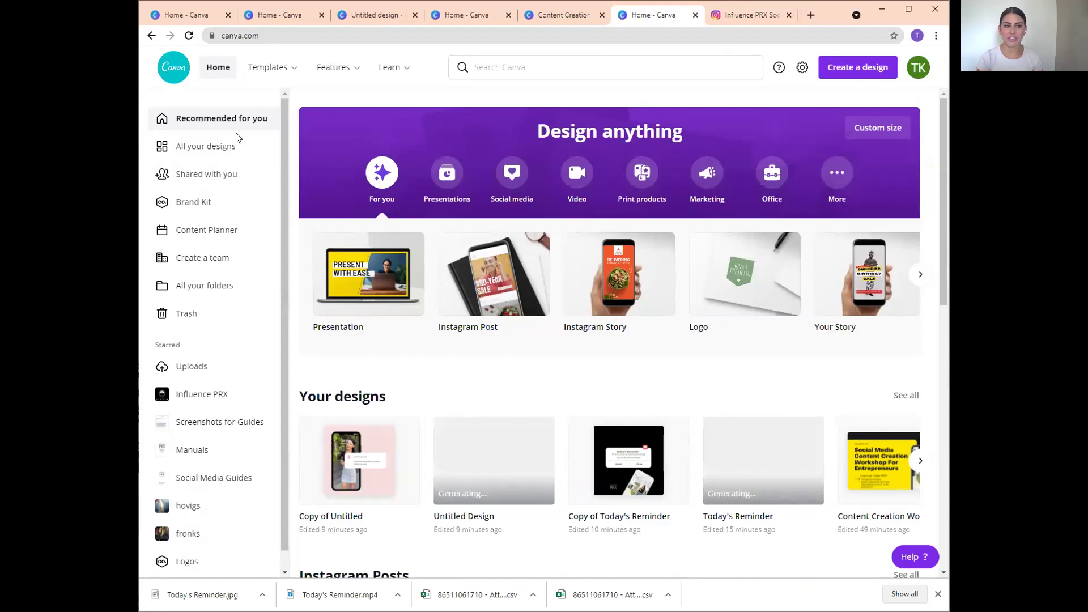
click(182, 148)
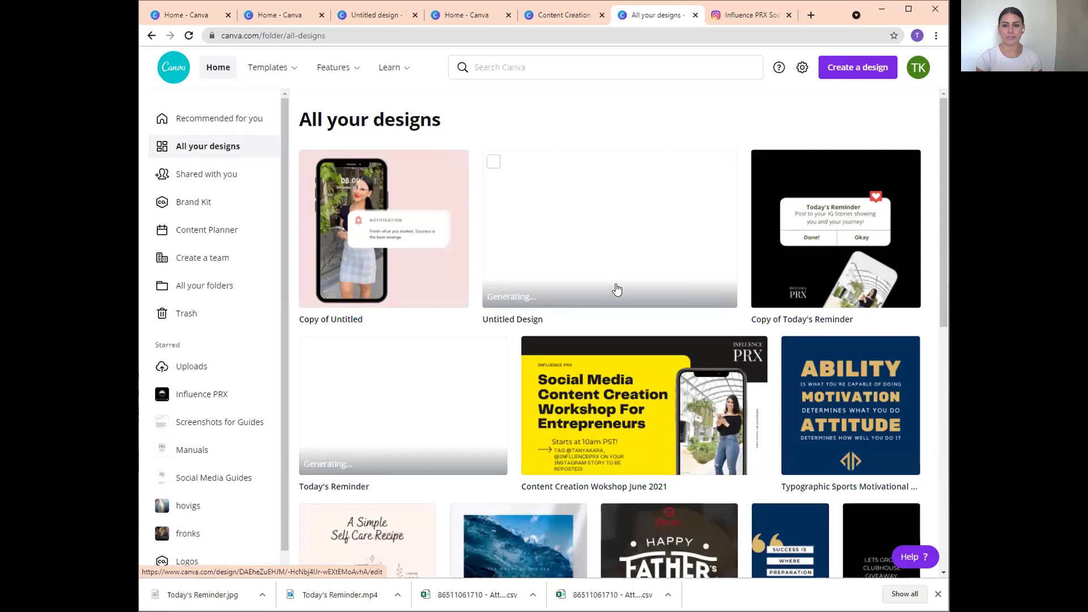
scroll(636, 286, down, 5)
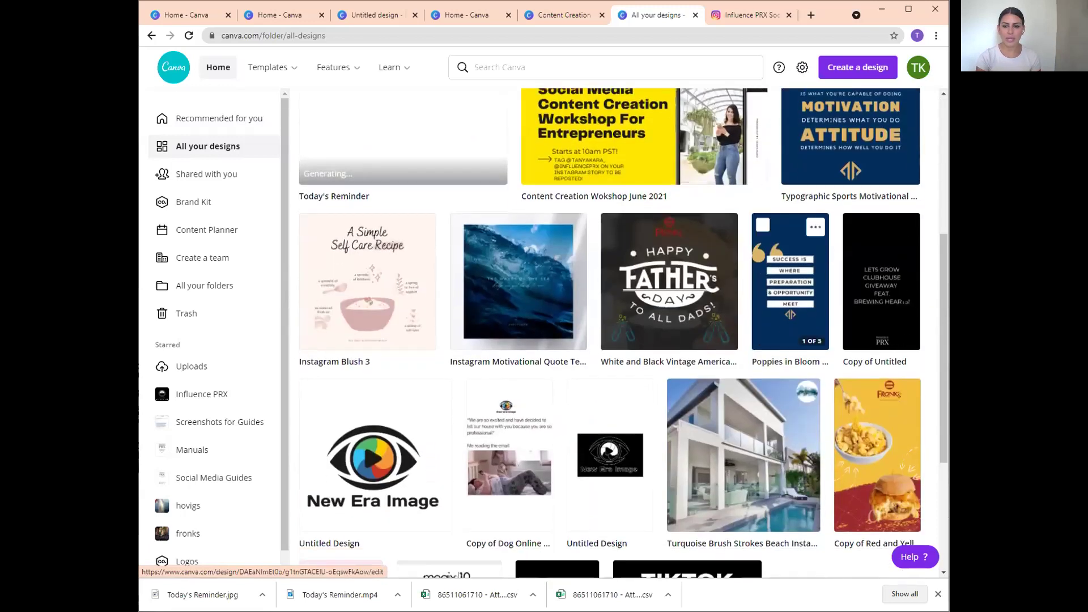
click(883, 310)
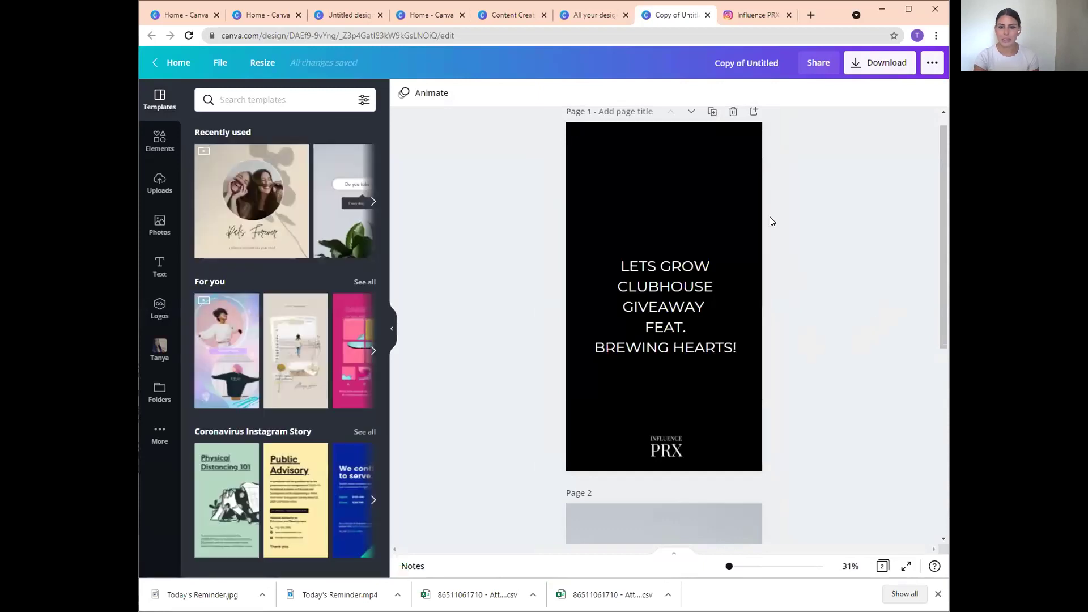
Delete the design's second page and apply the Rise page animation to the remaining giveaway page.
scroll(798, 361, down, 6)
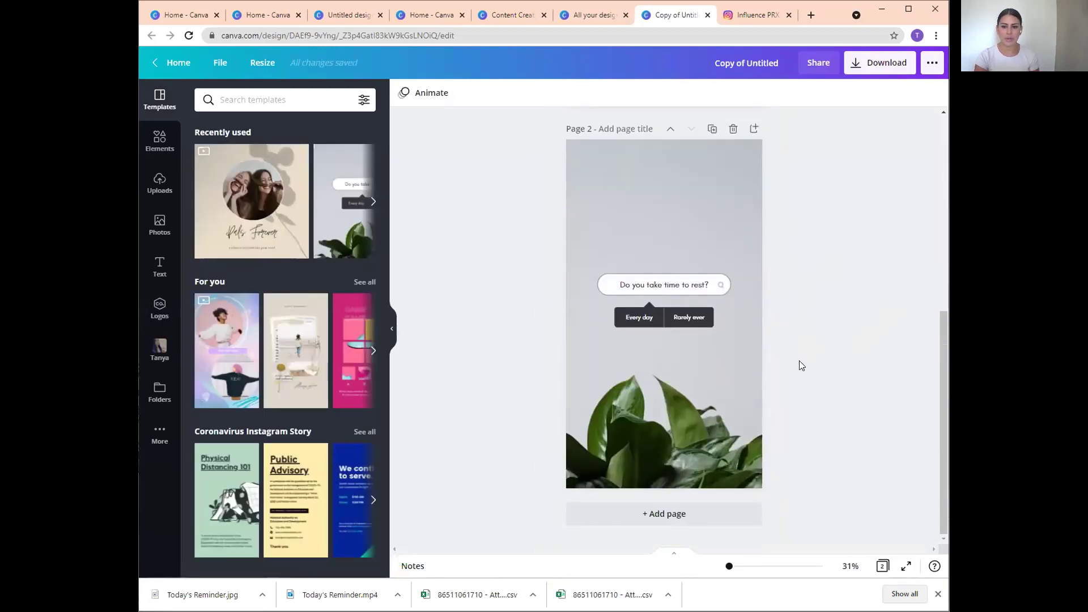
click(733, 129)
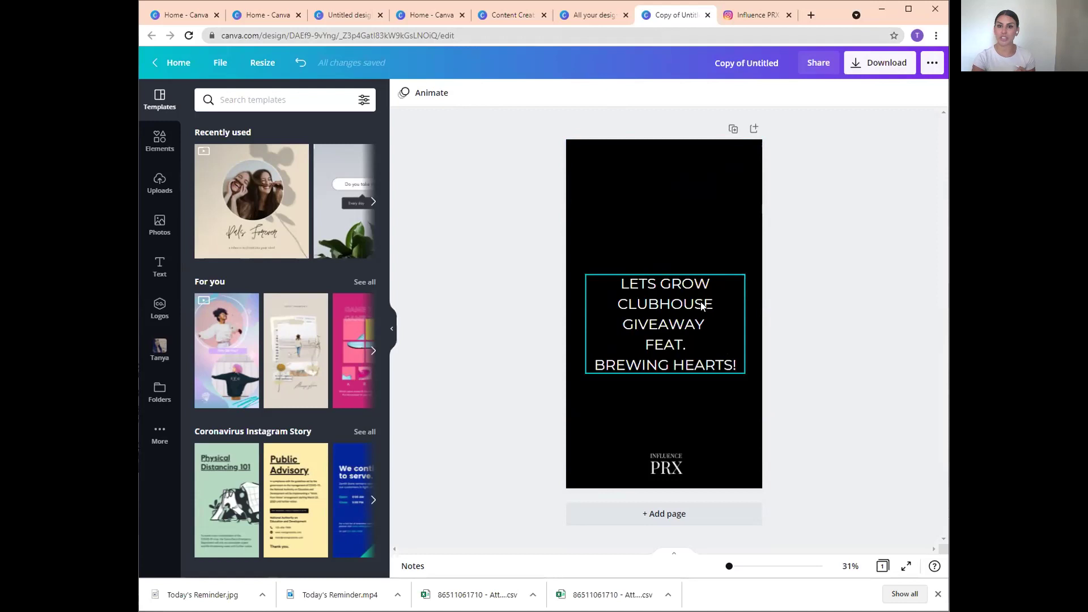
click(674, 195)
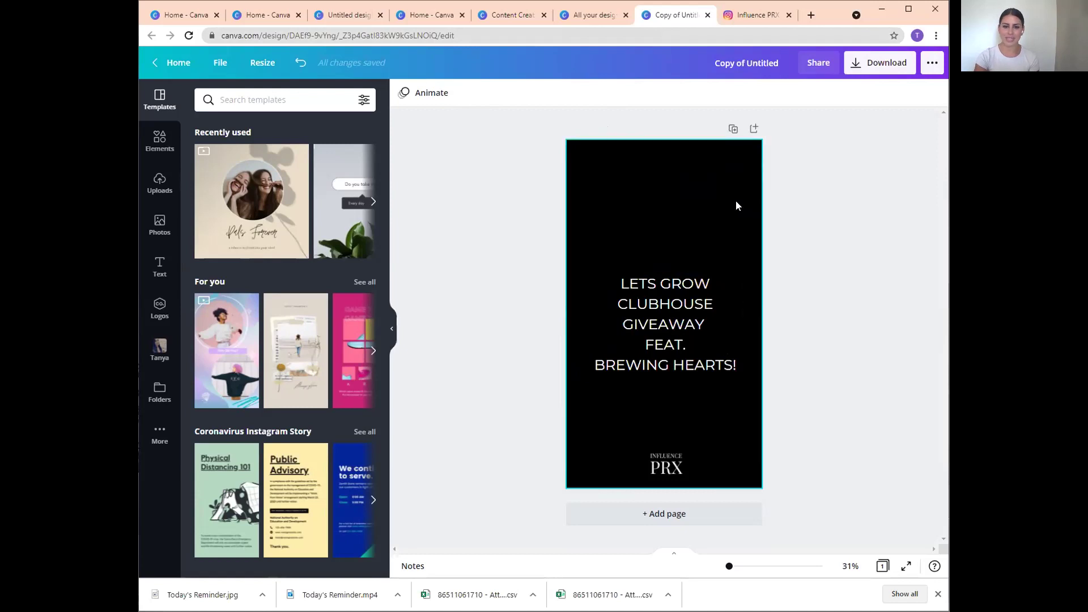
click(425, 97)
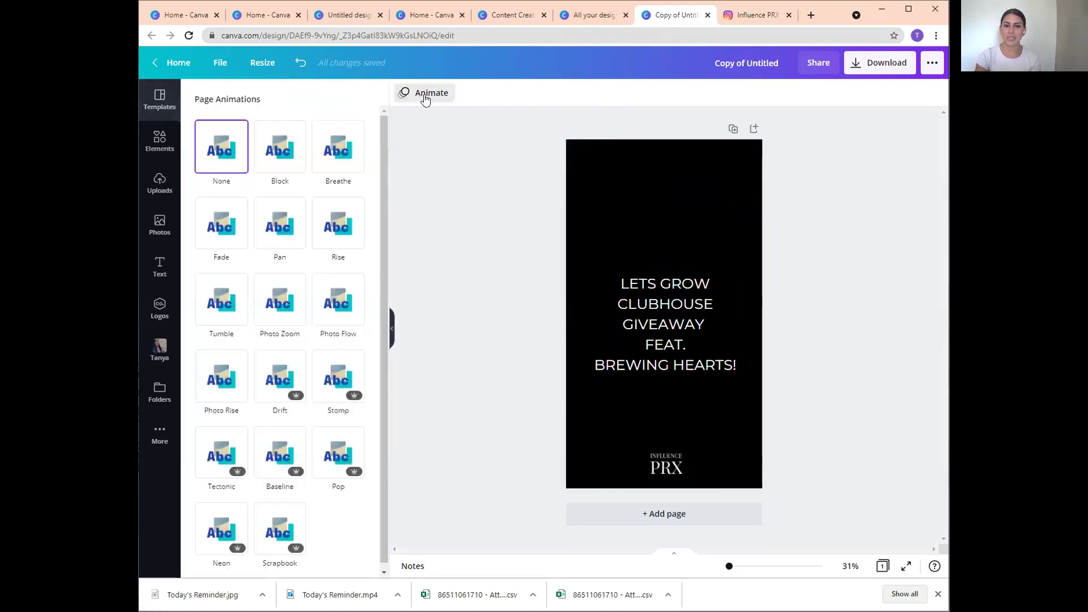
click(339, 221)
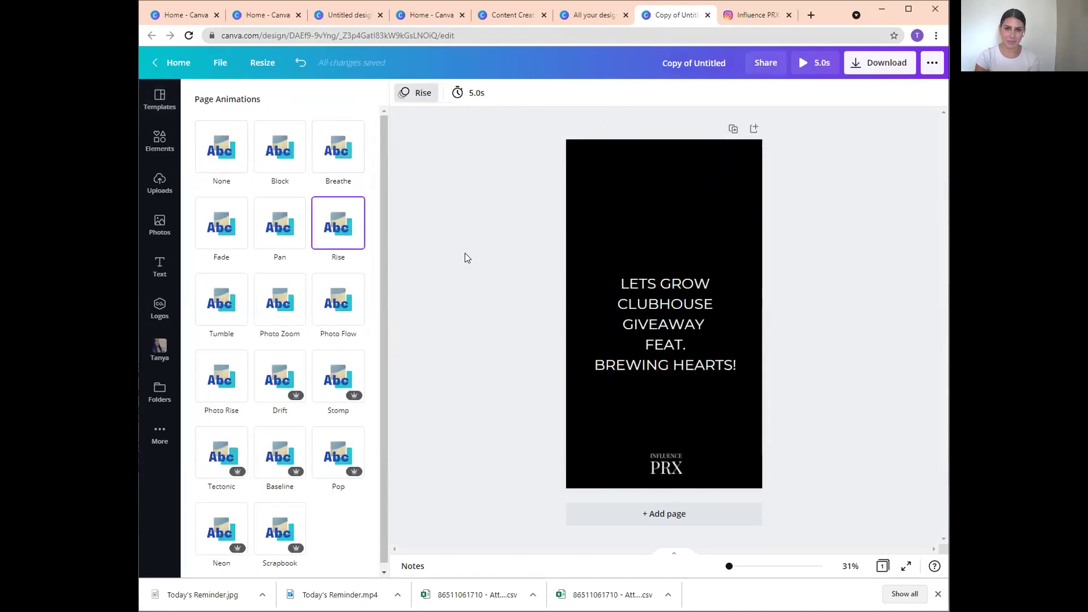
Switch to Instagram, search for the Bible pastor's account and open that profile.
click(756, 14)
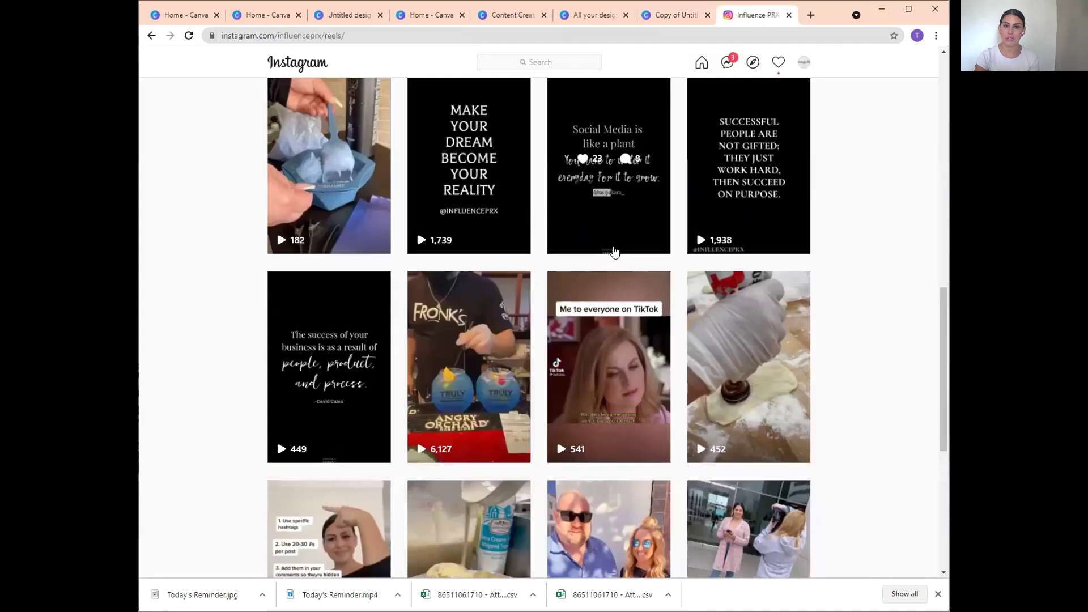
scroll(609, 245, up, 3)
click(531, 62)
text(ine)
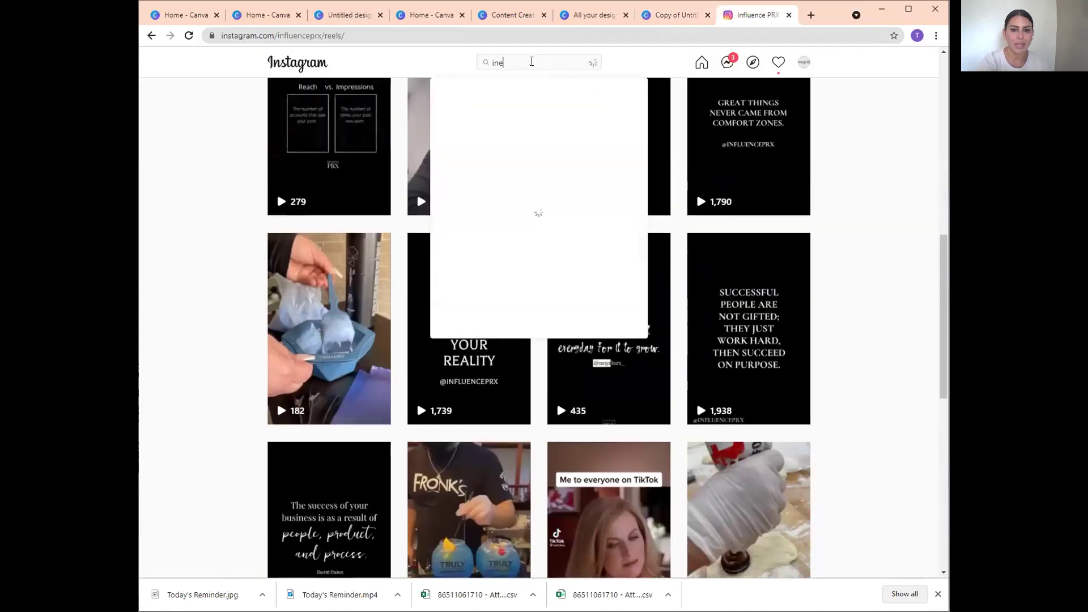
text(sfranklin)
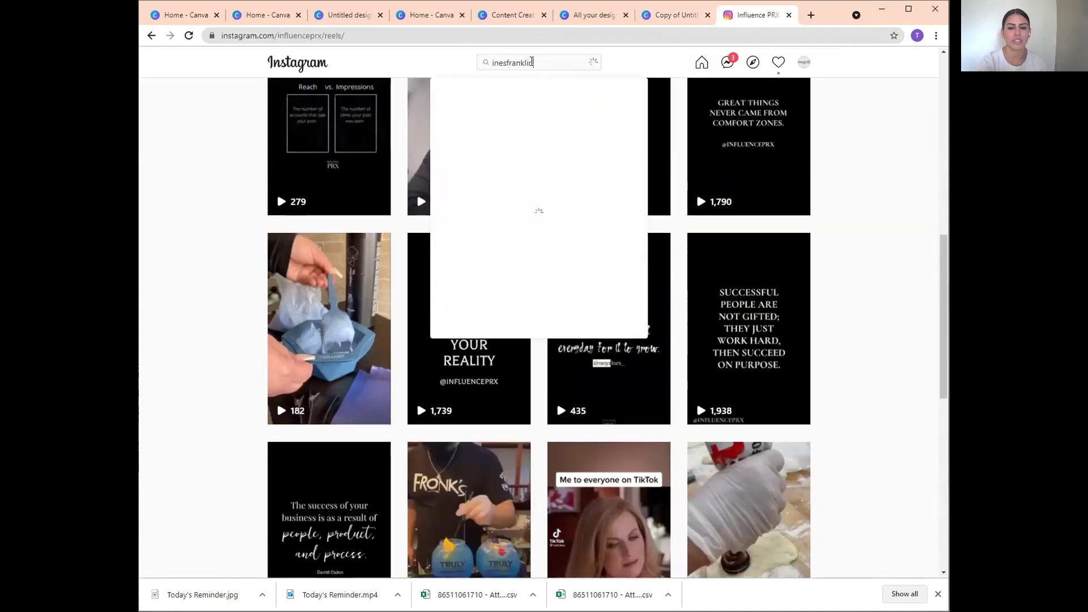
click(617, 107)
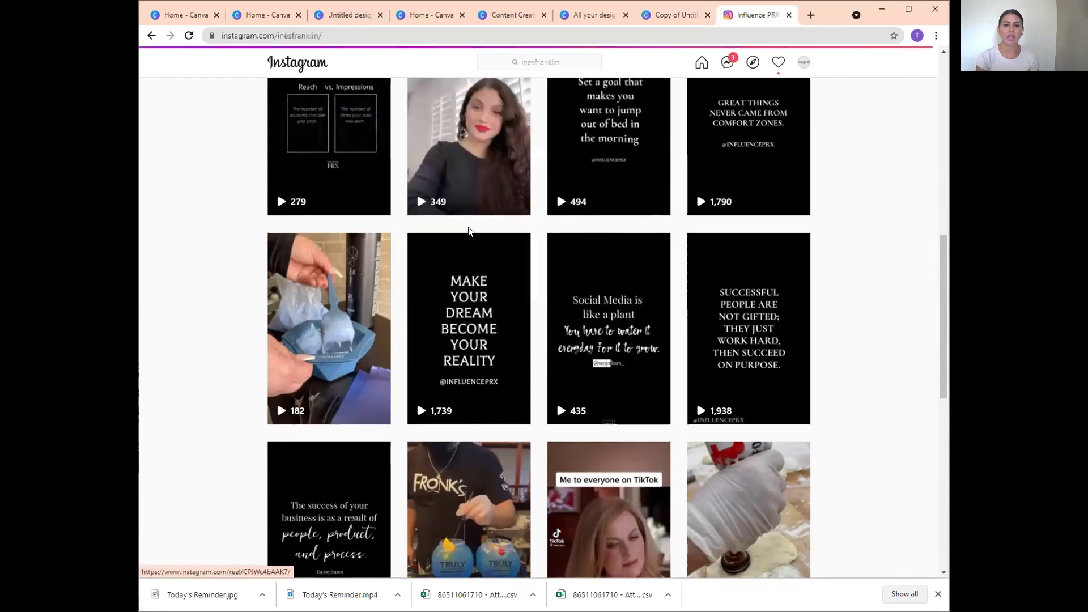
Look over the pastor's branded post grid and show the profile's reels.
scroll(538, 283, down, 7)
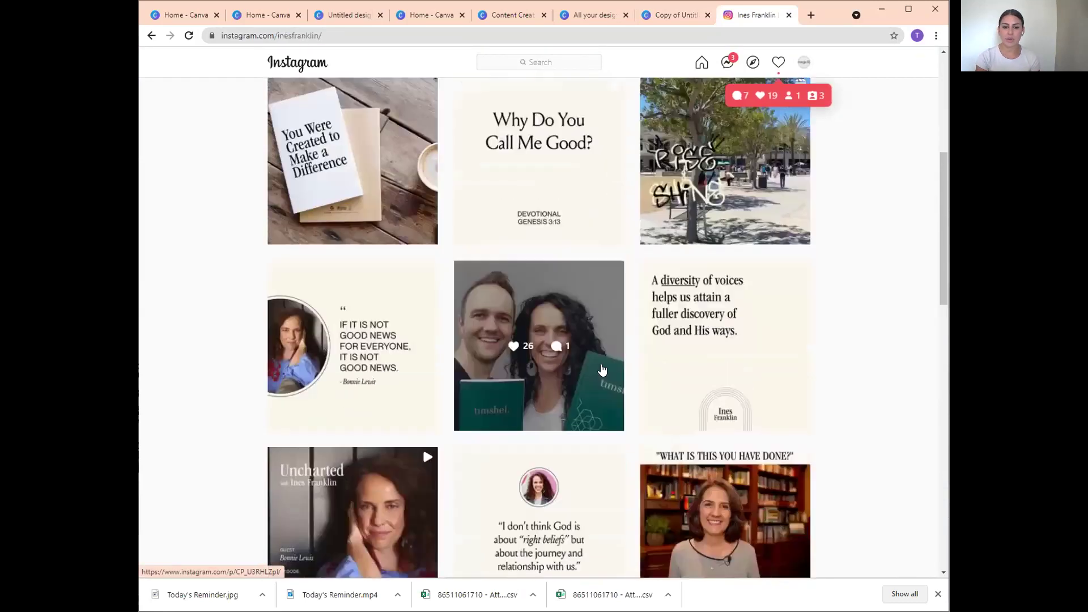
scroll(766, 318, up, 10)
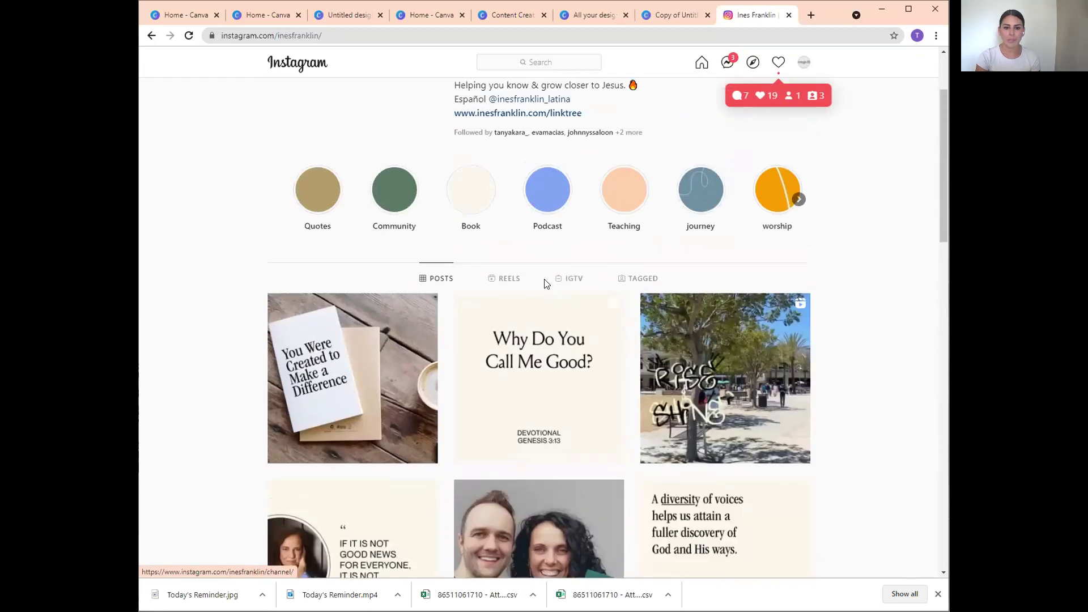
click(512, 285)
scroll(759, 354, down, 3)
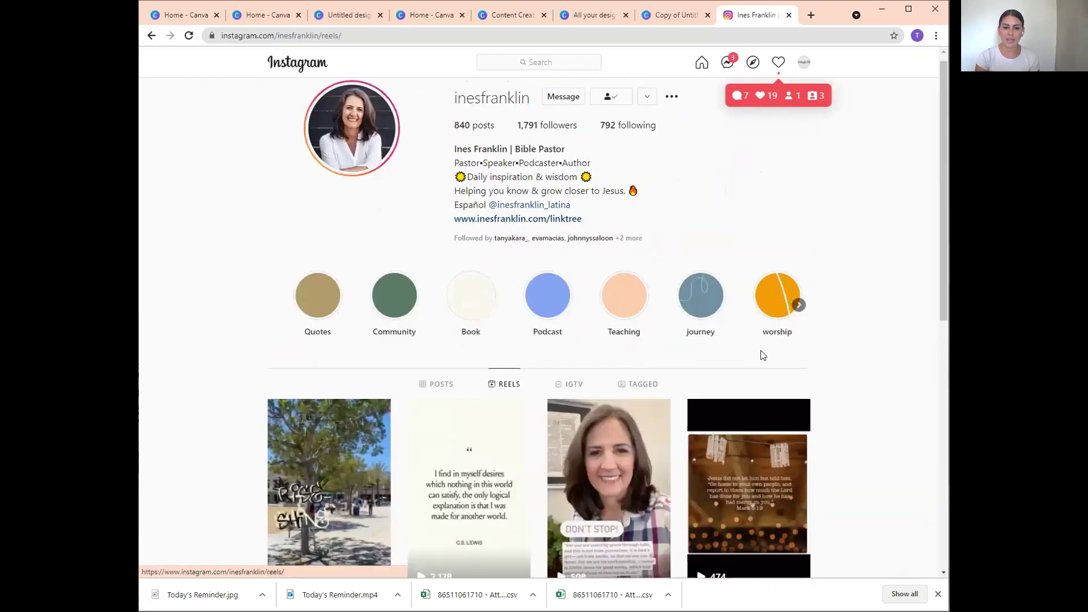
Return to the profile's posts and view the "A diversity of voices" quote graphic and another post further down.
click(441, 219)
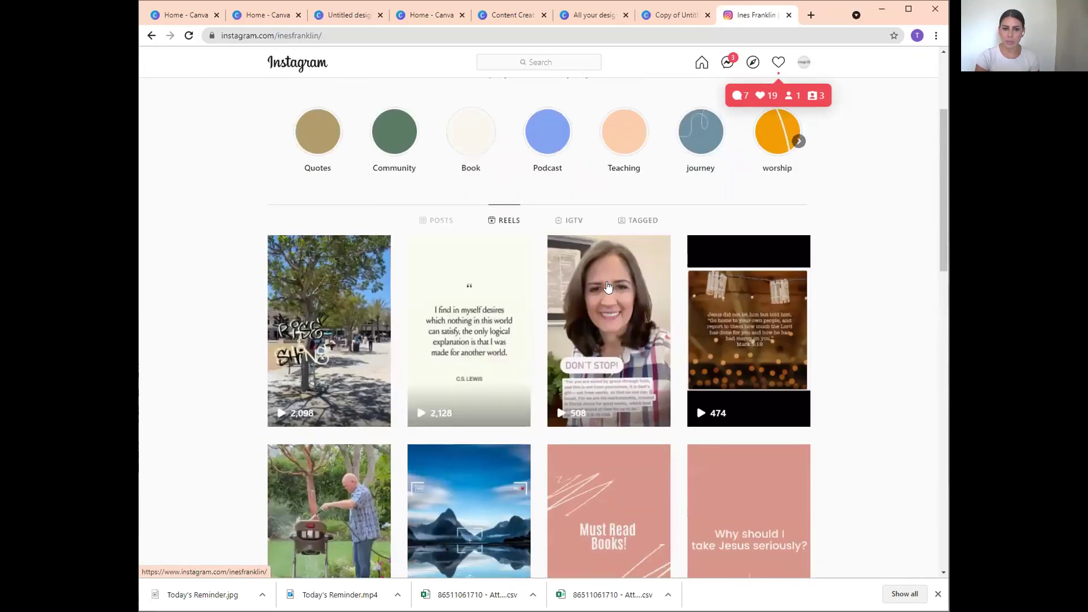
scroll(763, 415, down, 1)
scroll(763, 416, down, 3)
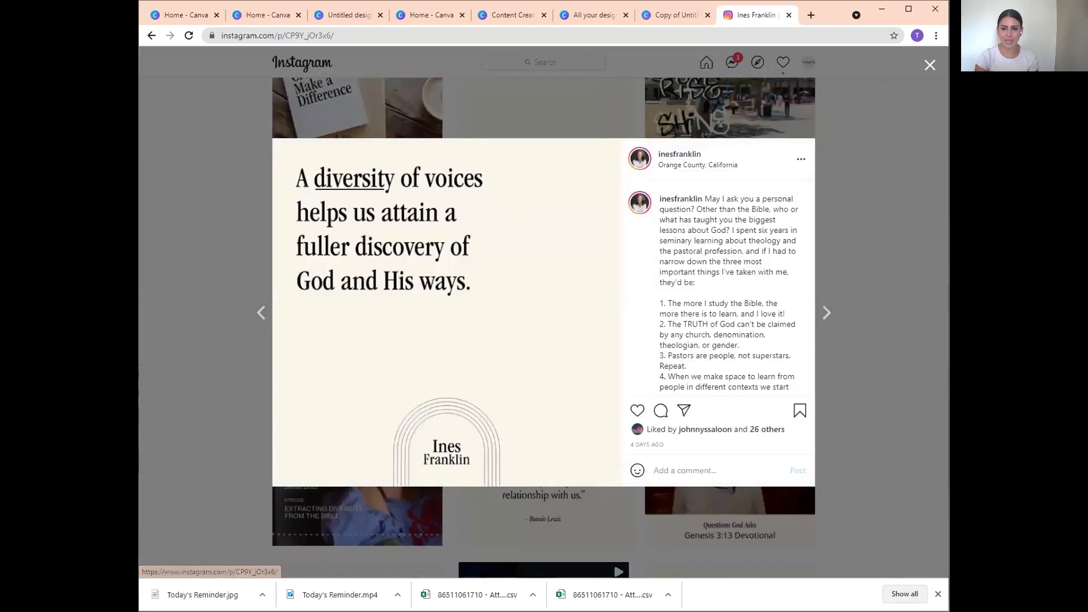
click(913, 297)
scroll(913, 298, down, 5)
click(401, 323)
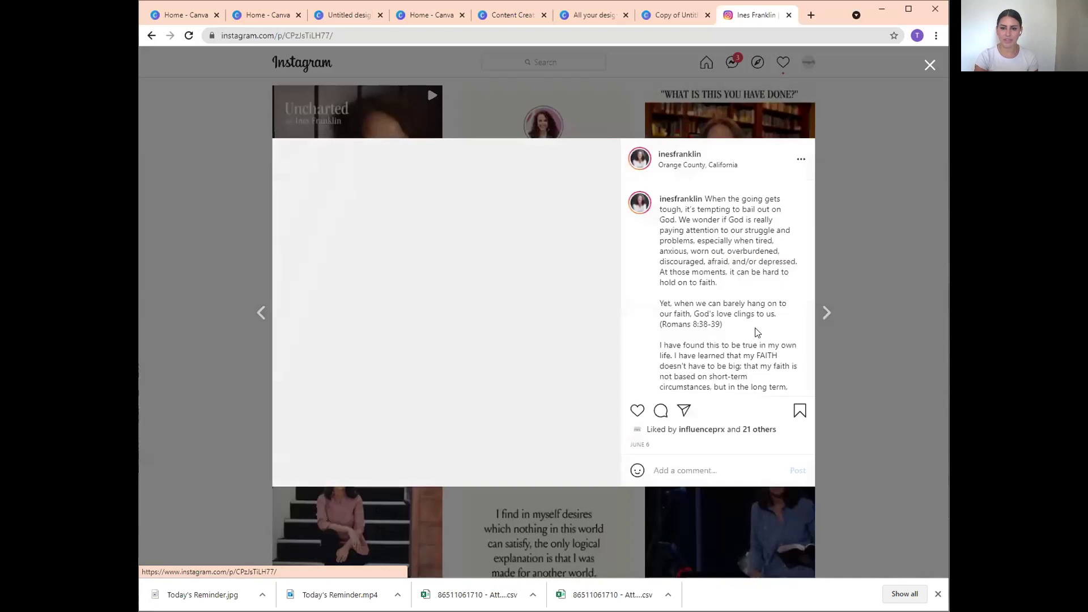
scroll(662, 341, down, 3)
key(Escape)
Examine the consistent branding across the profile's posts and compare the play counts of its reels.
scroll(682, 347, up, 10)
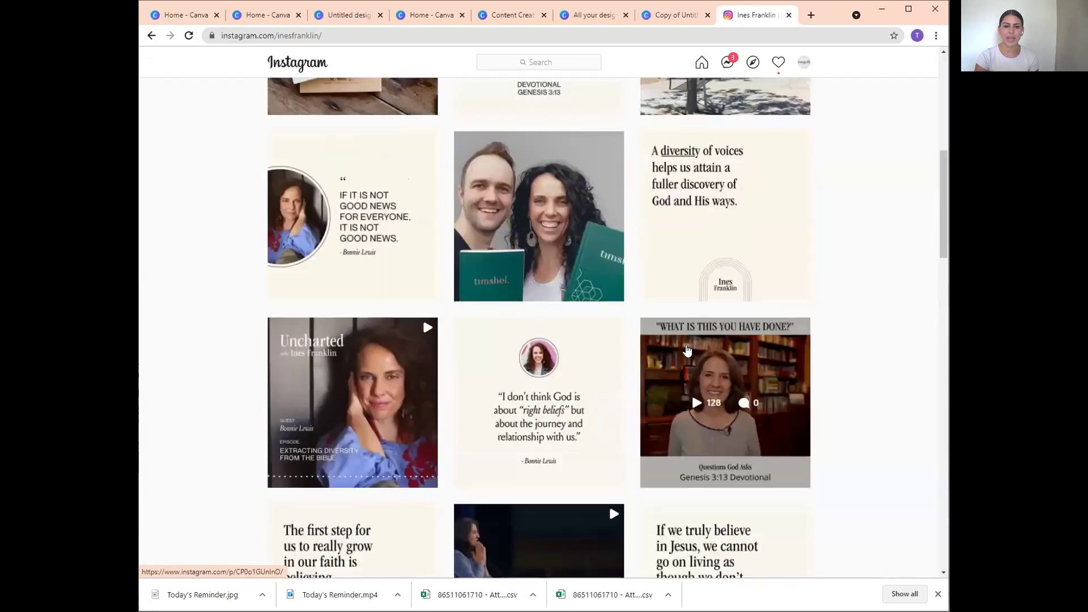
scroll(681, 347, up, 1)
scroll(834, 367, down, 14)
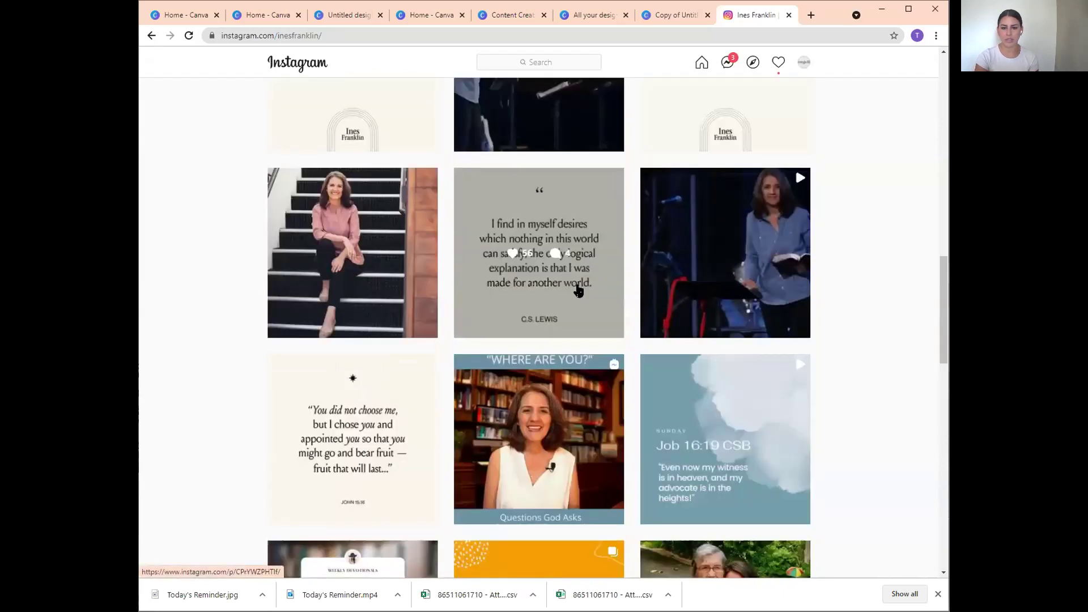
scroll(578, 290, up, 17)
click(504, 403)
scroll(549, 392, down, 4)
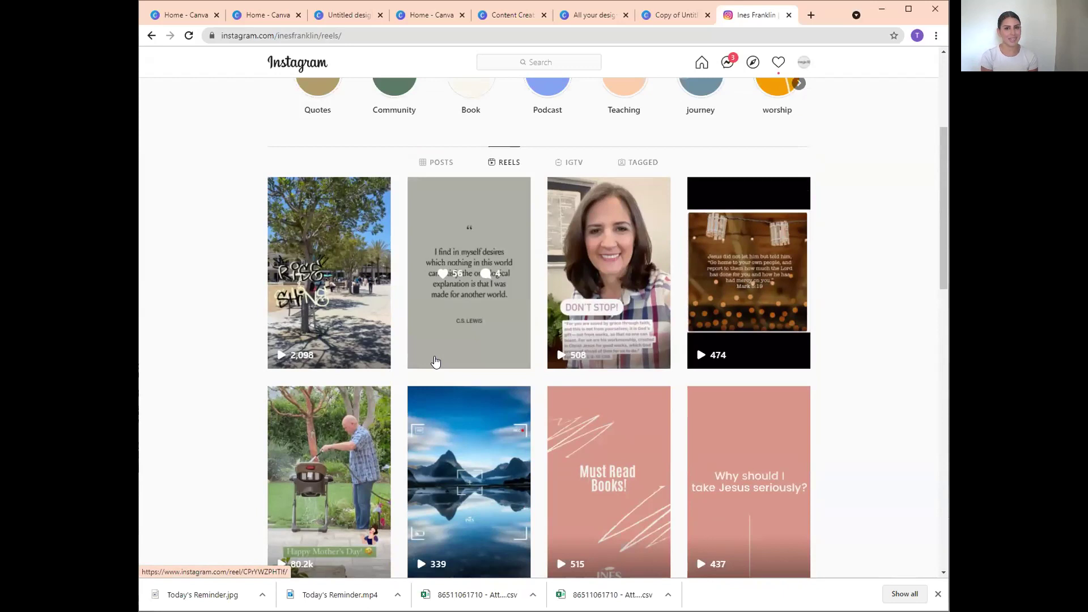
Switch back to the giveaway design in Canva and set its page timing to 7.5 seconds.
click(676, 19)
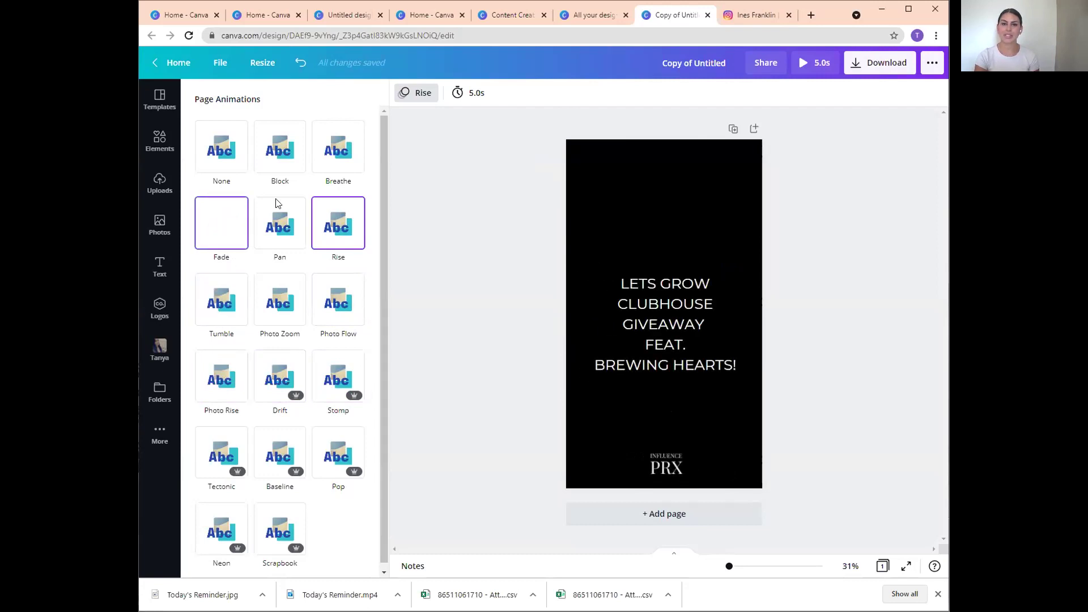
click(469, 94)
drag(520, 140, 527, 141)
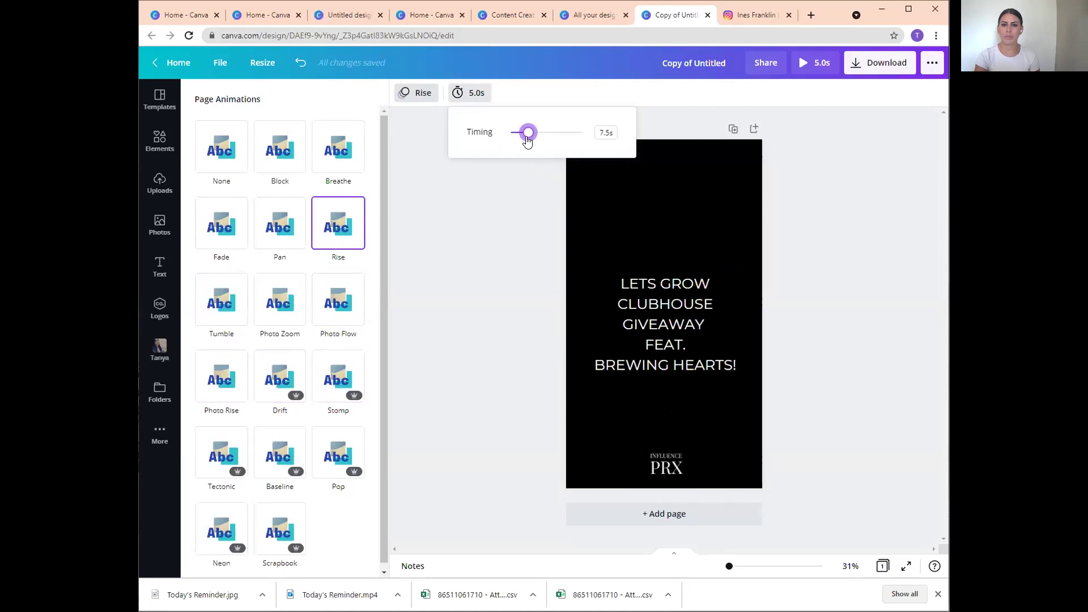
click(511, 204)
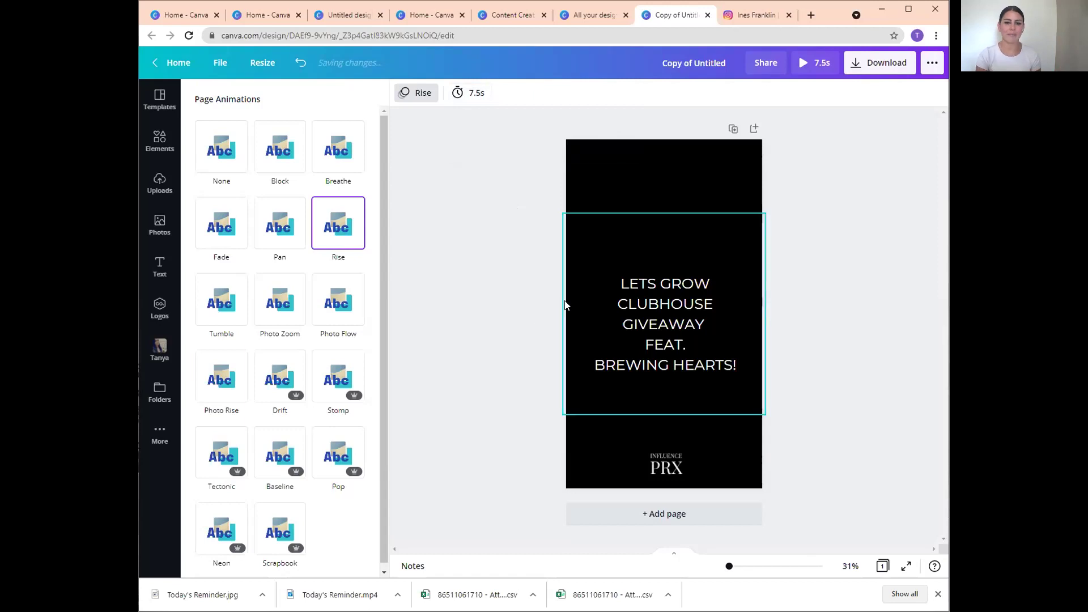
Try the beige "Best Moment" photo collage template on the giveaway page.
click(511, 300)
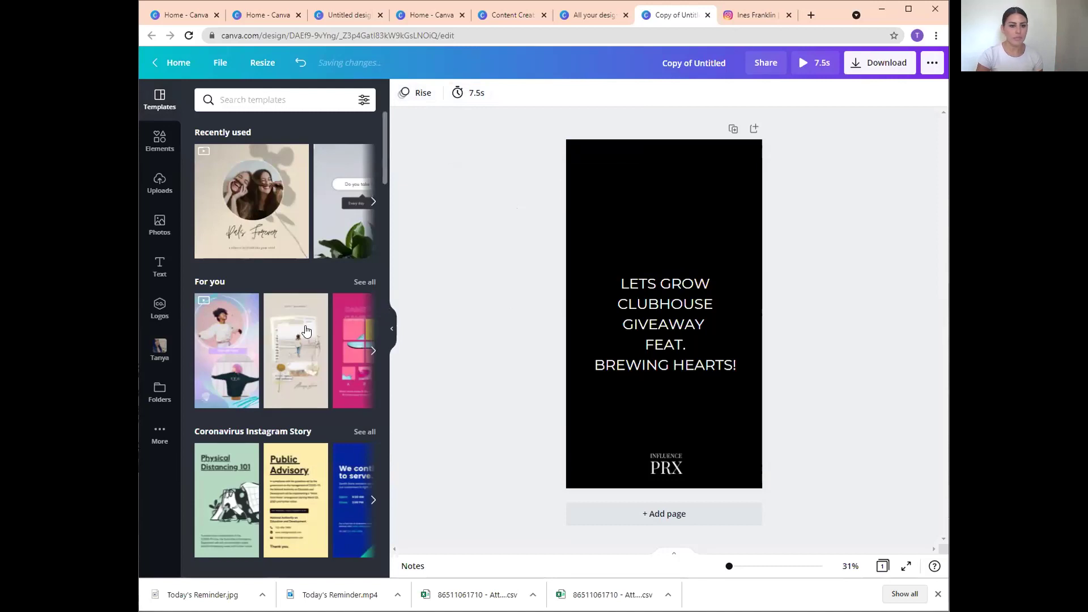
click(300, 369)
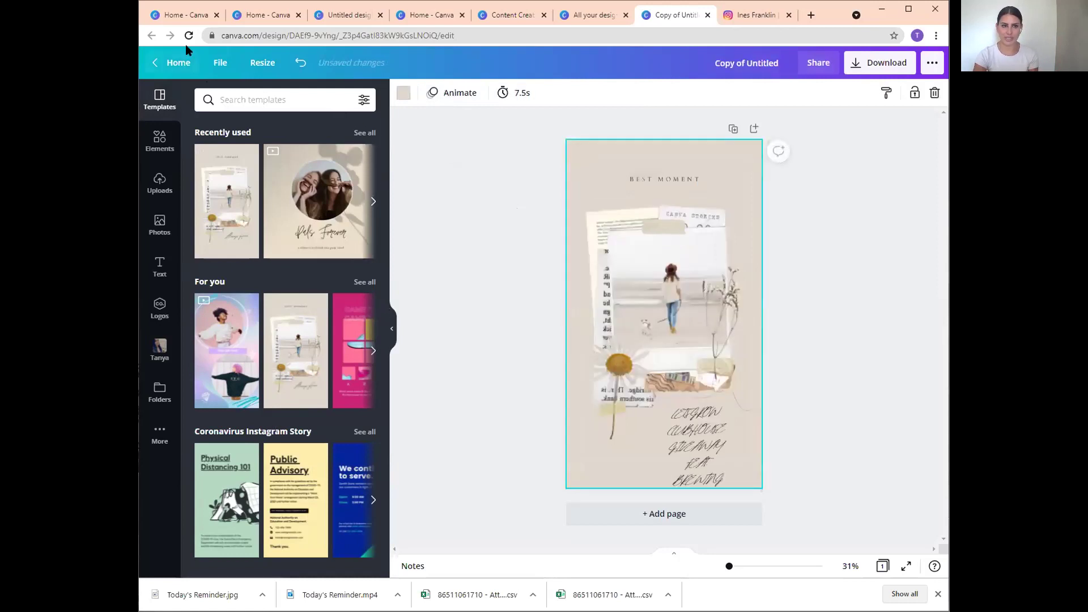
Leave the giveaway design, discarding its unsaved changes, and create a new blank Instagram Story design.
click(170, 64)
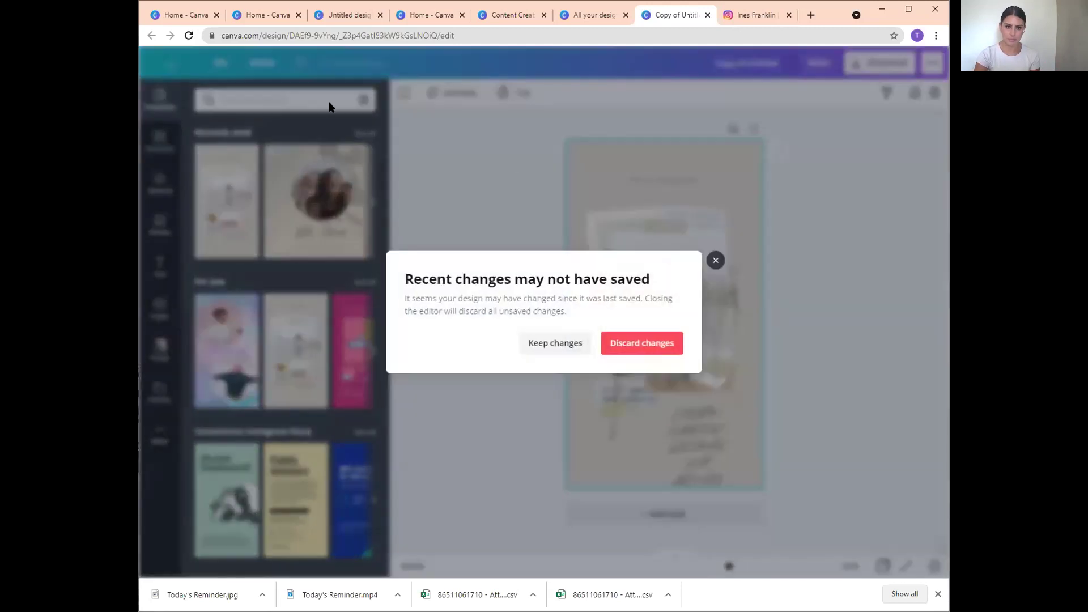
click(660, 343)
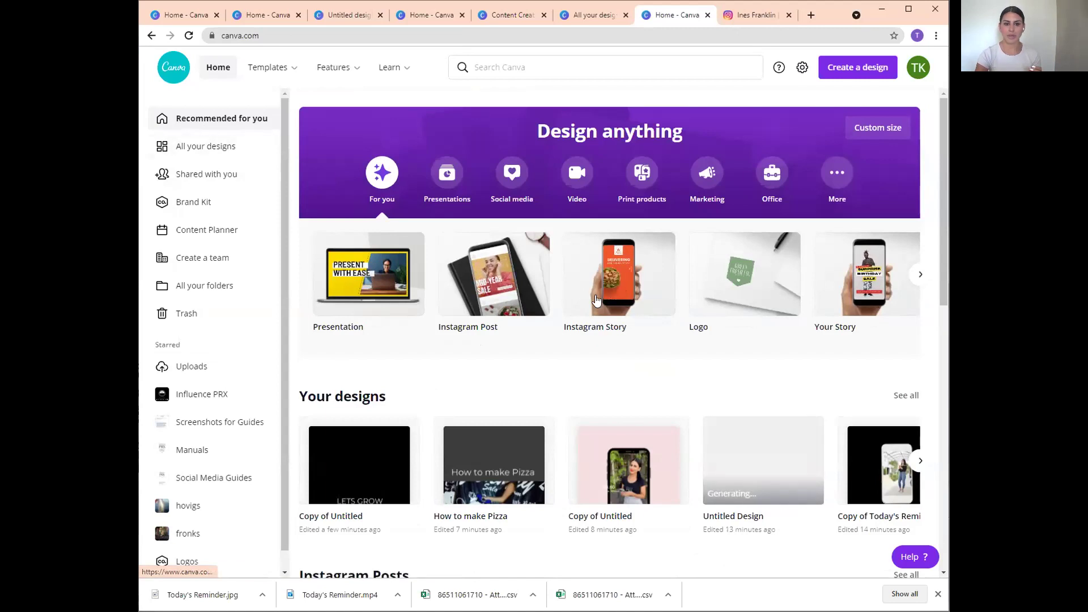
click(627, 297)
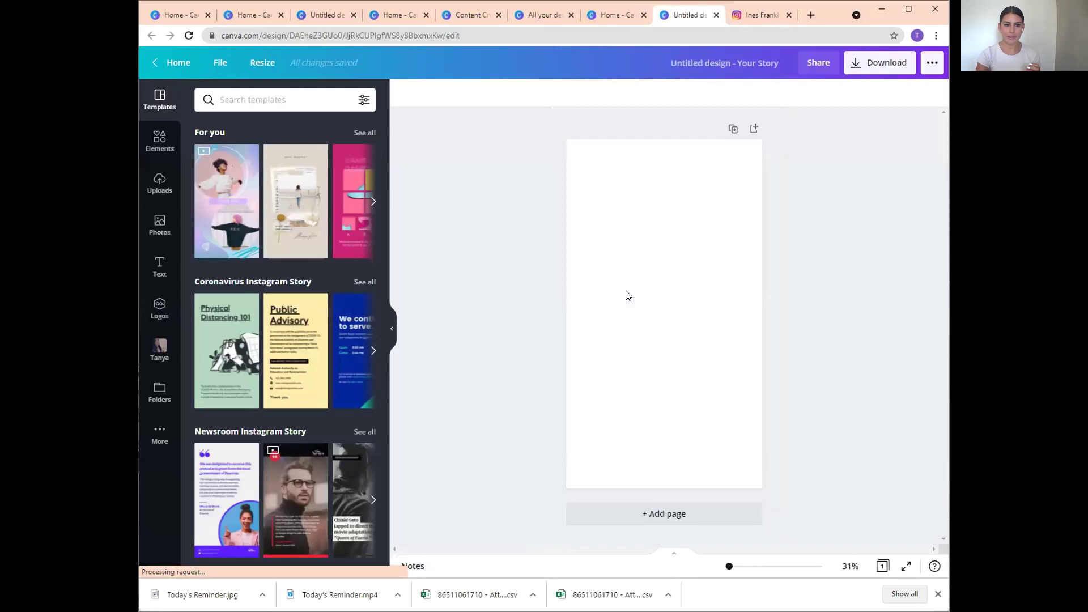
Apply the blue "MERCH" page from the blue and orange highlight cover template set to the blank story.
scroll(302, 366, down, 2)
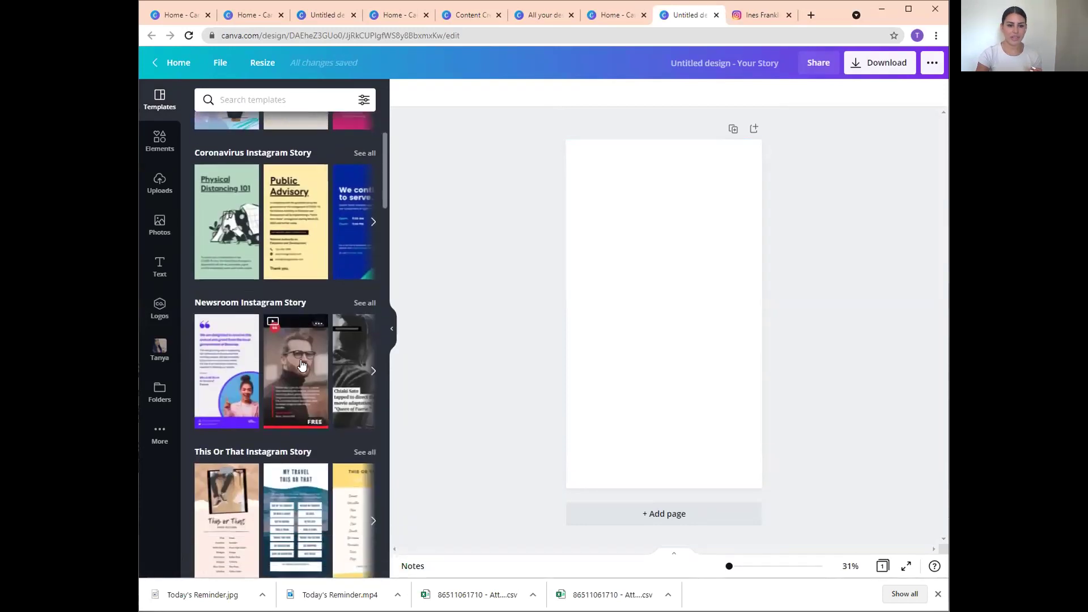
scroll(302, 366, down, 10)
scroll(302, 428, down, 7)
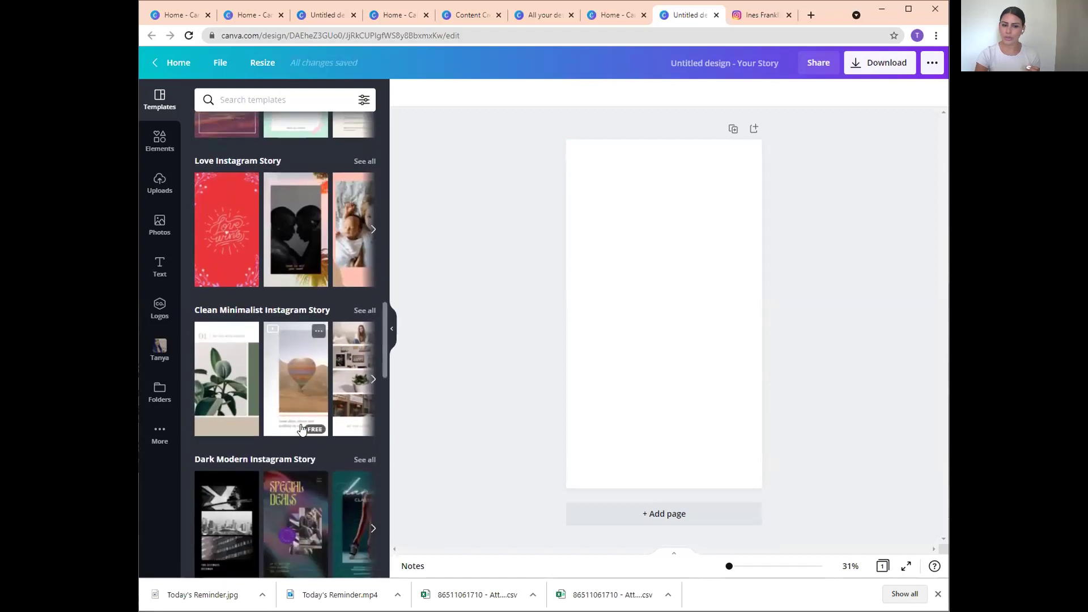
scroll(302, 429, down, 6)
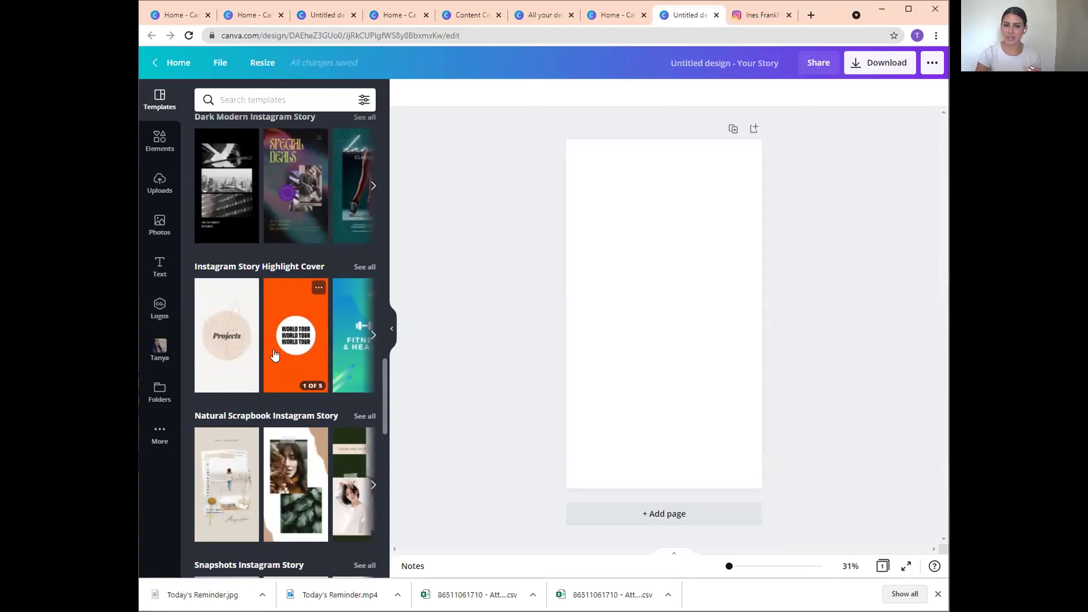
click(293, 362)
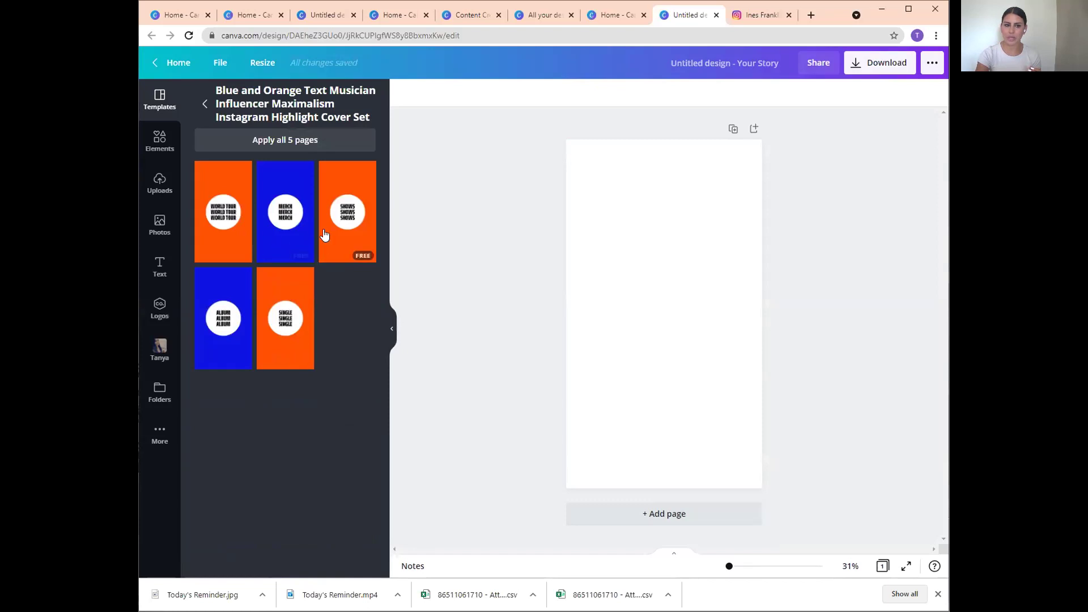
click(287, 227)
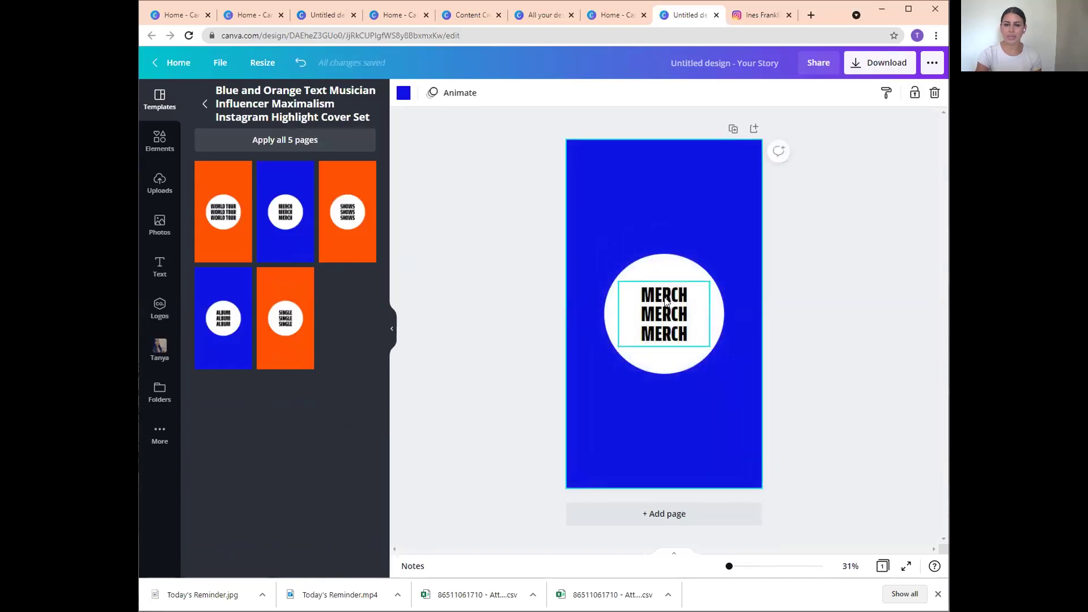
Change the story's background colour to black from the Influence Media brand palette.
click(404, 94)
click(210, 288)
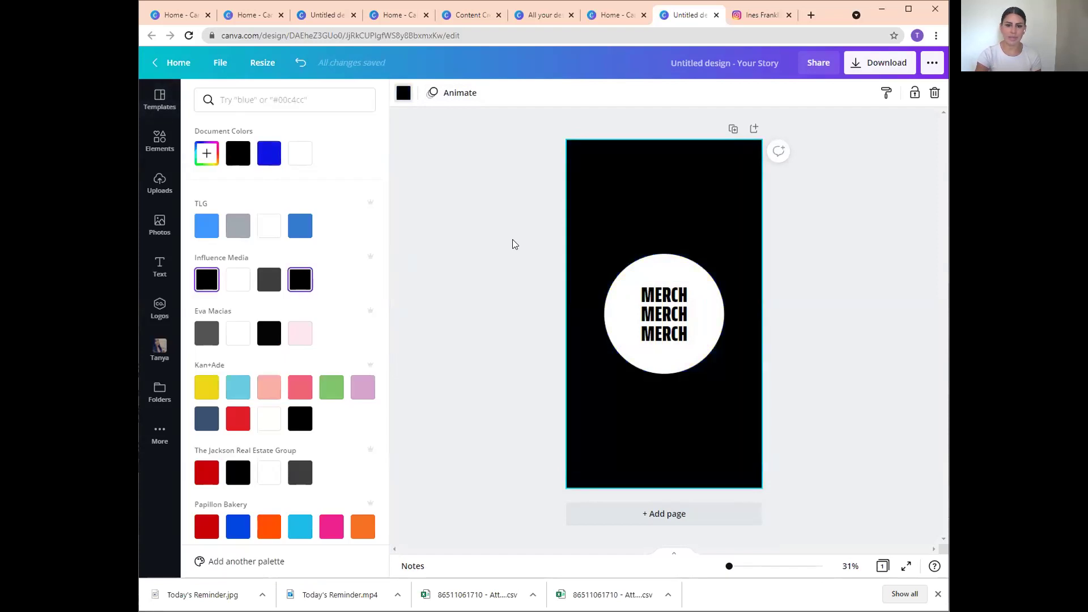
click(477, 249)
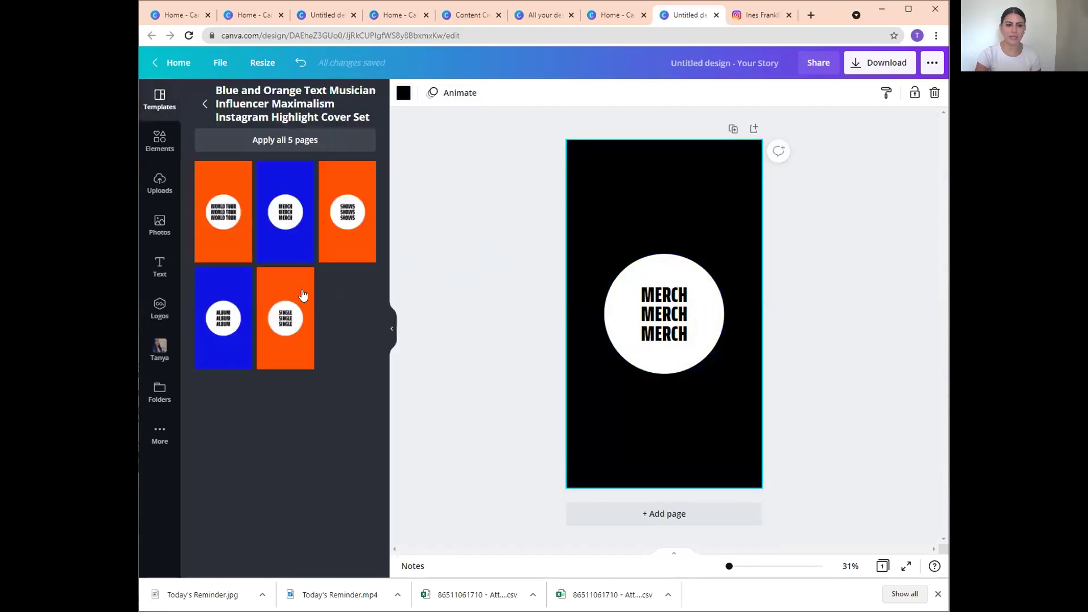
Add the white Influence PRX logo from the Logos folder as a small element centred near the page's lower edge.
click(159, 391)
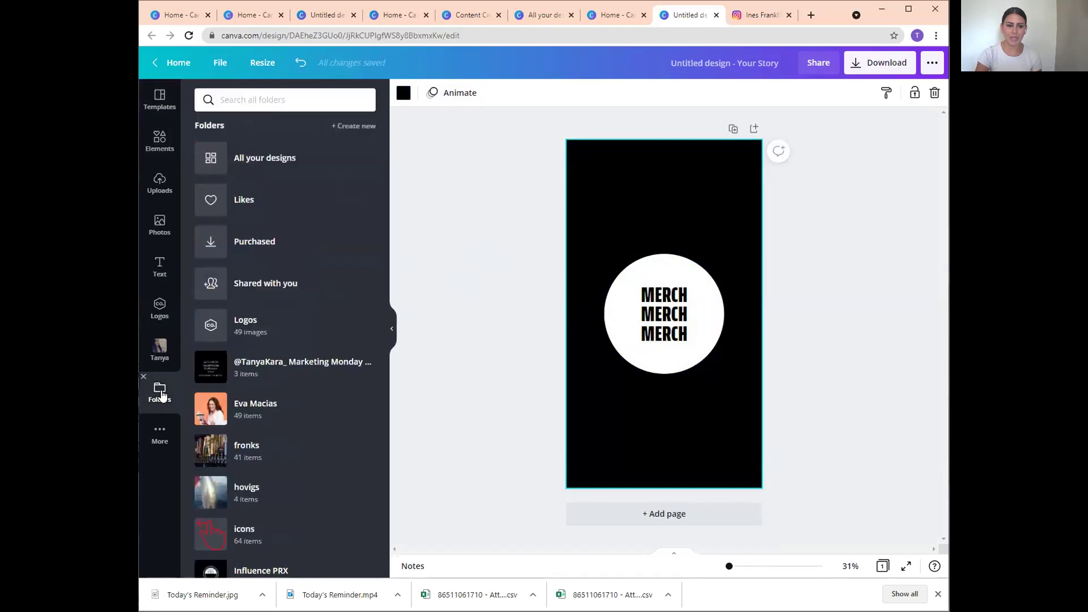
click(255, 324)
scroll(297, 403, down, 3)
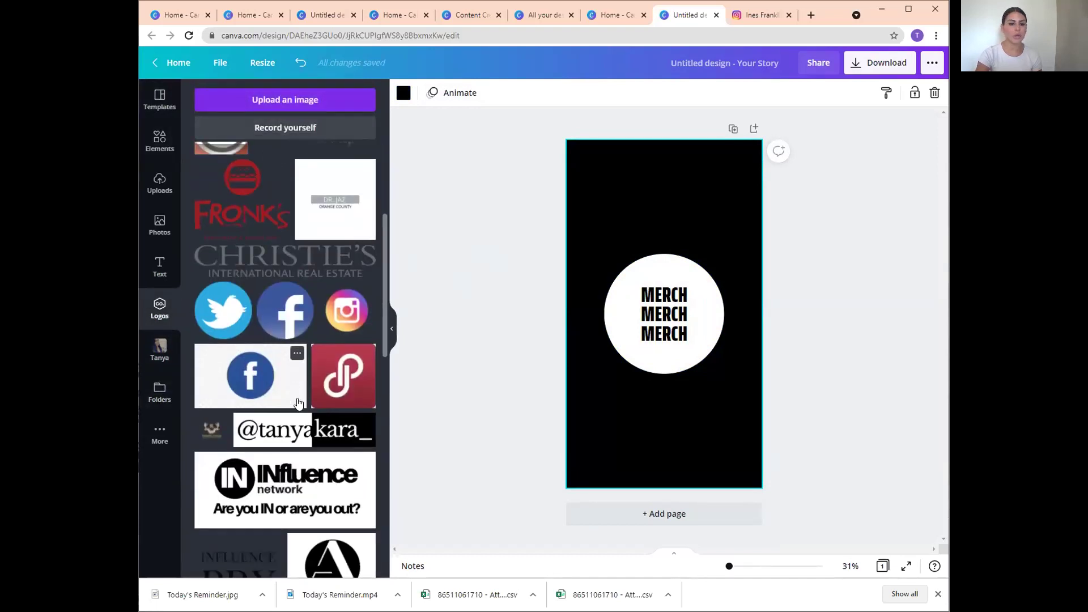
scroll(284, 396, down, 8)
click(664, 261)
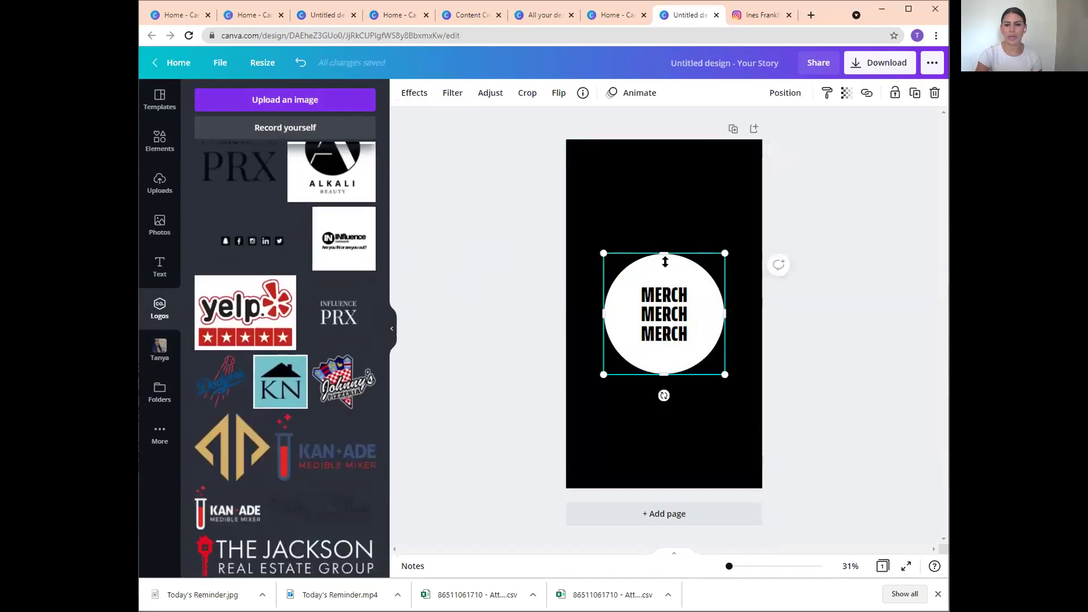
drag(338, 314, 670, 487)
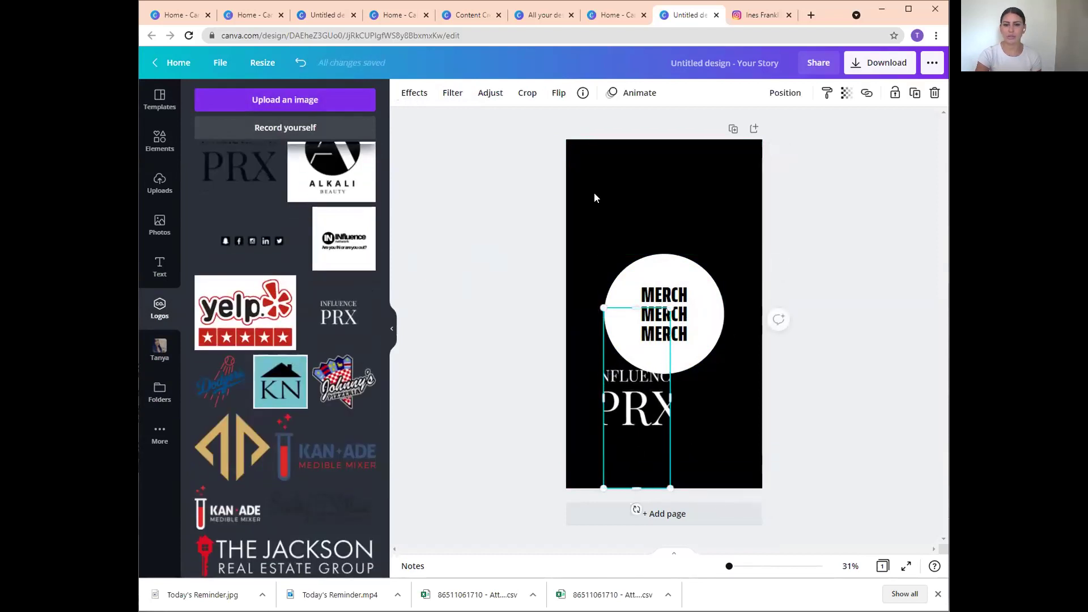
click(306, 66)
drag(636, 320, 653, 301)
drag(639, 342, 671, 460)
drag(687, 311, 664, 329)
Delete all three "MERCH" text lines inside the white circle.
double_click(637, 291)
click(637, 290)
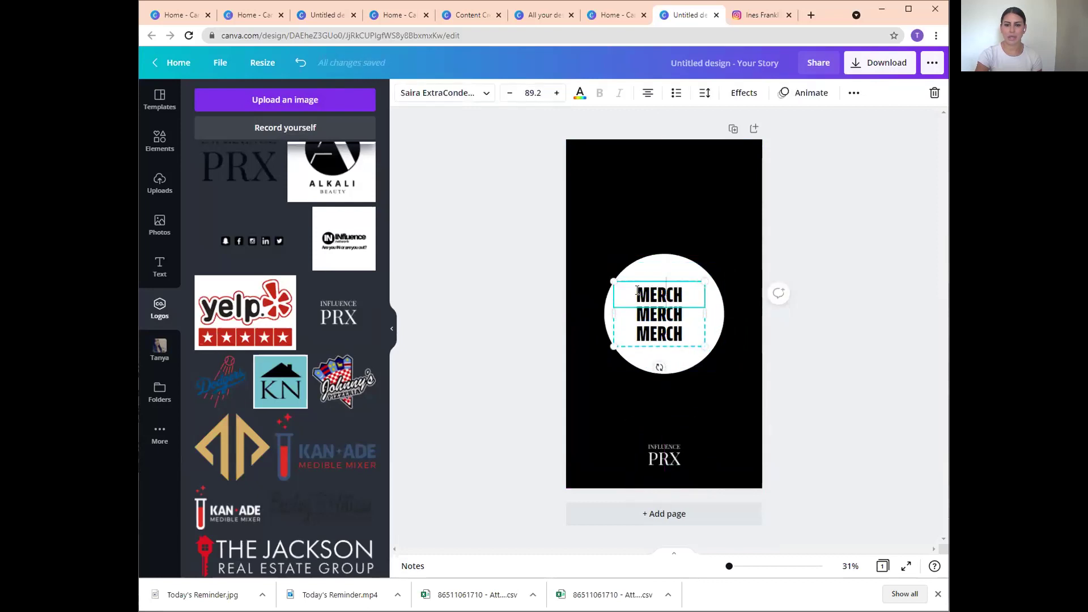
drag(641, 291, 688, 329)
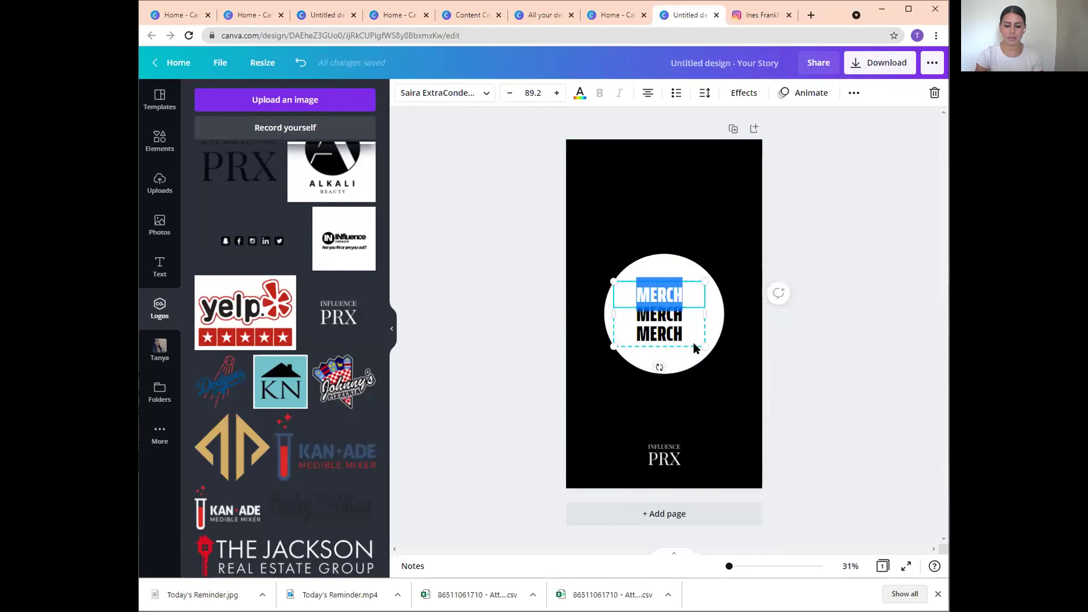
key(BackSpace)
key(Down)
key(Delete)
key(Delete)
key(Delete)
key(Delete)
key(Delete)
double_click(664, 336)
key(BackSpace)
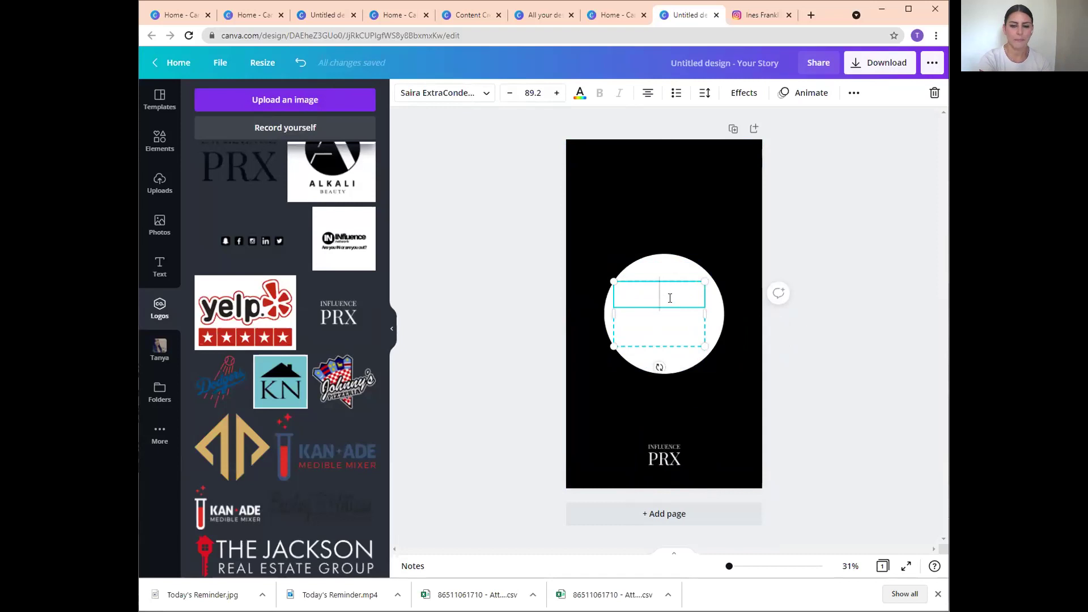
Enter "REMINDER POST TO YOUR STORY" as three lines of text and centre it within the white circle.
text(POST TO YU)
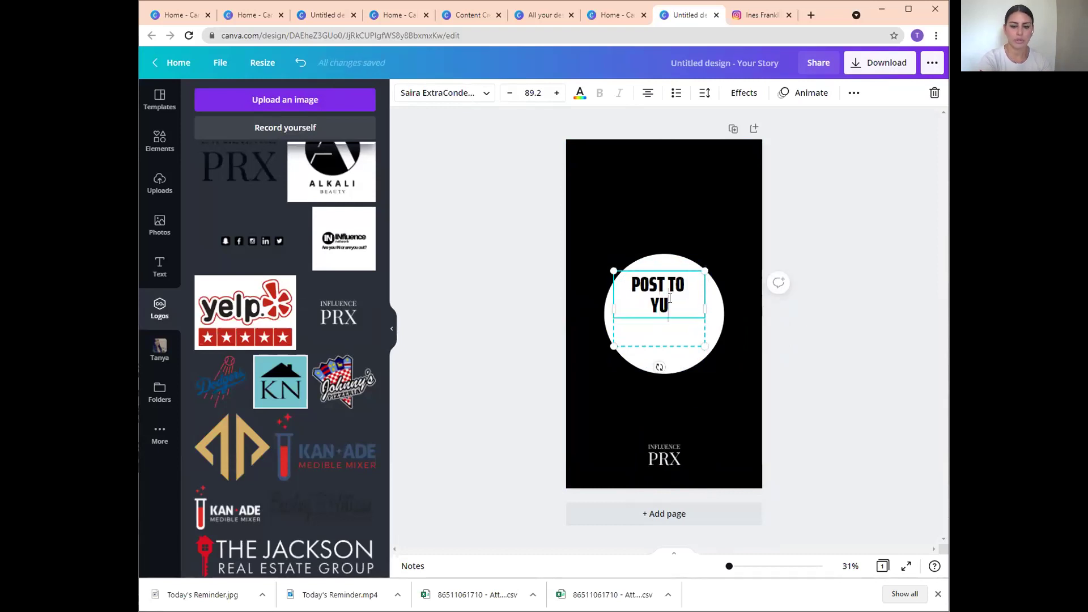
key(BackSpace)
text(OUR S)
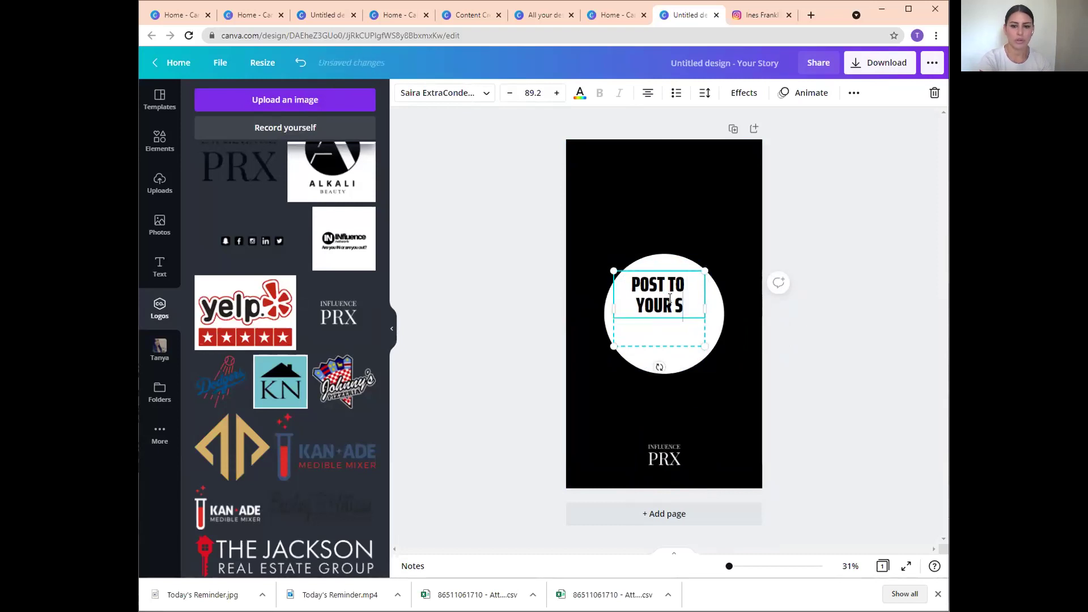
text(TORYREMINDER)
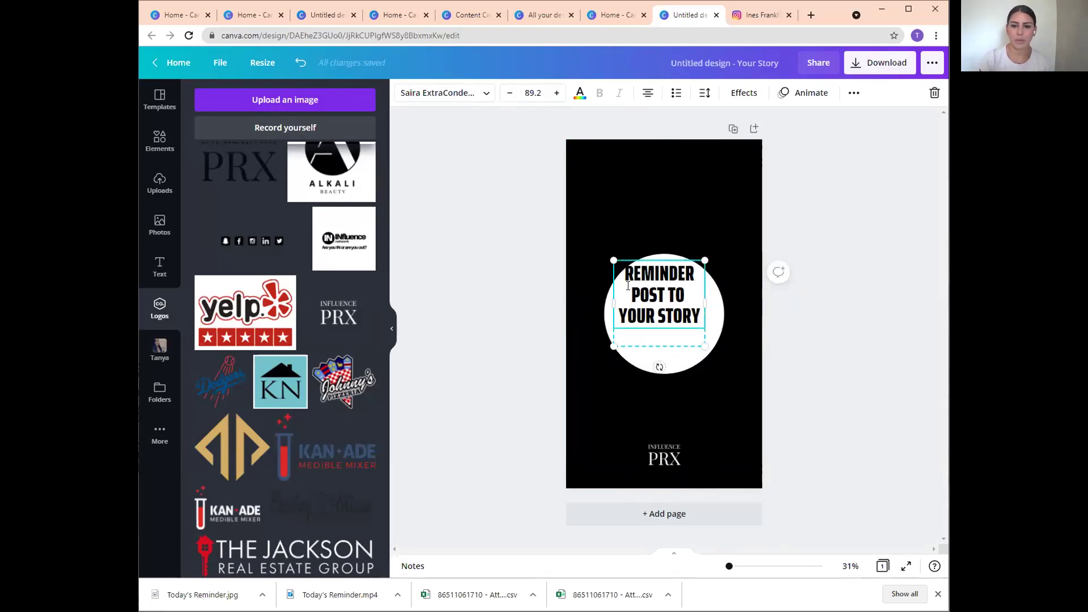
mouse_move(670, 360)
mouse_down()
mouse_move(682, 357)
mouse_move(669, 366)
mouse_up()
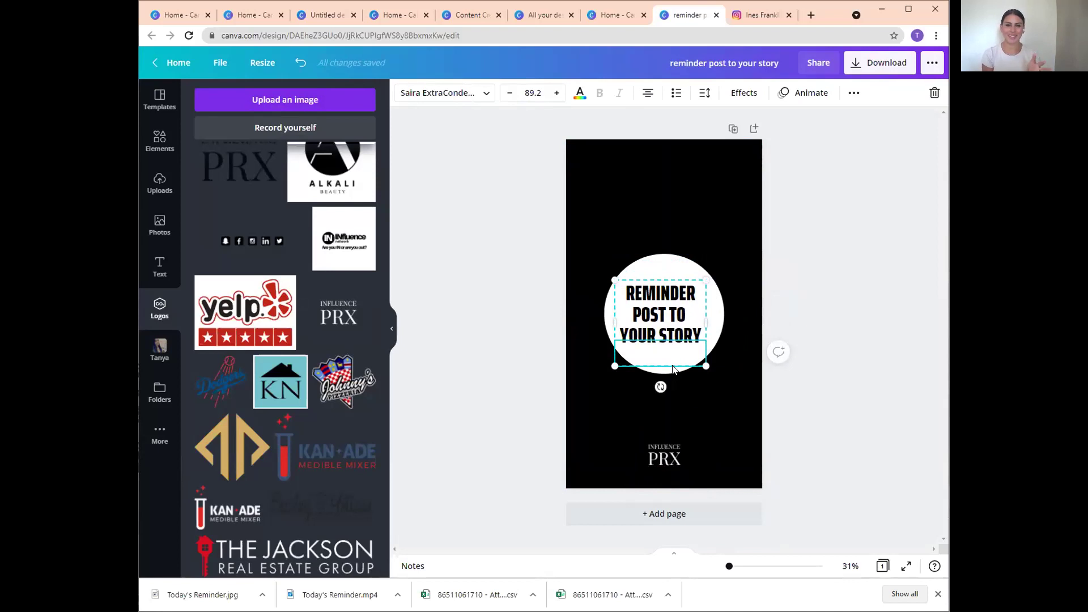
drag(673, 320, 675, 323)
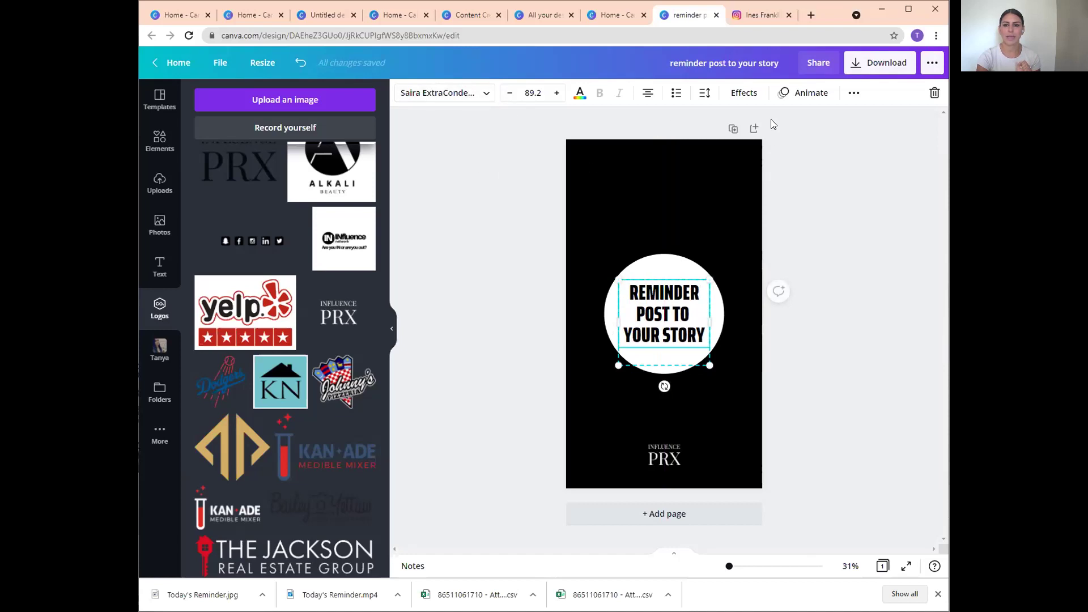
Try the Breathe animation on the reminder text and apply the Stomp text animation instead.
click(792, 98)
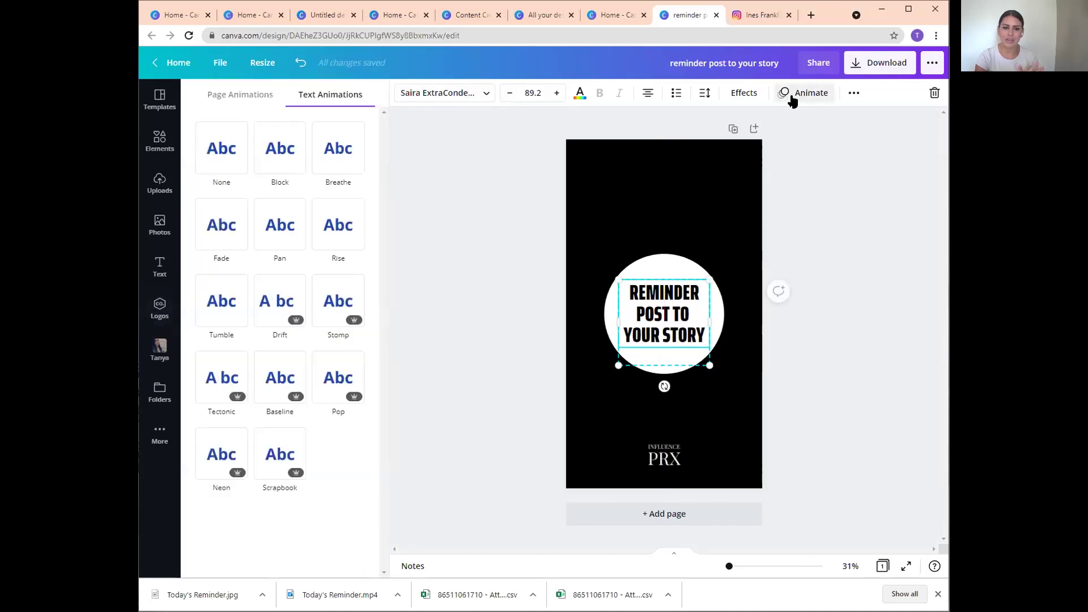
click(332, 163)
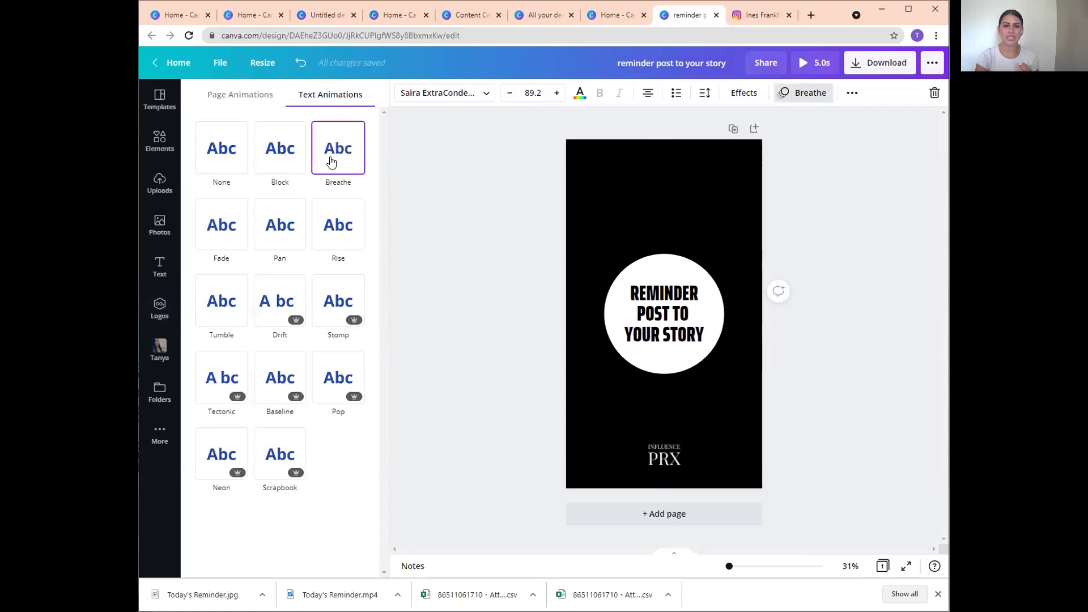
click(328, 290)
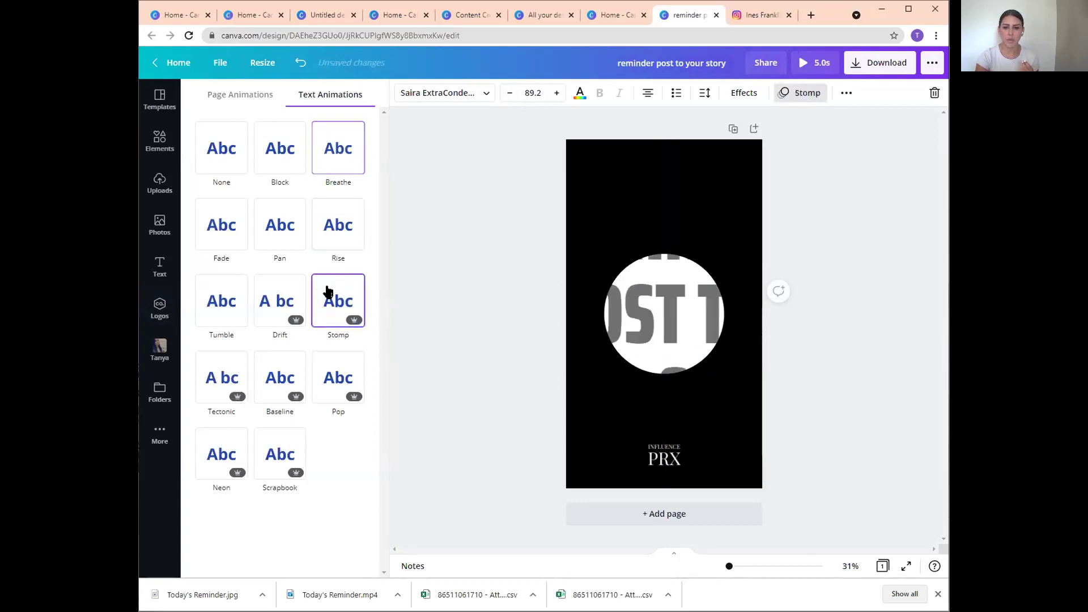
click(442, 273)
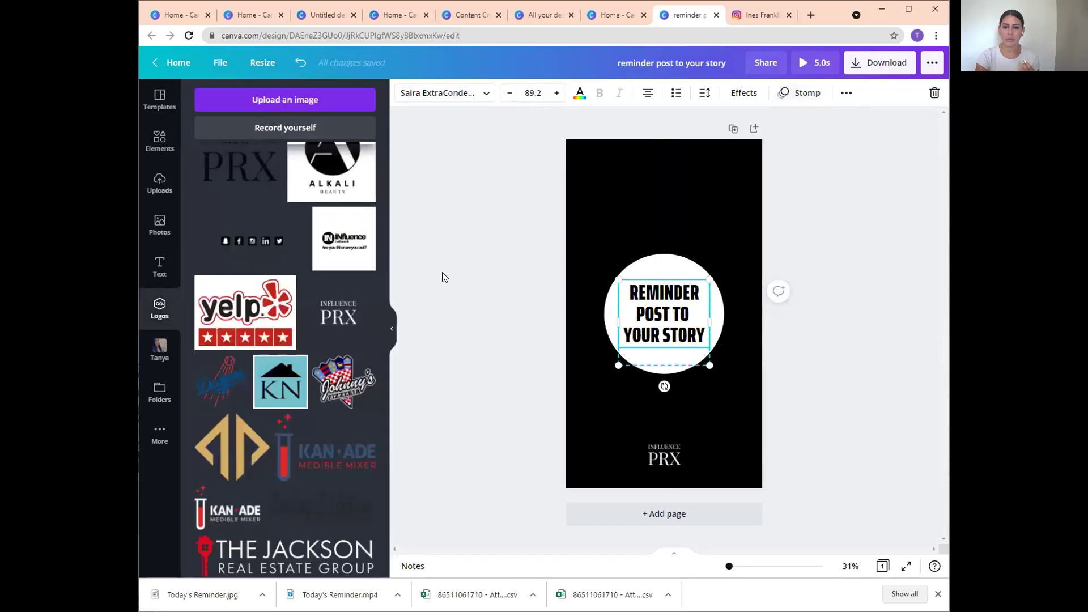
click(457, 277)
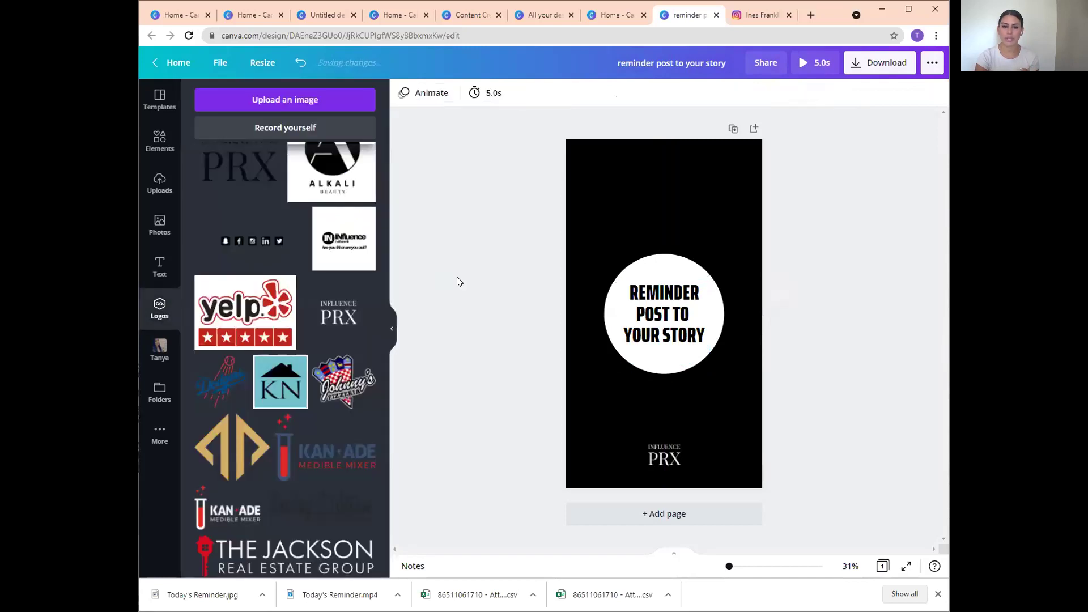
Preview the animated story and return to the editor.
click(813, 63)
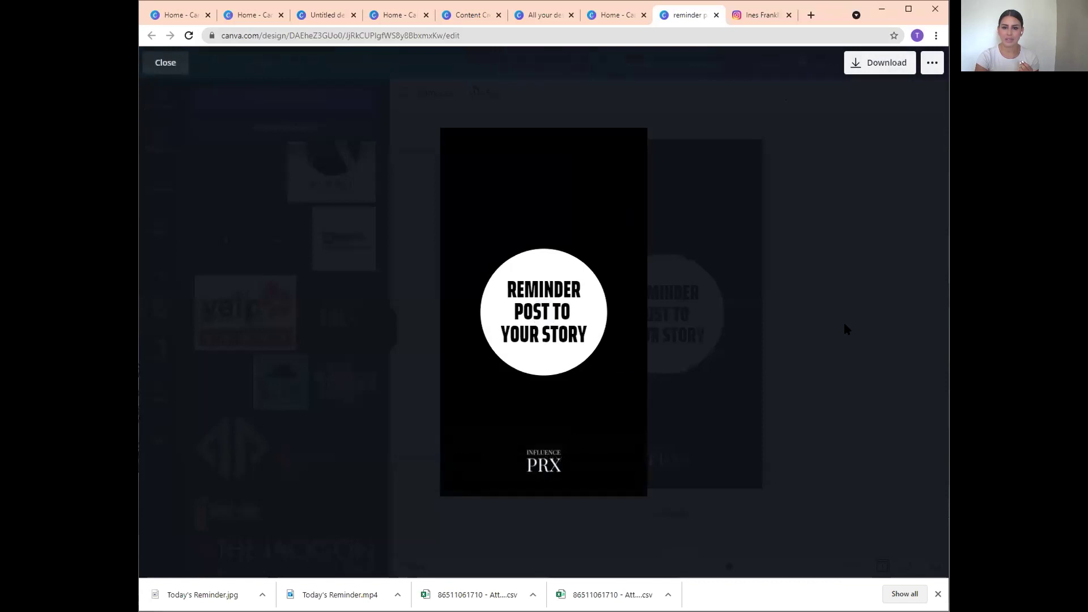
key(Escape)
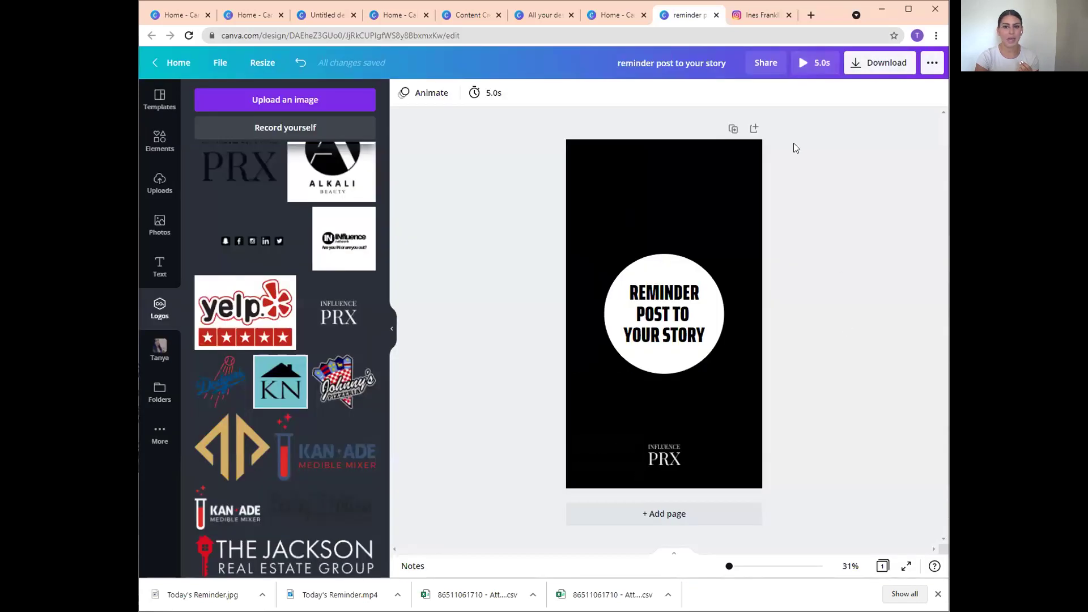
click(809, 65)
key(Escape)
Set the story page's timing to 7.5 seconds.
click(493, 93)
drag(536, 136, 545, 137)
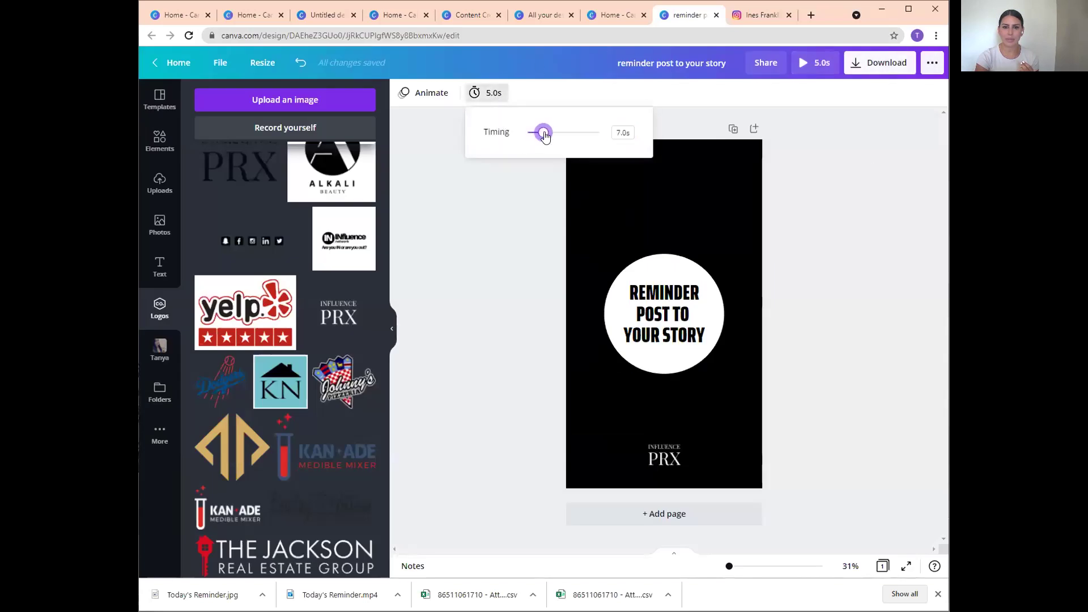
click(525, 219)
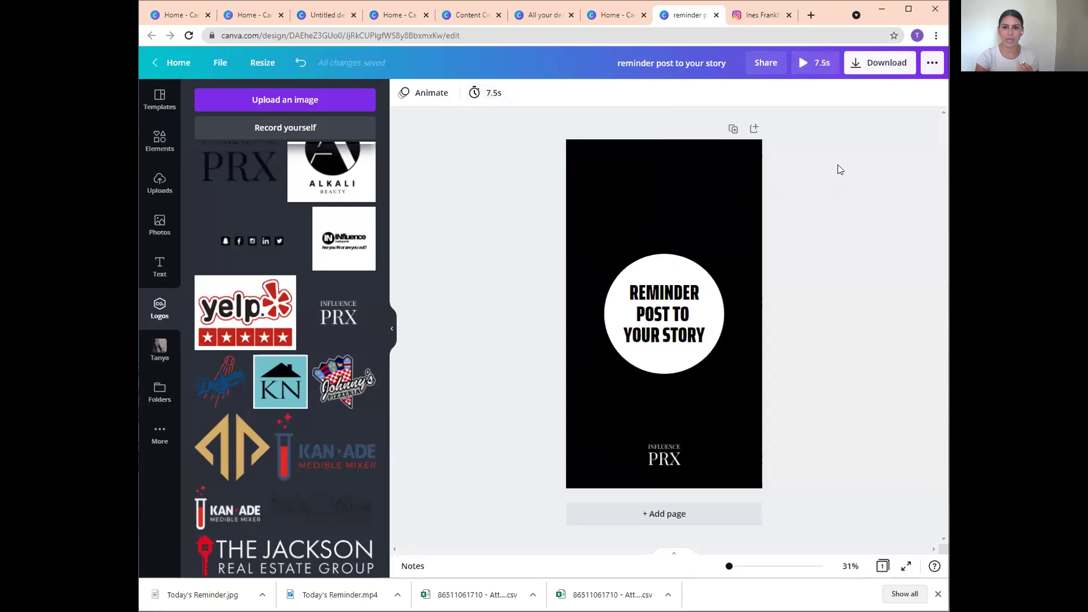
Download the reminder story as an MP4 video and dismiss the save notice.
click(881, 64)
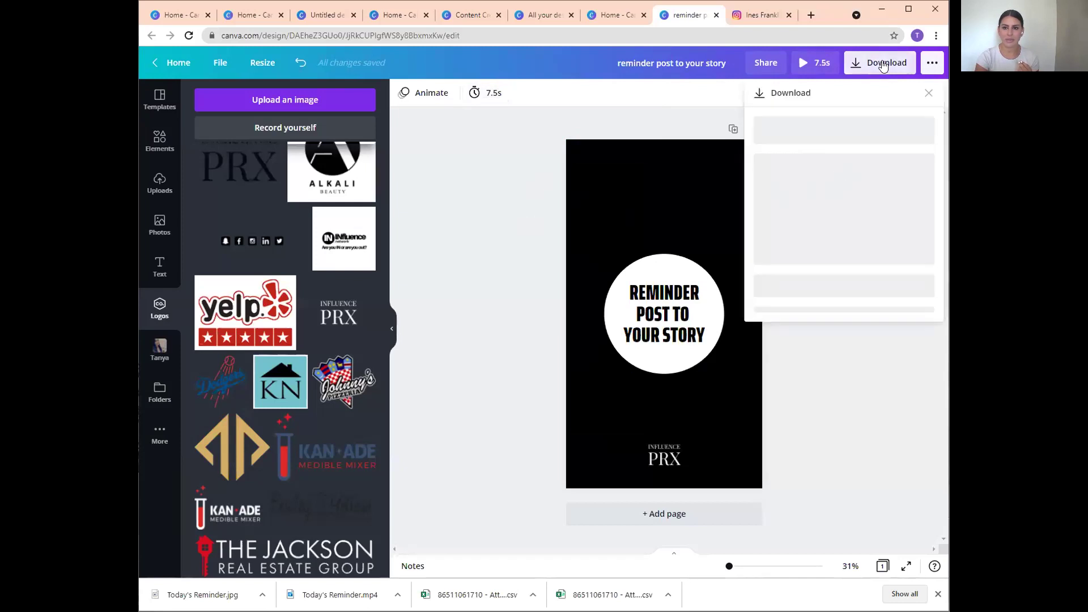
click(825, 144)
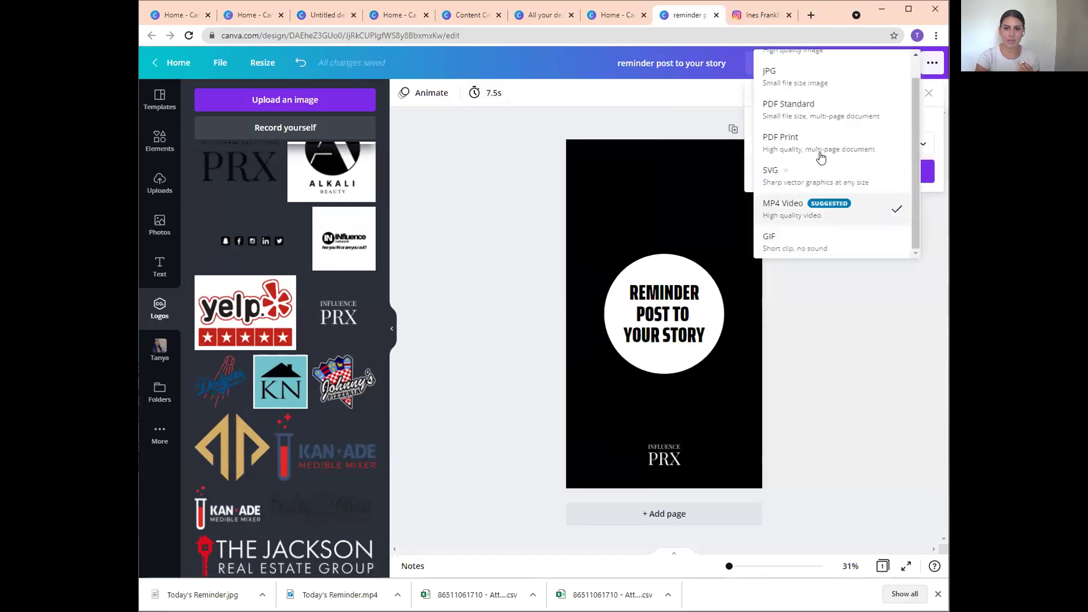
click(804, 214)
click(818, 172)
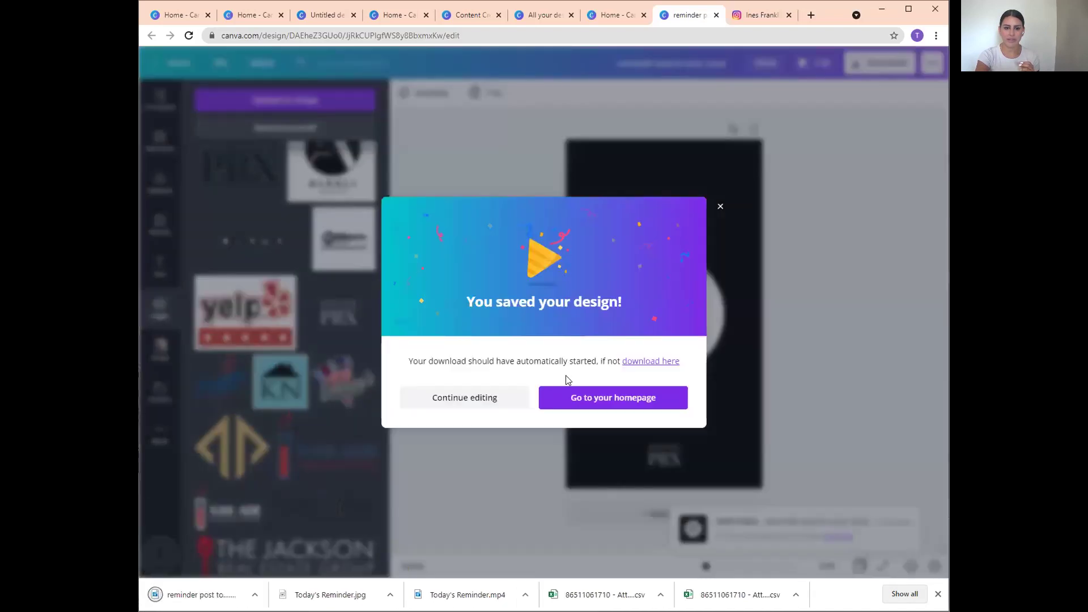
click(720, 206)
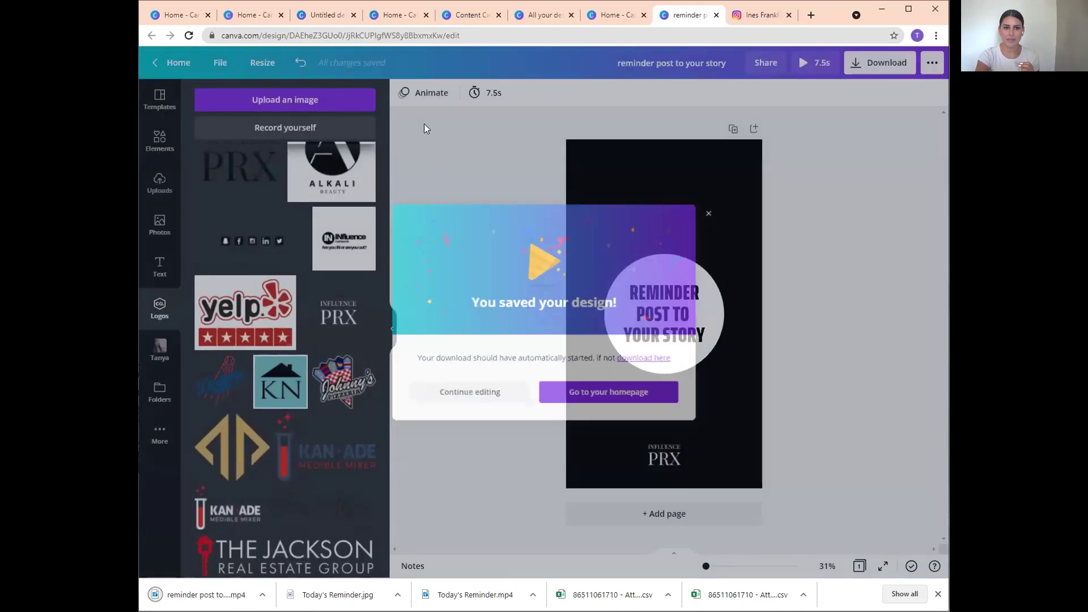
Create a resized copy of the reminder story in the Instagram Post format, 1080 × 1080 px.
click(266, 65)
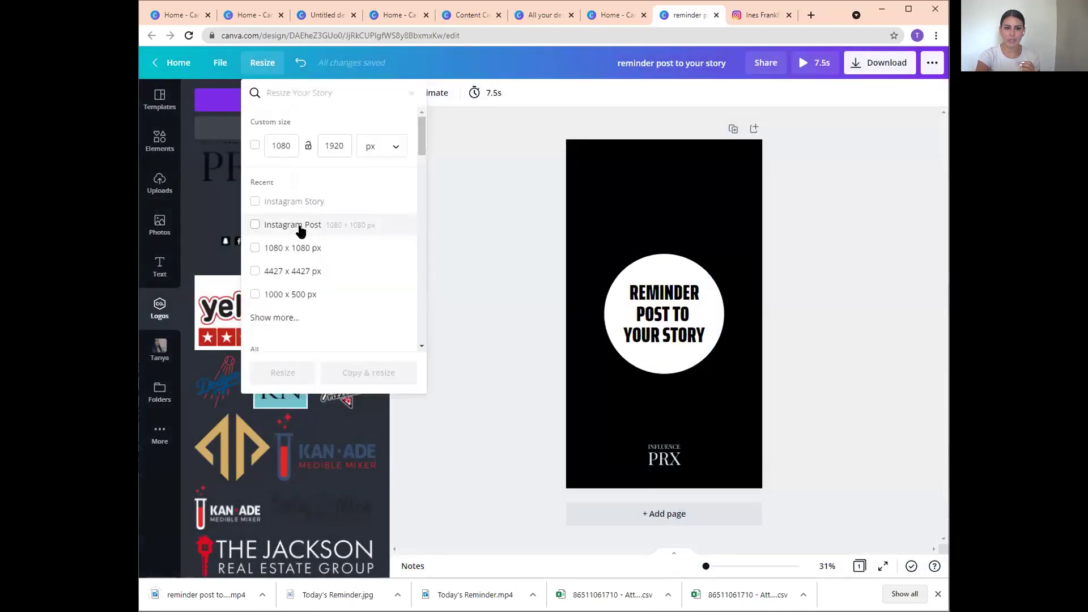
click(299, 226)
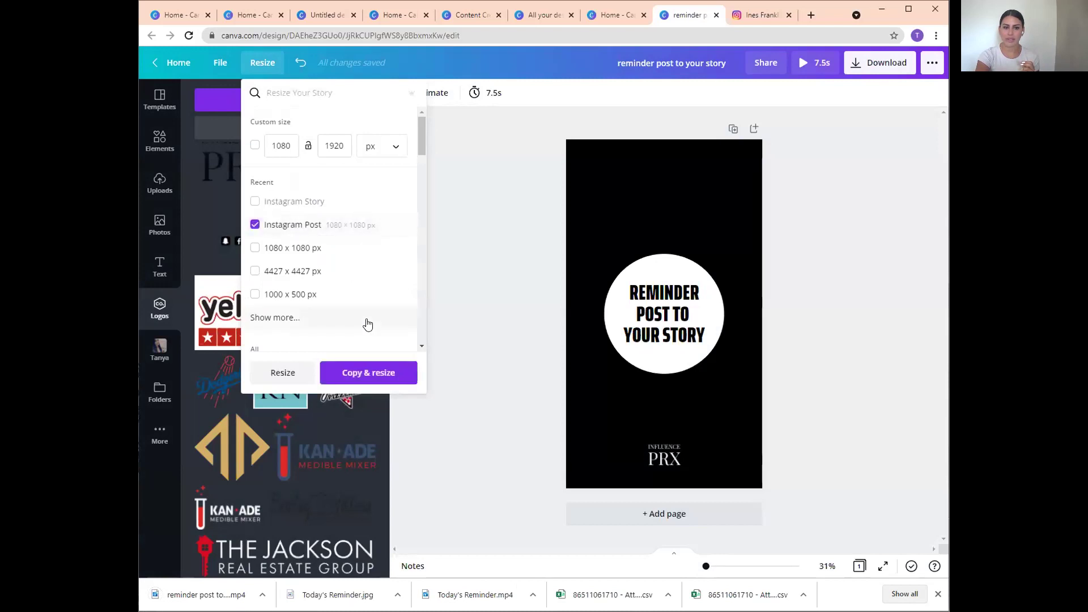
click(378, 372)
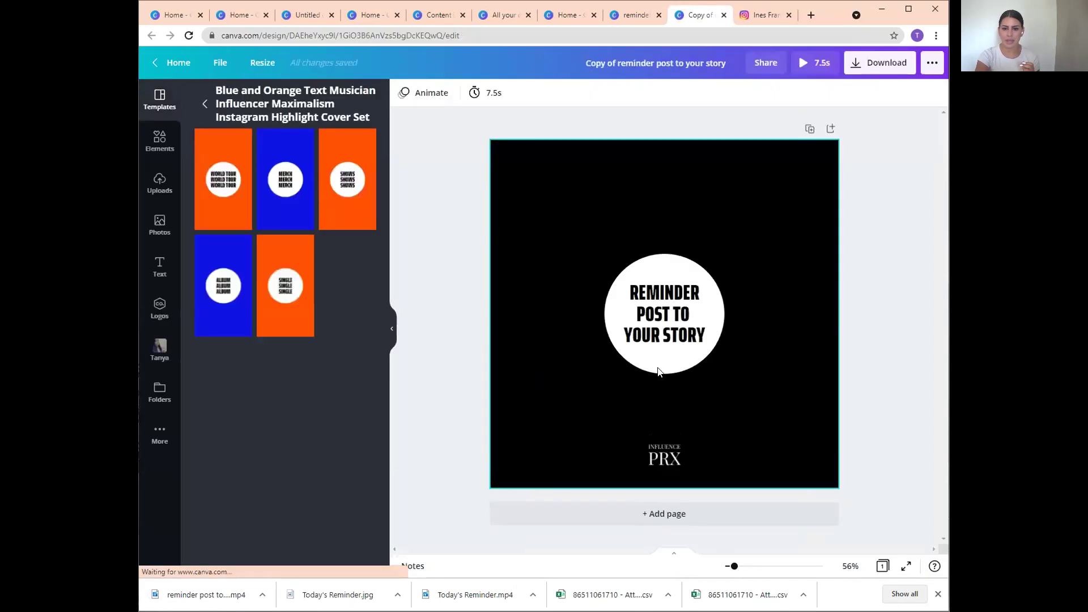
Enlarge the white circle behind the reminder text on the square post, keeping it centred around the text.
click(657, 371)
drag(724, 373, 696, 357)
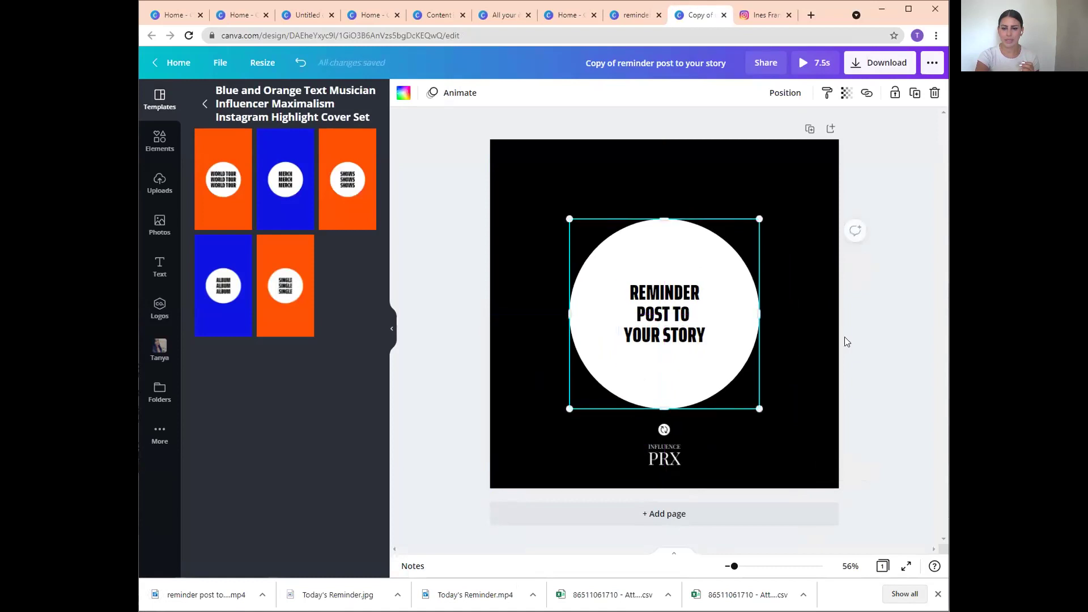
click(864, 310)
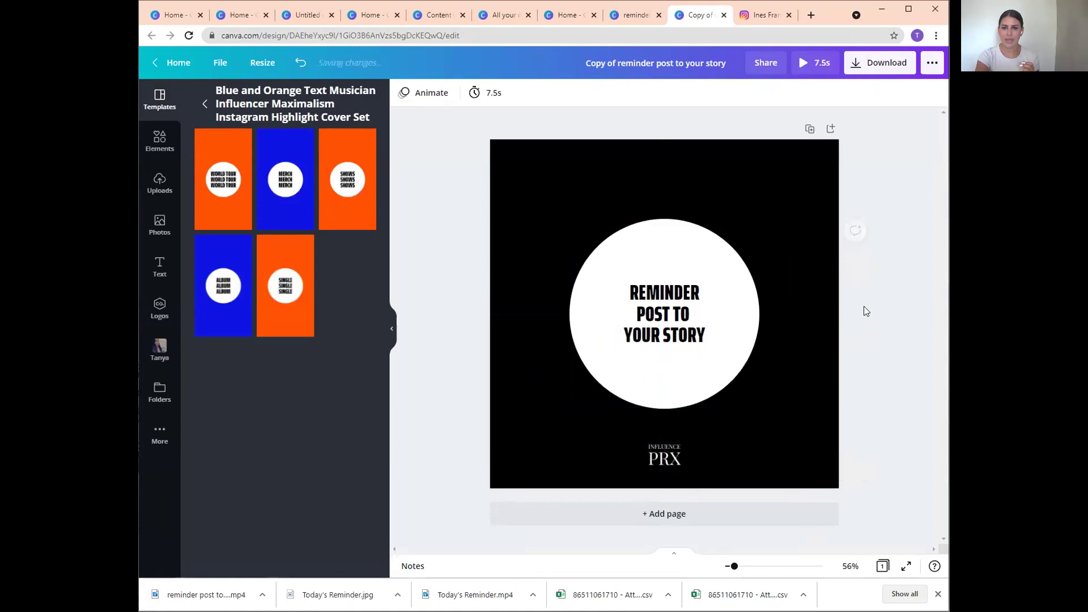
Download the square reminder post as a JPG and dismiss the save notice.
click(859, 63)
click(859, 150)
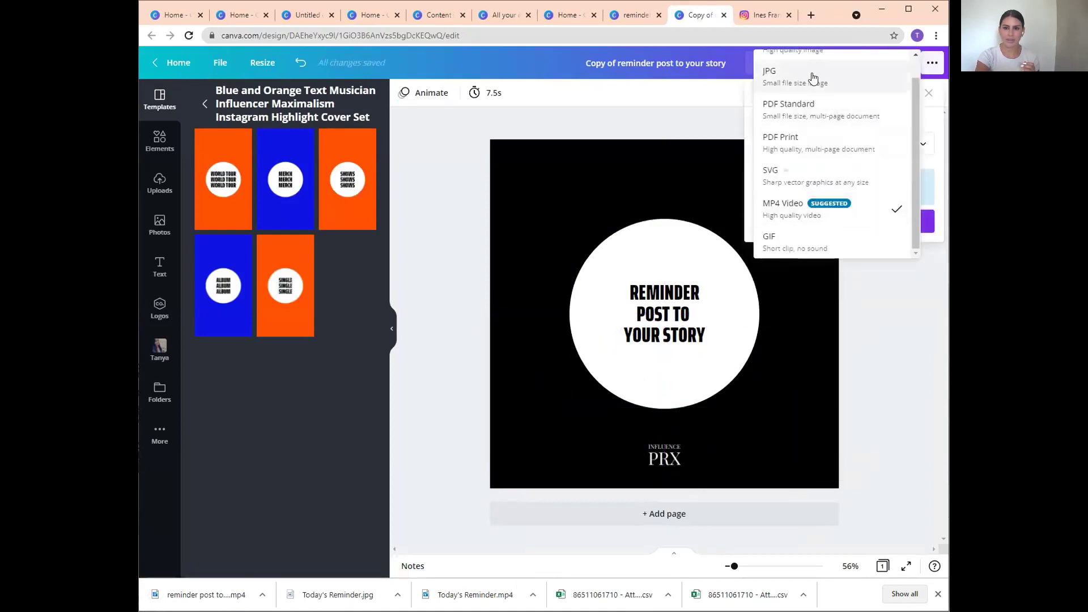
click(815, 78)
click(910, 355)
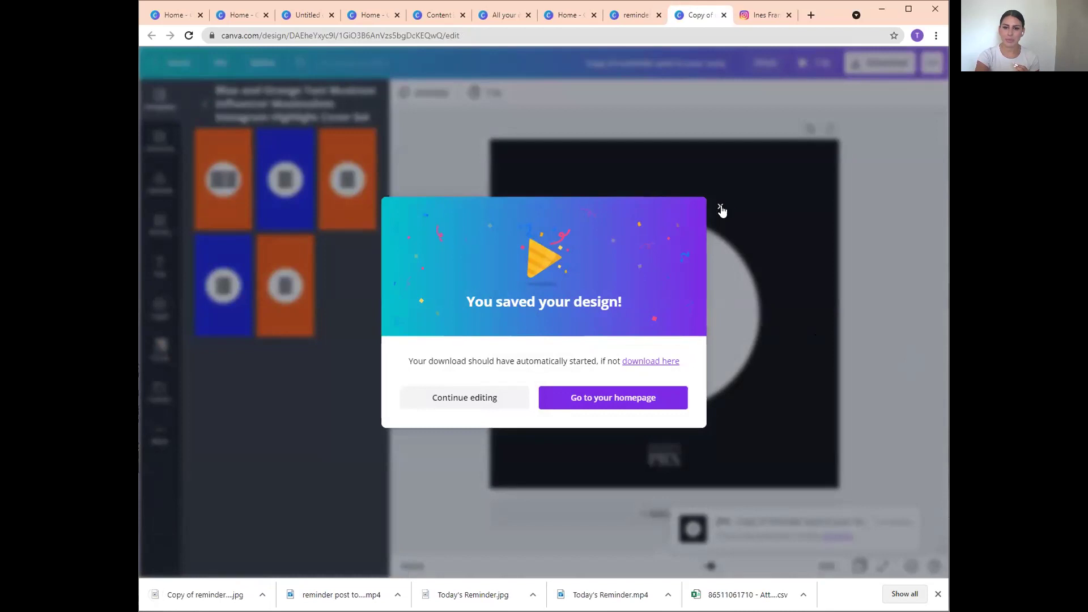
click(720, 206)
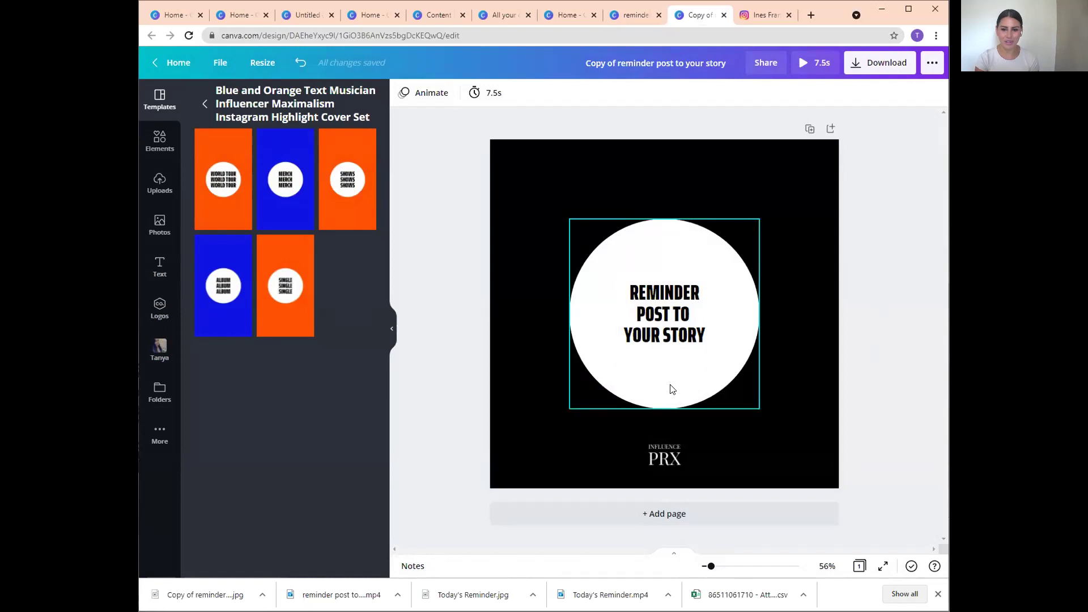
In the reminder story, replace the white circle with the photo of the woman in jeans from the starred personal photo folder.
click(637, 17)
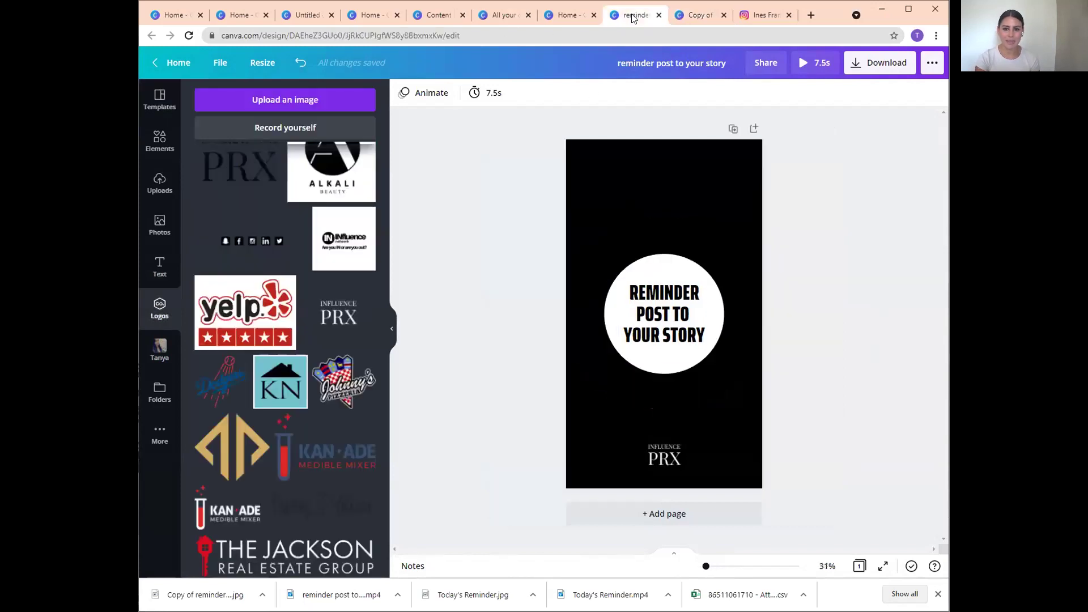
click(160, 349)
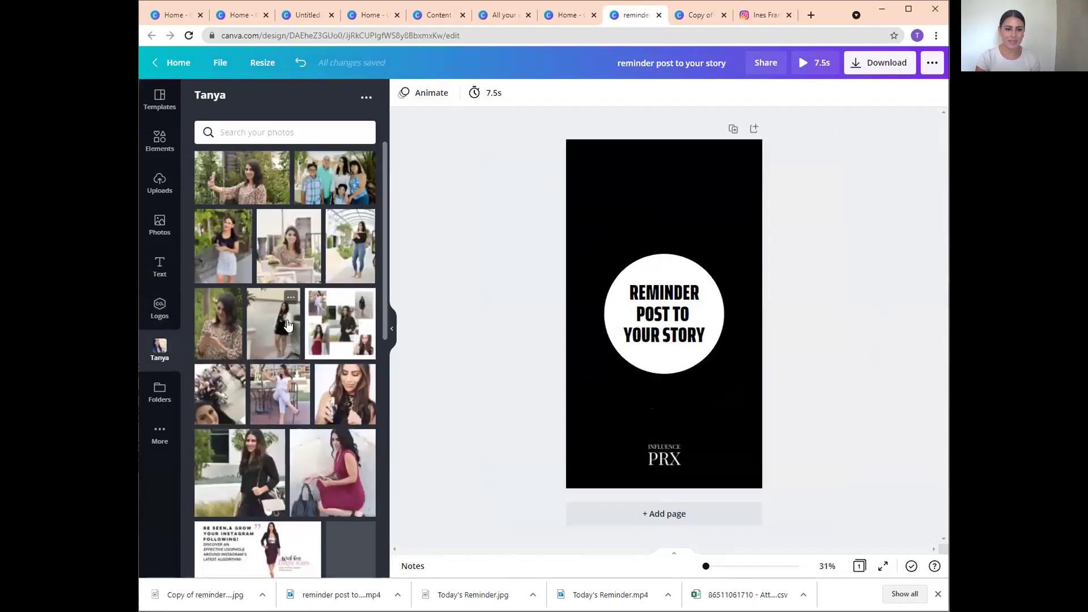
drag(335, 255, 709, 296)
drag(735, 208, 715, 252)
drag(646, 374, 642, 350)
drag(717, 318, 742, 375)
key(Delete)
Colour the reminder text white and place it over the photo's lower right corner.
drag(671, 306, 710, 348)
click(579, 92)
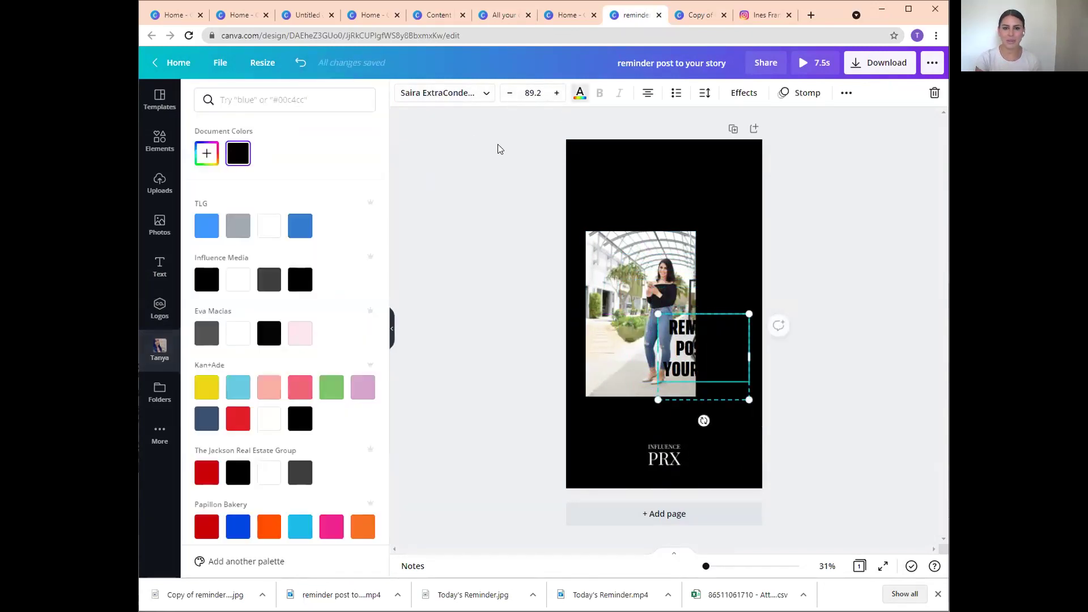
click(269, 226)
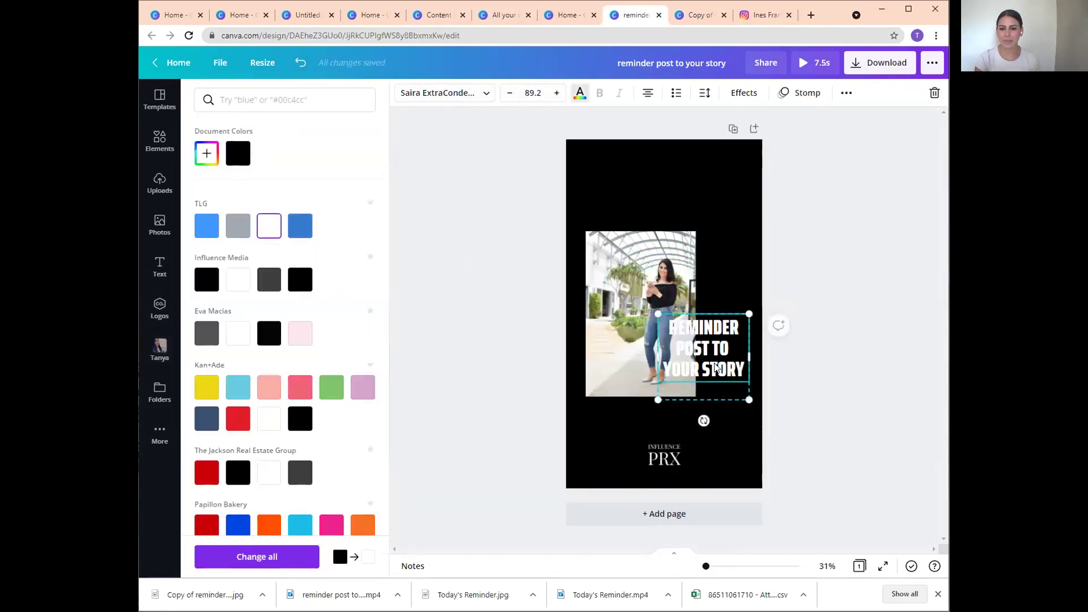
drag(720, 371, 715, 403)
Crop the photo's upper edge to about 606 × 820, and shift the photo and reminder text slightly upward.
click(639, 234)
drag(639, 234, 639, 251)
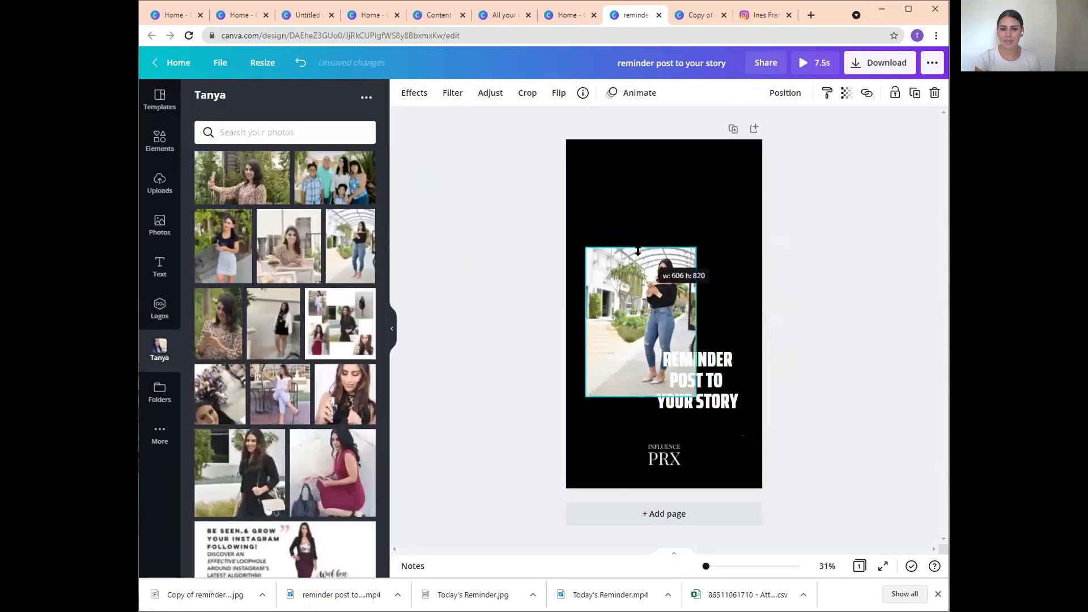
drag(616, 360, 613, 340)
drag(713, 379, 720, 362)
click(602, 324)
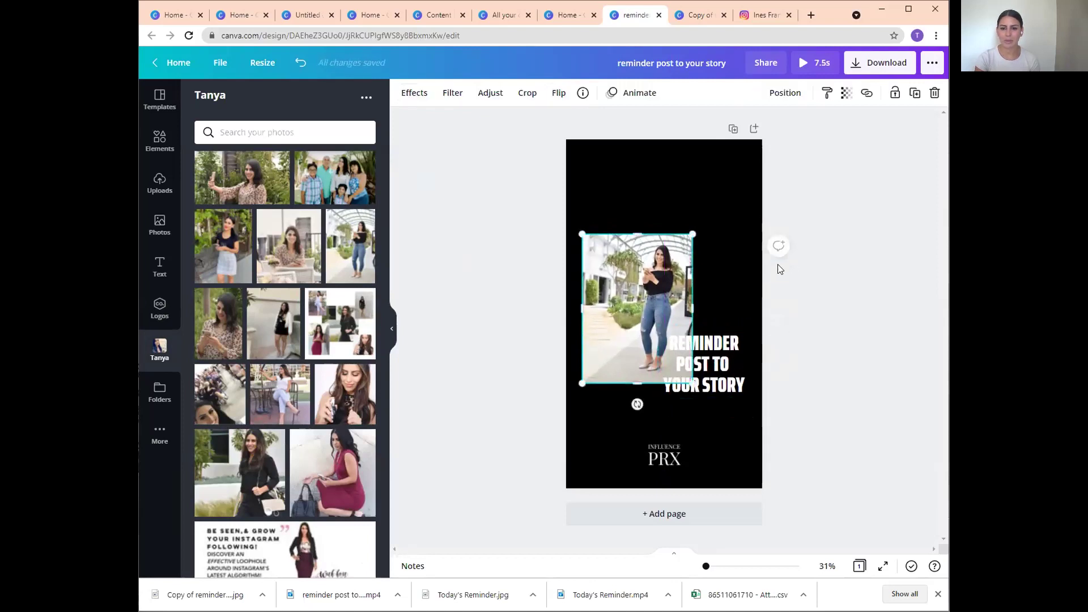
Try the Block page animation on the story and settle on Breathe.
click(809, 263)
click(427, 94)
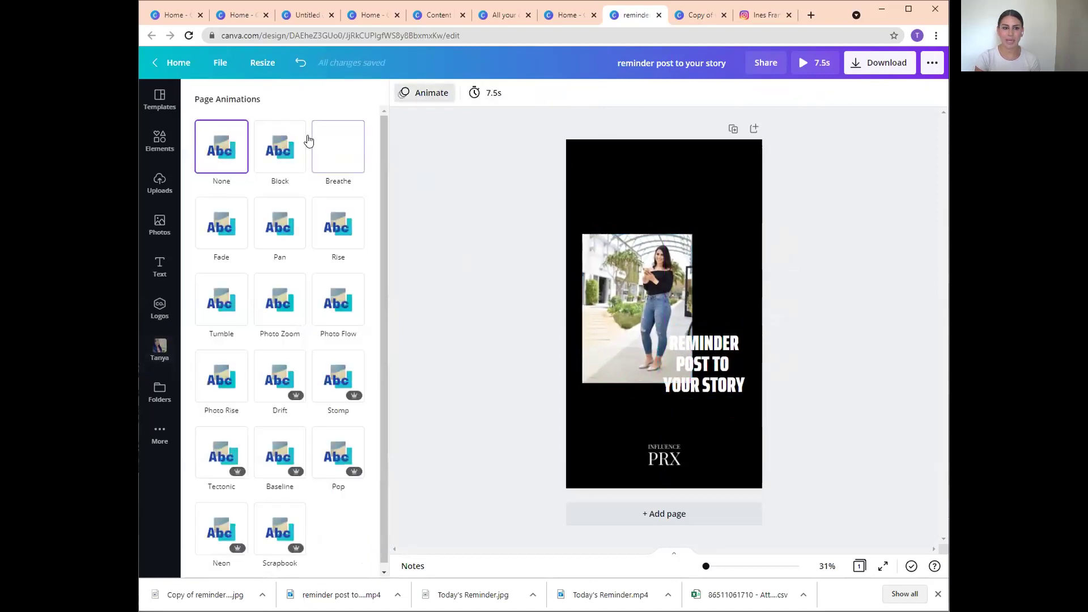
click(268, 161)
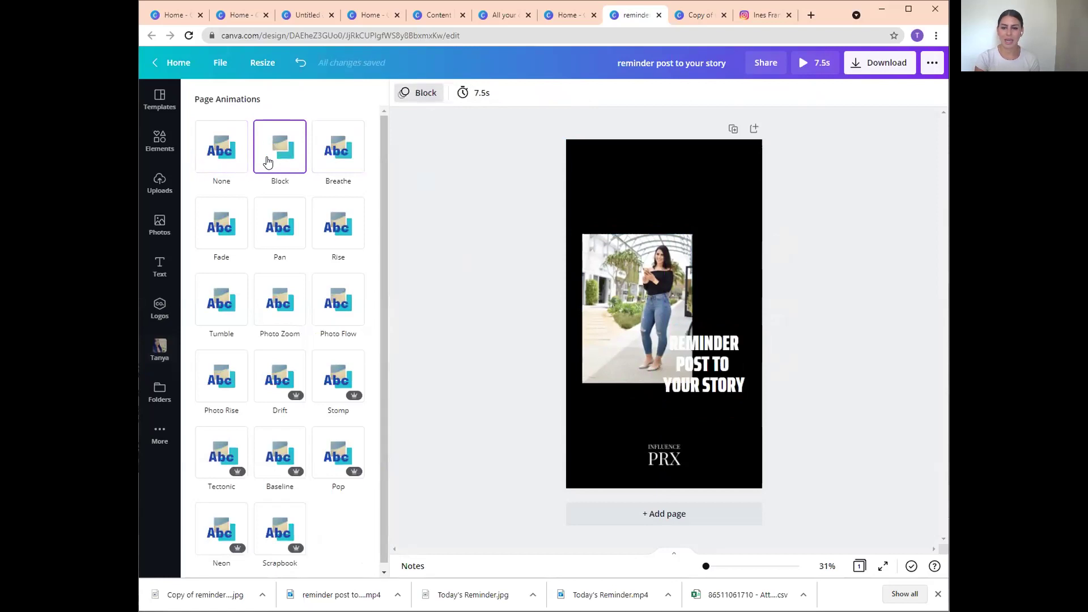
click(336, 161)
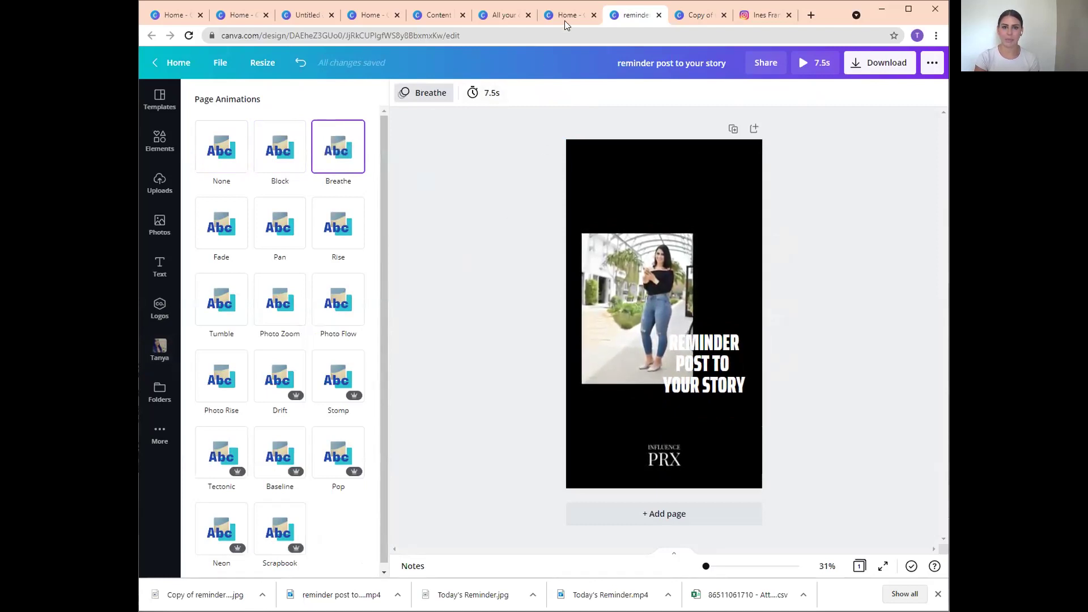
Switch to Instagram to view the quote reel, close it and return to the reminder story in Canva.
click(756, 17)
click(466, 225)
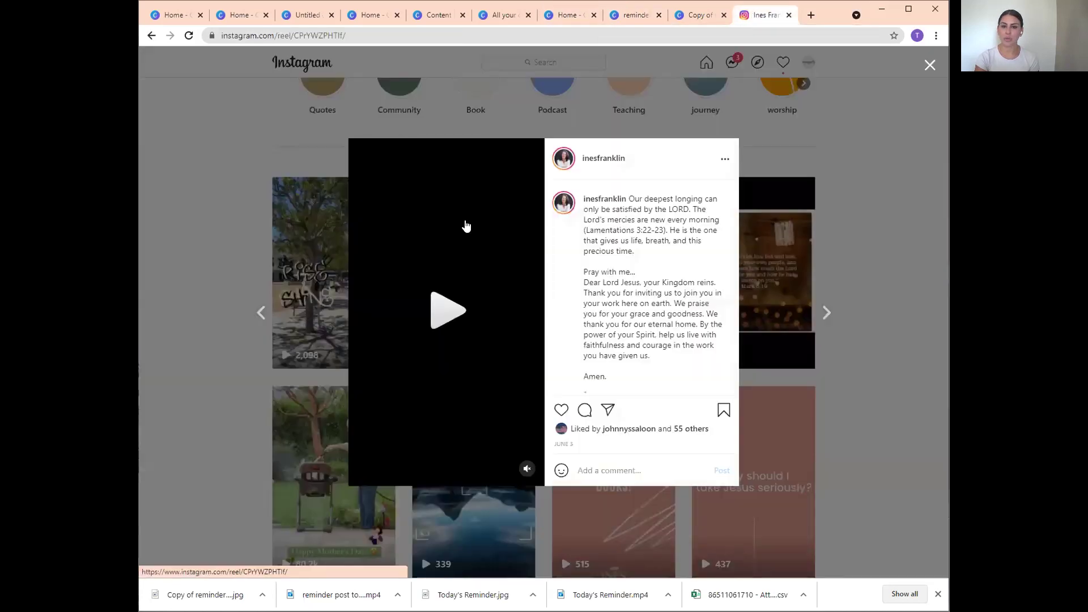
click(829, 132)
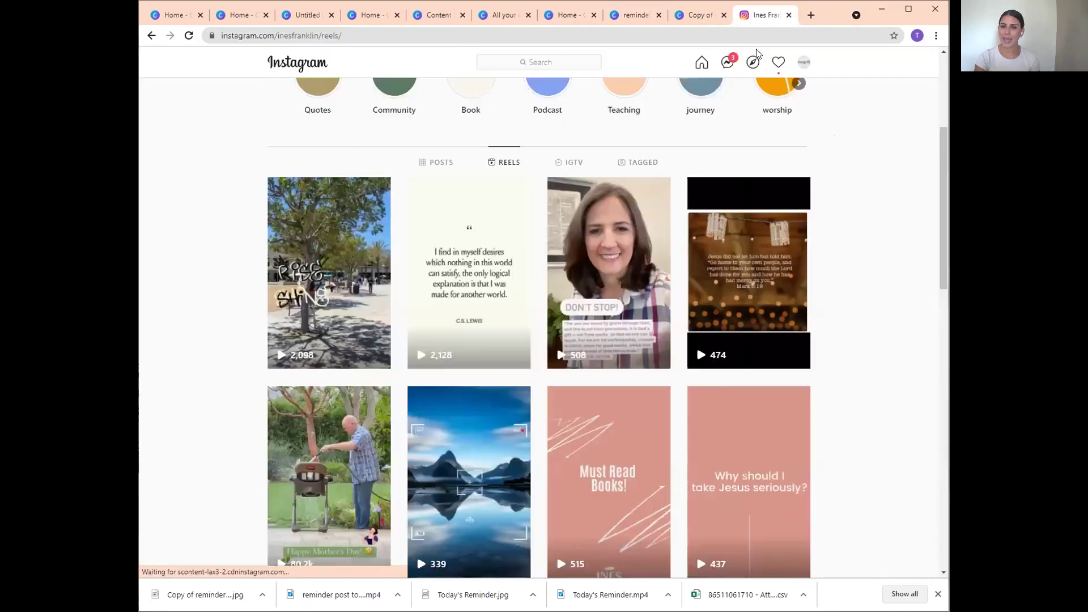
click(679, 21)
click(635, 15)
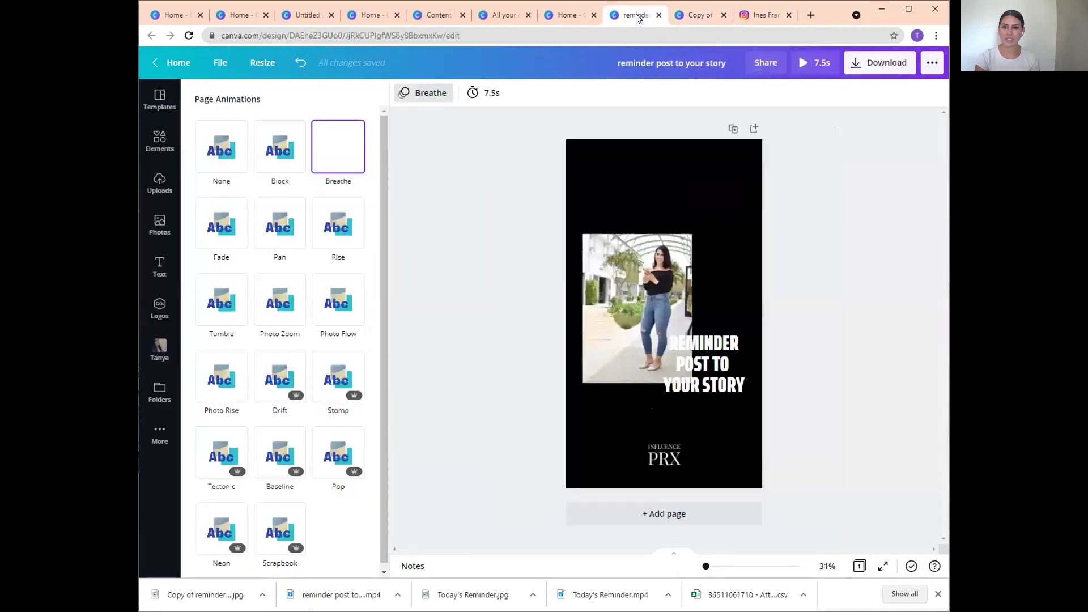
Browse all existing designs for the C.S. Lewis quote story and open it in the editor.
click(565, 16)
scroll(535, 349, down, 5)
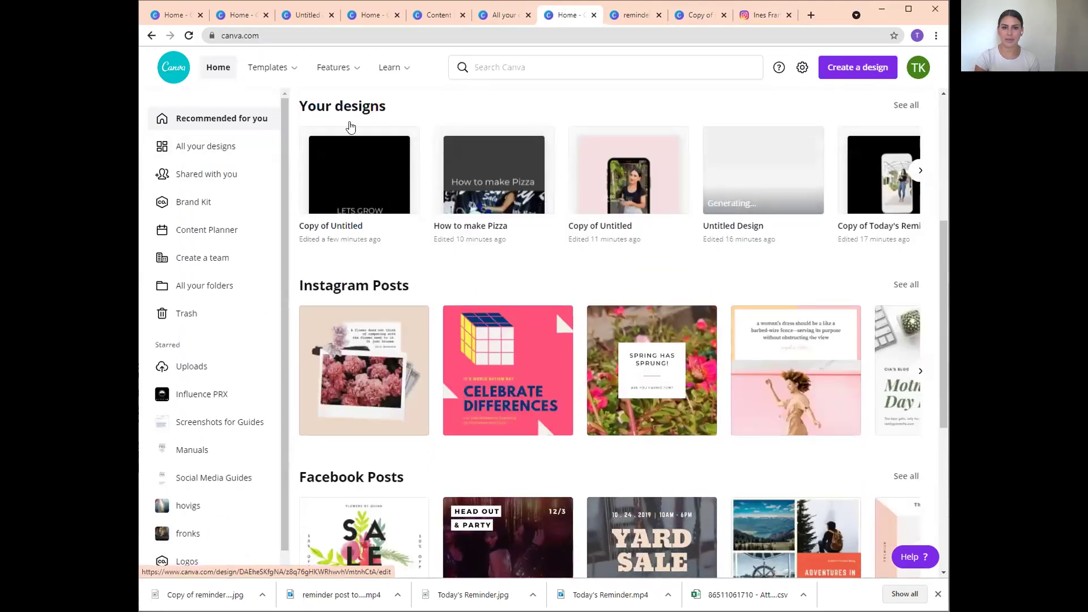
click(215, 149)
scroll(567, 323, down, 6)
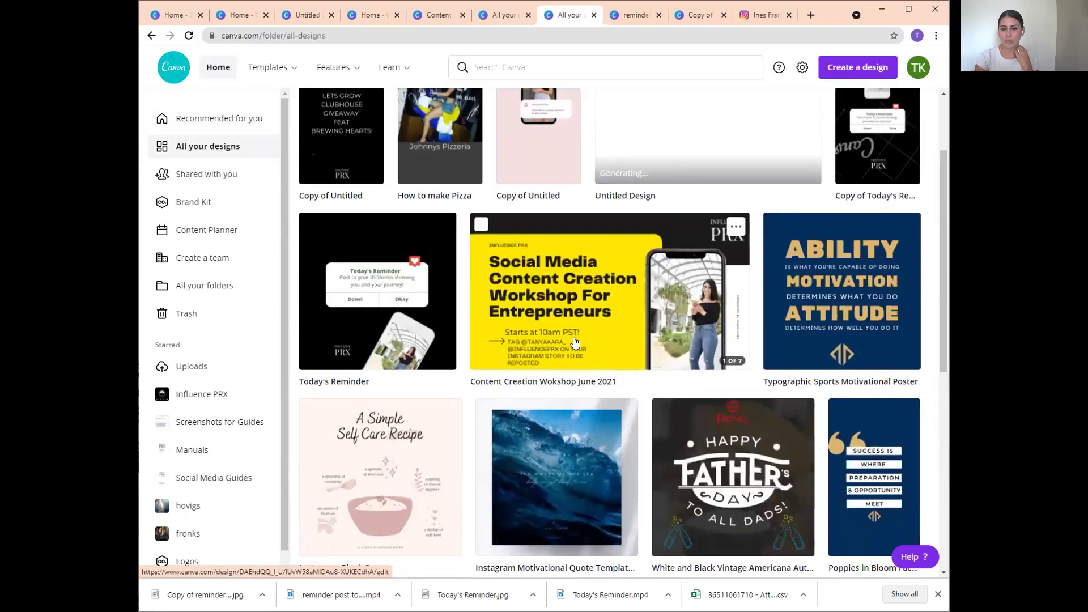
scroll(575, 342, down, 7)
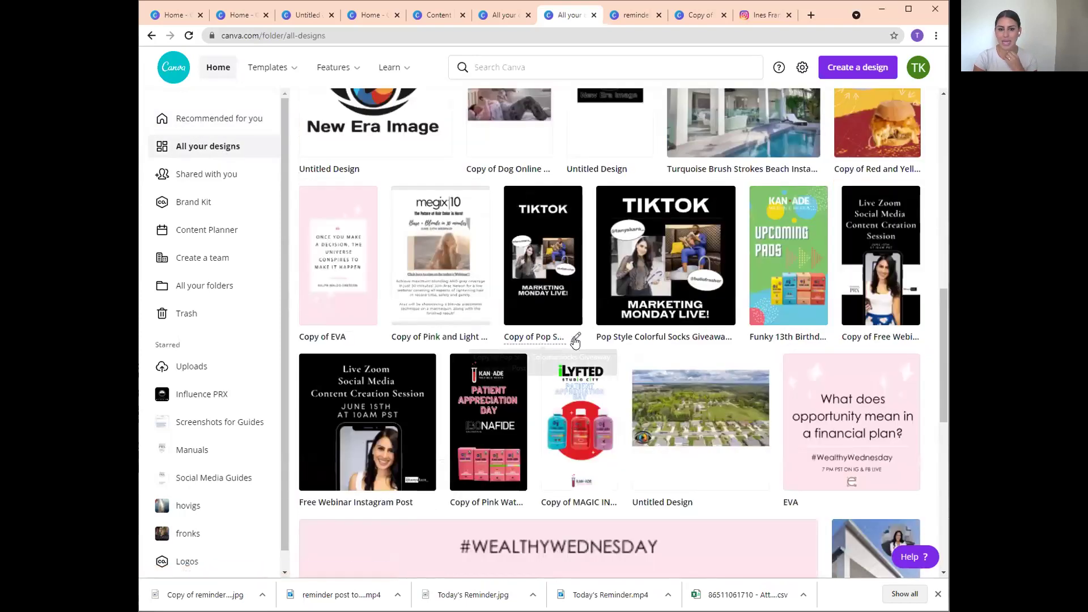
scroll(574, 342, down, 3)
scroll(574, 342, down, 2)
scroll(578, 350, down, 7)
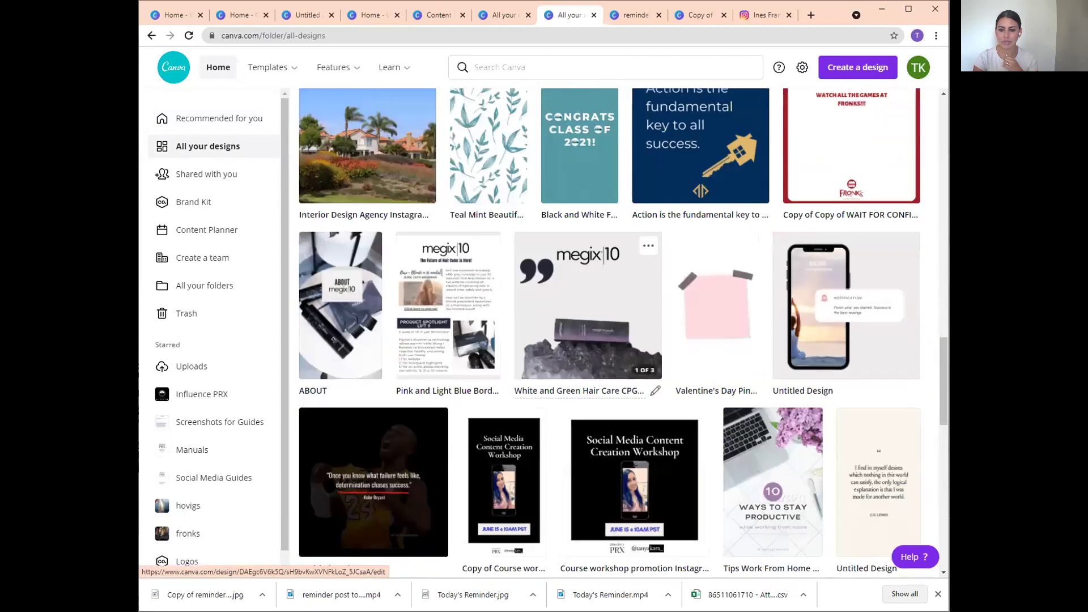
scroll(585, 336, down, 4)
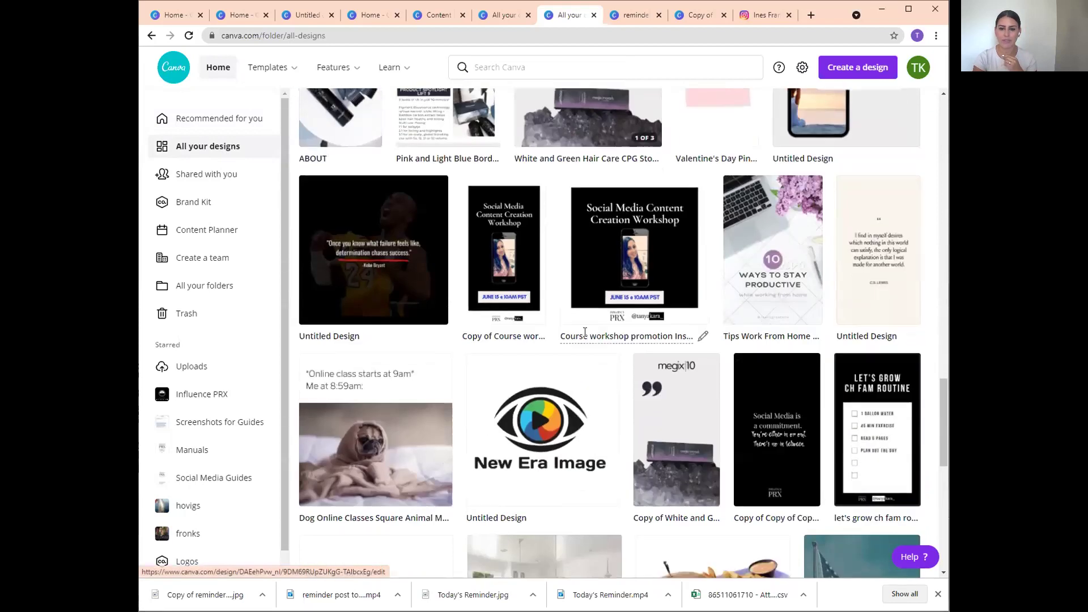
scroll(585, 336, down, 2)
scroll(585, 332, down, 7)
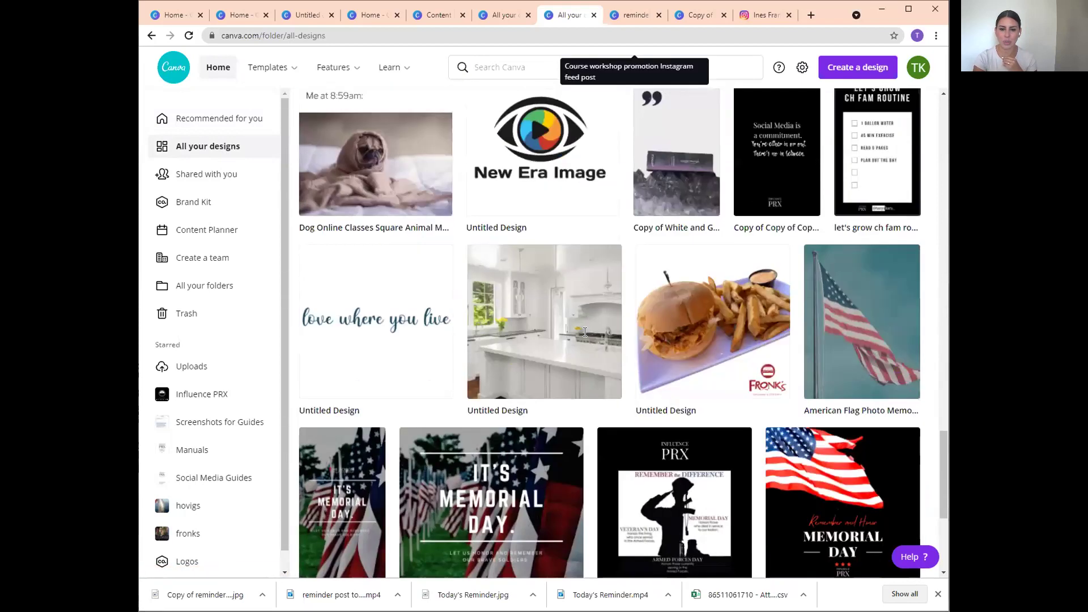
scroll(584, 331, up, 5)
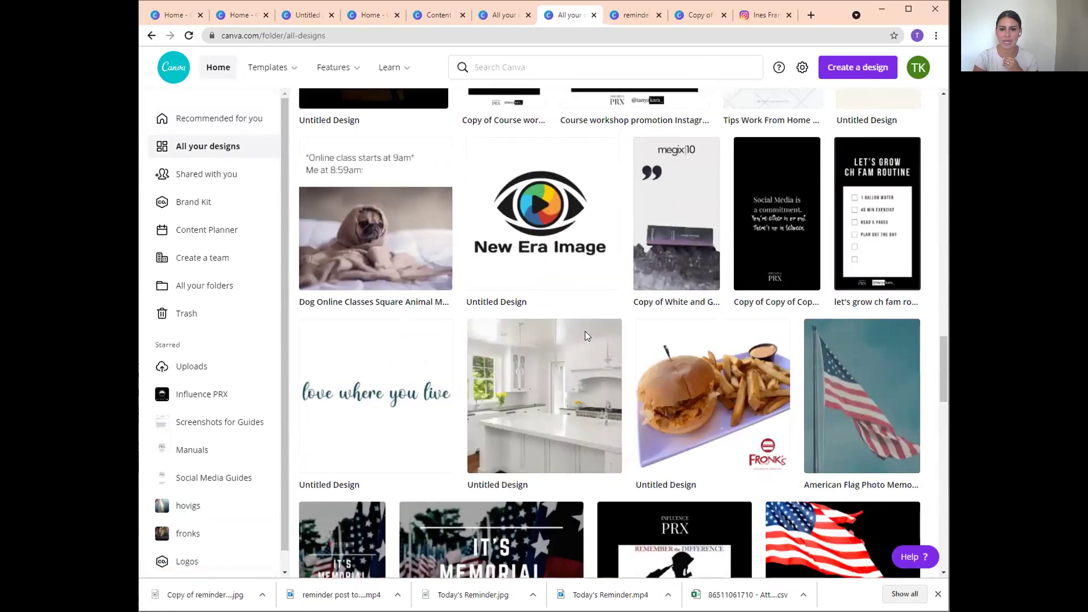
scroll(736, 397, up, 8)
click(893, 469)
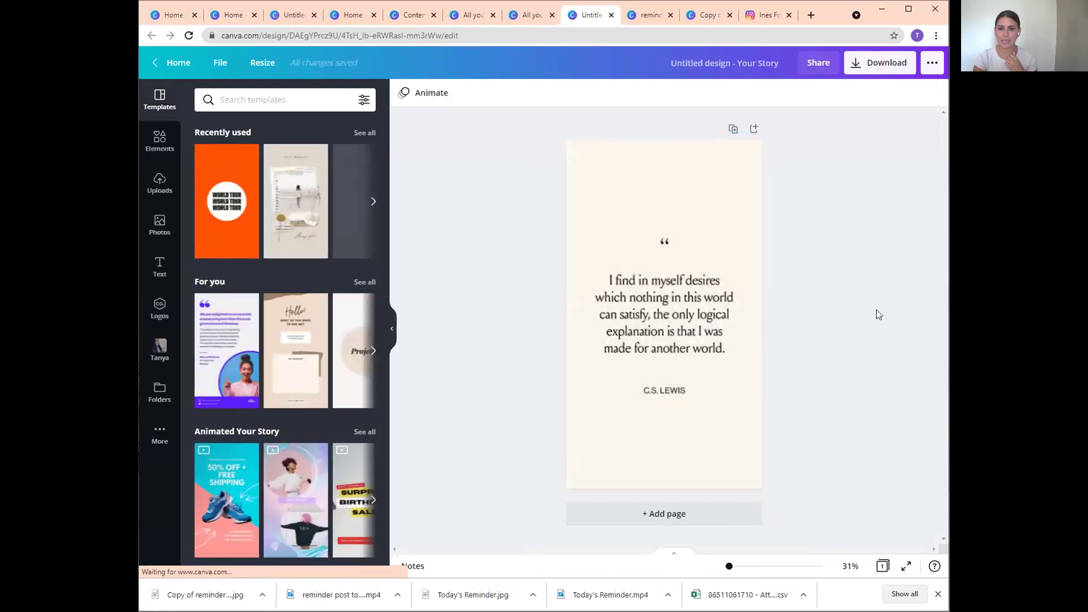
Show the MP4 Video option among the quote story's download file types and leave the choice unchanged.
click(886, 69)
click(829, 149)
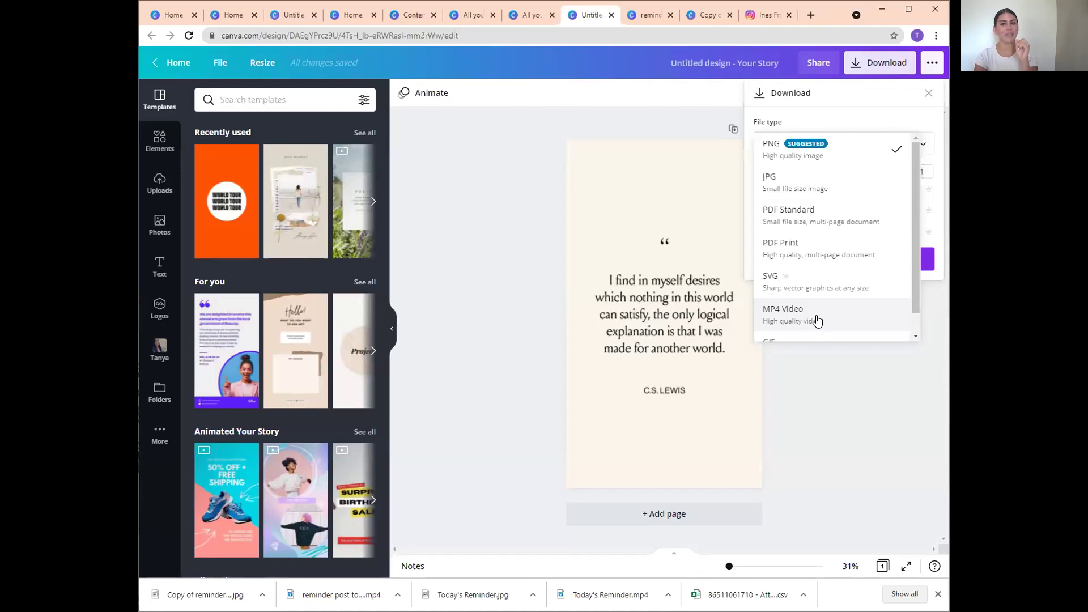
click(888, 409)
Close the quote story, both reminder designs and both design overviews, and return to the content creation workshop presentation.
click(610, 15)
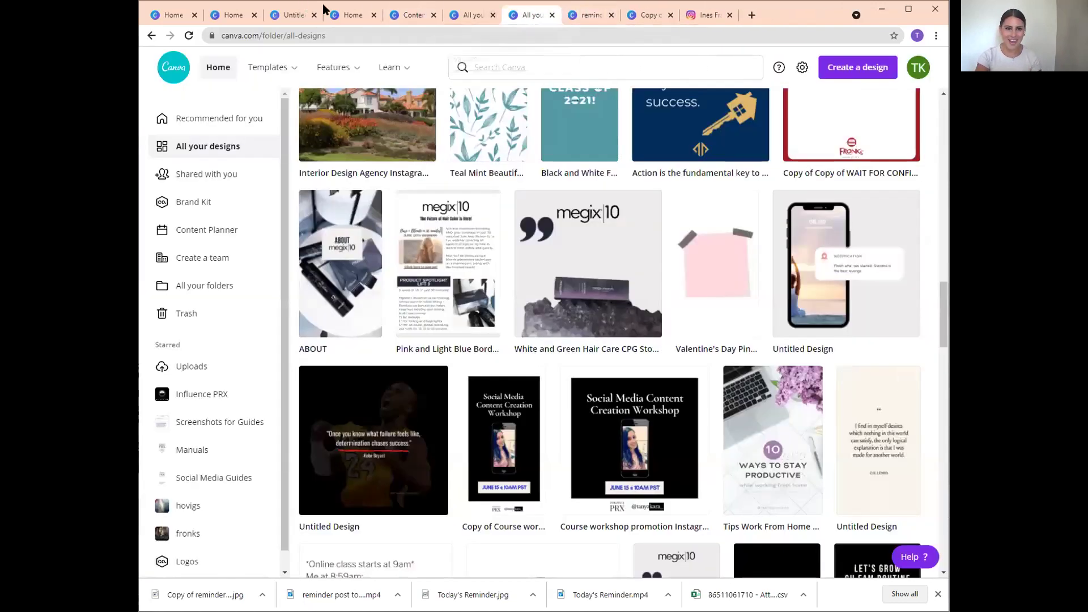
click(610, 15)
click(616, 15)
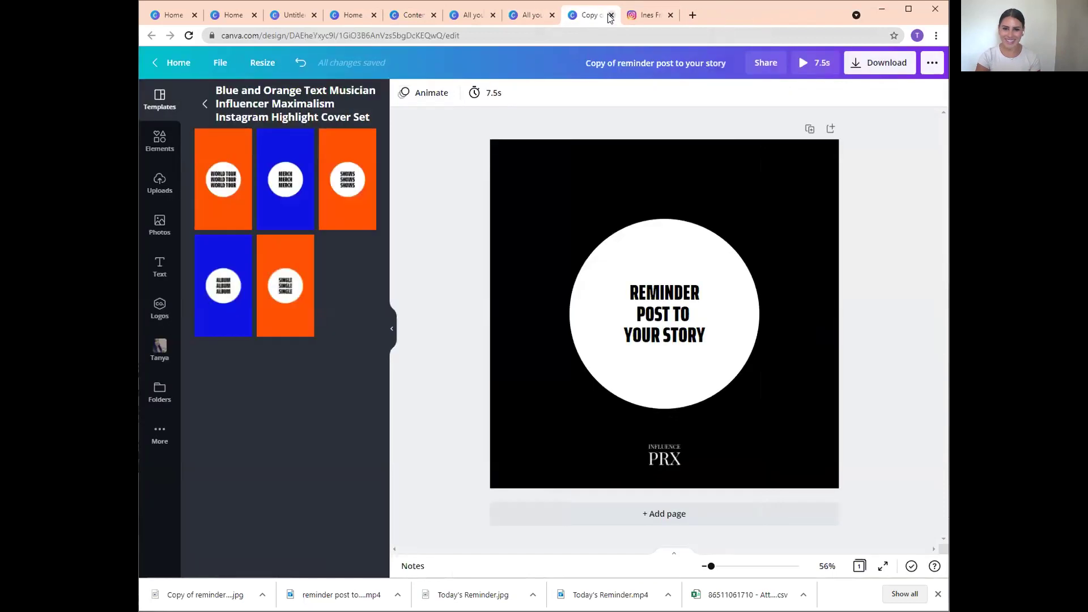
click(545, 17)
click(551, 15)
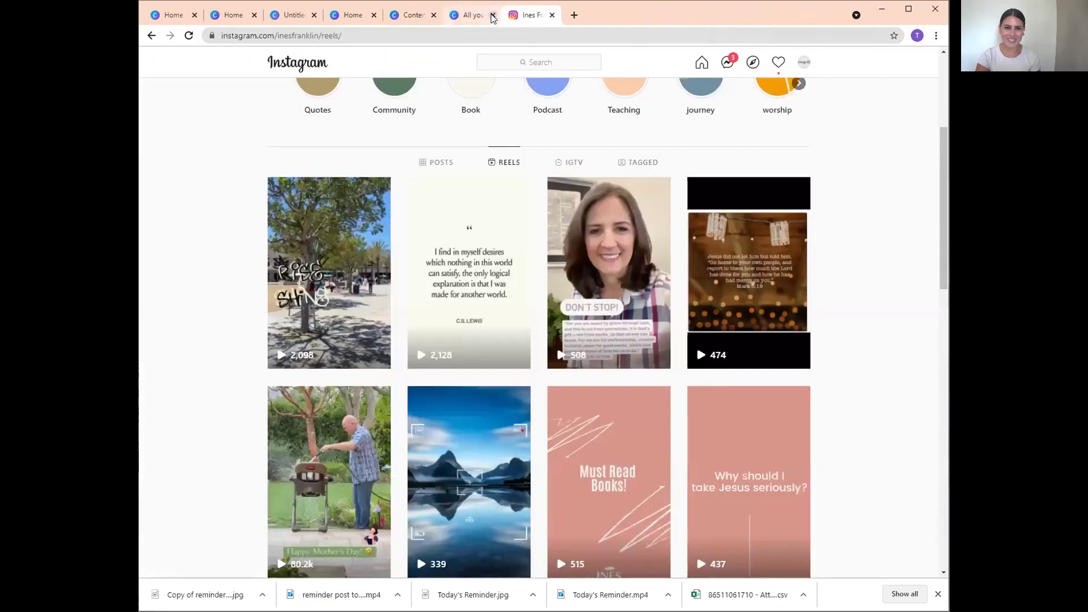
click(470, 15)
click(492, 16)
click(429, 16)
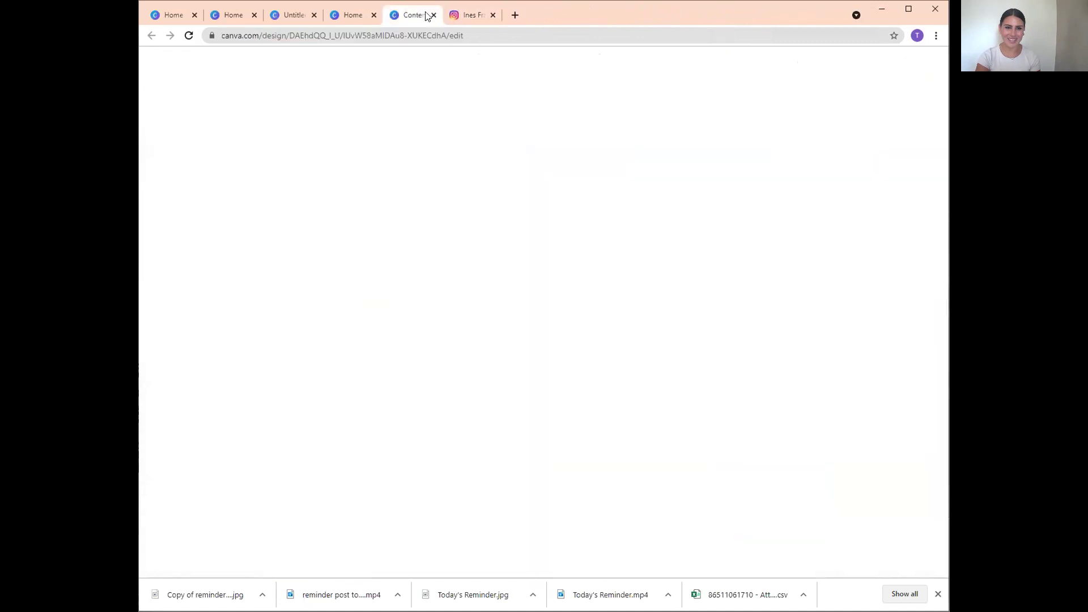
Go to the workshop presentation's "Other Apps I Recommend" page and start presenting it full screen with the Standard type.
click(672, 505)
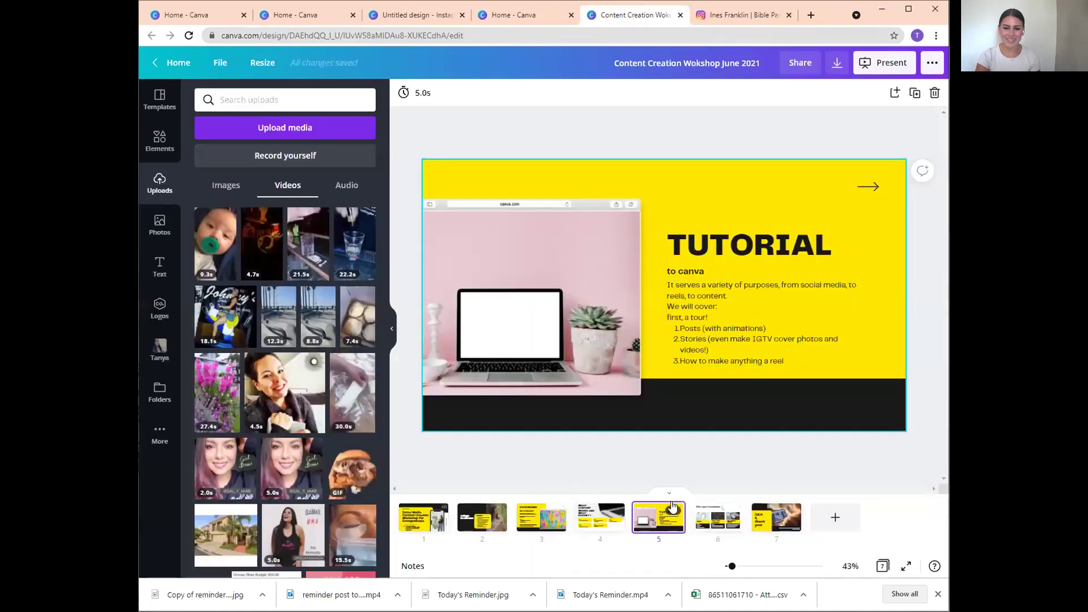
click(703, 506)
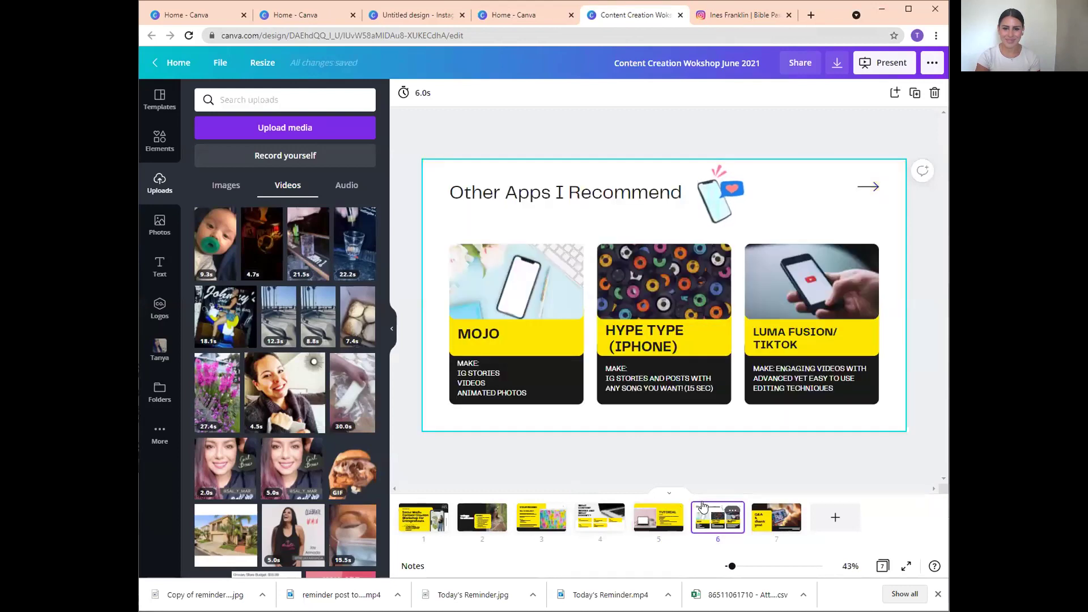
click(870, 63)
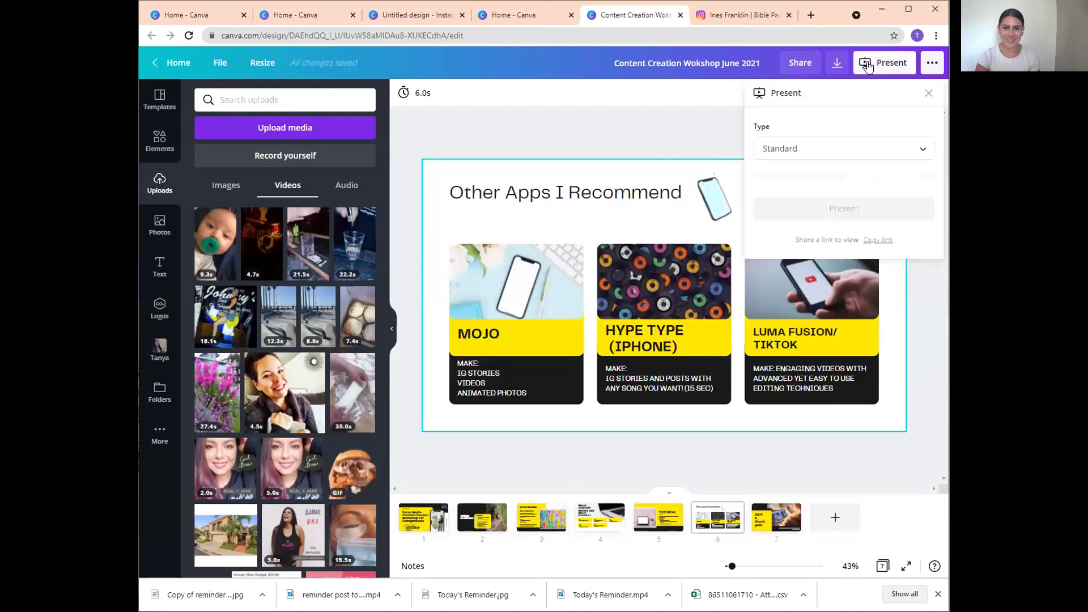
click(824, 181)
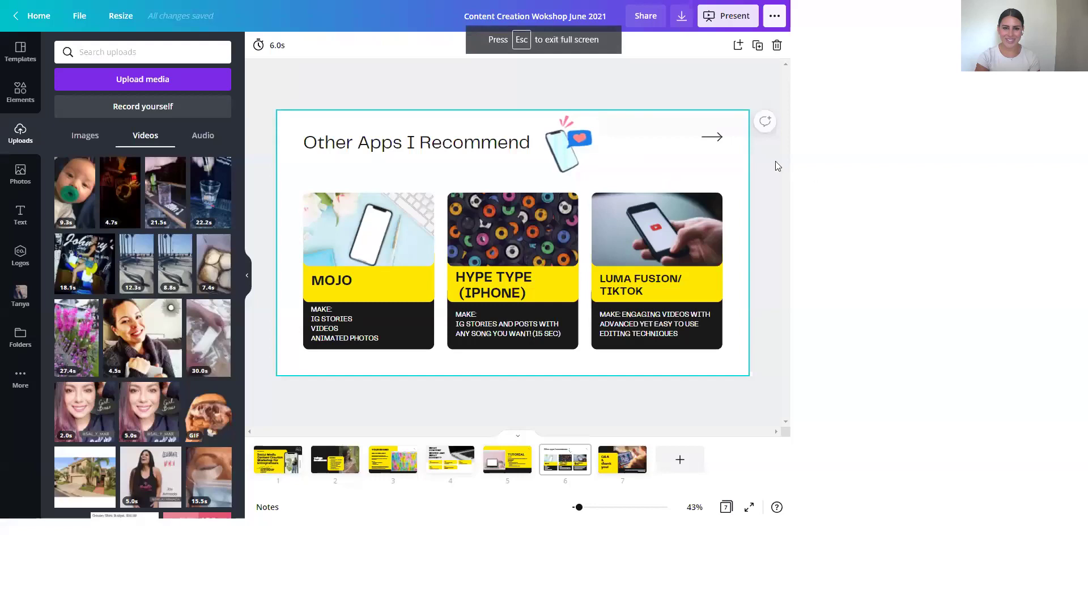
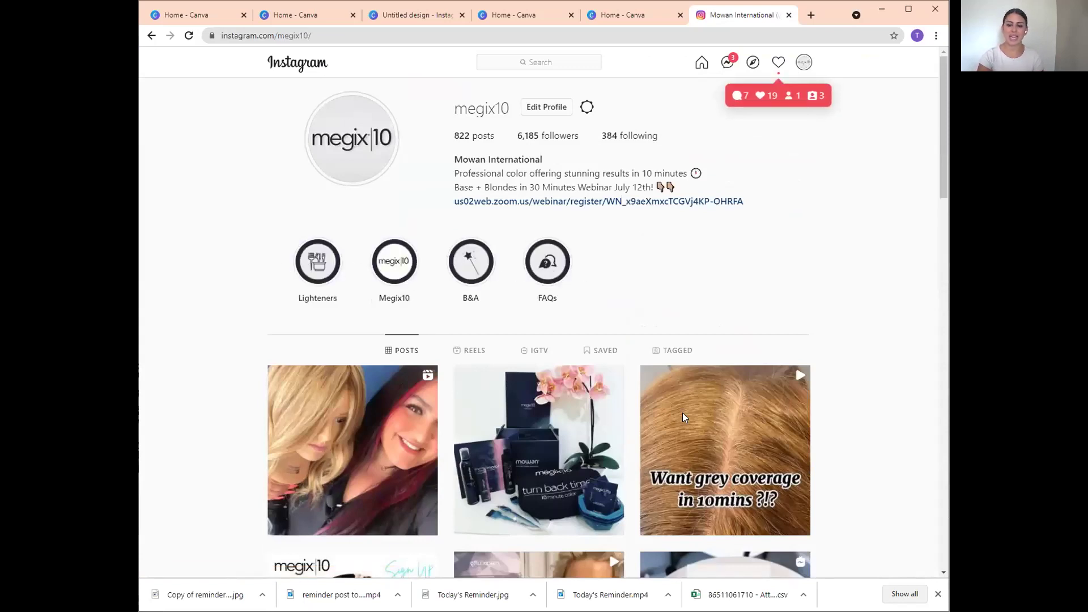
Switch to the Canva home page, search for "instagram highlights" and show the Instagram Story Highlight Cover templates.
click(618, 20)
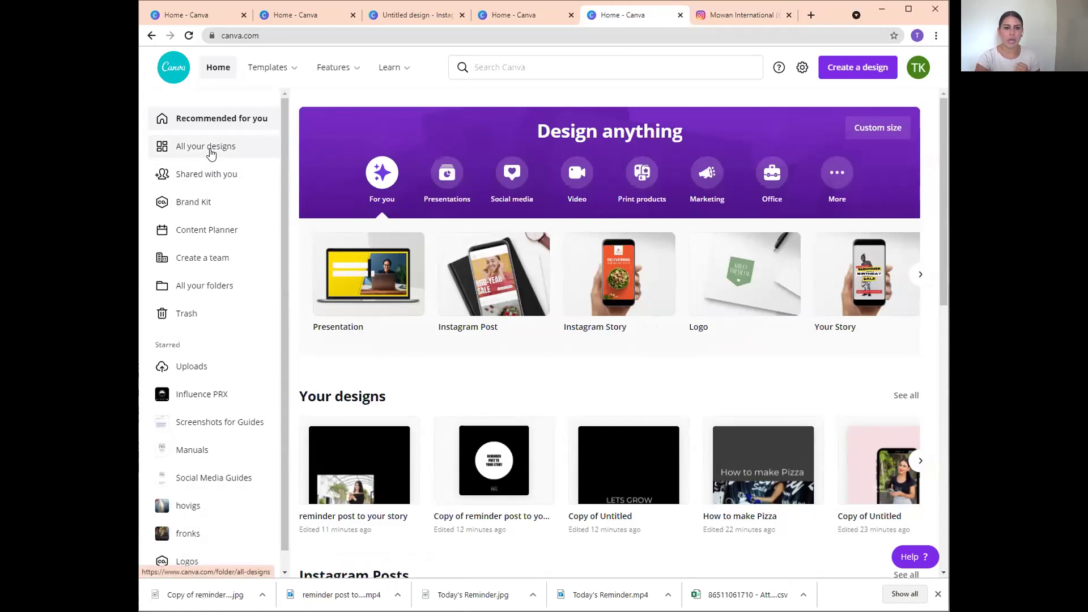
click(492, 62)
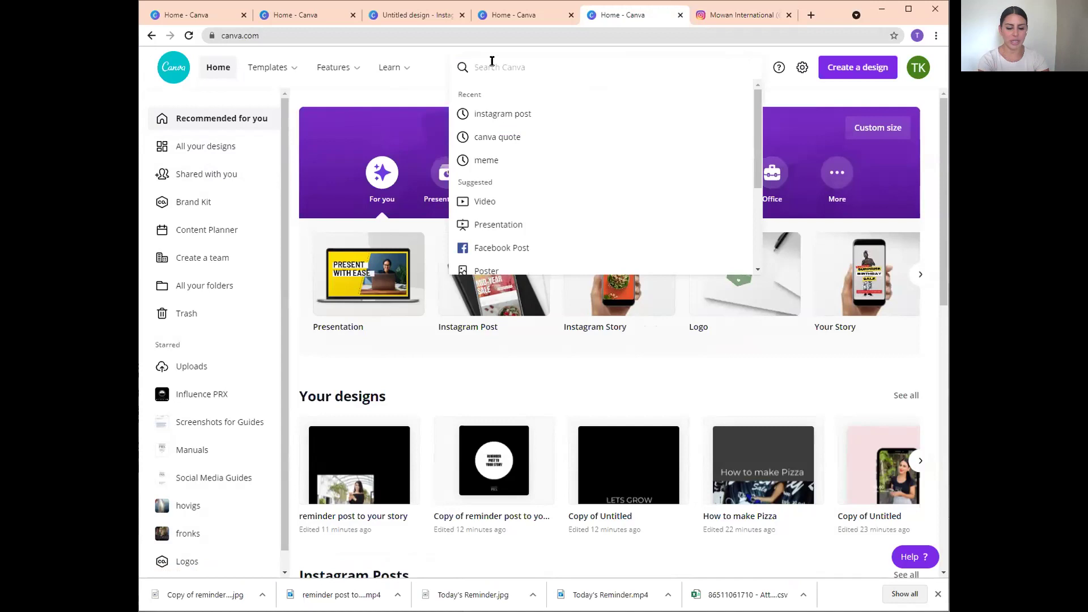
text(instagram highl)
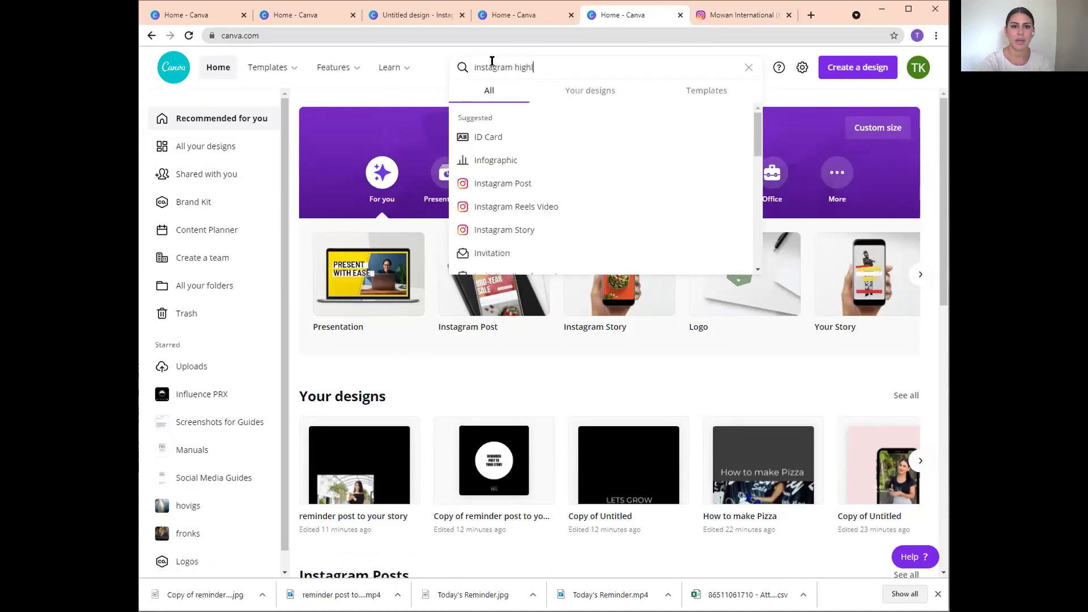
text(ights)
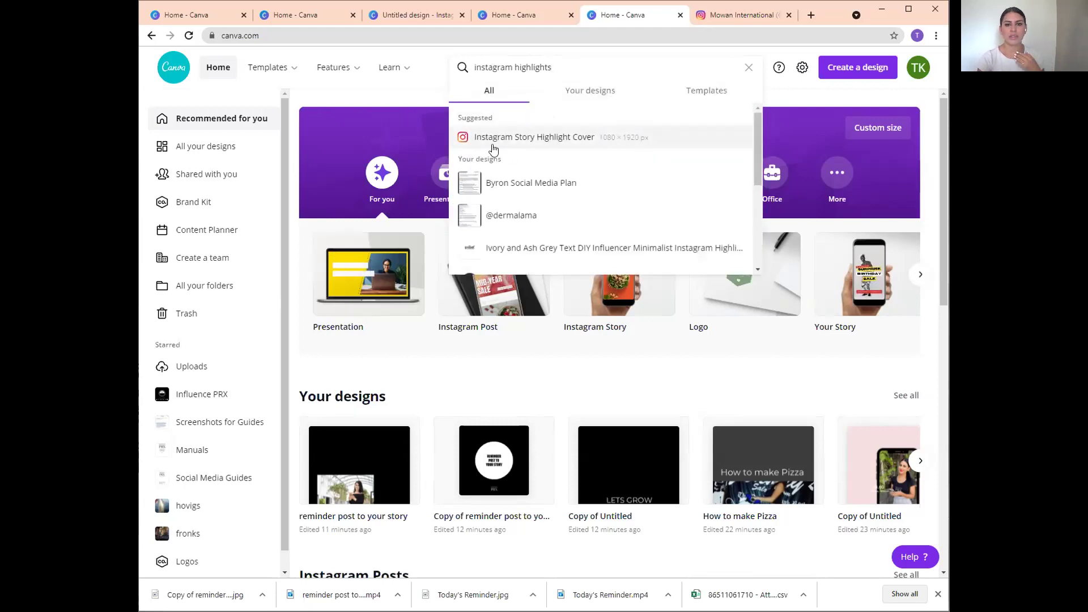
click(536, 144)
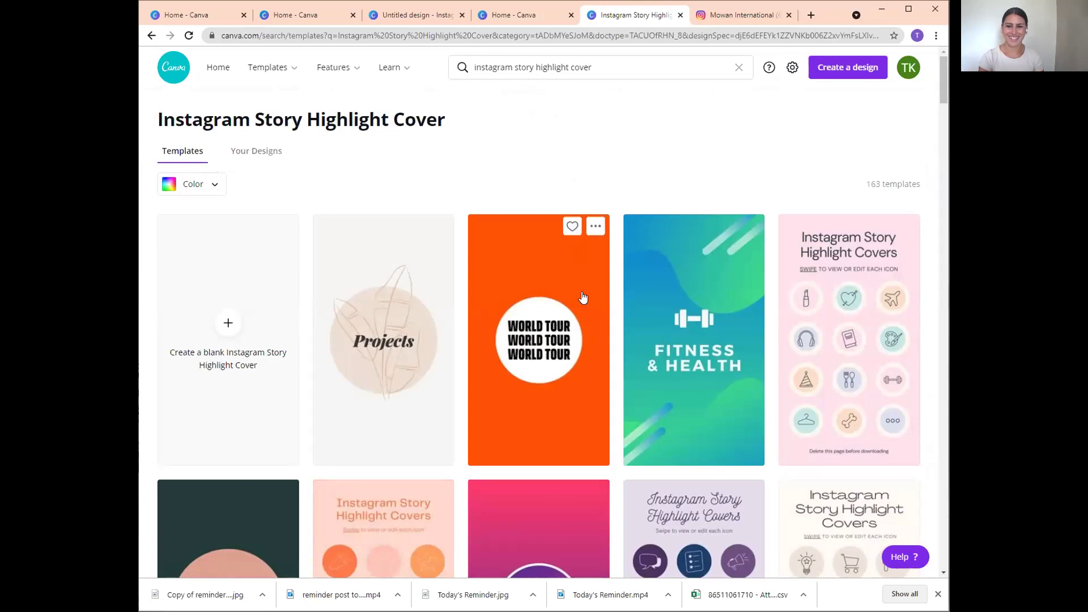
Browse the highlight cover templates and open the tan-circle "crafting" set, Tan and Grey Minimalism DIY Influencer Instagram Highlight Cover Set.
scroll(543, 330, down, 5)
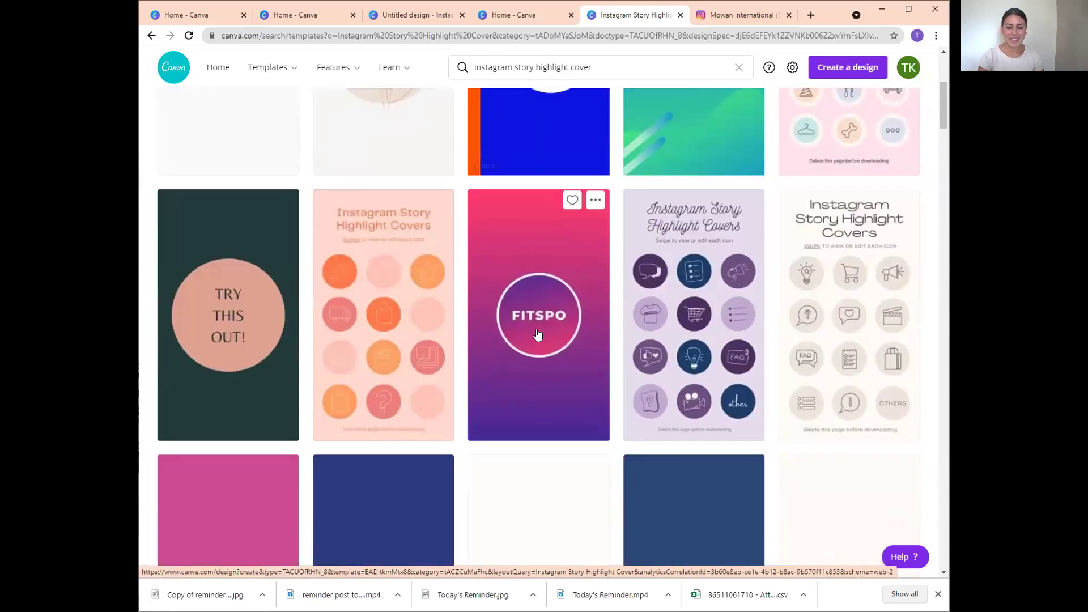
scroll(538, 348, down, 13)
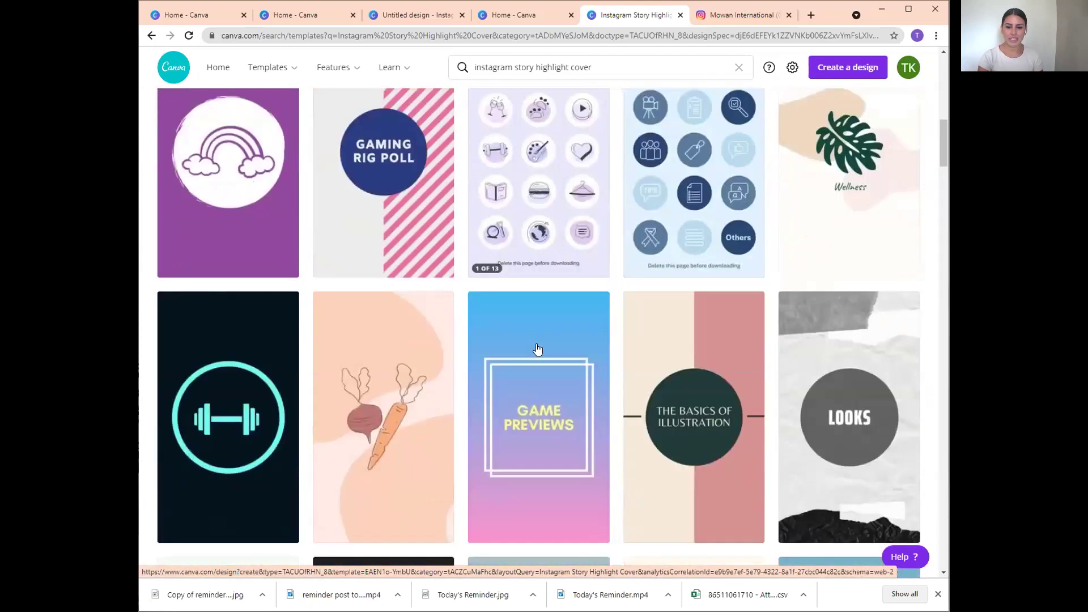
scroll(537, 347, down, 8)
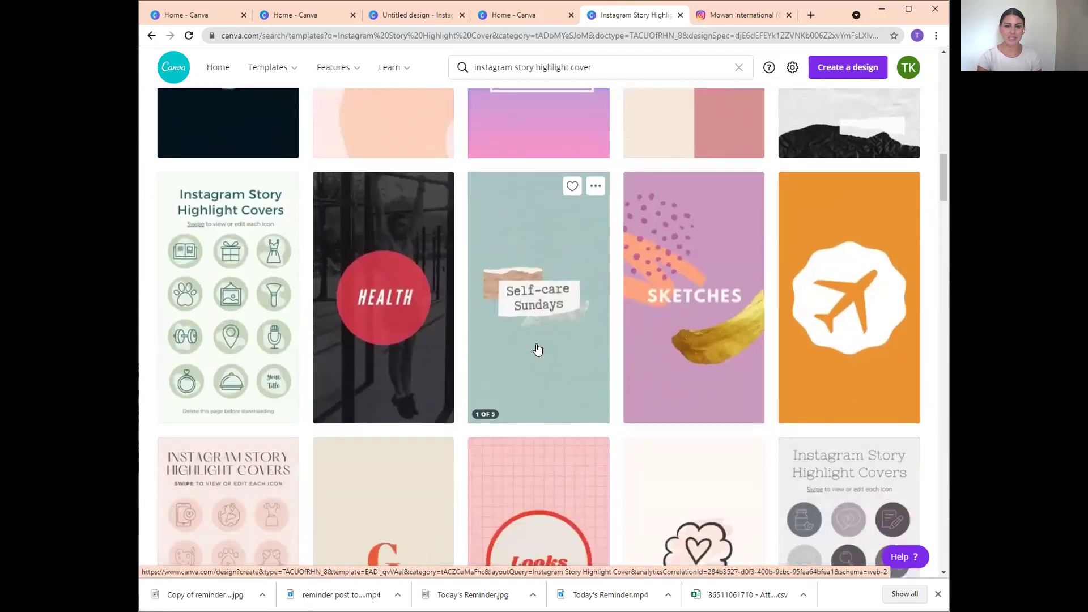
scroll(538, 348, down, 2)
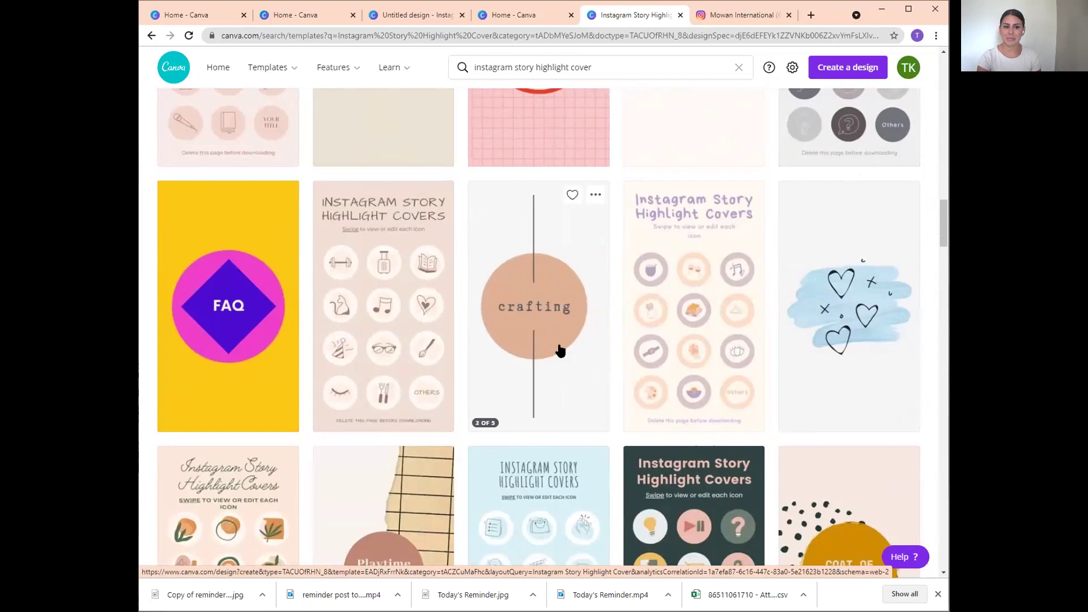
click(561, 349)
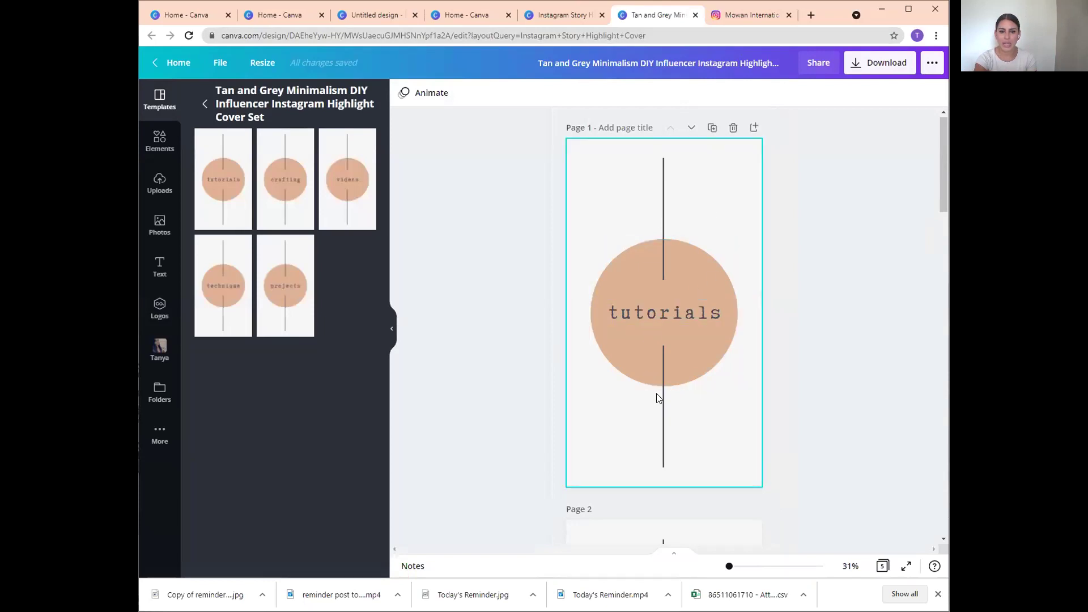
scroll(655, 396, down, 4)
scroll(652, 397, down, 3)
scroll(651, 396, up, 6)
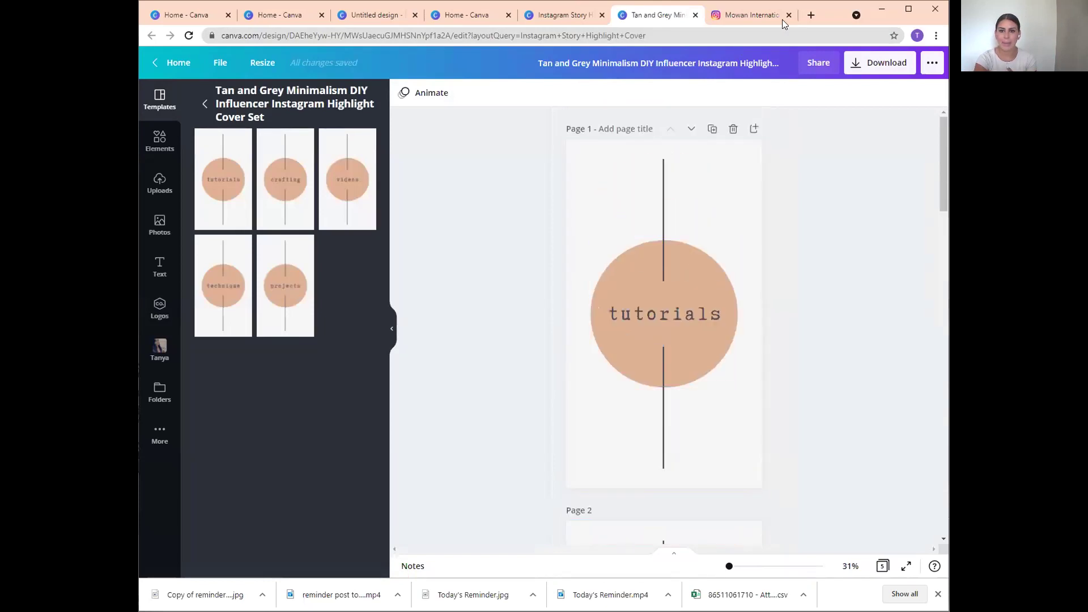
click(759, 15)
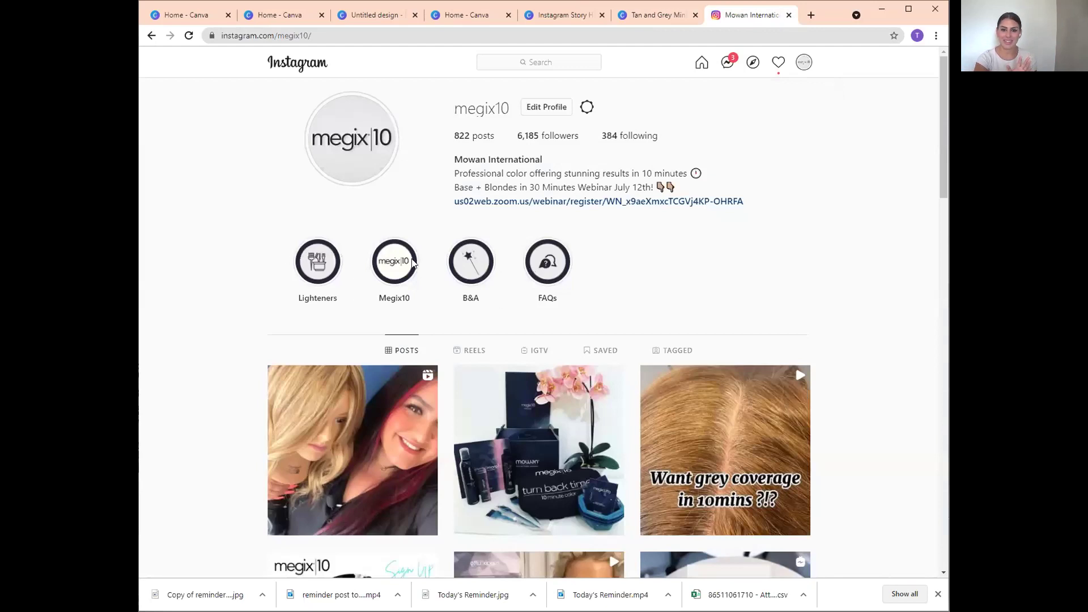
click(669, 14)
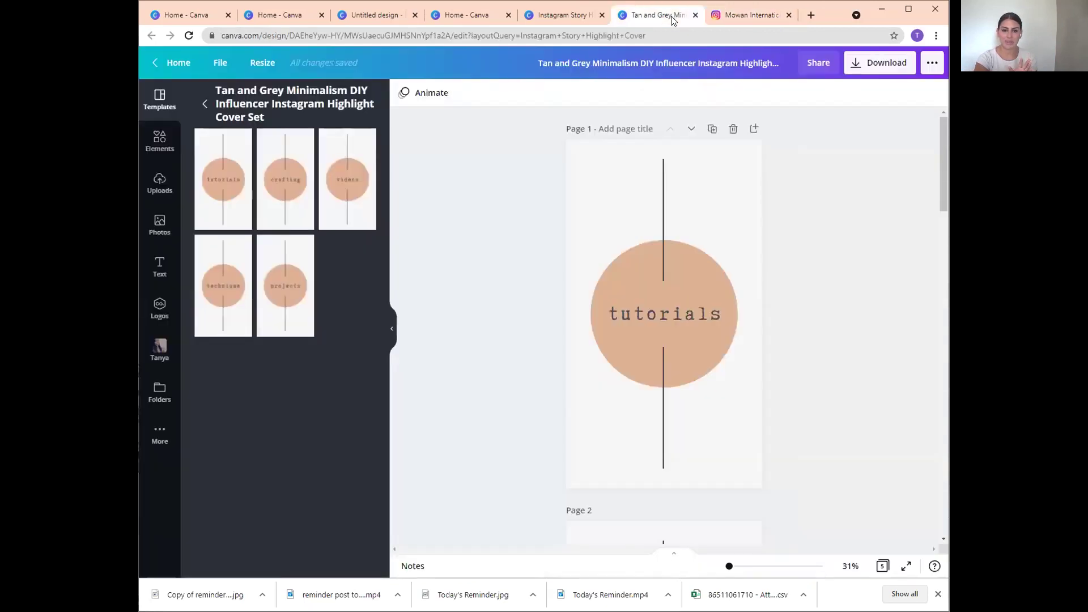
Delete the two vertical lines above and below the "tutorials" text on page 1.
click(663, 225)
key(Delete)
click(661, 376)
key(Delete)
Recolor page 1's background light pink and its tan circle white.
click(674, 414)
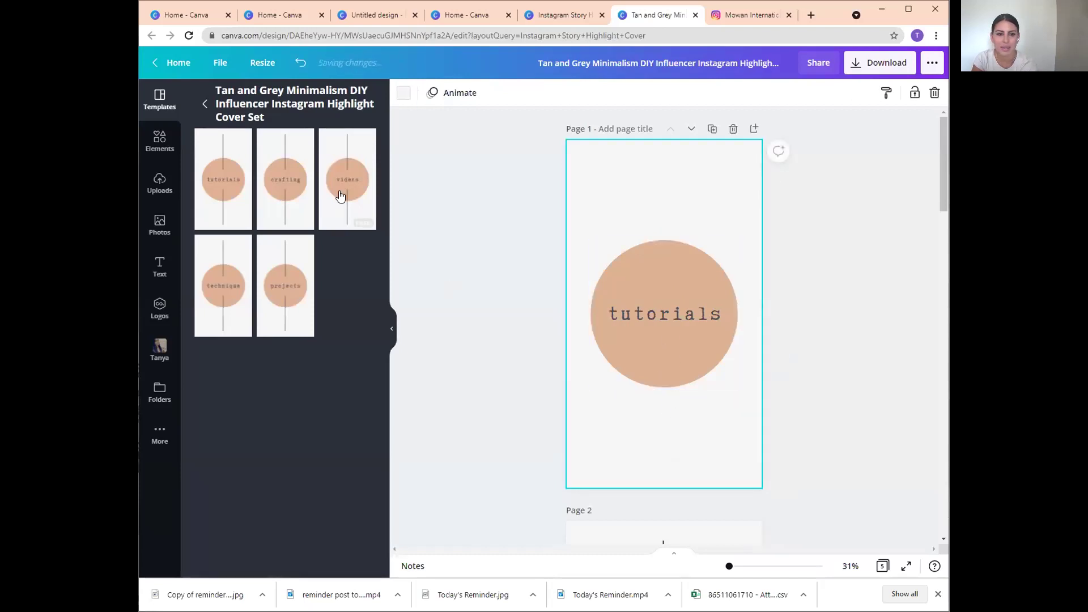
click(404, 93)
click(238, 225)
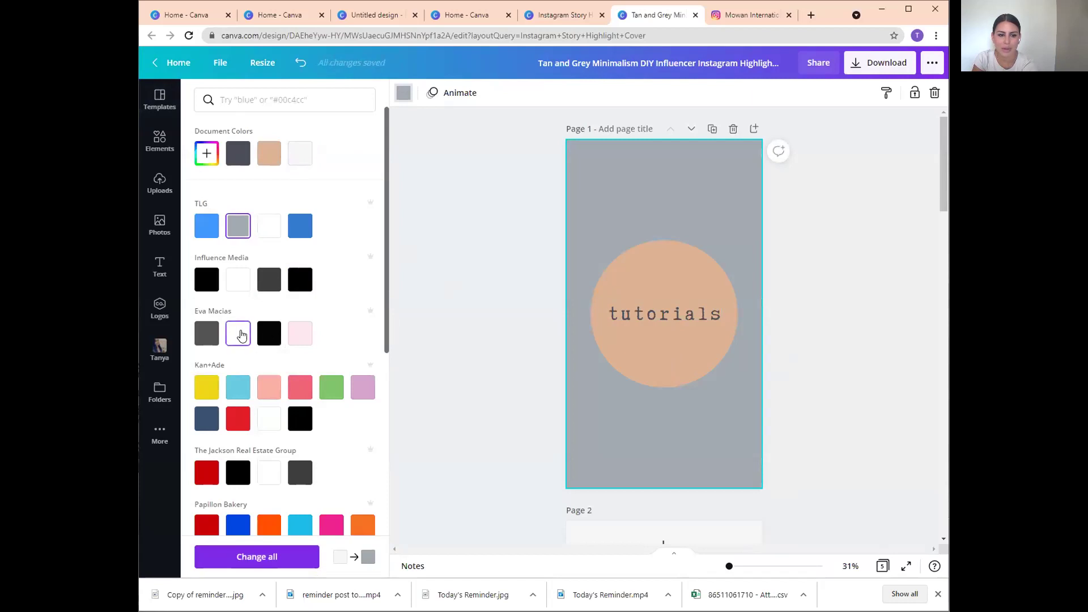
click(300, 333)
click(627, 321)
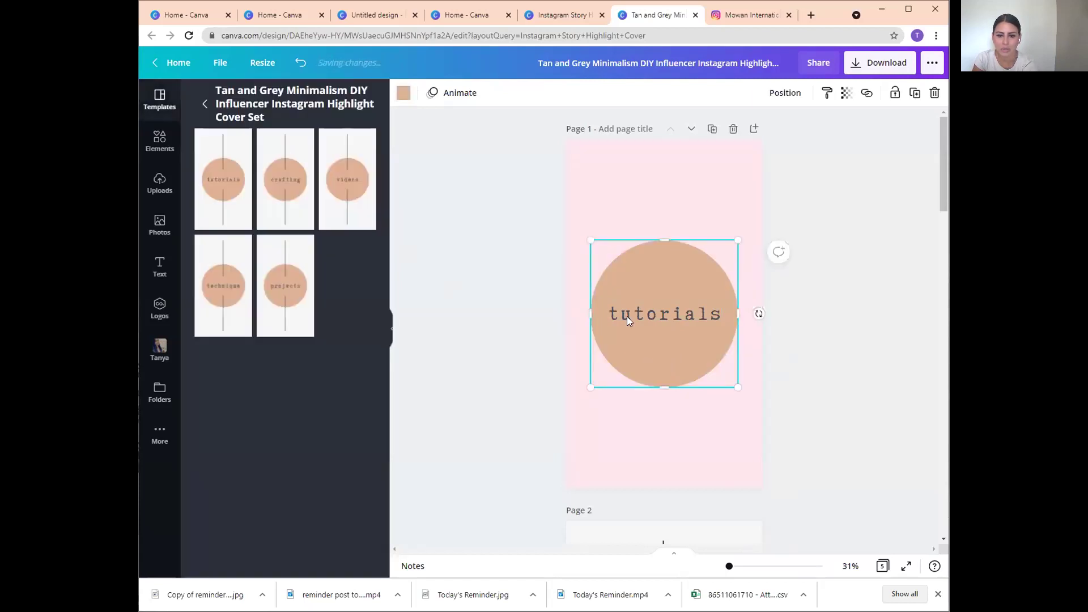
click(404, 93)
click(238, 279)
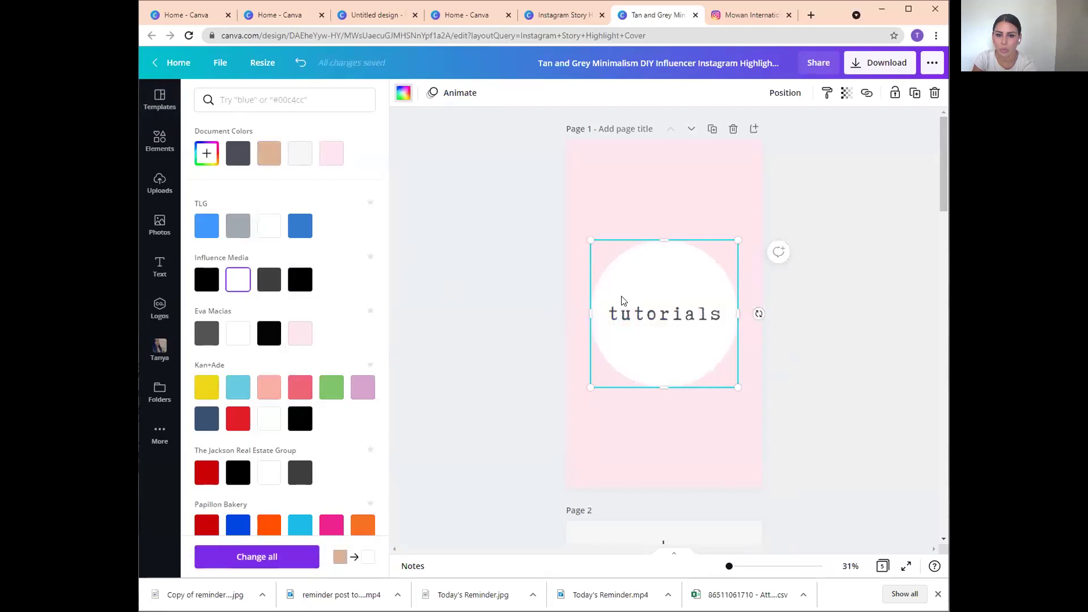
Replace the "tutorials" text in page 1's circle with "poshmark".
click(666, 319)
click(666, 319)
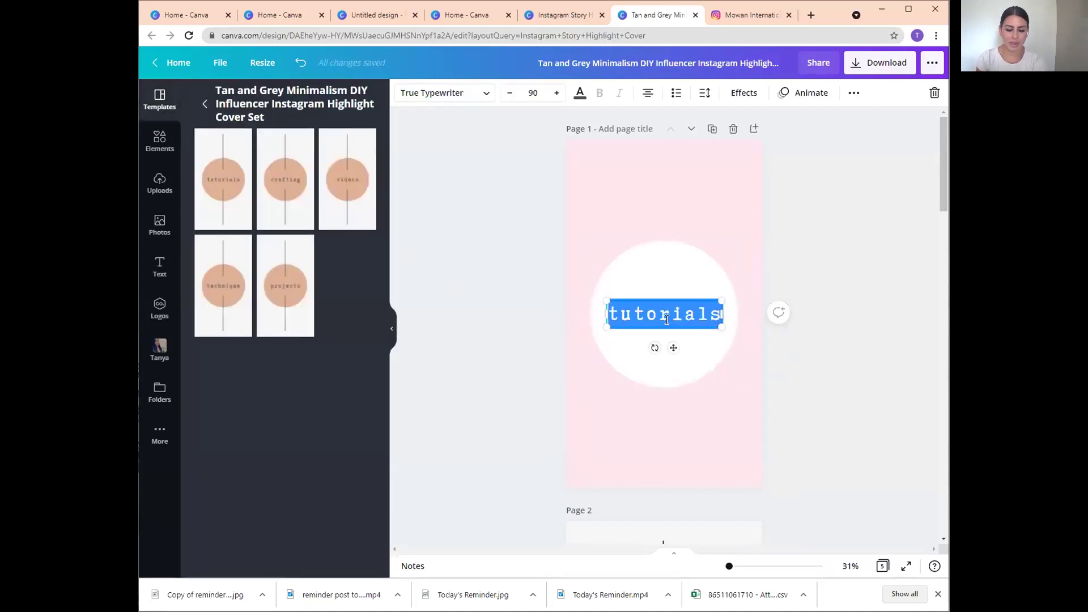
text(work)
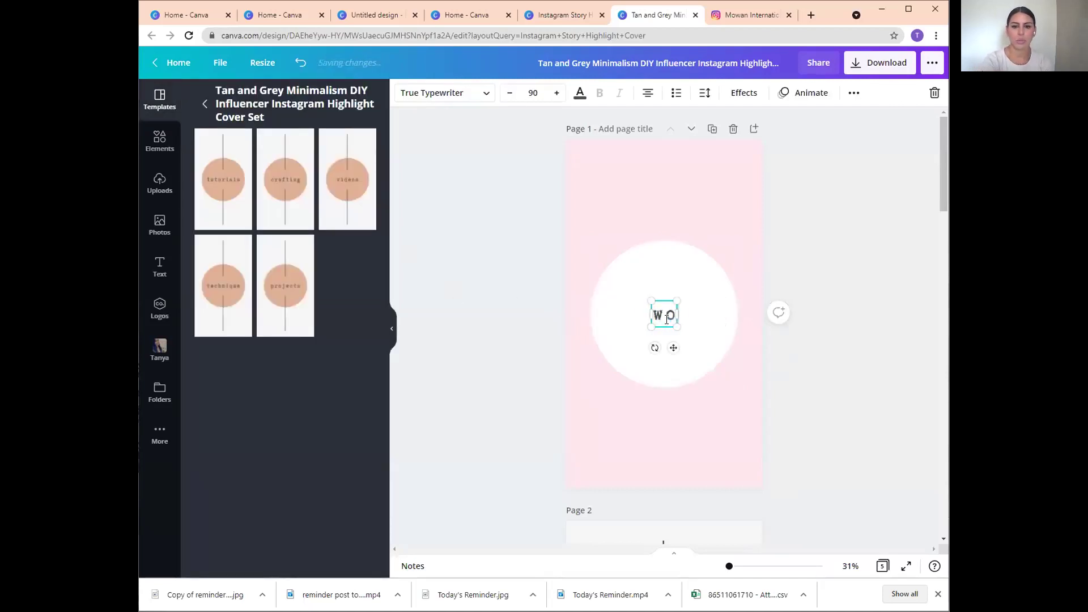
key(BackSpace)
key(BackSpace)
key(BackSpace)
key(BackSpace)
text(posh)
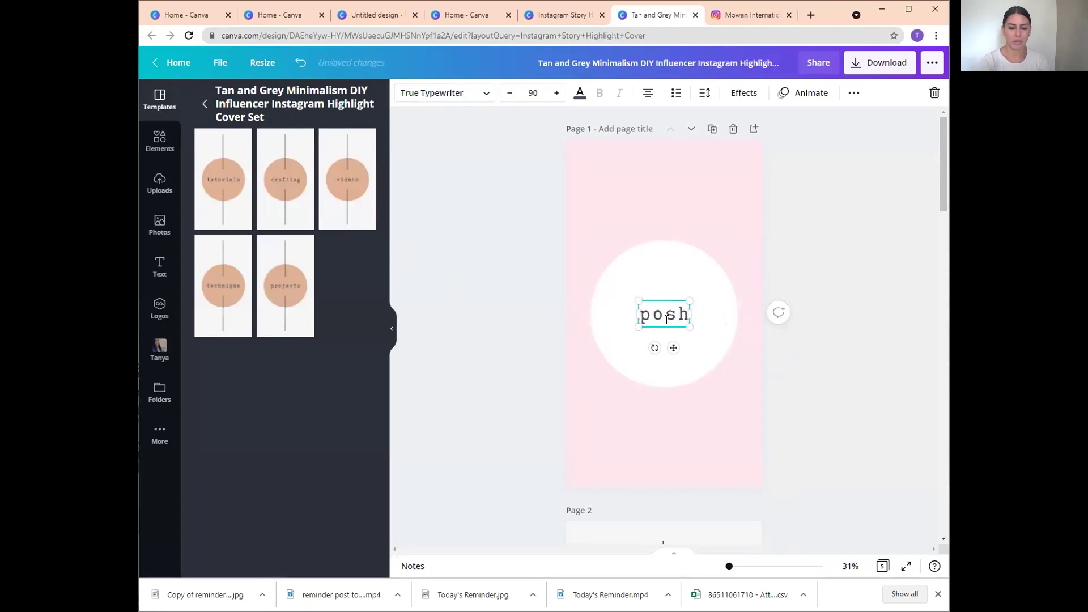
text(mark)
click(816, 235)
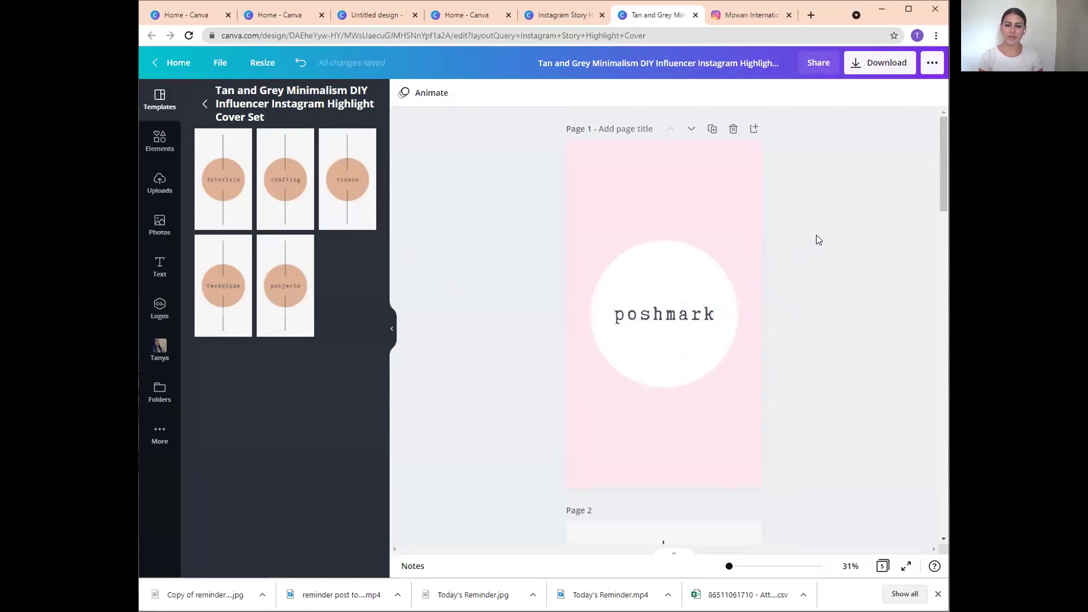
Duplicate the pink "poshmark" cover page three times, making pages 2, 3 and 4.
scroll(818, 275, down, 4)
scroll(818, 275, up, 4)
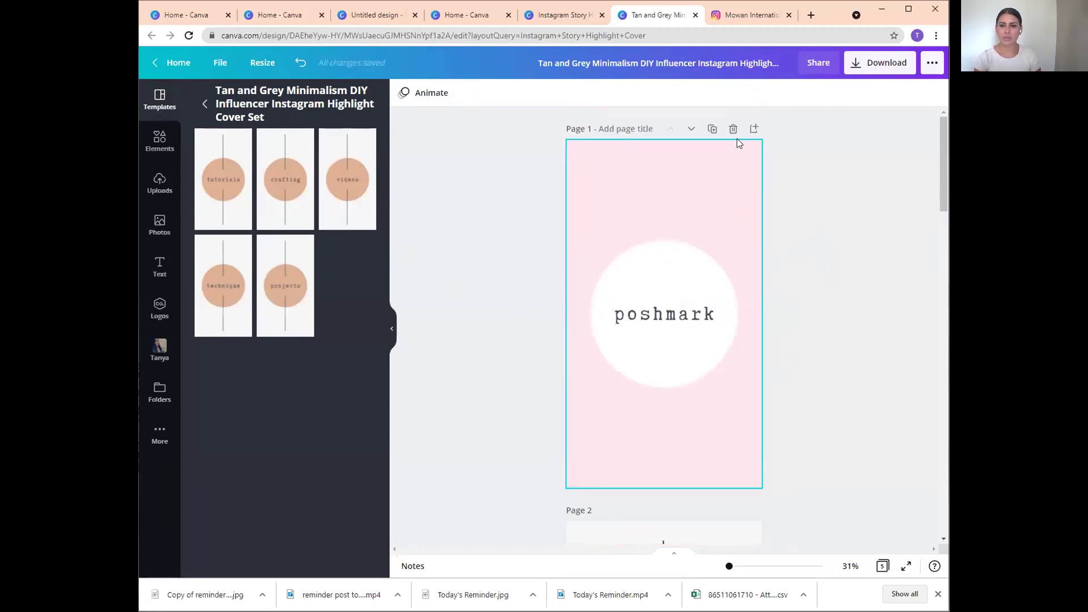
click(712, 129)
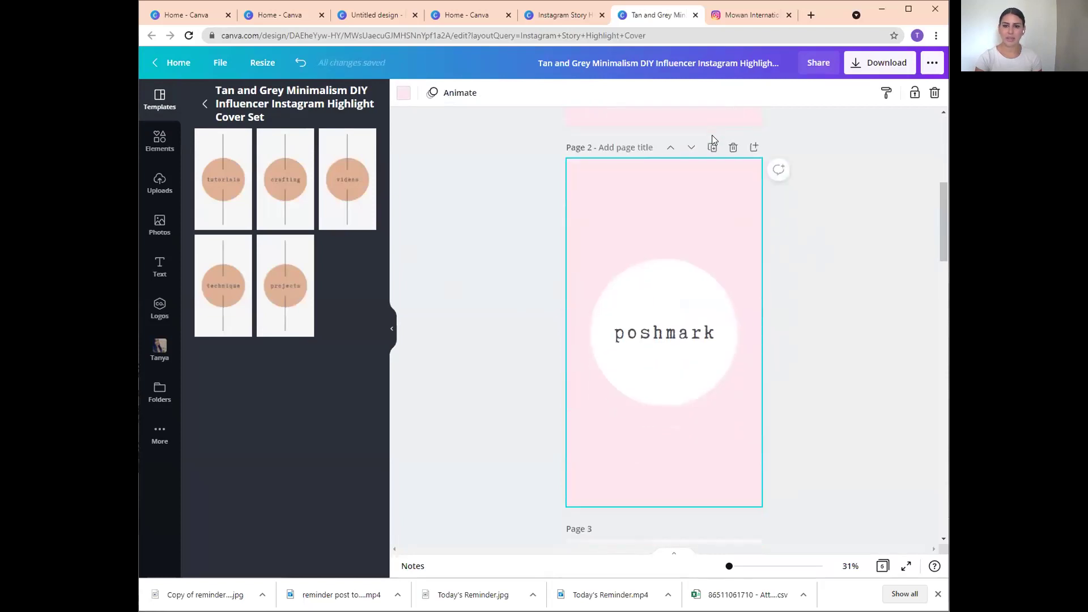
click(712, 147)
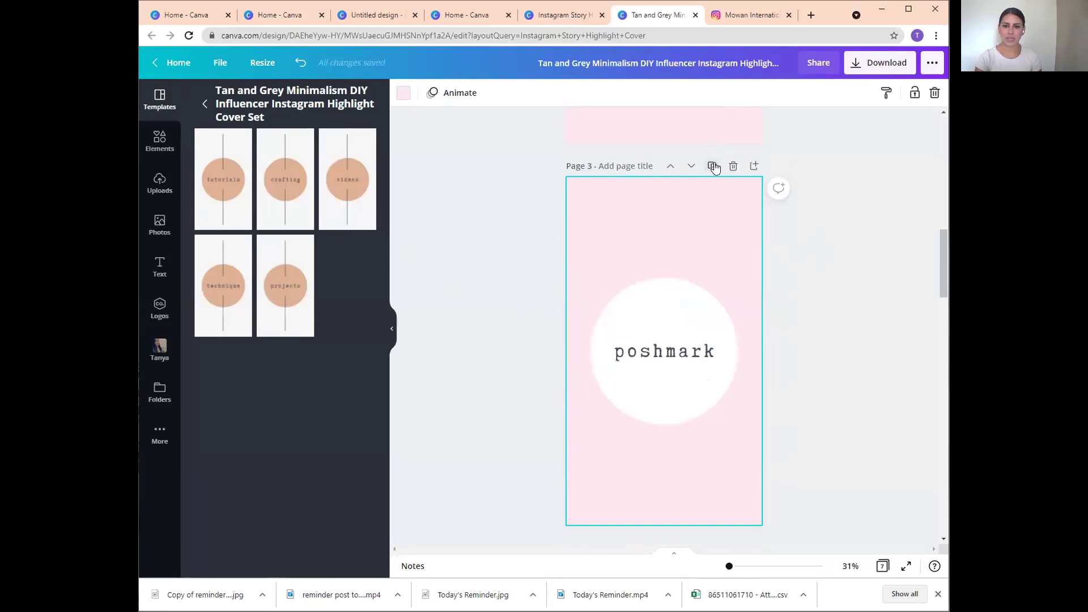
click(712, 166)
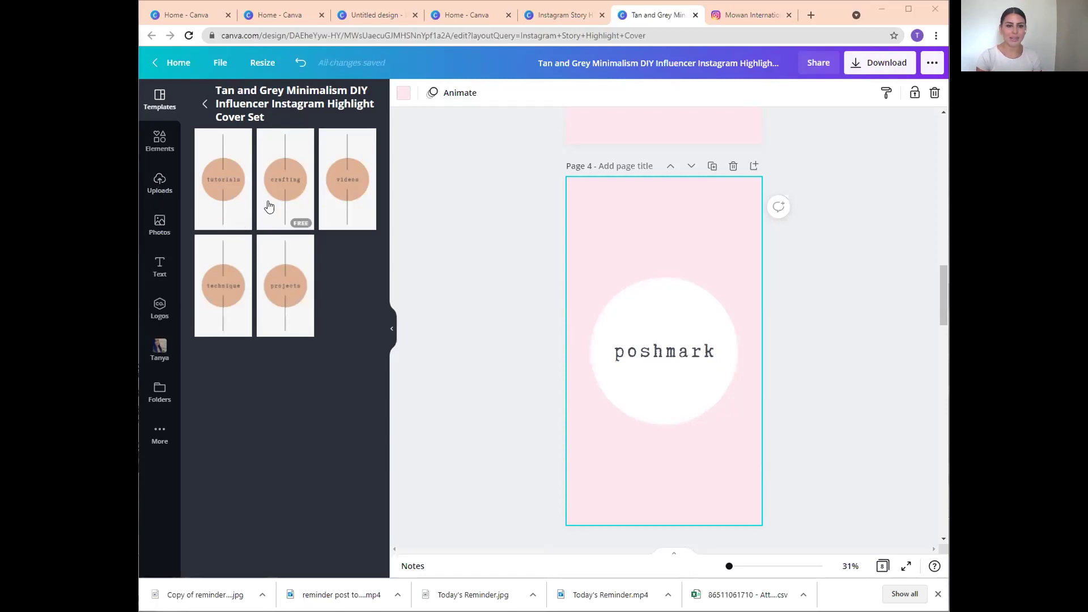
Open the elements library search and check the icon highlight covers on the megix10 Instagram profile for a graphic idea.
click(155, 141)
scroll(263, 377, down, 4)
scroll(263, 377, up, 4)
click(295, 99)
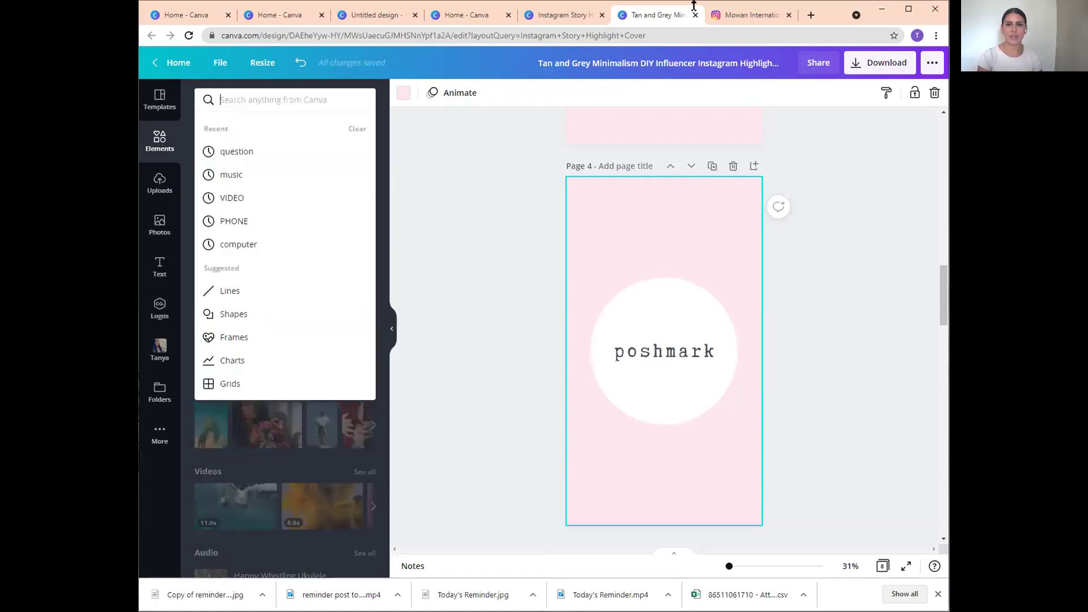
click(730, 20)
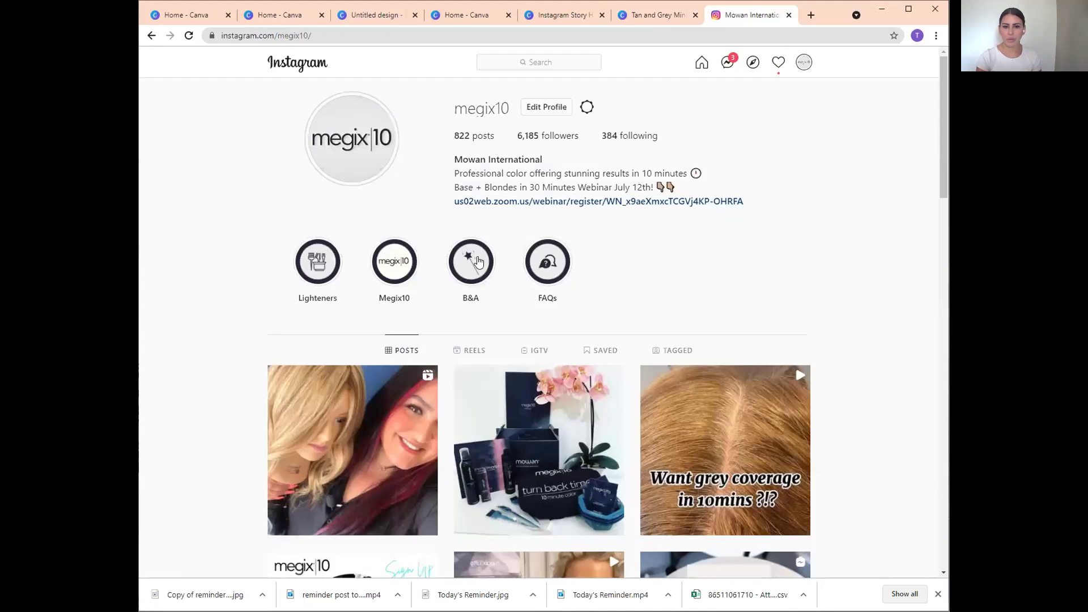
click(642, 14)
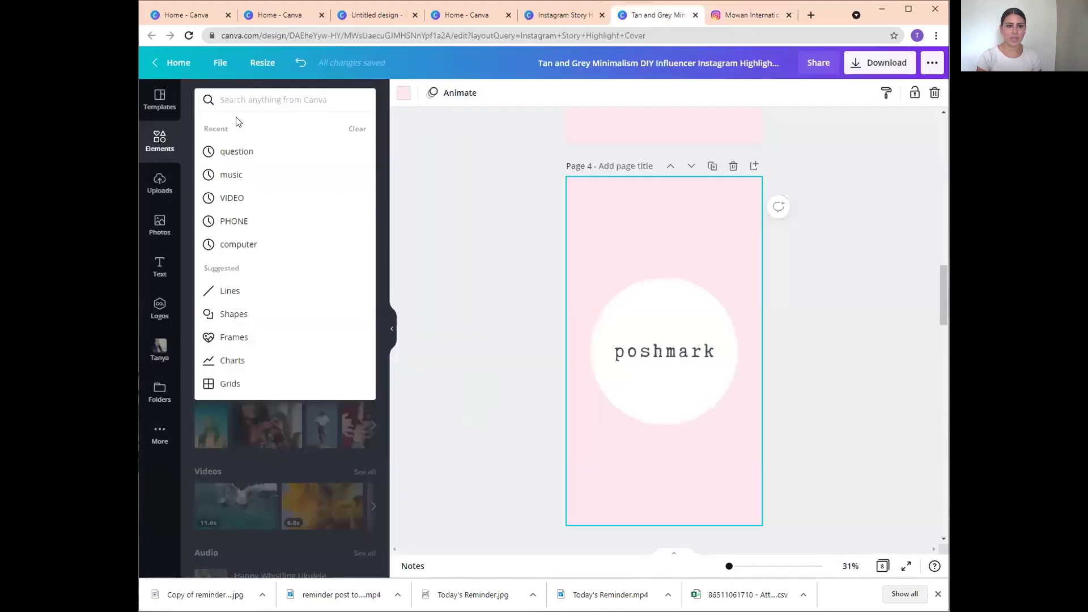
Search the elements library for "wand".
text(wnd)
key(Return)
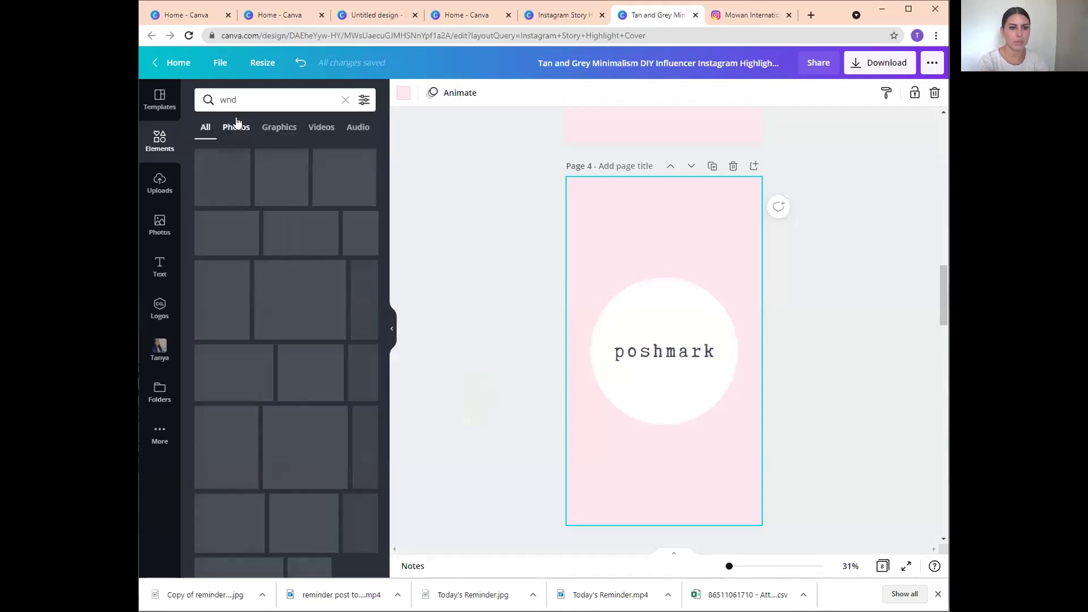
click(254, 107)
key(BackSpace)
key(BackSpace)
text(and)
key(Return)
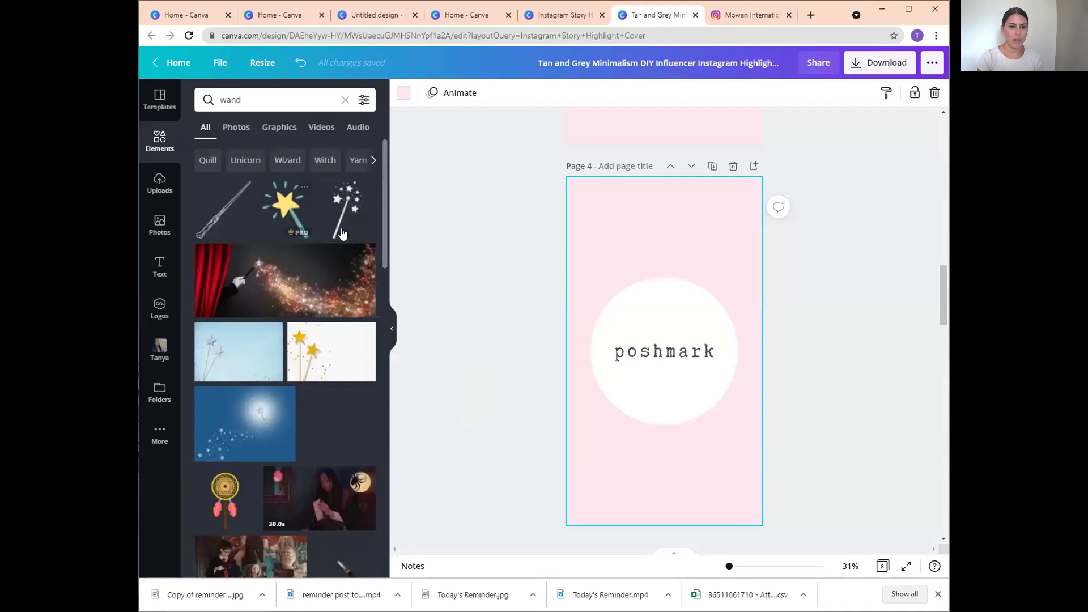
Replace the "poshmark" text on page 4 with the magic wand and stars graphic centered in the circle, colored gray.
click(668, 358)
key(Delete)
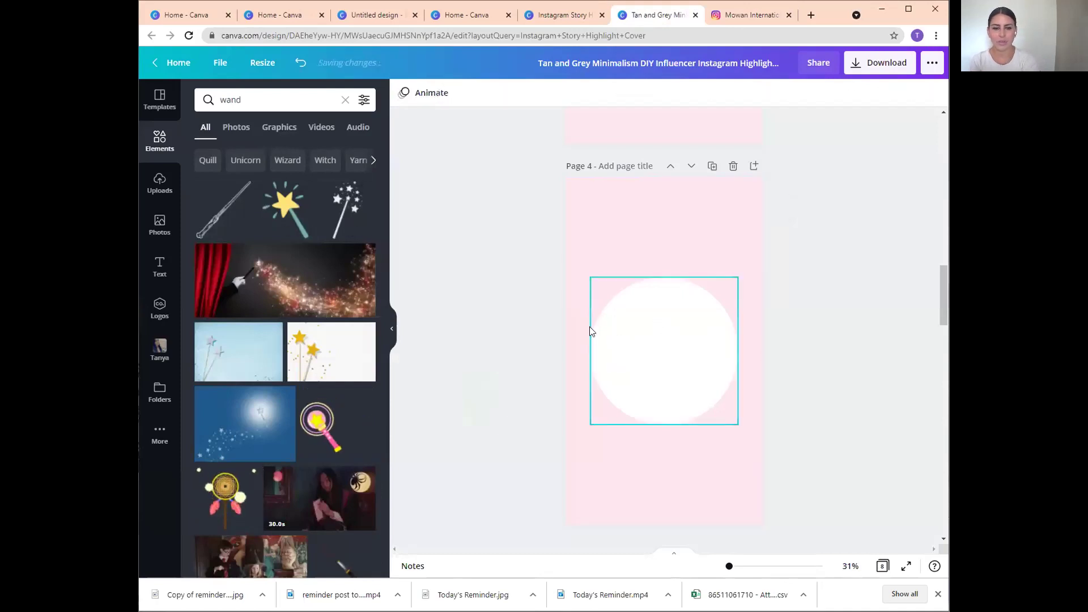
drag(662, 314, 667, 345)
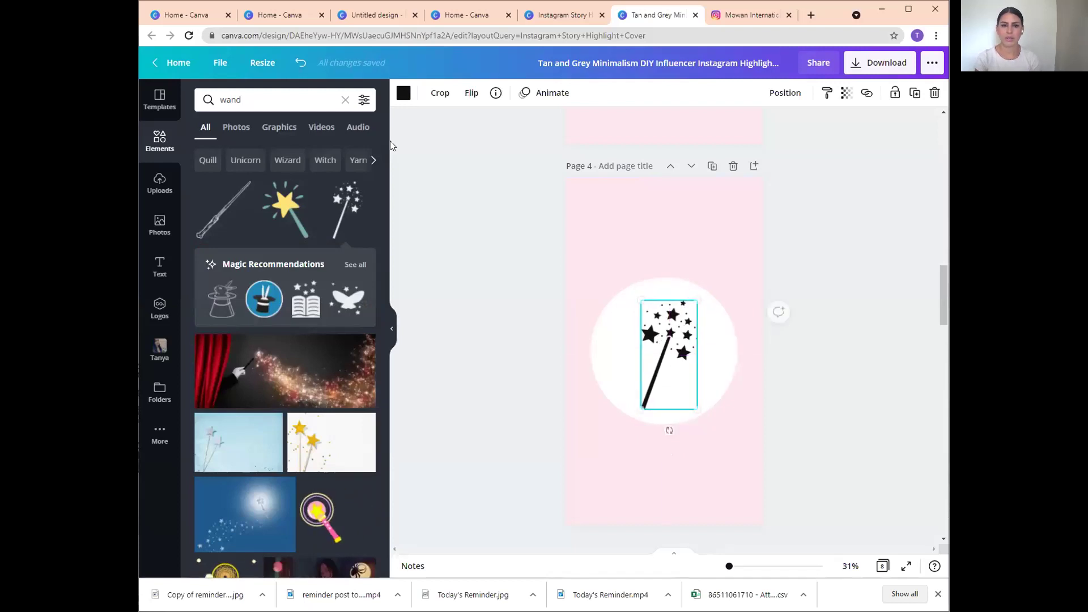
click(403, 93)
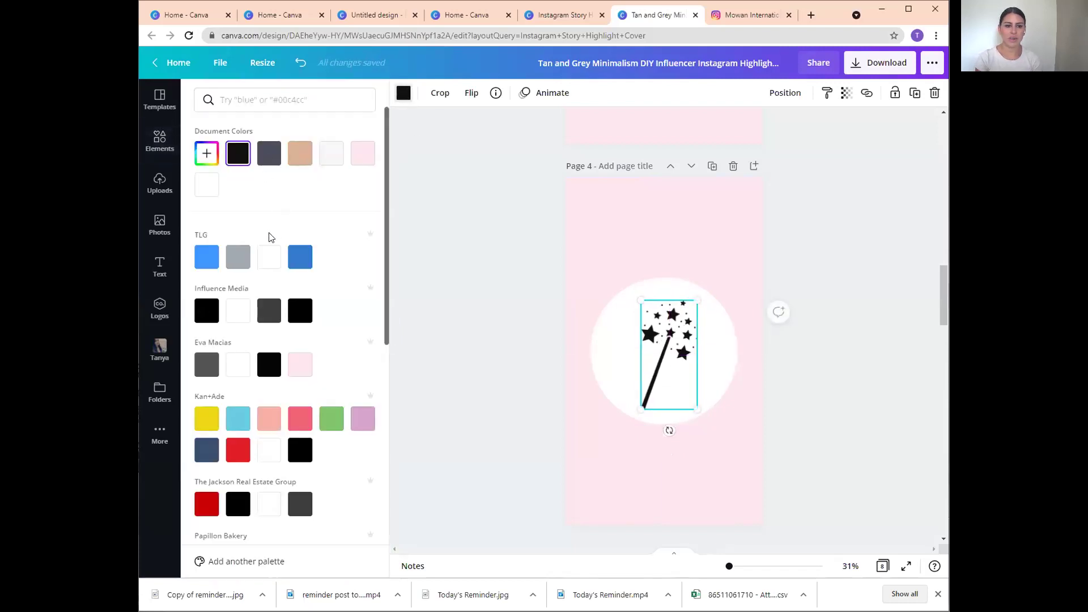
click(244, 258)
click(422, 256)
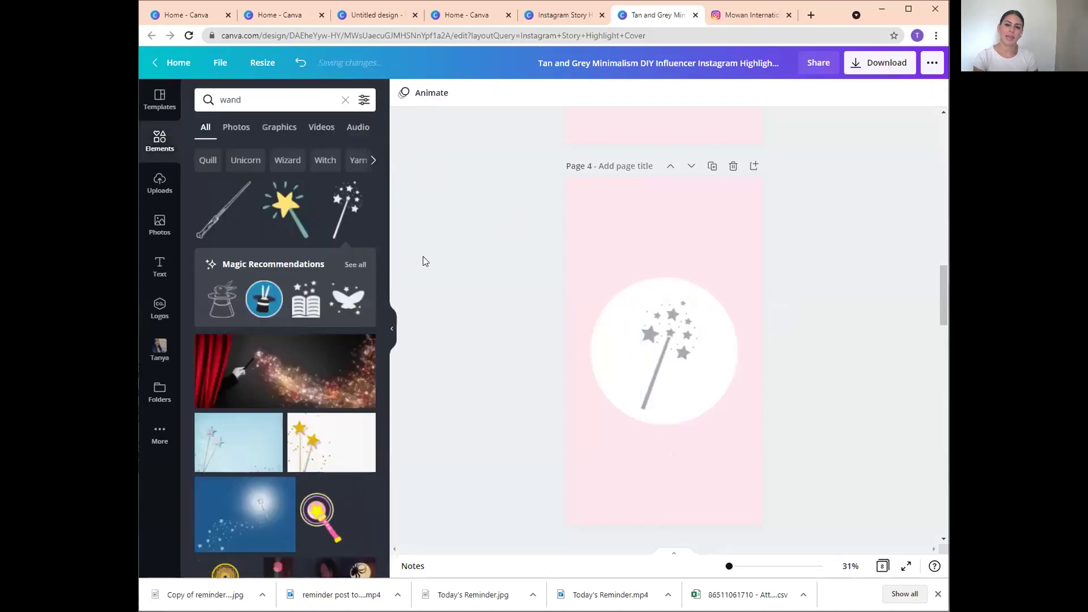
Check the highlight covers on the megix10 Instagram profile, then return to page 1 of the pink cover design in Canva.
click(747, 17)
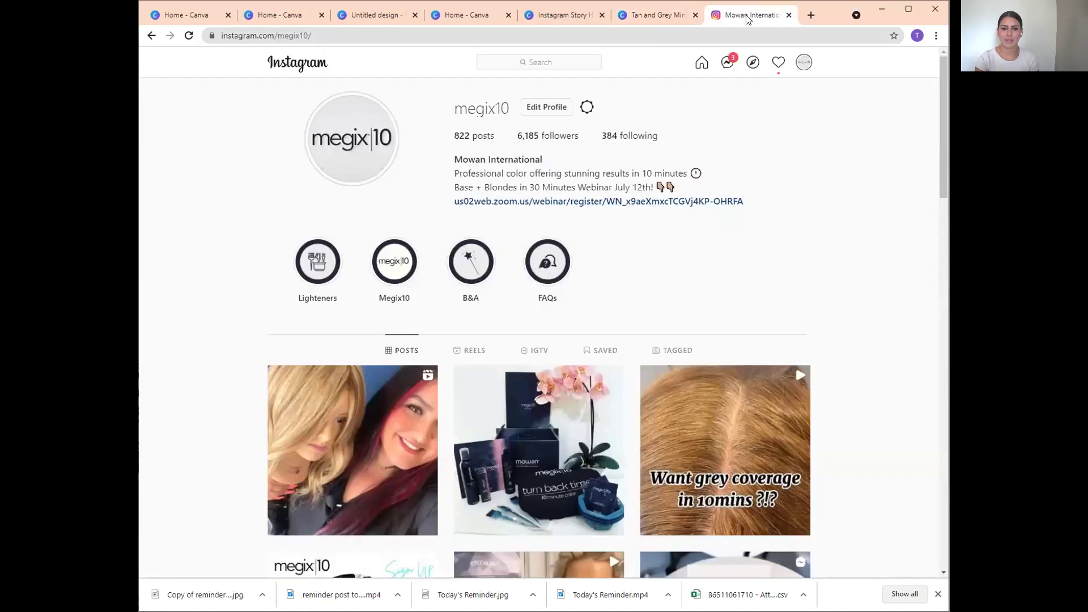
click(677, 16)
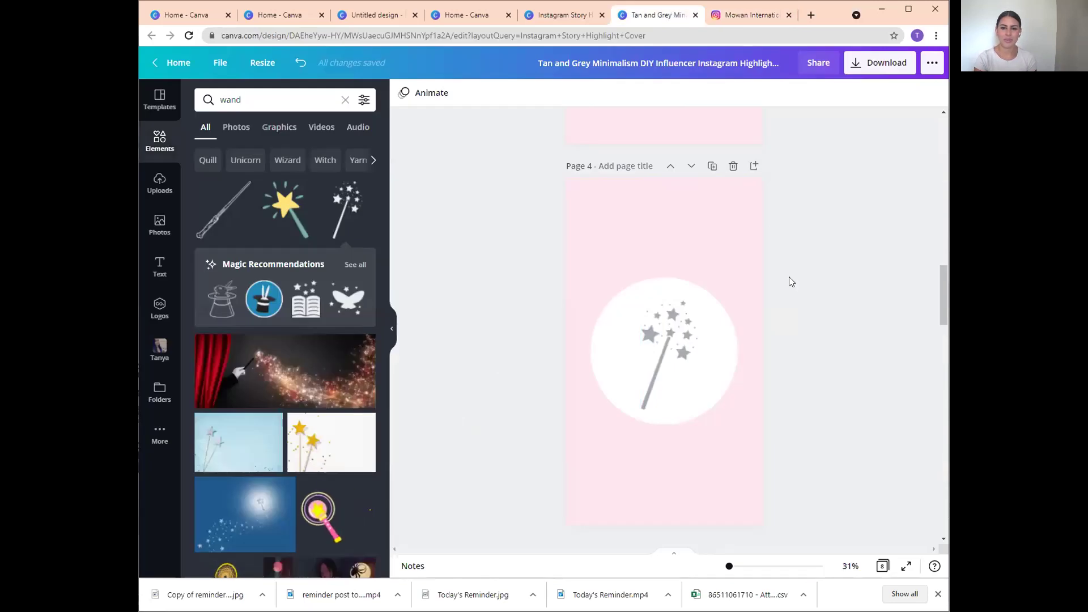
scroll(818, 298, up, 15)
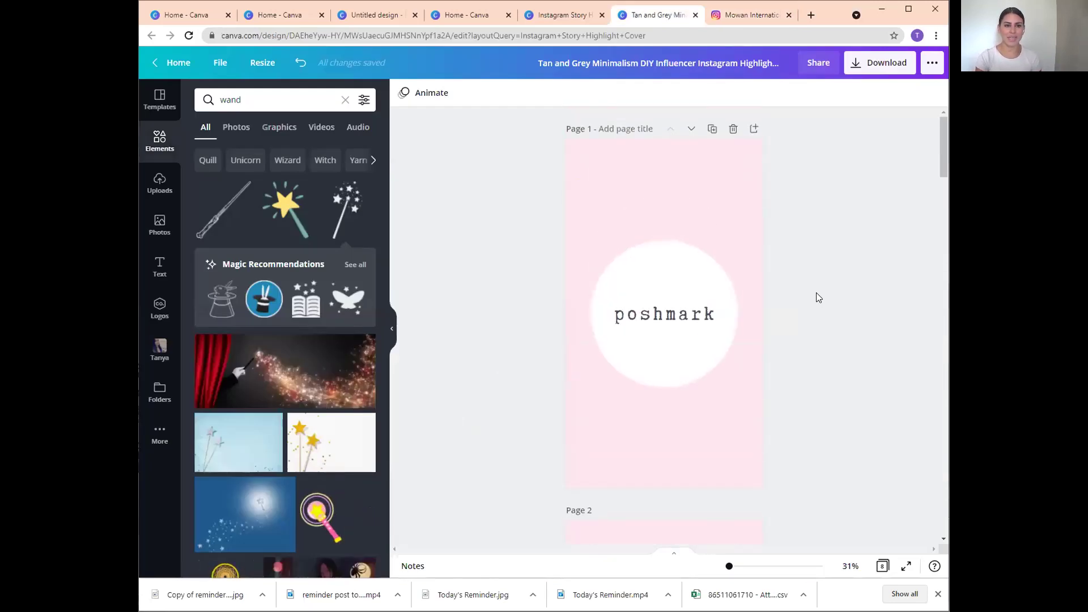
Search the Canva home page for "instagram story highlight cover" and browse the template designs.
click(180, 56)
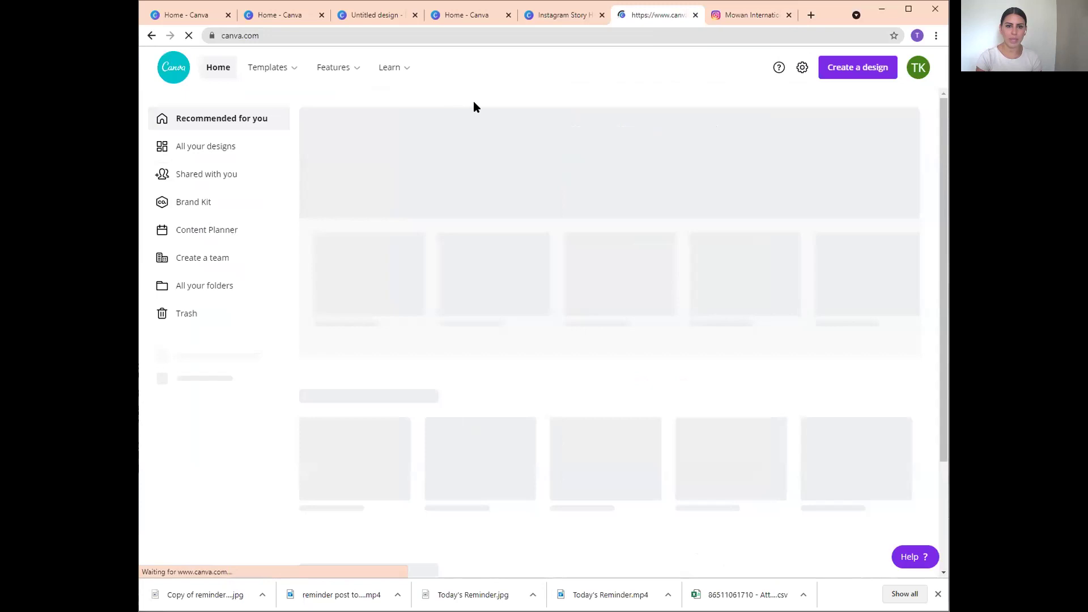
click(527, 68)
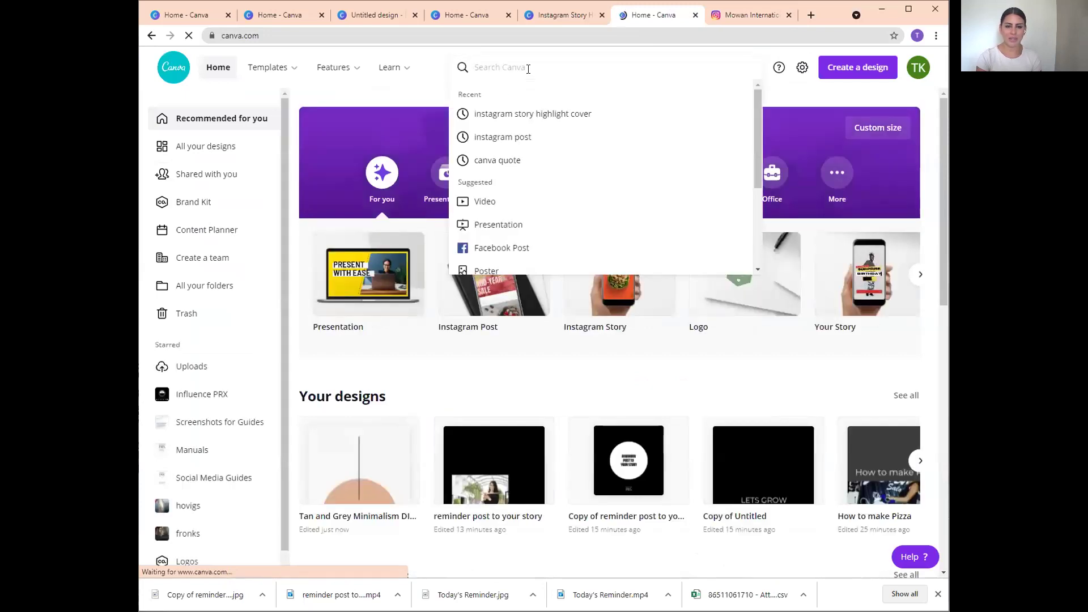
click(543, 117)
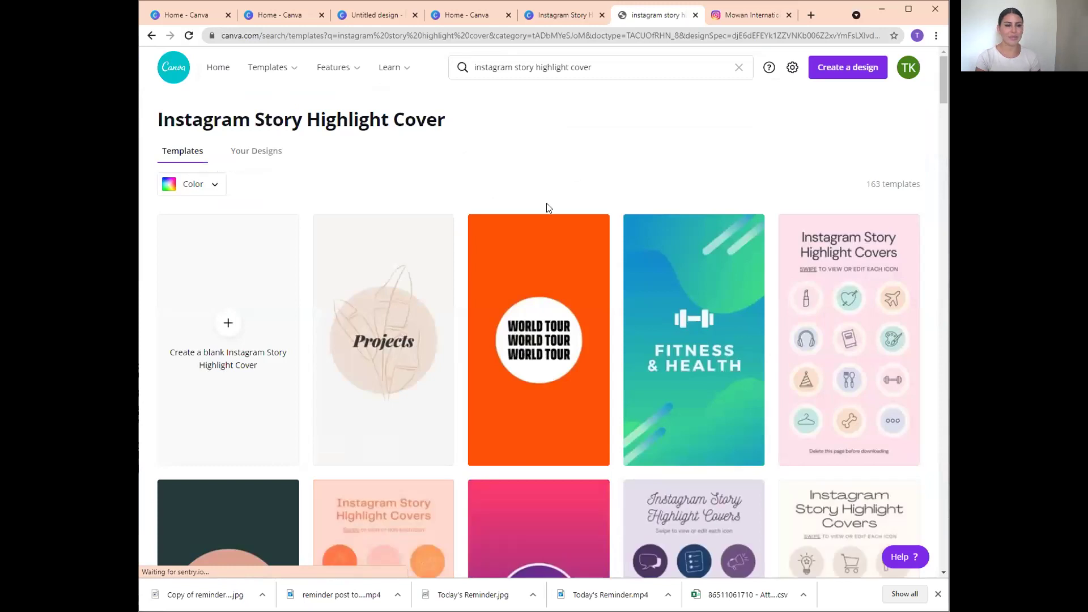
scroll(547, 231, down, 20)
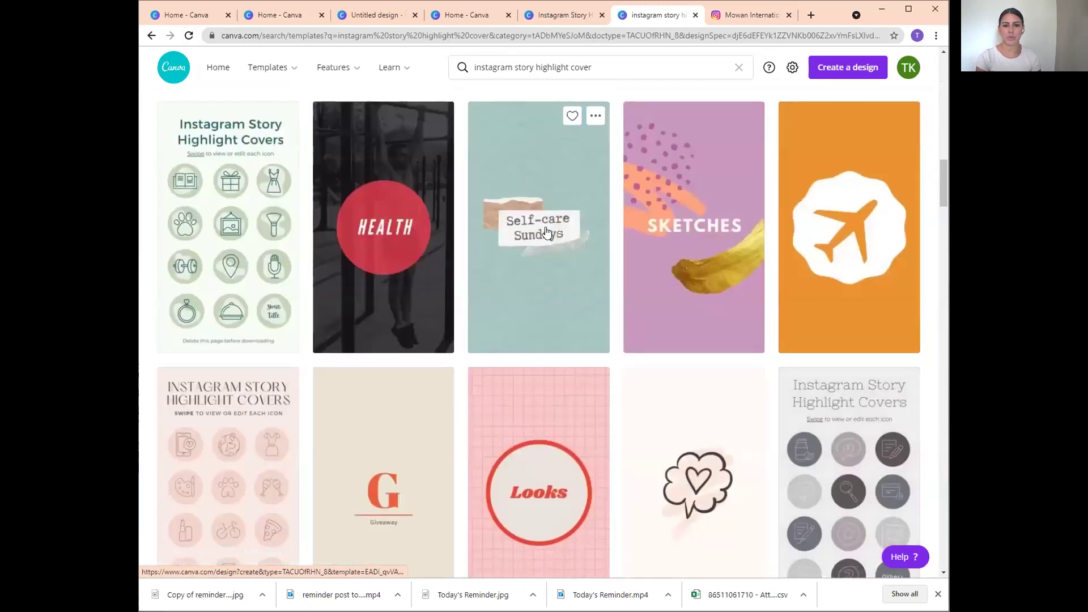
scroll(547, 231, down, 5)
scroll(547, 231, up, 20)
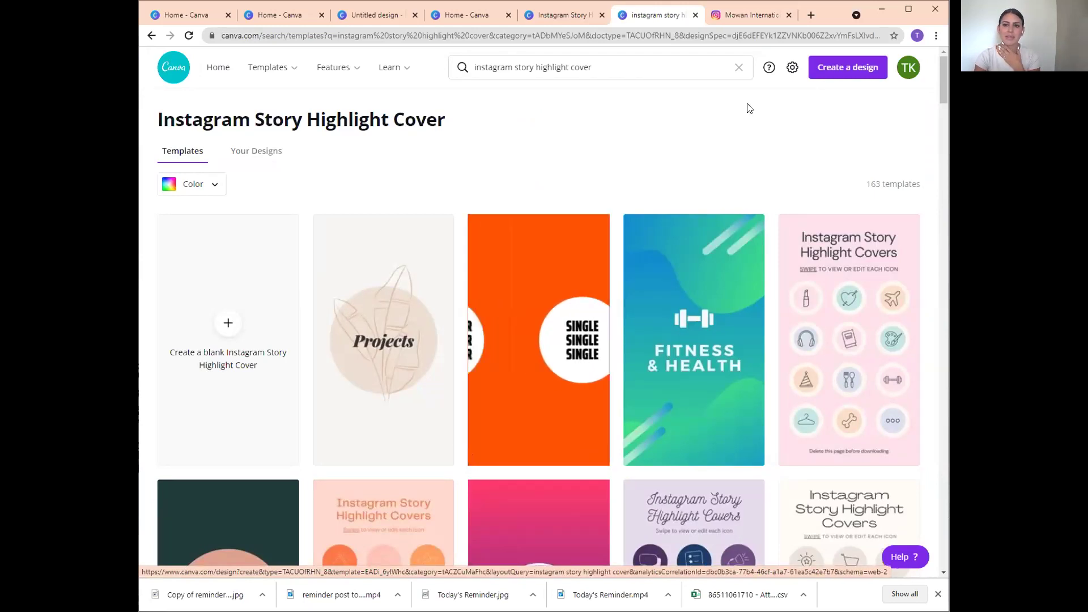
Switch to the megix10 Instagram profile and view the "ABOUT megix10" video post to compare its cover with the video.
click(747, 14)
scroll(685, 407, down, 1)
scroll(686, 407, down, 6)
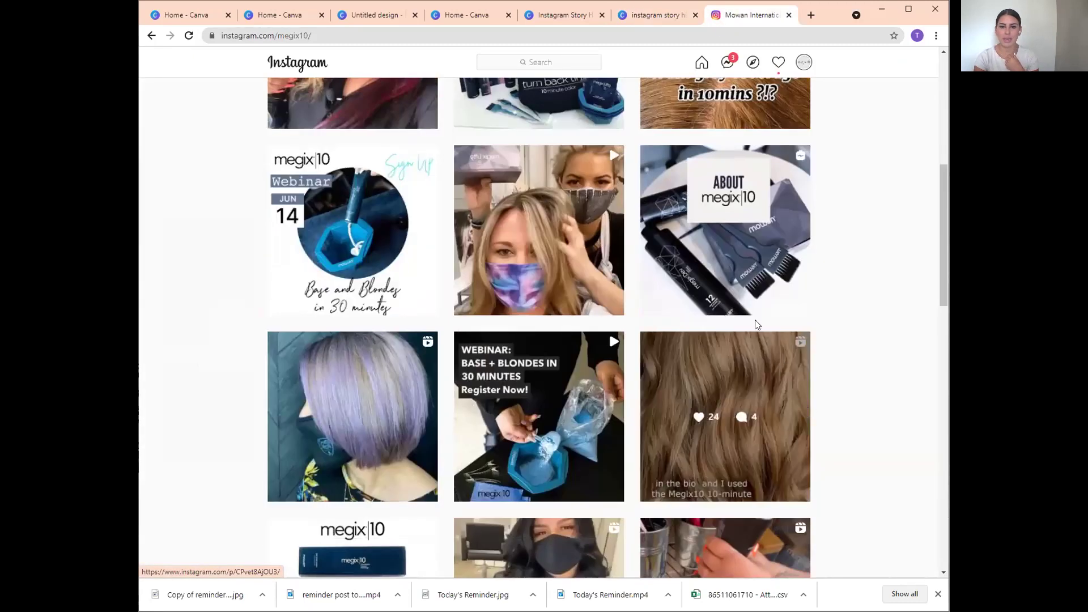
click(729, 254)
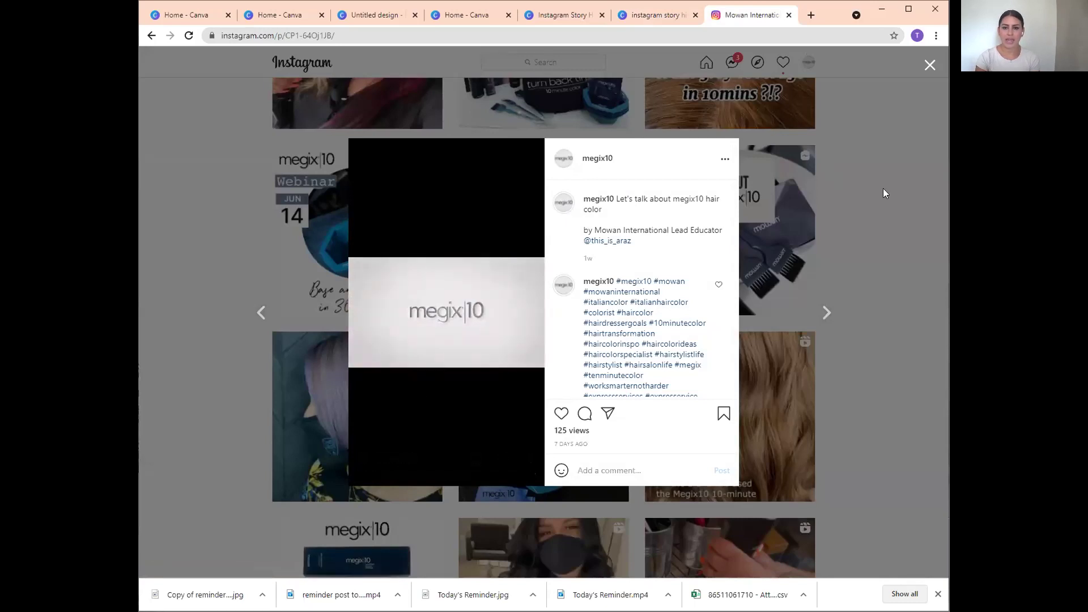
click(824, 211)
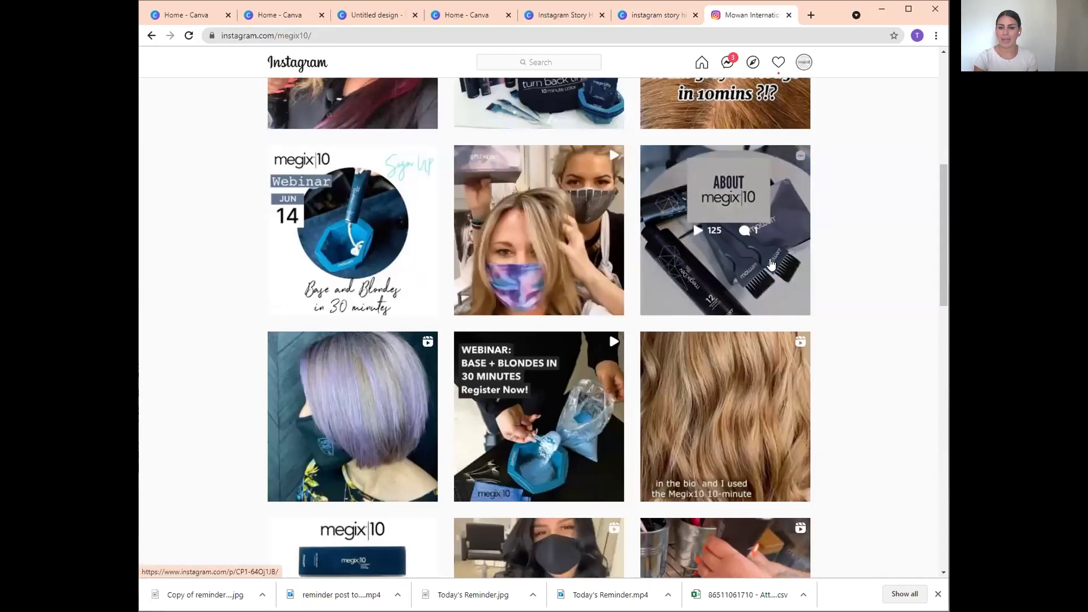
click(792, 204)
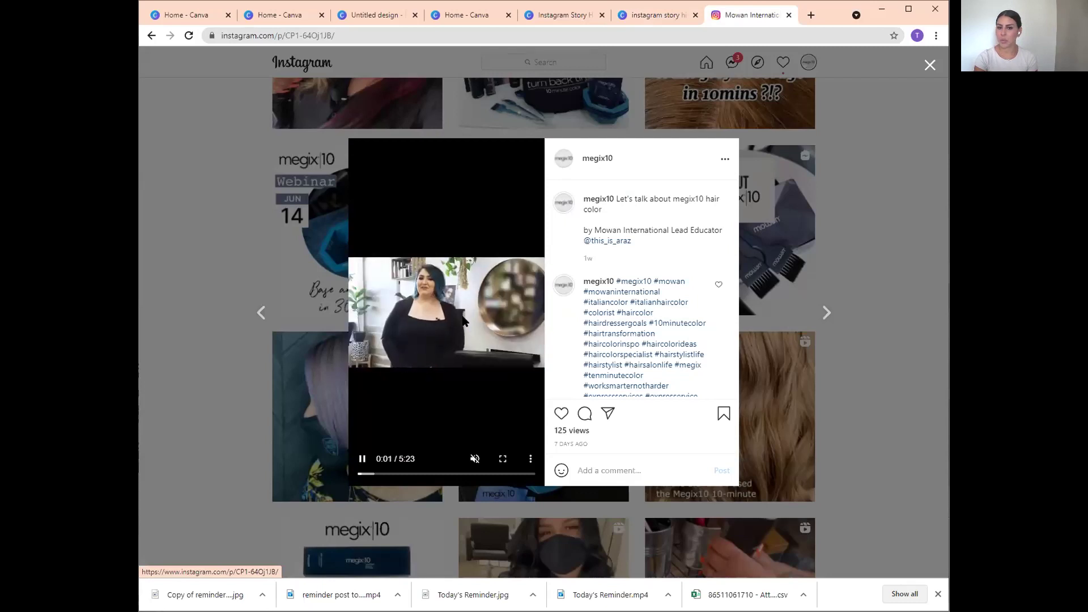
click(869, 322)
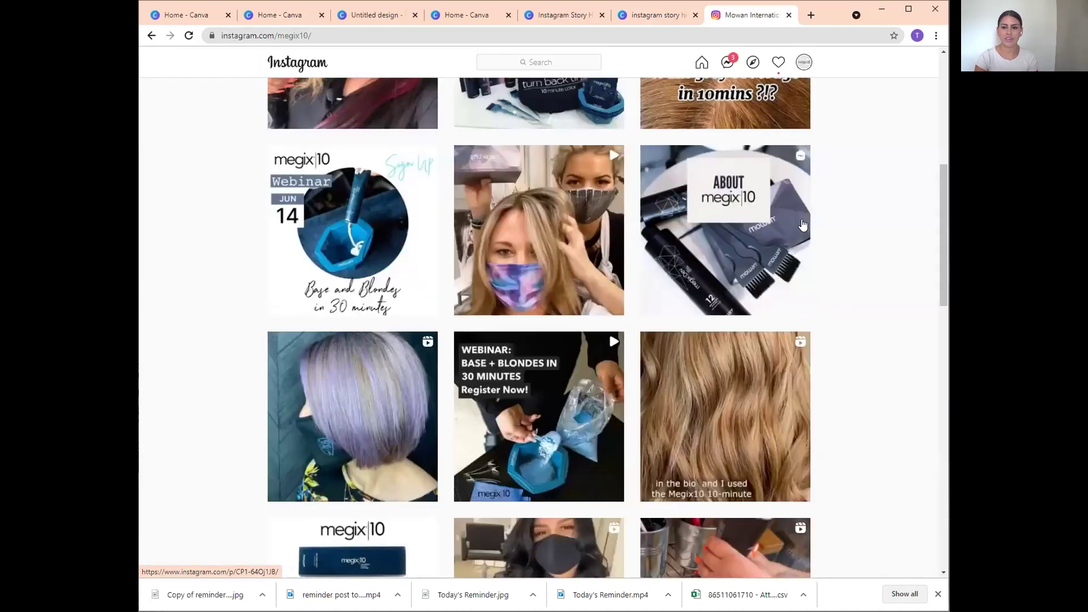
Find the "ABOUT" megix10 cover among all the saved Canva designs and open it for editing.
click(658, 14)
click(563, 11)
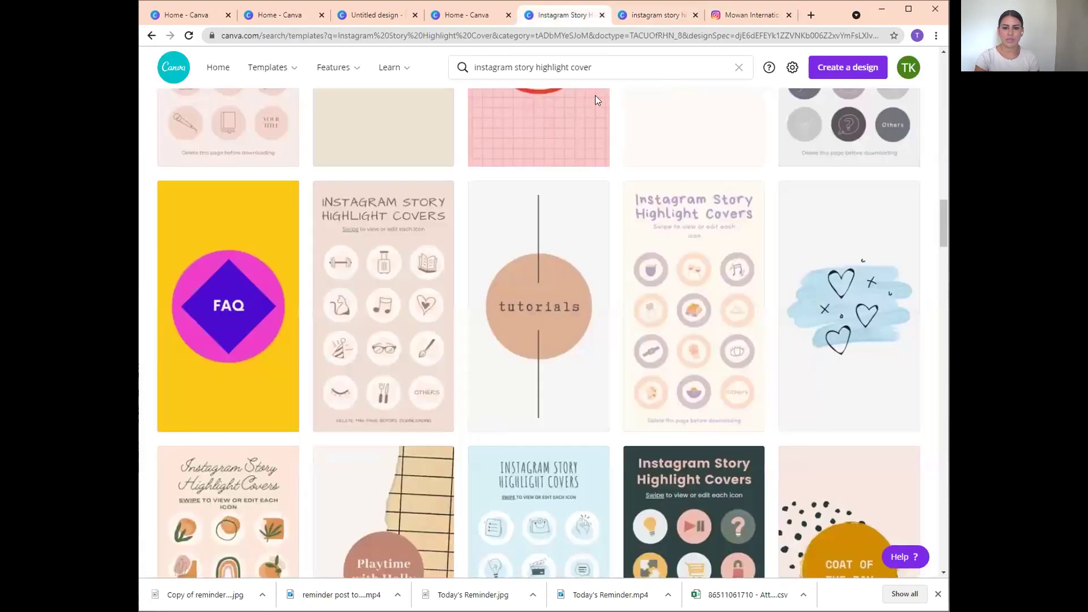
click(487, 16)
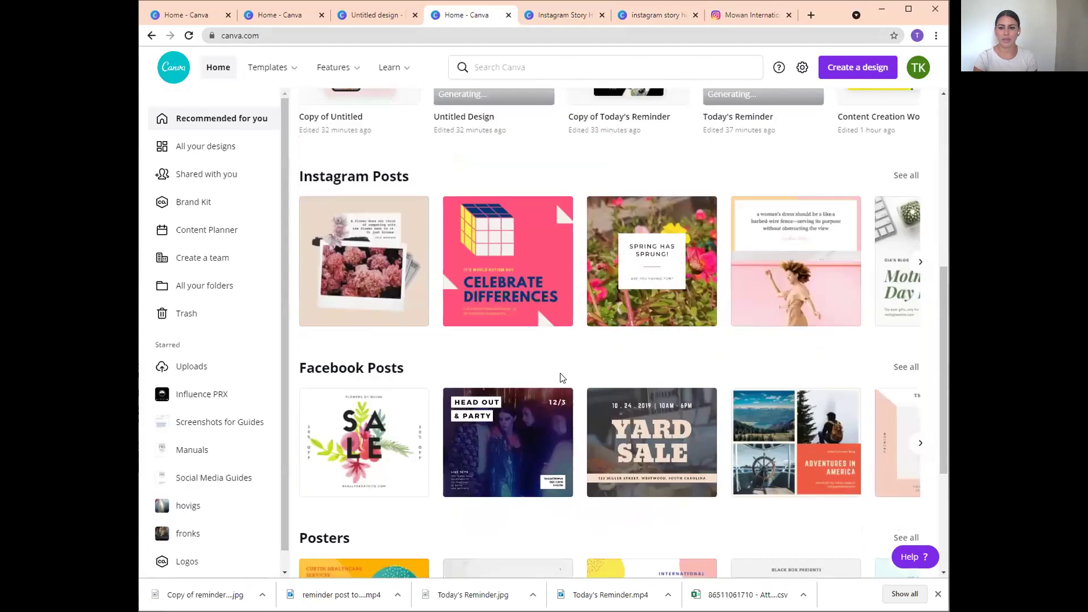
scroll(558, 377, down, 7)
click(149, 148)
mouse_move(407, 260)
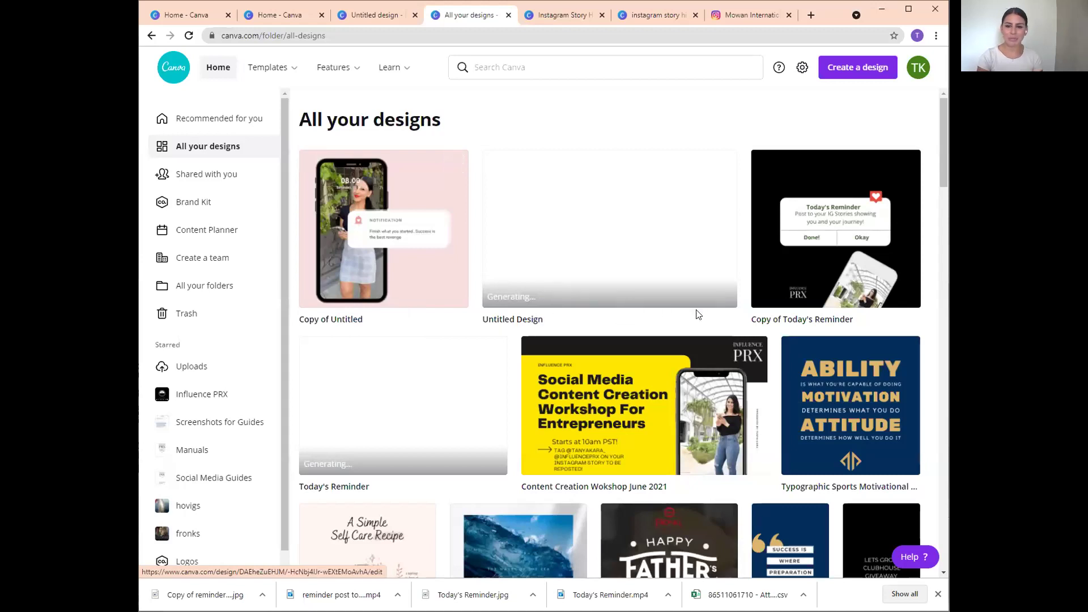
scroll(694, 311, down, 5)
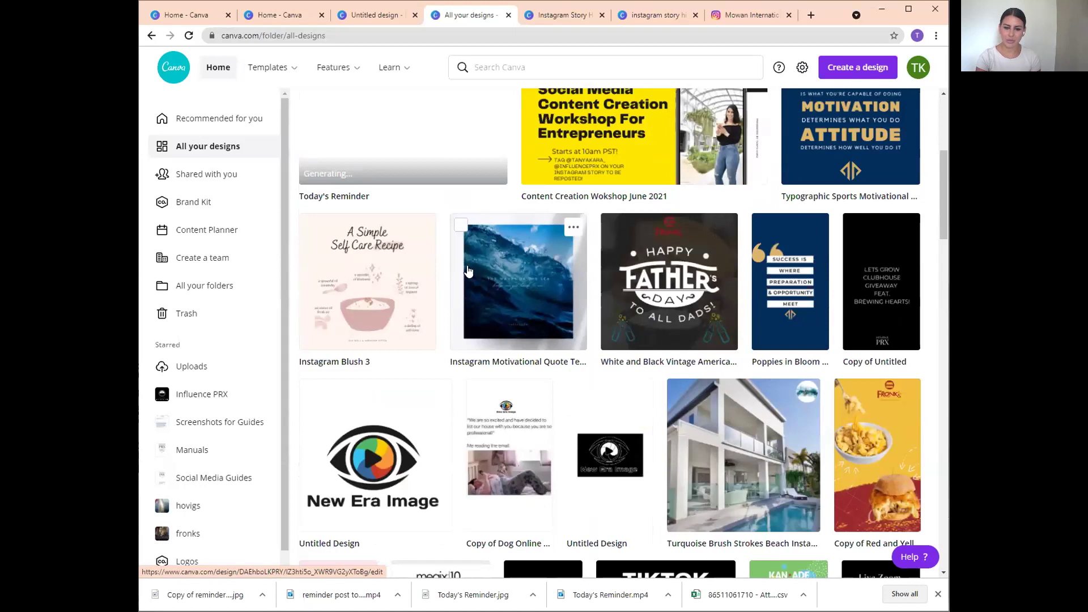
scroll(572, 362, down, 3)
scroll(578, 364, down, 4)
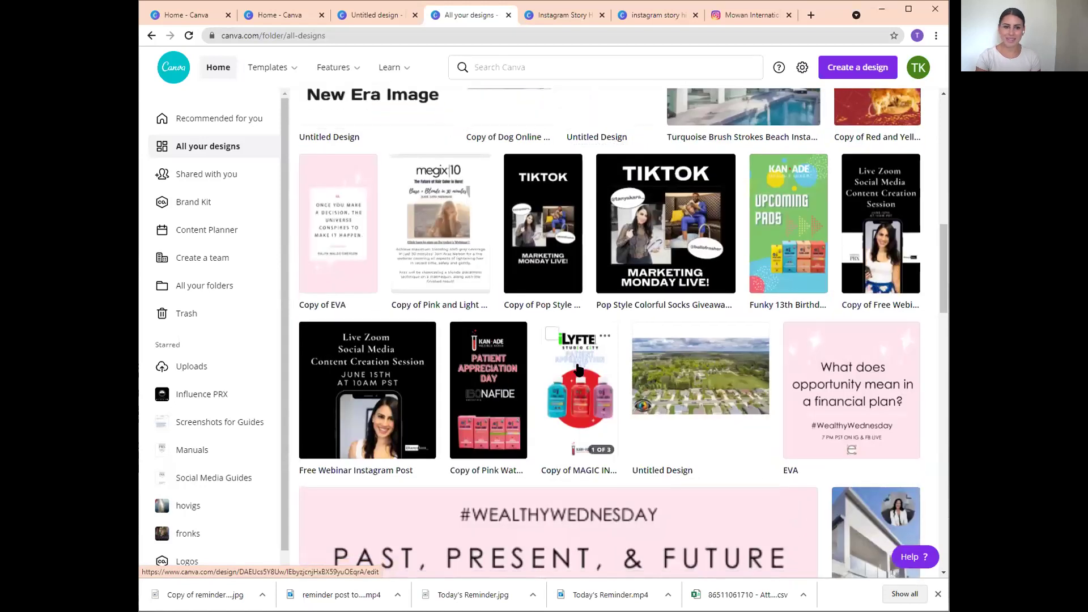
scroll(623, 306, down, 8)
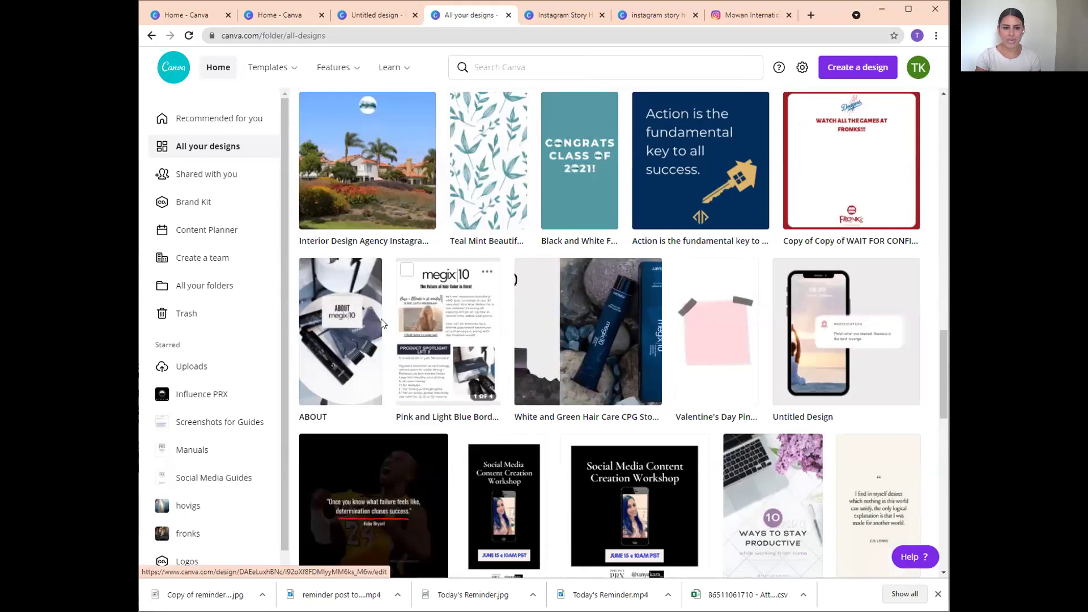
click(626, 306)
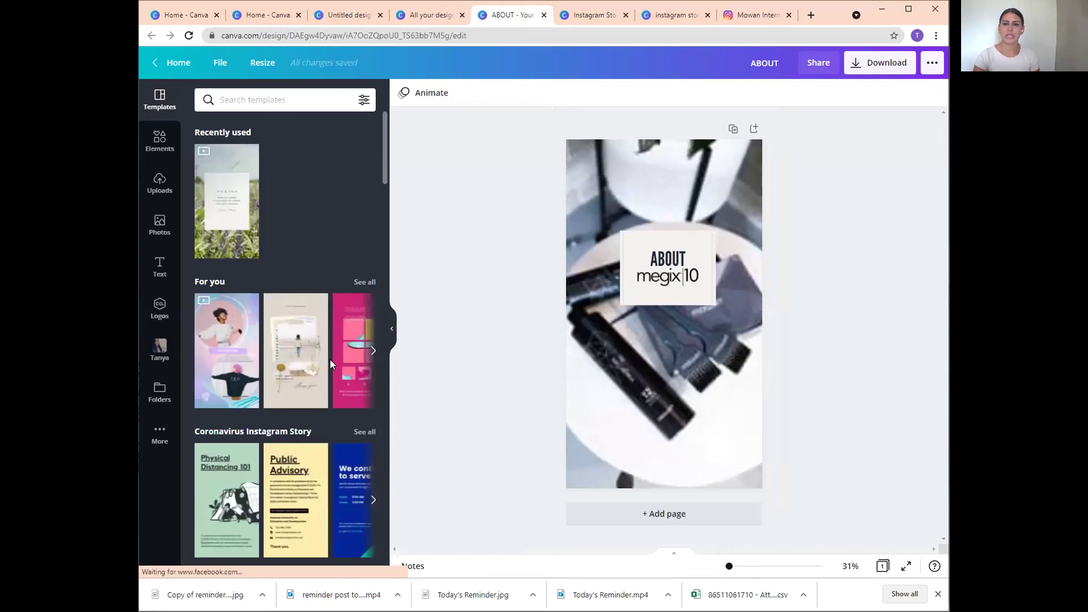
Review the "ABOUT megix10" video post on Instagram again and return to the "ABOUT" design in Canva.
click(753, 14)
scroll(873, 351, up, 2)
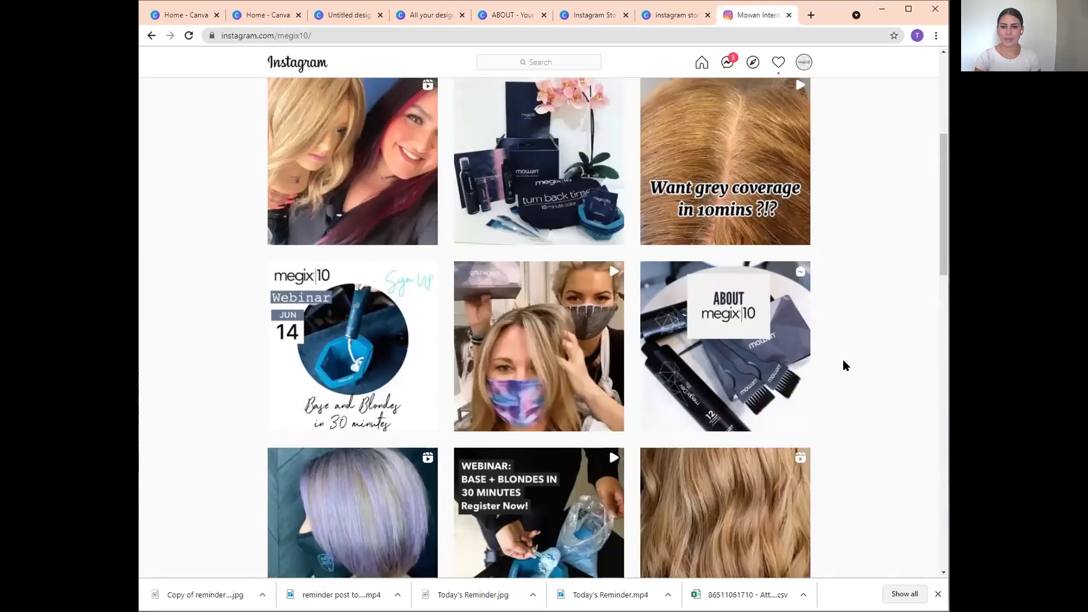
click(773, 360)
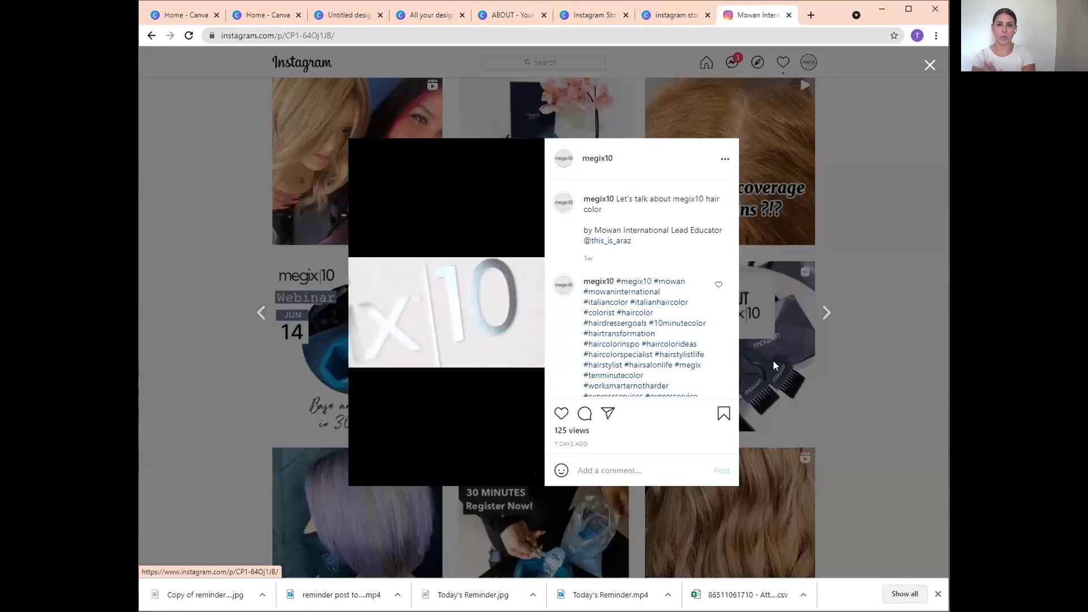
click(680, 17)
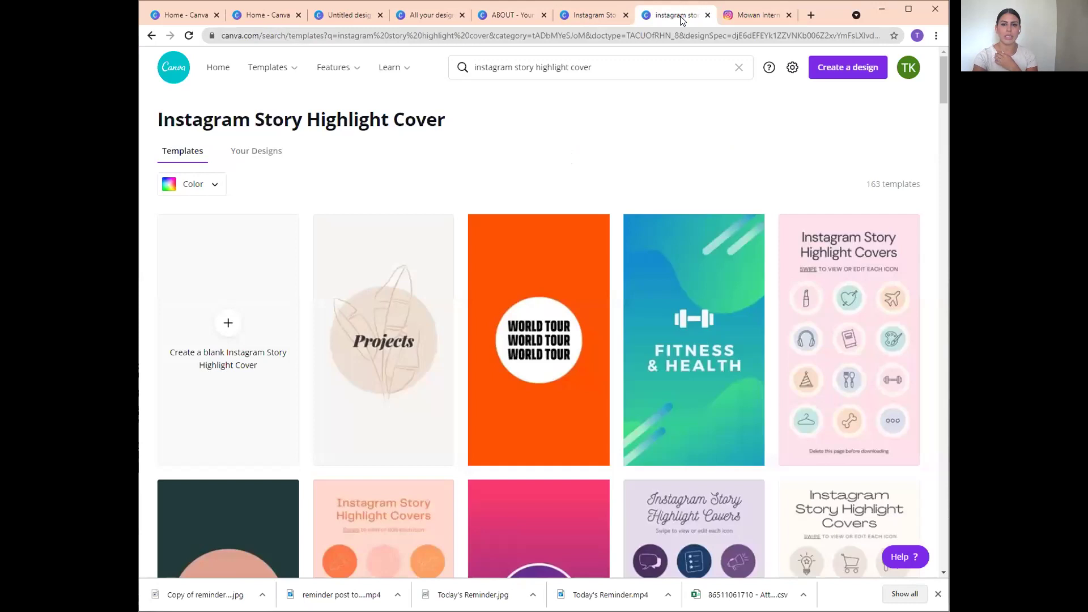
click(592, 17)
click(520, 17)
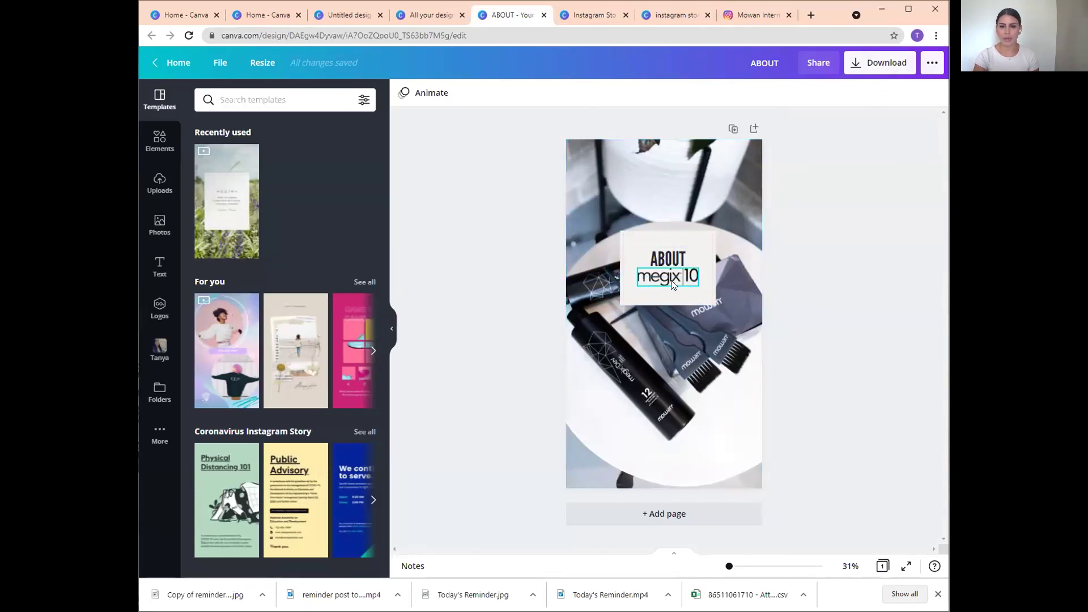
Download the "ABOUT" cover design as a JPG at size 1 and quality 80.
click(867, 64)
click(861, 149)
click(835, 182)
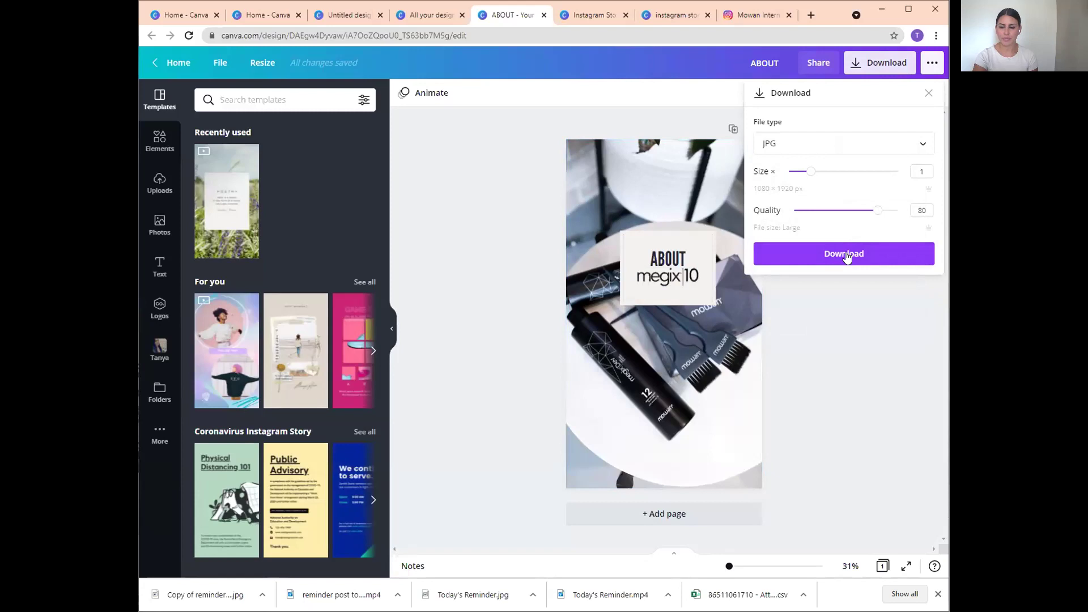
click(846, 257)
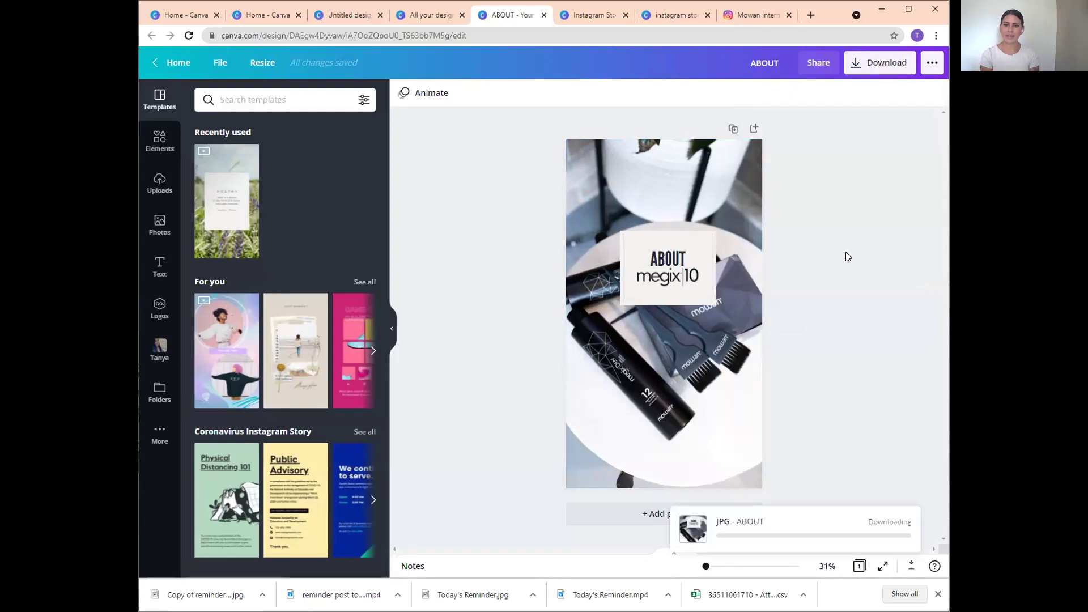
Close the open post on the megix10 Instagram profile and start a new IGTV video upload.
click(747, 22)
click(795, 209)
scroll(795, 210, up, 7)
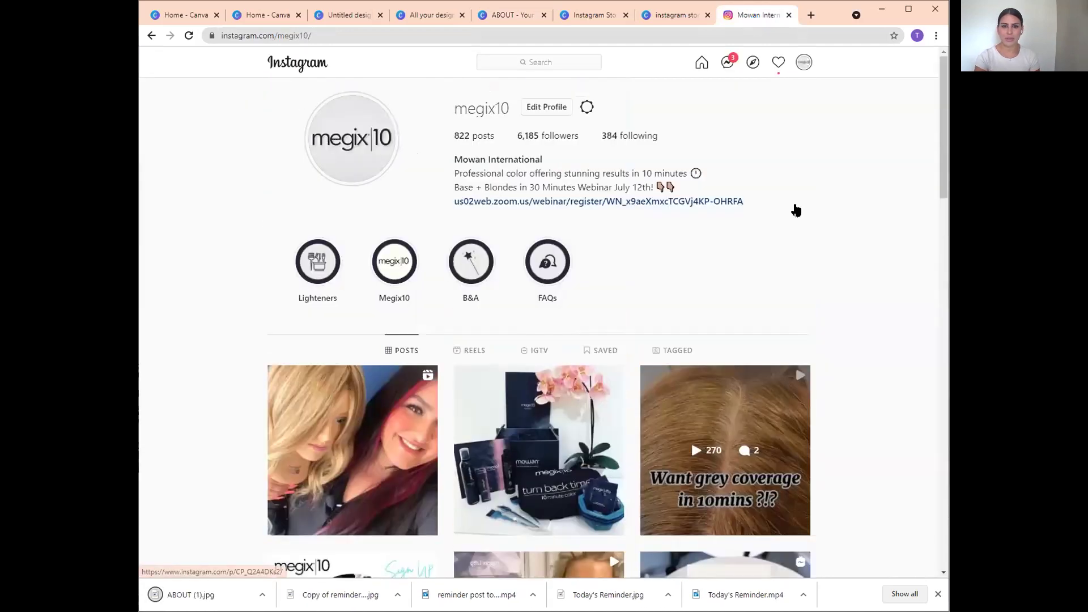
click(534, 351)
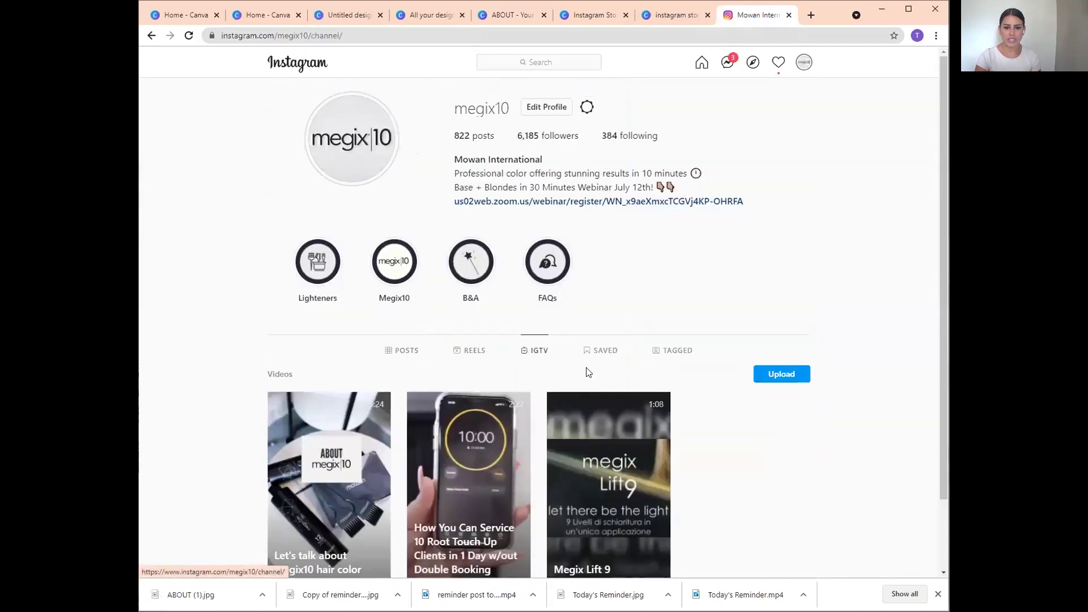
click(781, 376)
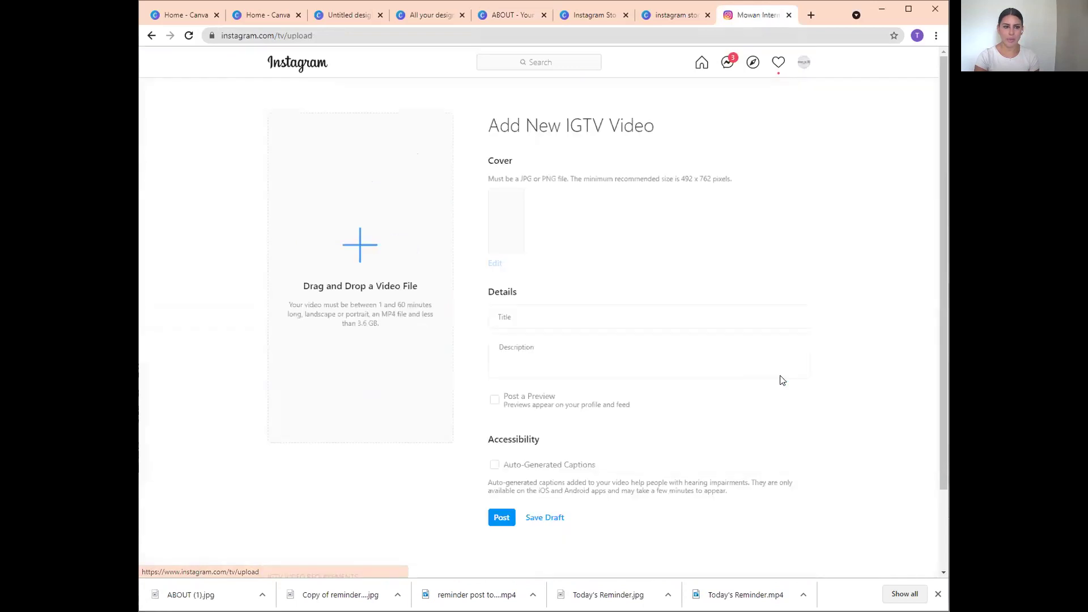
Load the Downloads video "June 14 - Devotional - Why do you call me good_ ENGLISH" into the IGTV form and set "ABOUT (1)" as its cover.
click(359, 270)
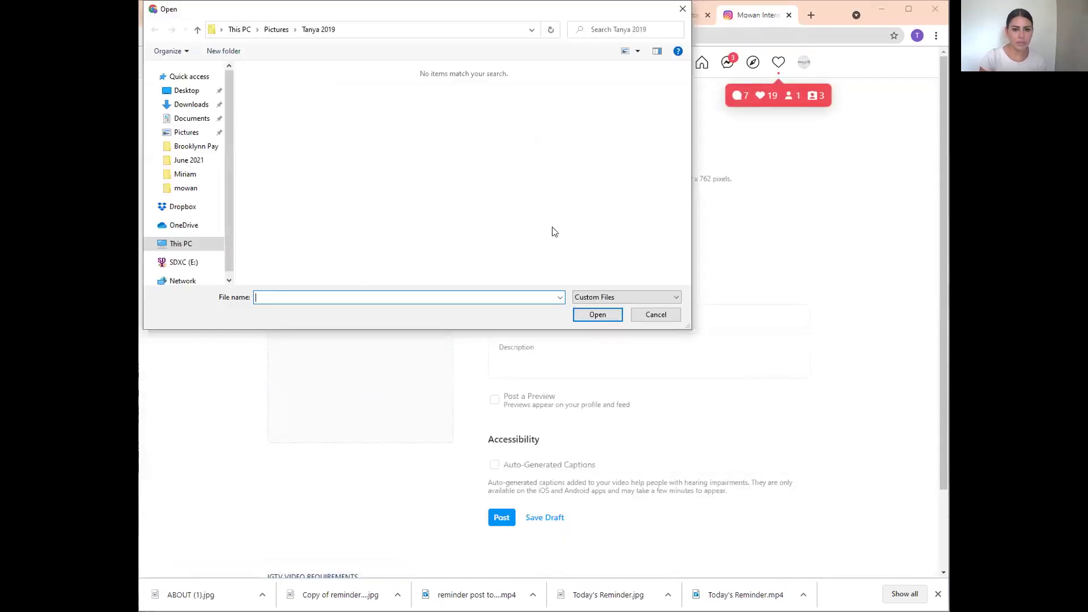
click(193, 105)
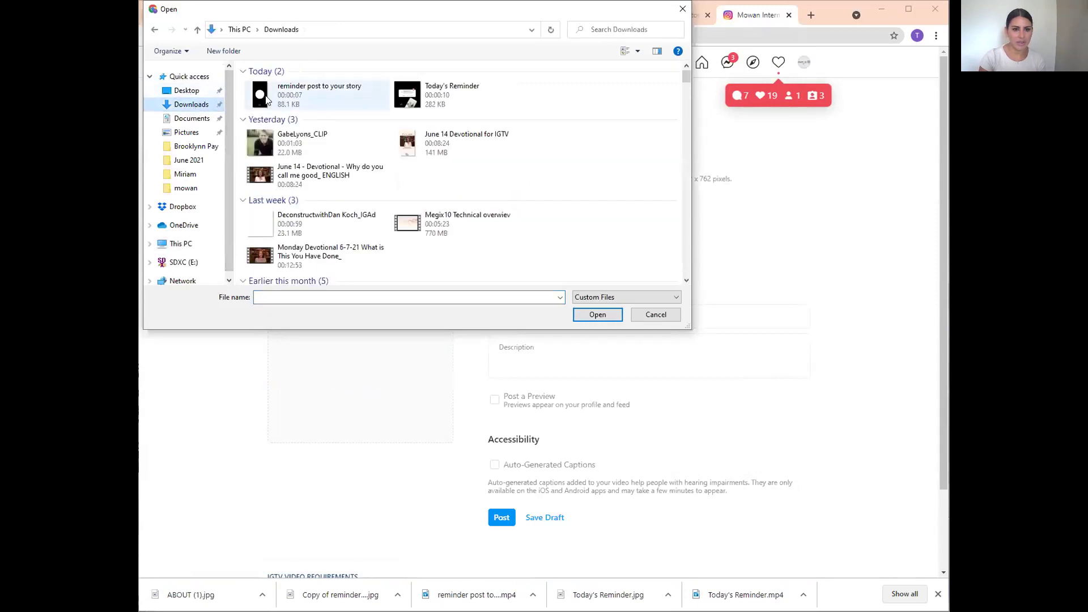
click(314, 179)
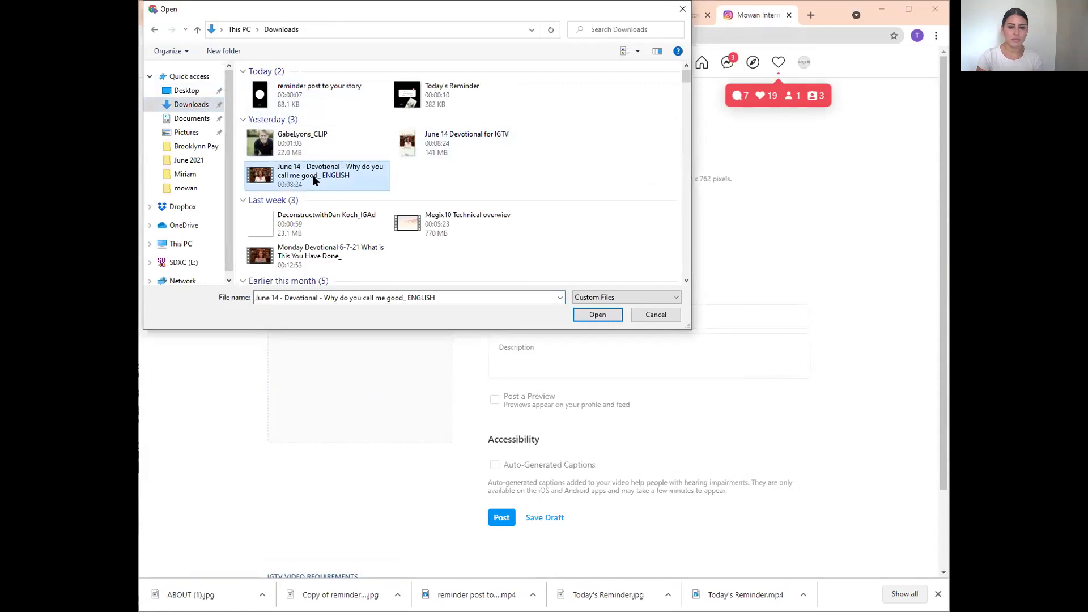
double_click(315, 179)
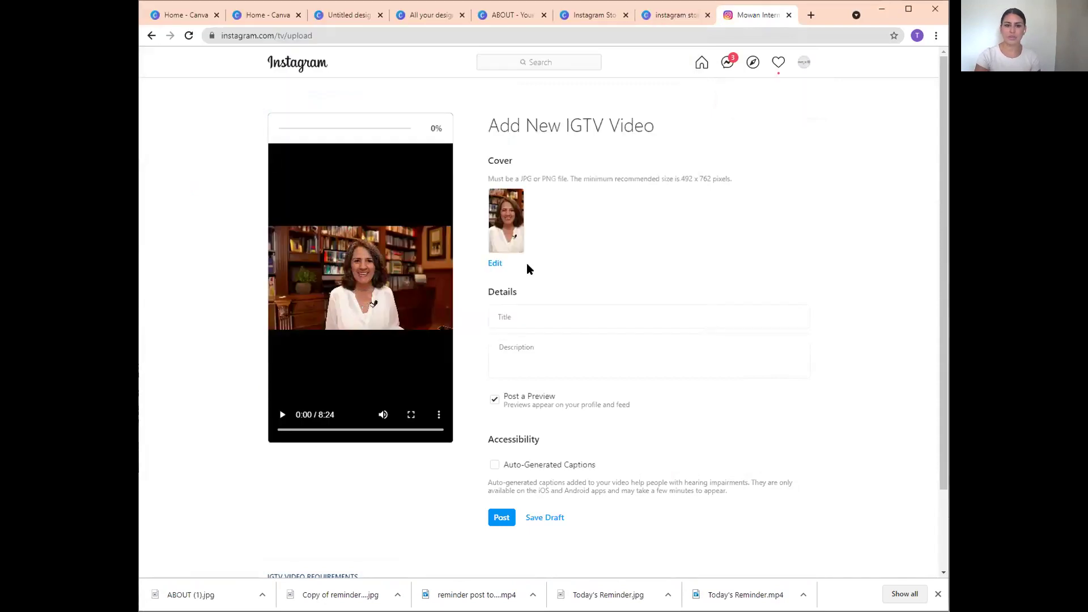
click(496, 264)
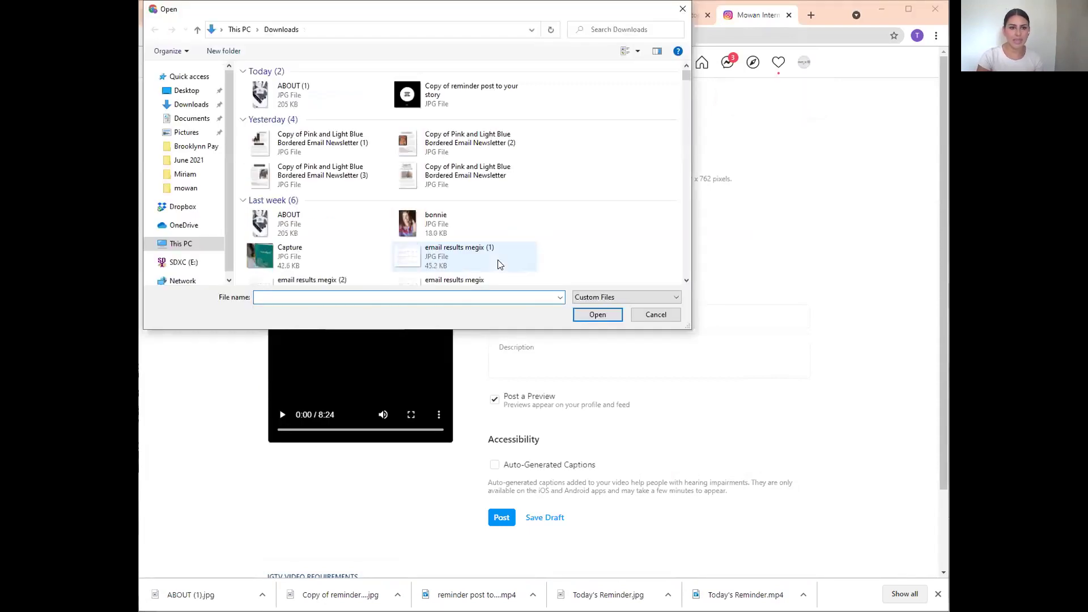
double_click(301, 95)
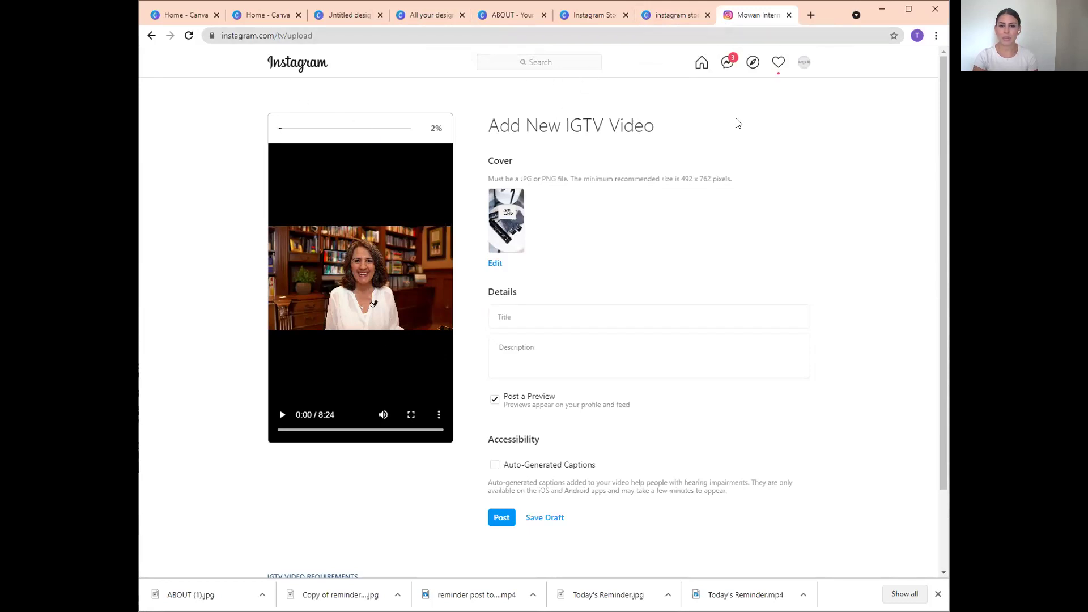
Leave the new IGTV video form without posting and open the megix10 profile page.
click(702, 63)
click(610, 113)
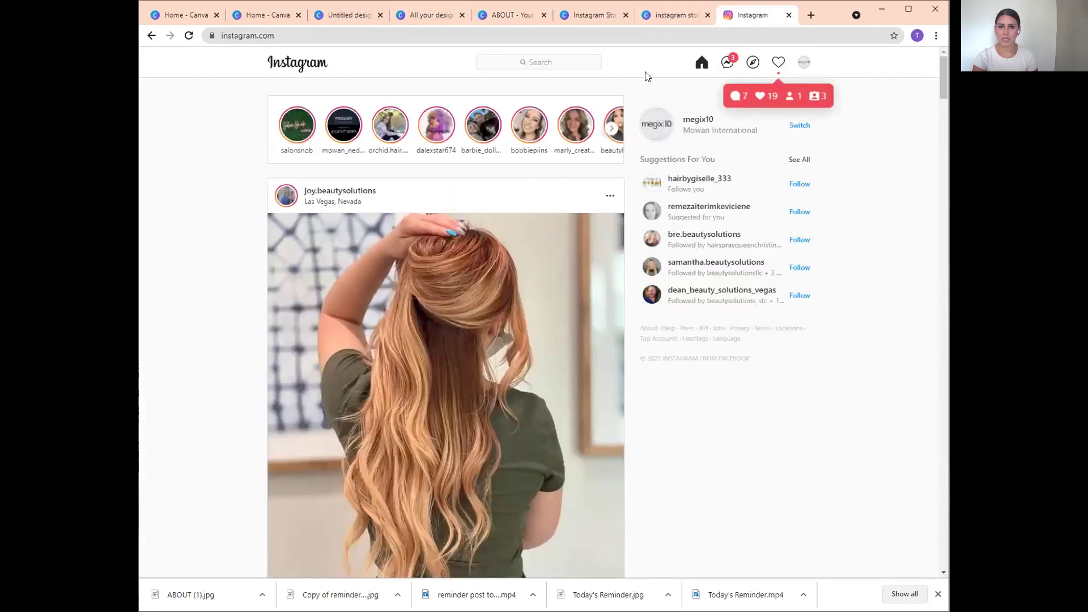
click(805, 63)
click(755, 89)
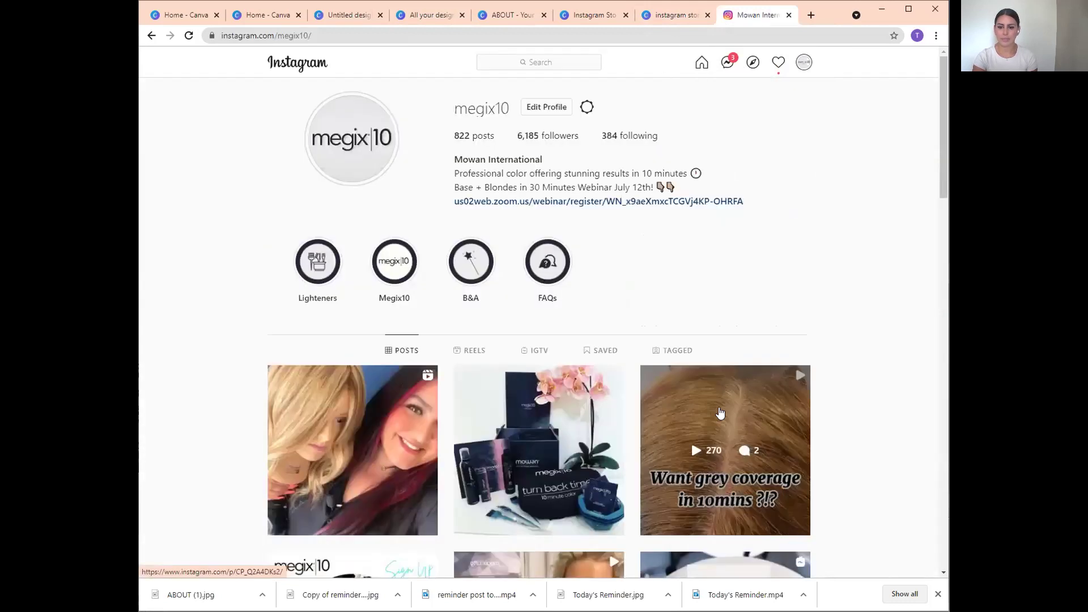
Review the "ABOUT megix10" video post from the profile grid, close it and look over the profile's posts.
scroll(845, 439, down, 3)
scroll(846, 440, down, 4)
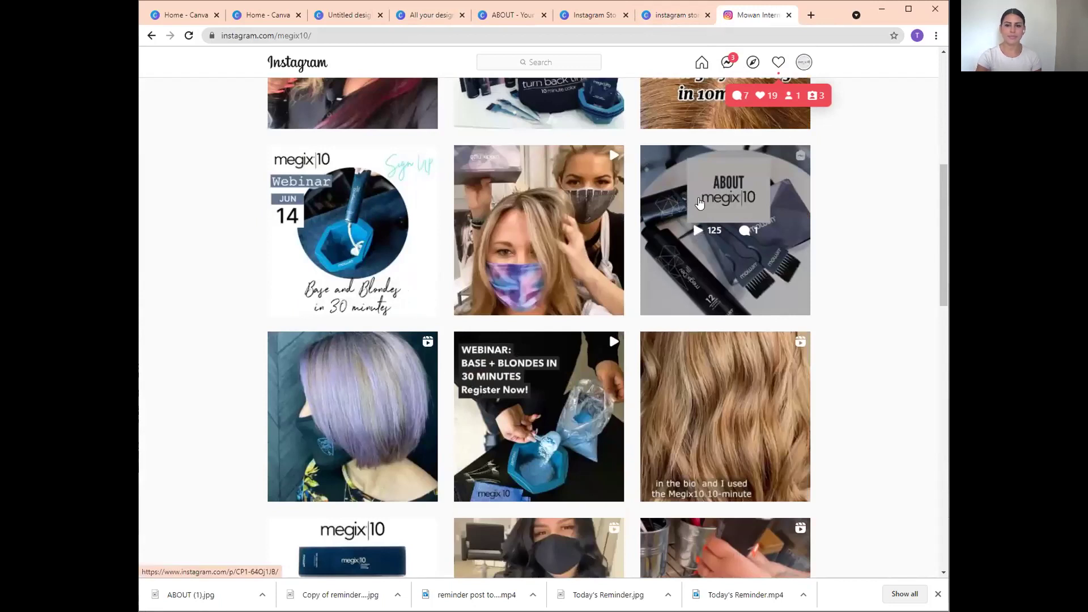
click(703, 205)
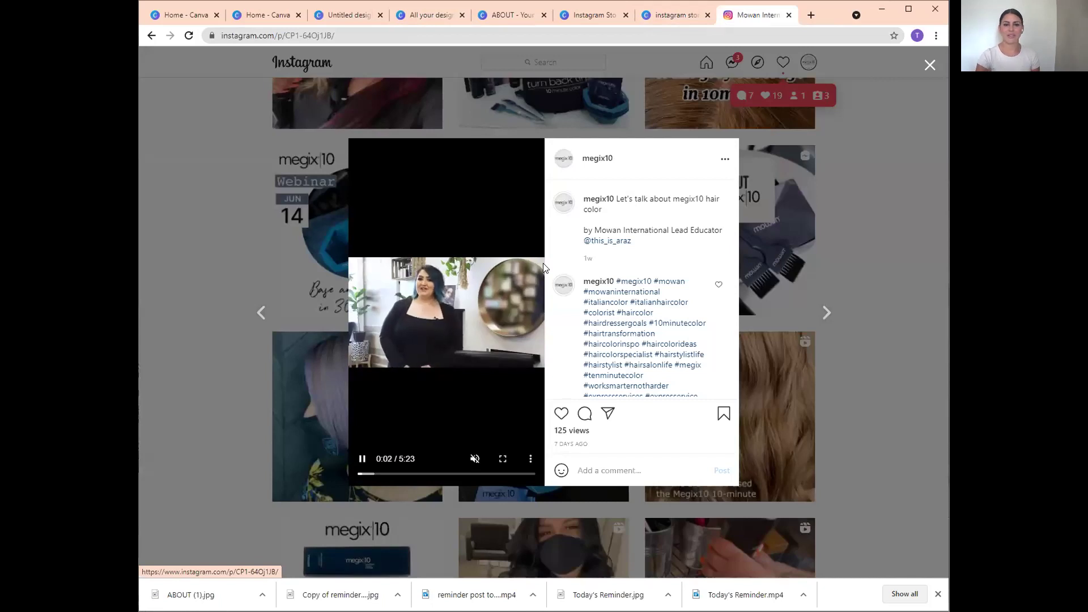
click(864, 344)
scroll(894, 356, up, 5)
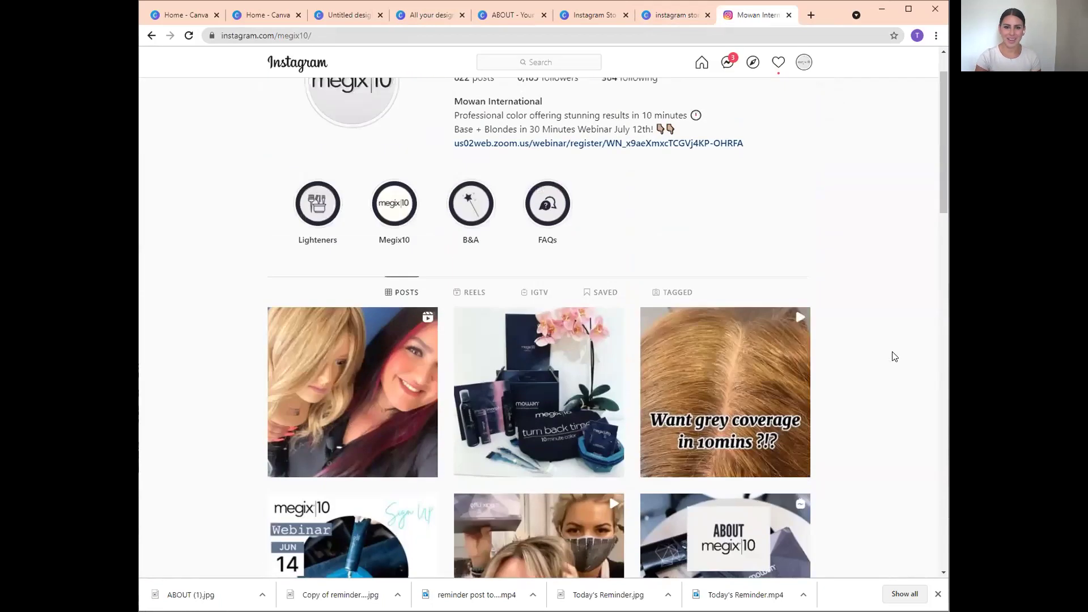
scroll(894, 356, up, 1)
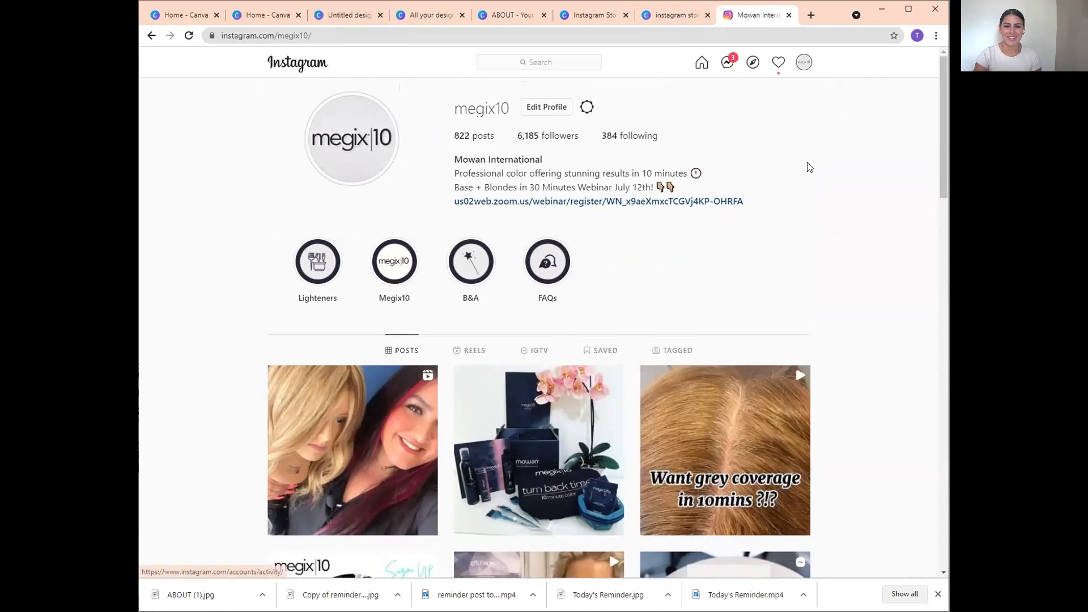
scroll(743, 413, down, 4)
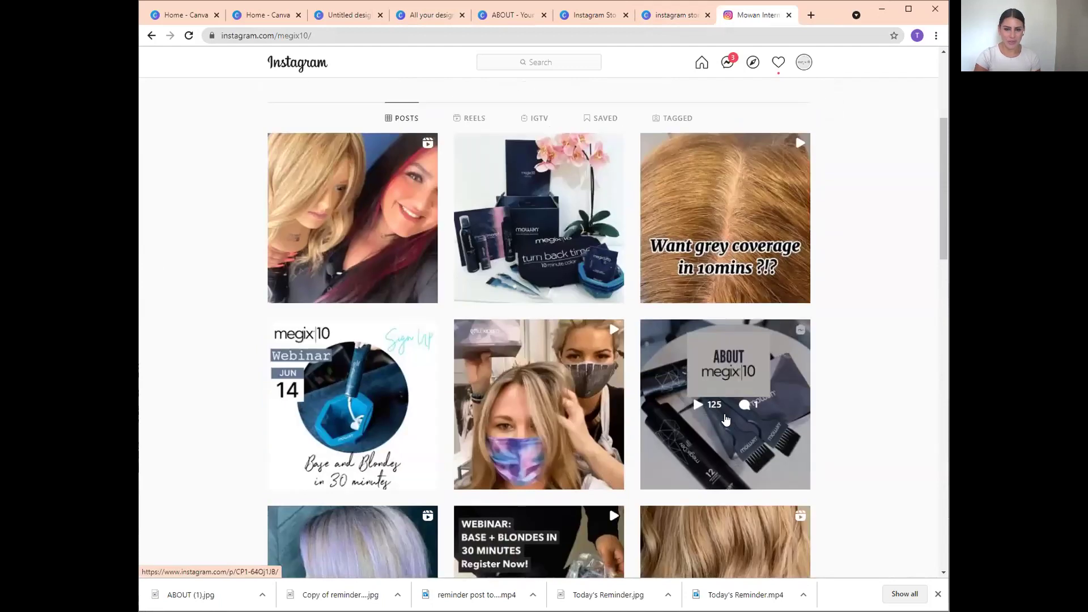
Switch from Instagram back to the Canva home page that lists the recent designs.
click(651, 22)
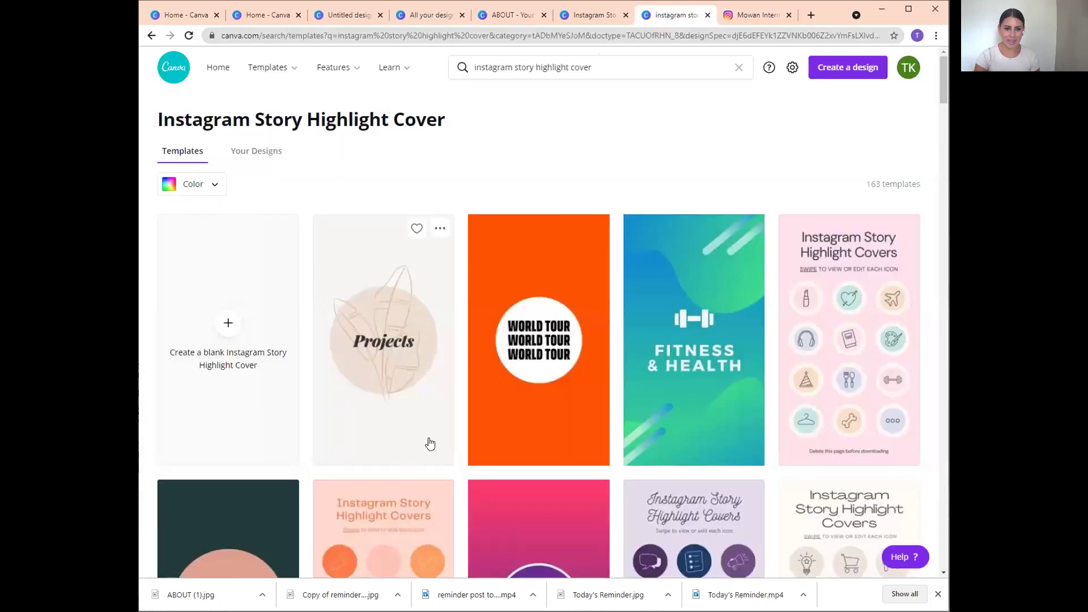
click(592, 15)
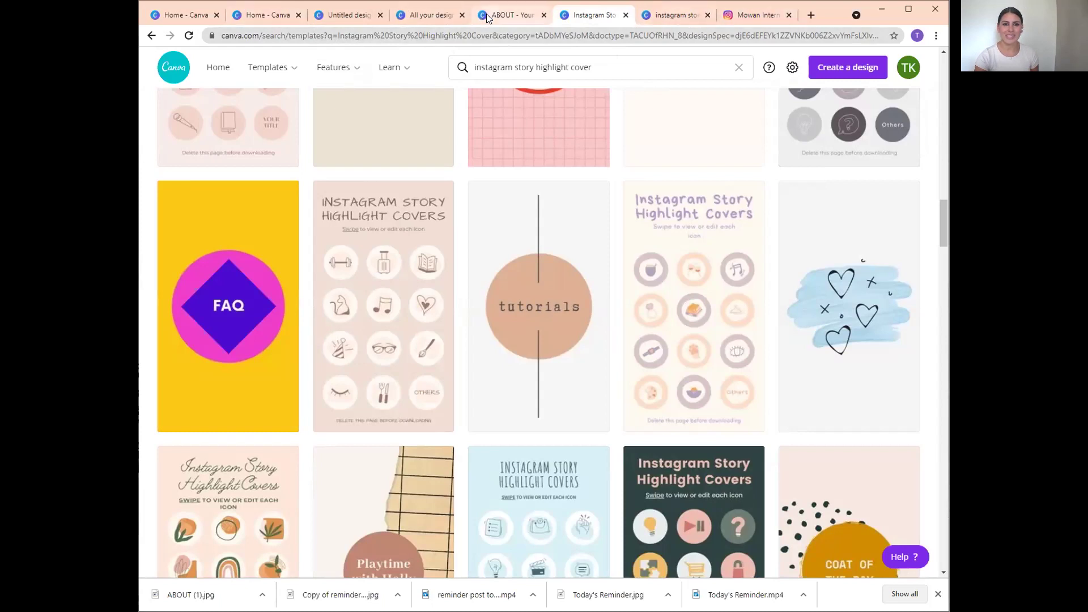
click(506, 15)
click(438, 18)
click(345, 15)
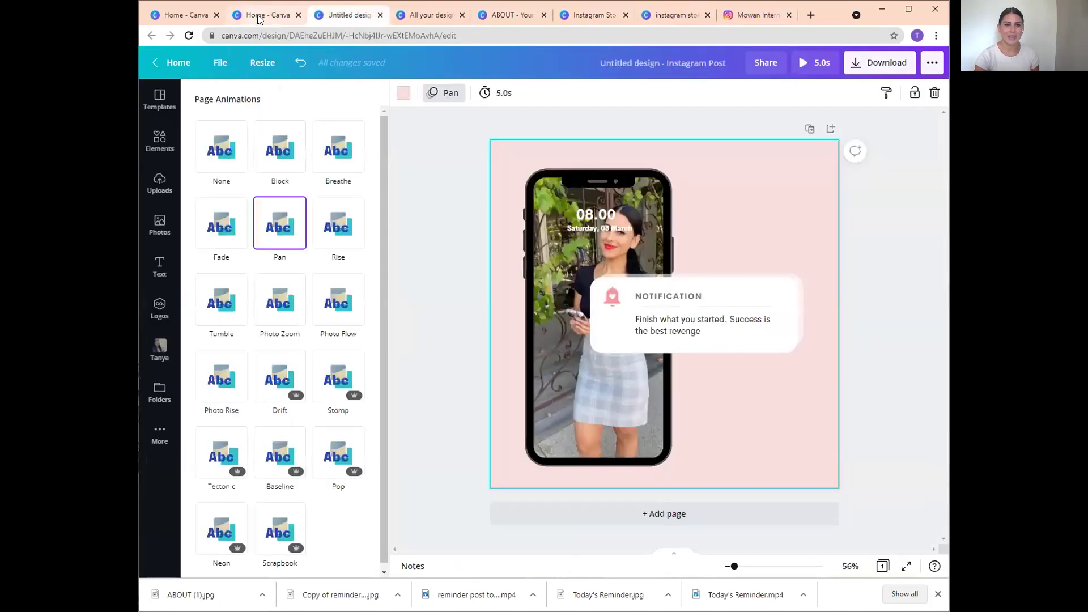
click(260, 16)
click(194, 23)
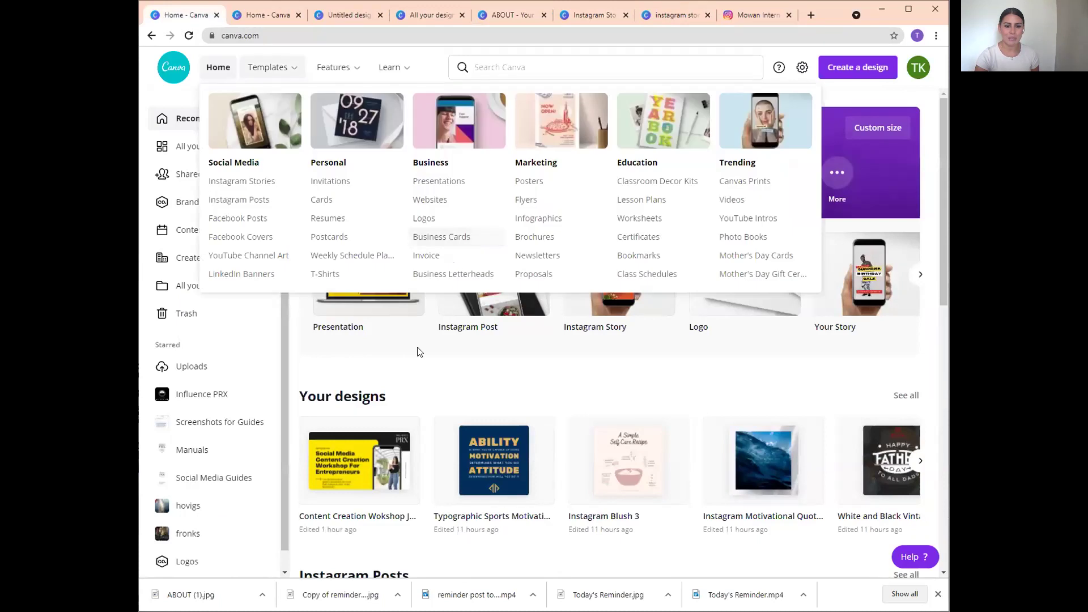
Open the "Content Creation Wokshop June 2021" presentation and go to its "Q&A & thank you!" slide.
click(380, 457)
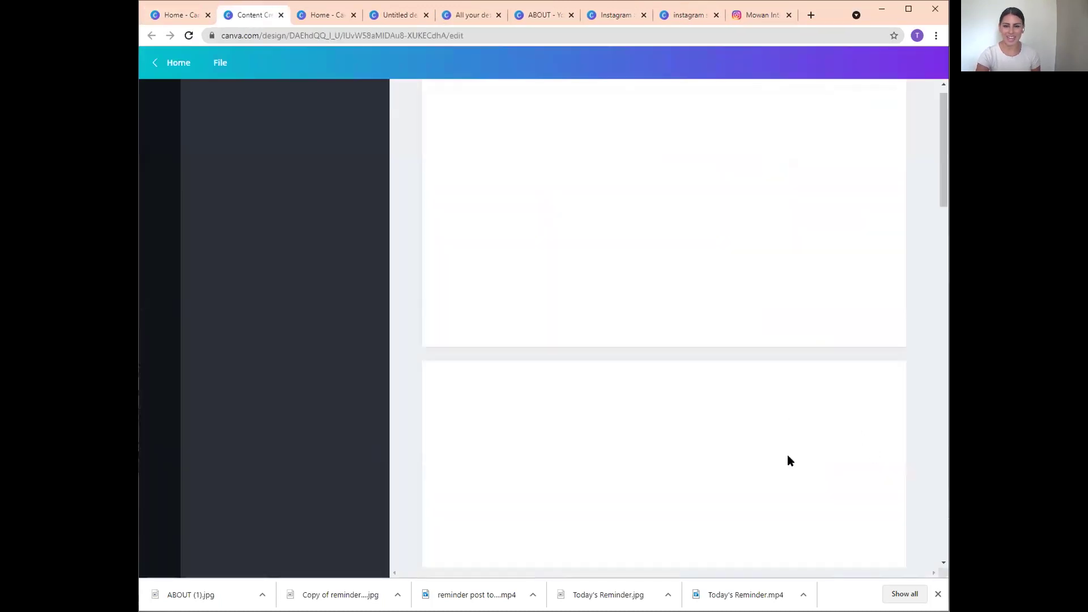
scroll(792, 462, down, 6)
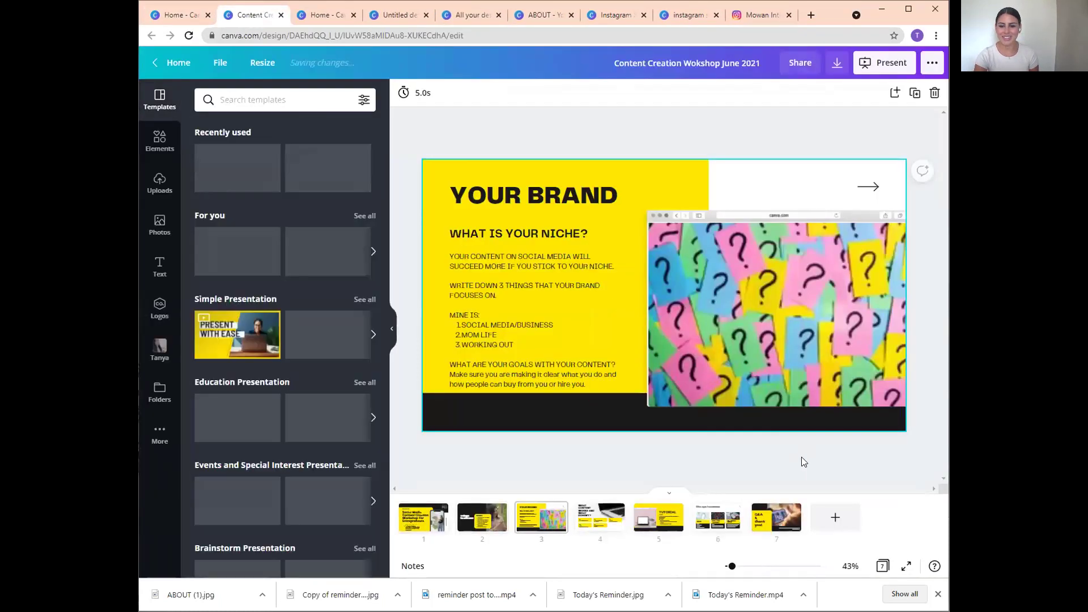
click(778, 504)
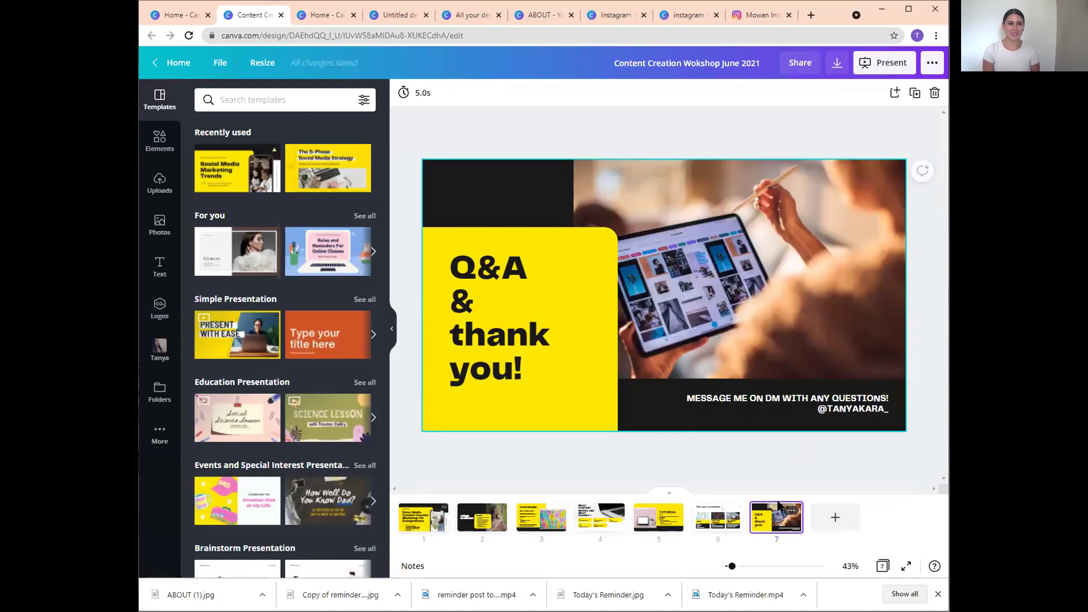